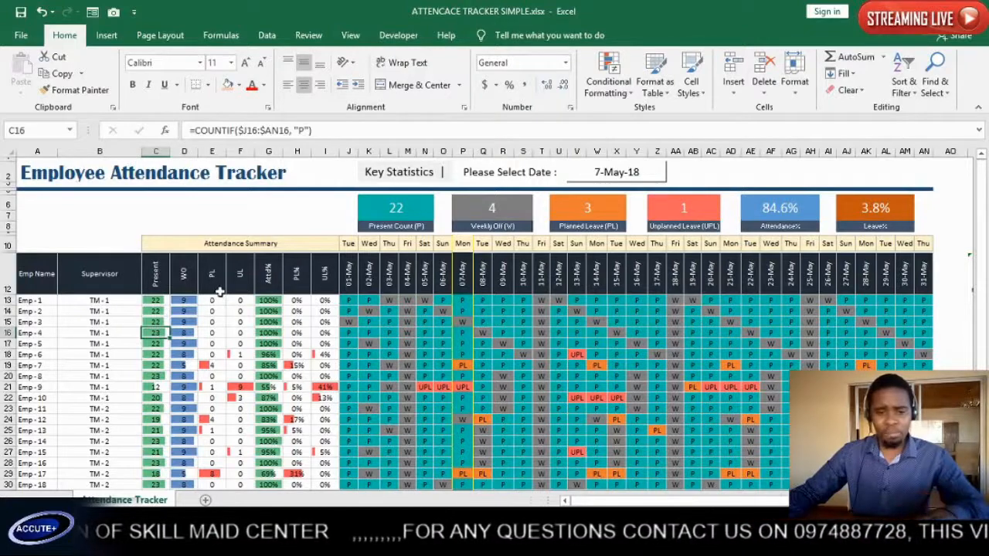
- Inspect the formulas behind the PL, UL and Attd% summary cells in the Emp - 2 row
click(212, 310)
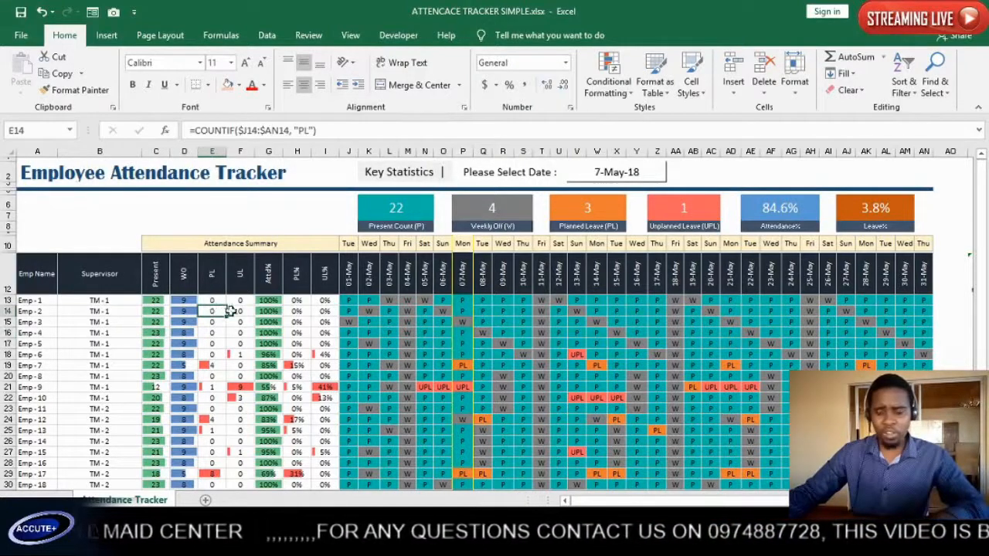
click(240, 309)
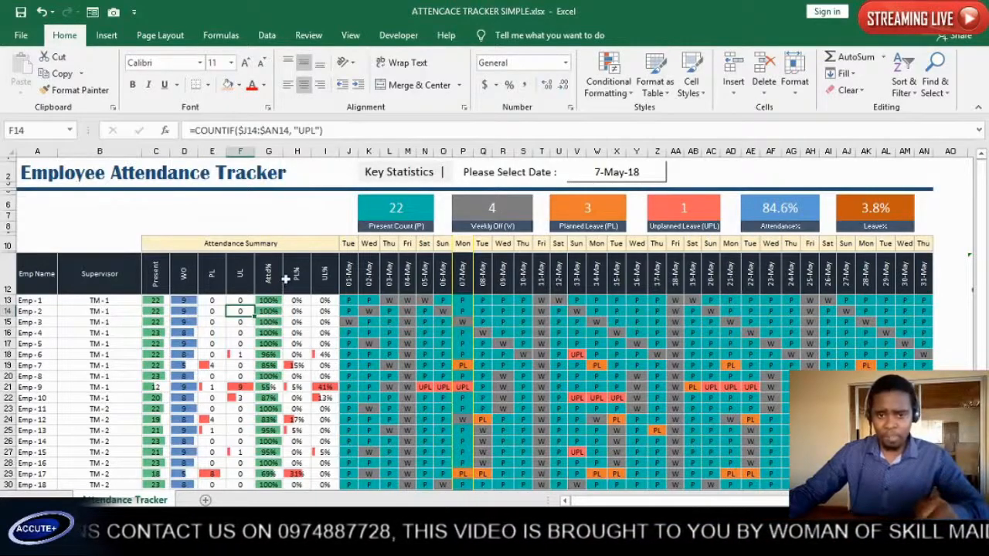
click(268, 310)
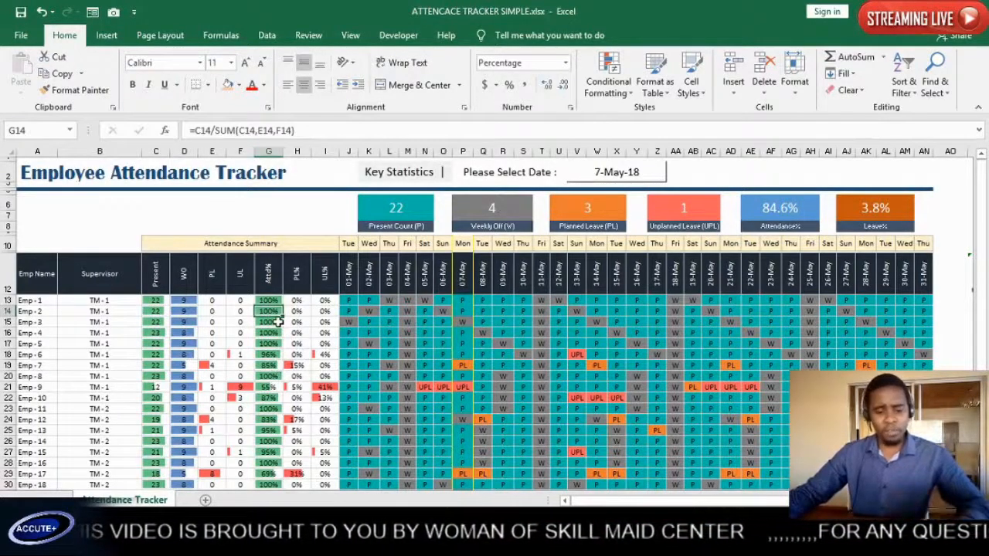
- Set the Key Statistics date selection to 5-May-18
ctrl+scroll(276, 322, up, 3)
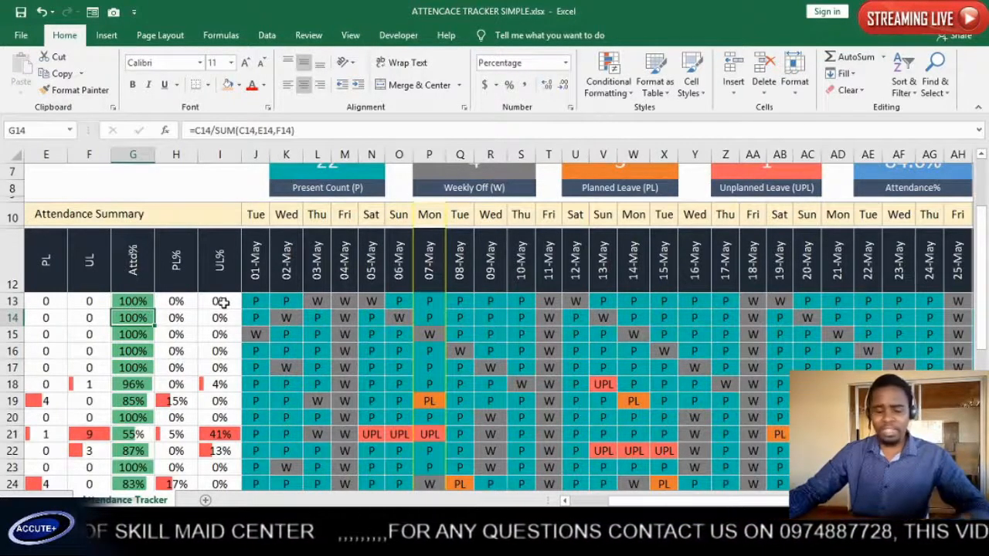
scroll(445, 229, up, 2)
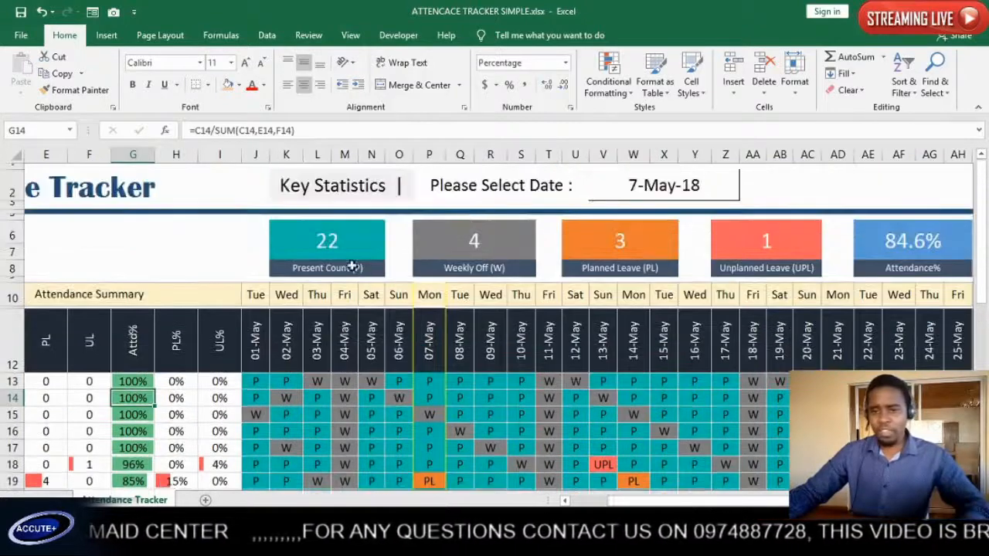
scroll(685, 503, right, 5)
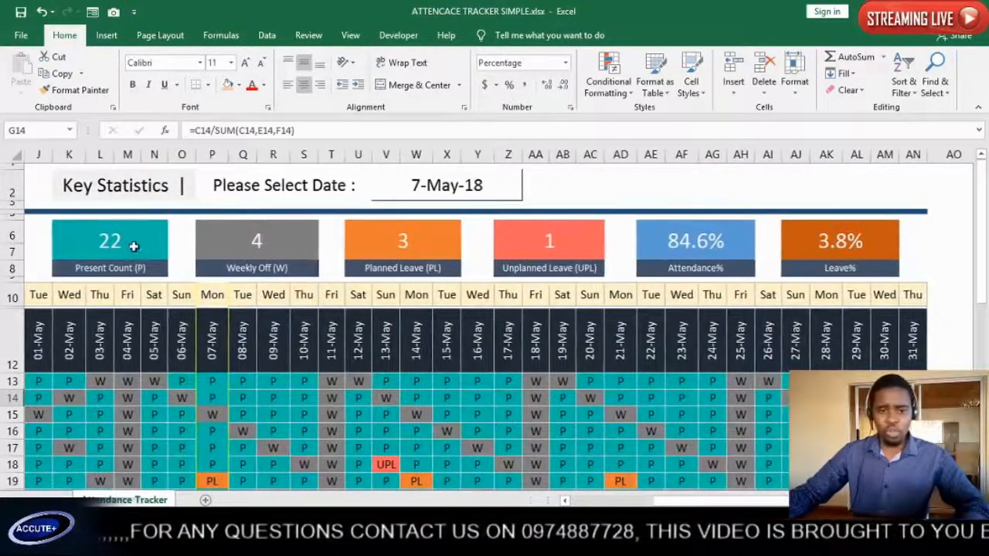
click(487, 185)
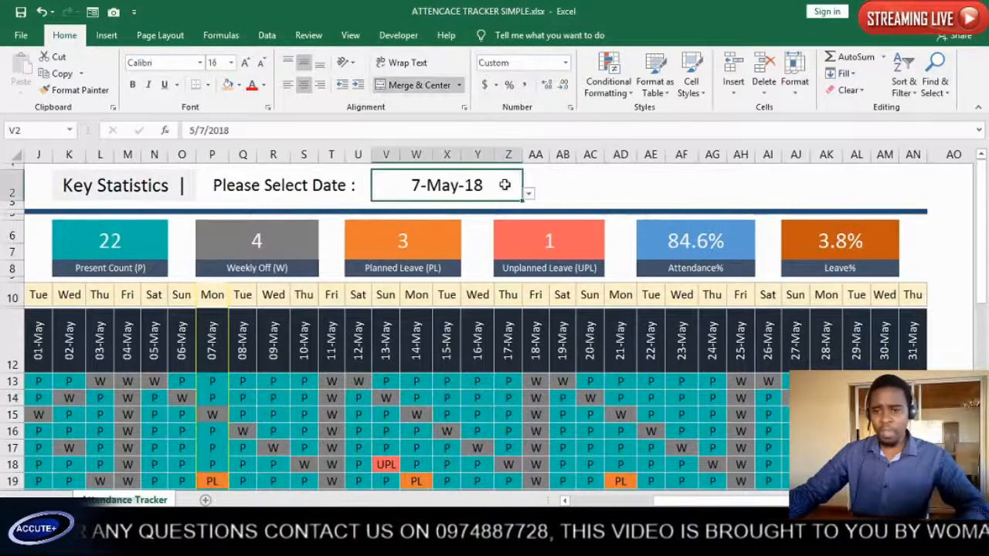
click(529, 194)
click(409, 251)
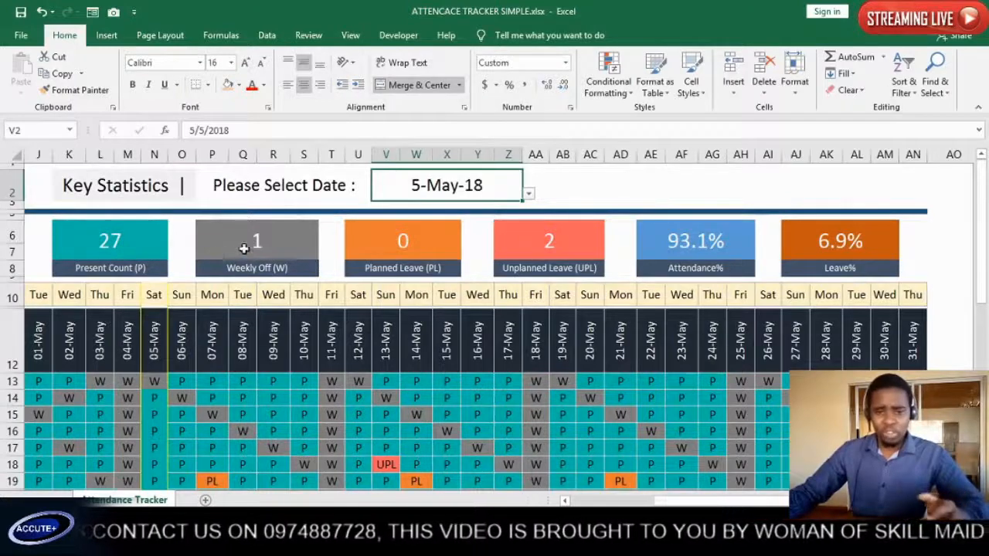
- Inspect the formulas behind the Weekly Off, Planned Leave, Unplanned Leave, Attendance% and Leave% key statistics
click(247, 247)
click(402, 253)
click(585, 264)
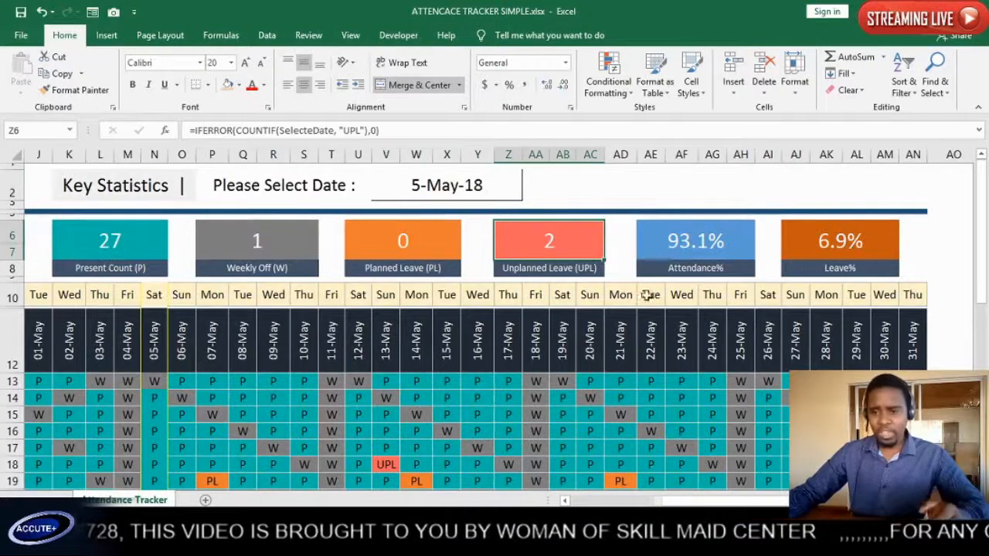
click(695, 255)
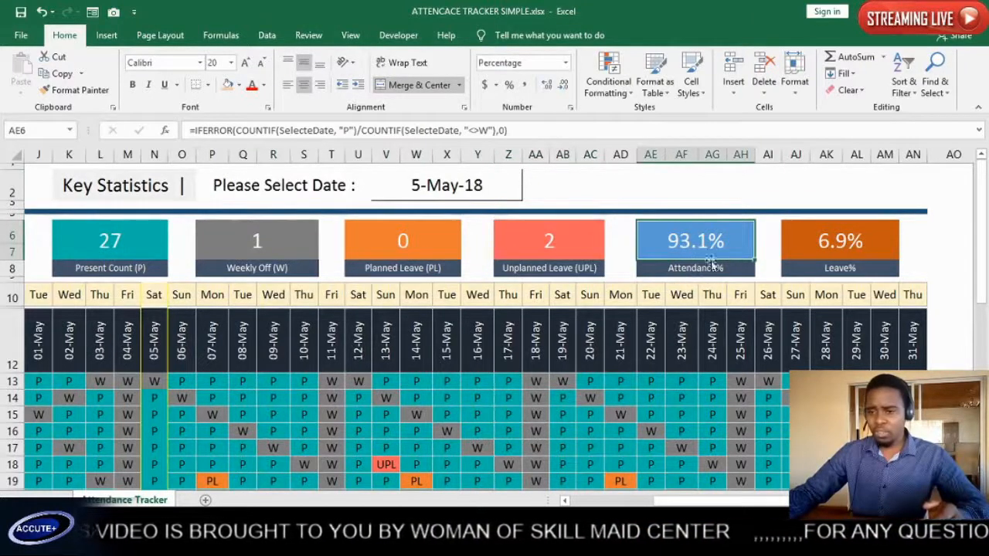
click(816, 254)
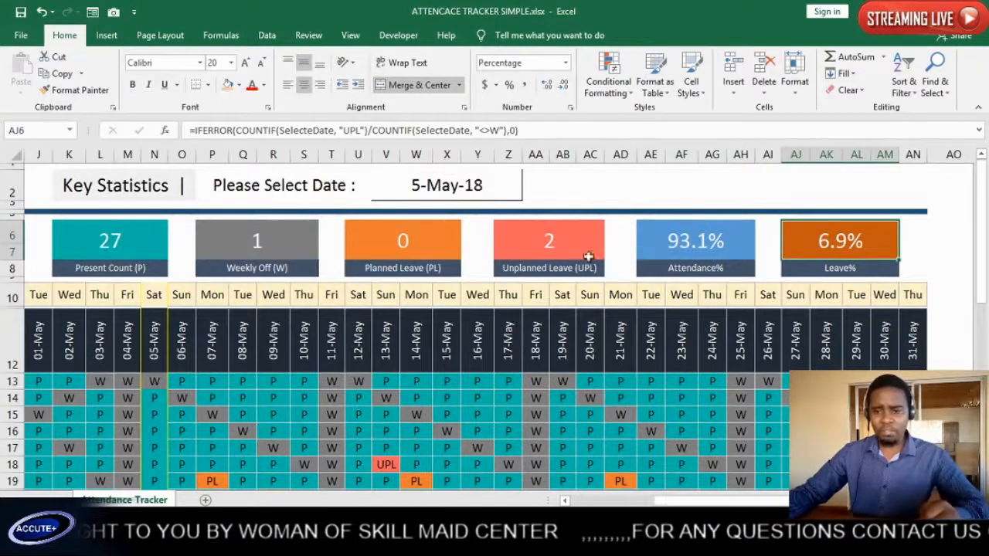
click(537, 253)
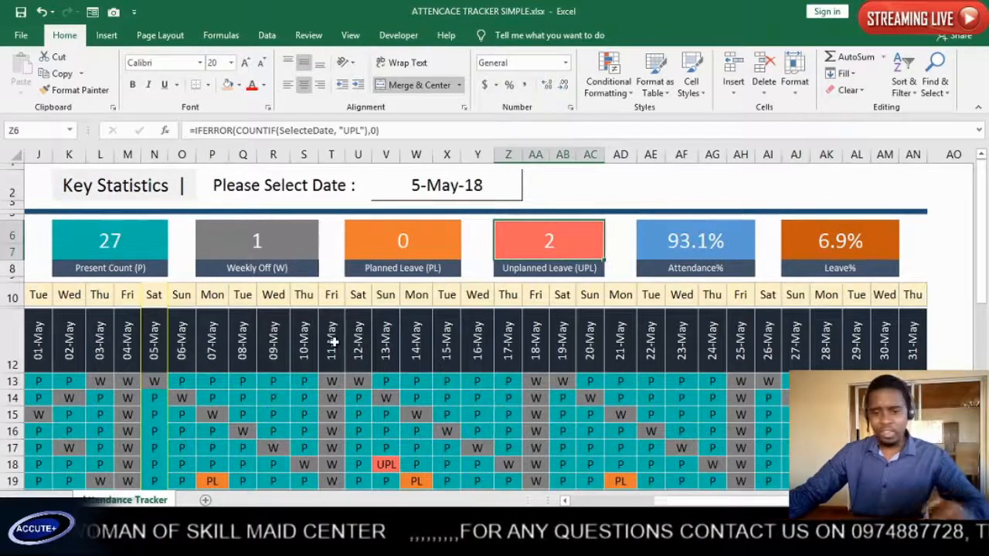
- Change the 10-May attendance entry in cell S19 to UPL
scroll(351, 324, down, 2)
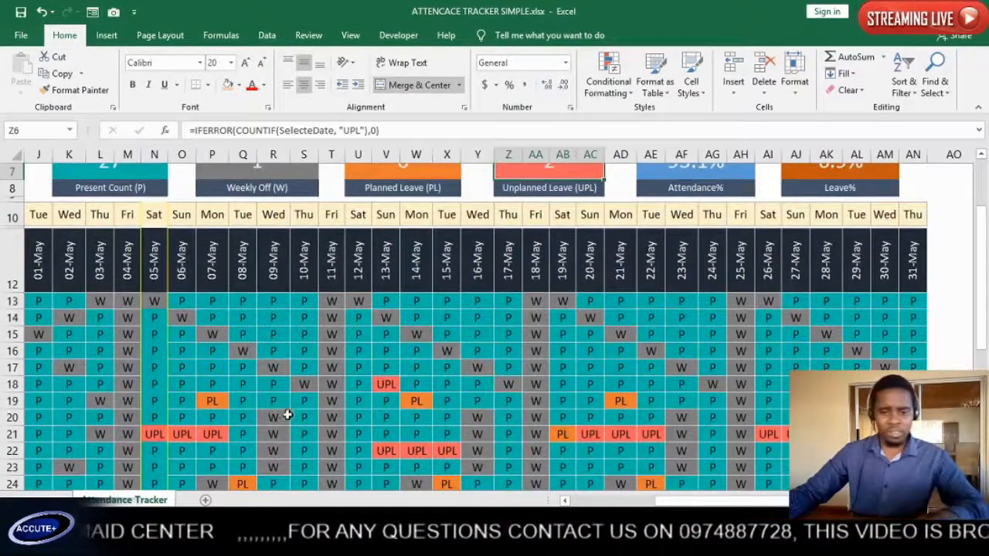
scroll(308, 365, down, 1)
click(308, 365)
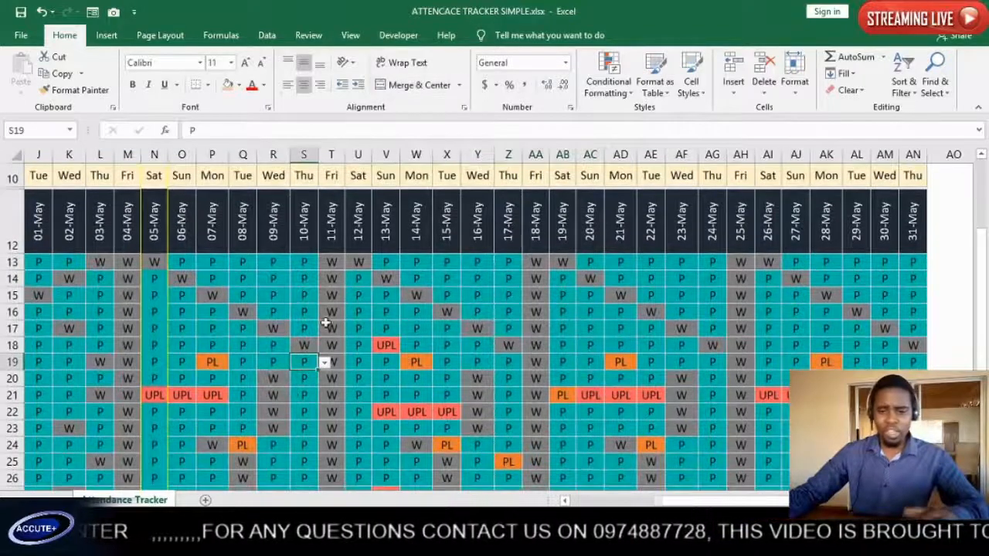
click(325, 363)
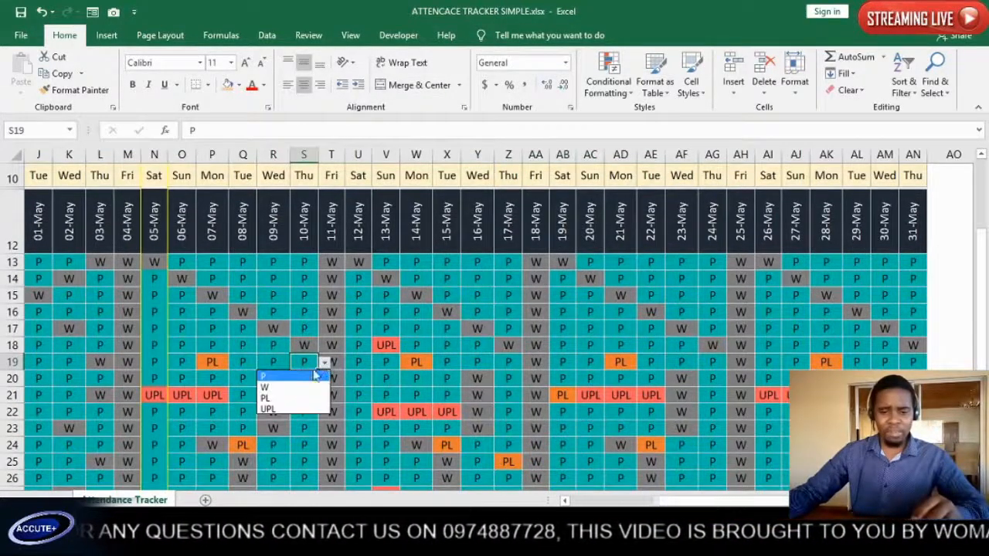
click(272, 409)
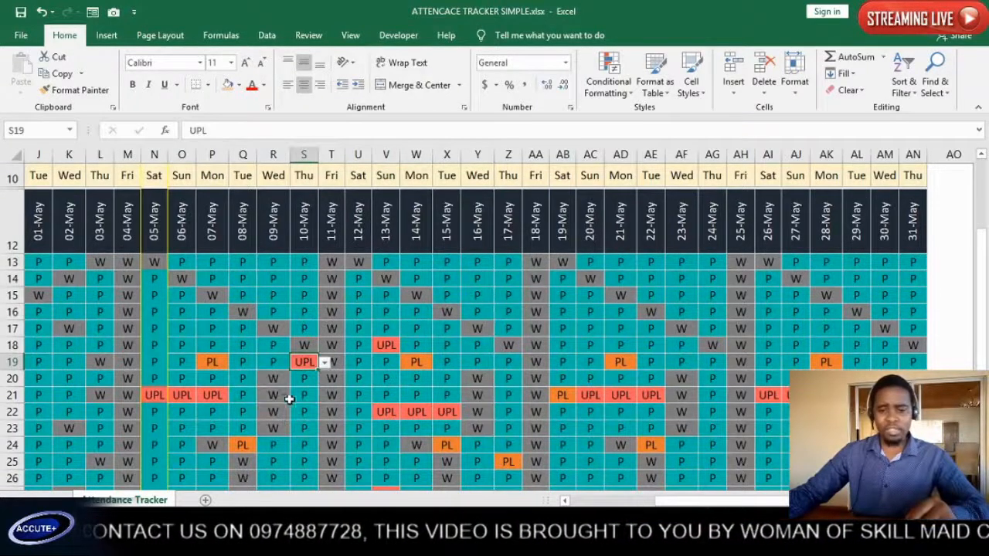
- Copy the header cells from Emp Name through UL% into a new blank workbook, starting at cell A7
scroll(325, 386, down, 2)
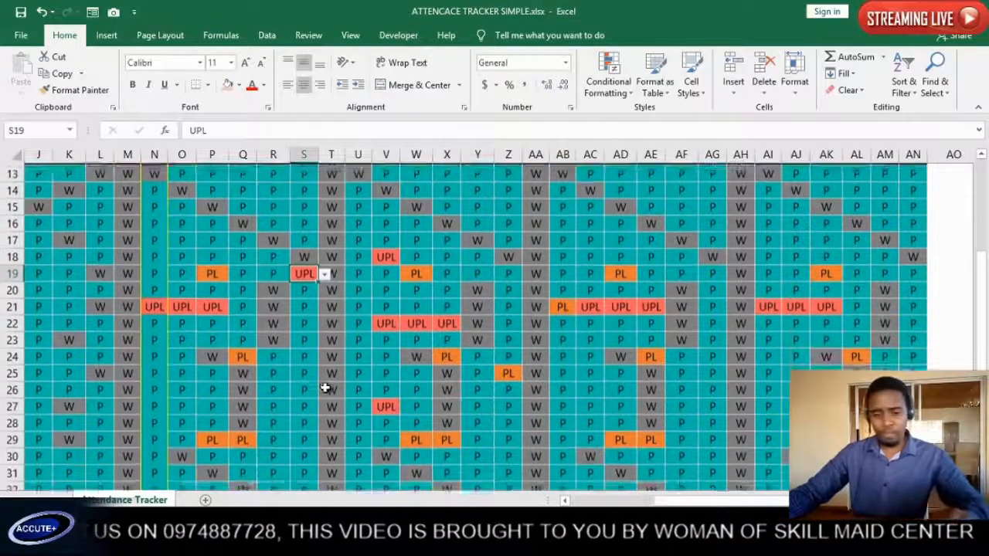
scroll(325, 388, up, 1)
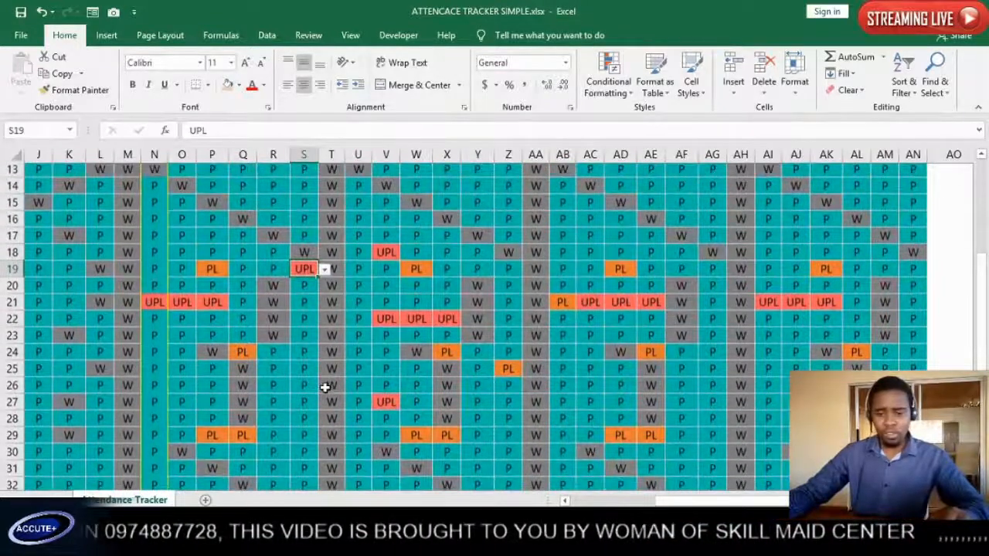
scroll(325, 388, up, 4)
drag(683, 501, 561, 503)
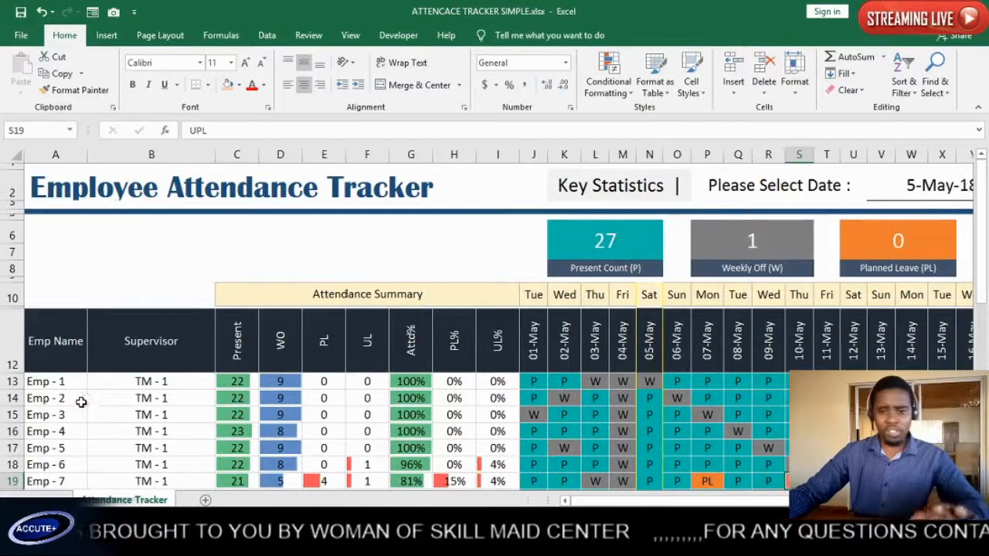
drag(61, 356, 483, 357)
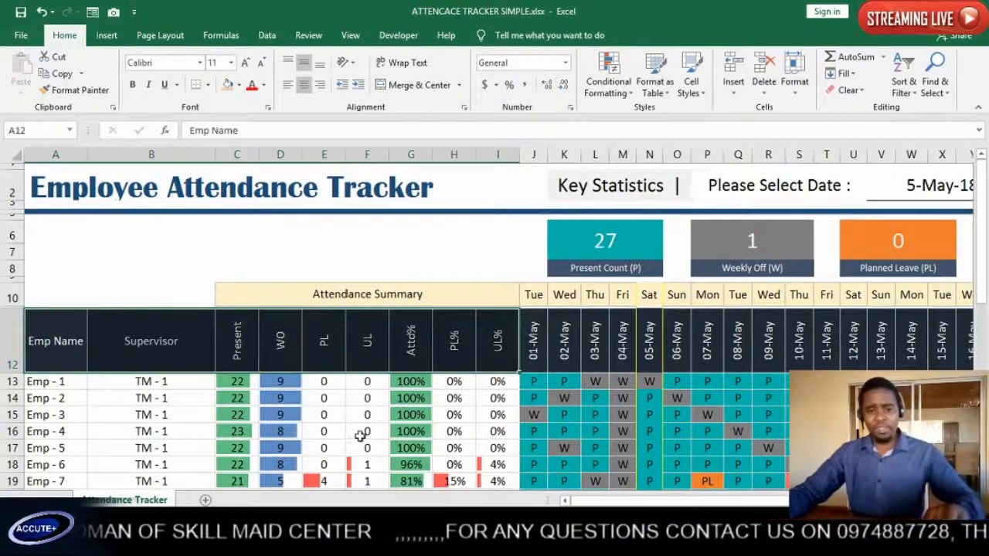
key(ctrl+c)
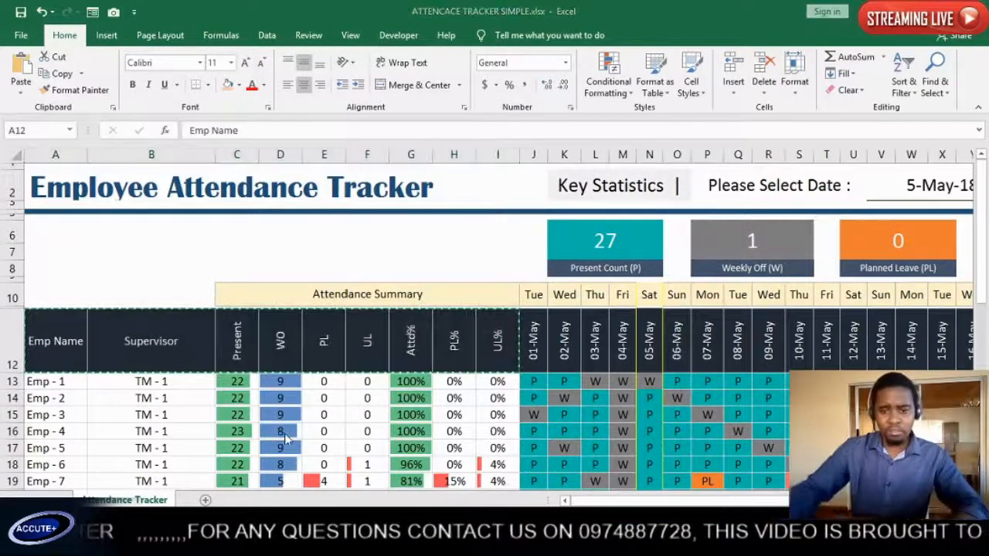
key(ctrl+n)
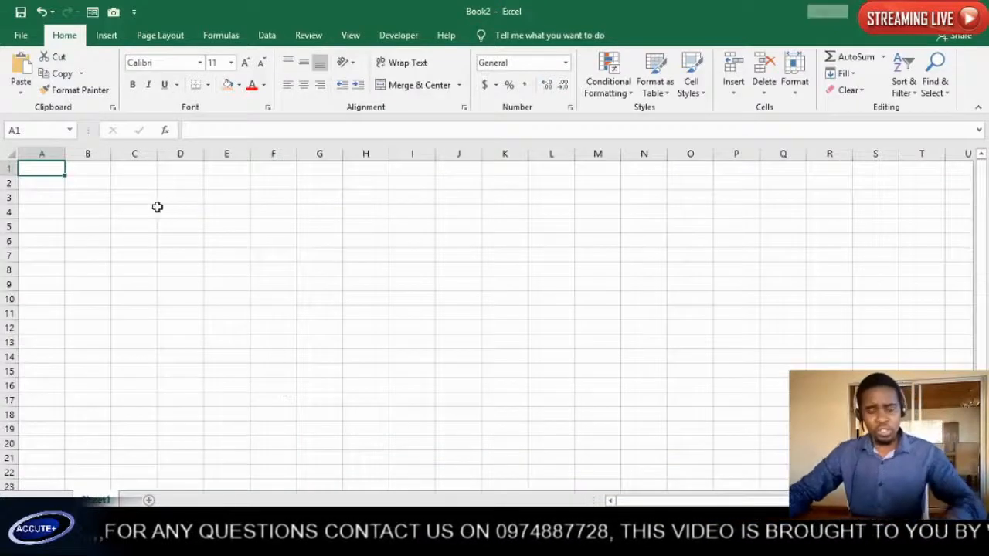
click(55, 255)
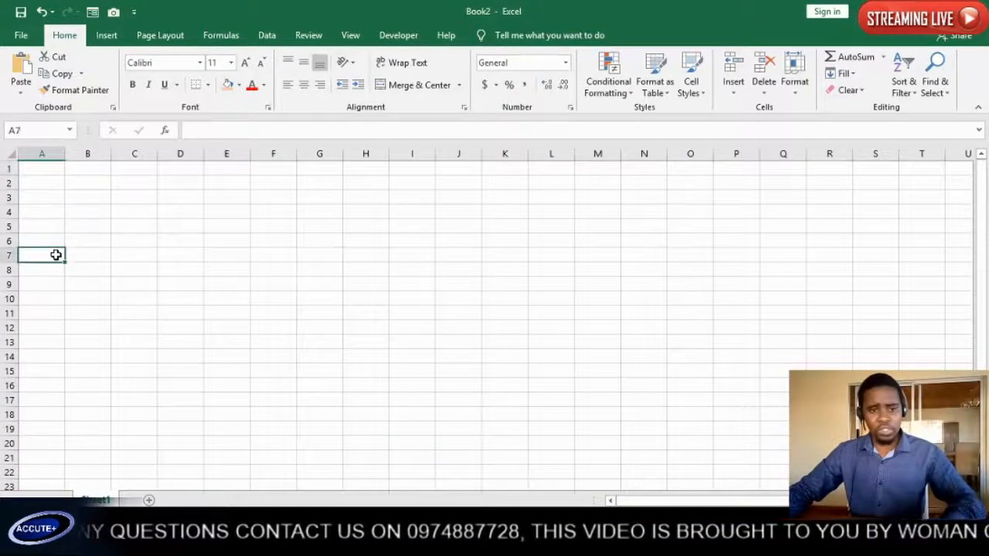
key(ctrl+v)
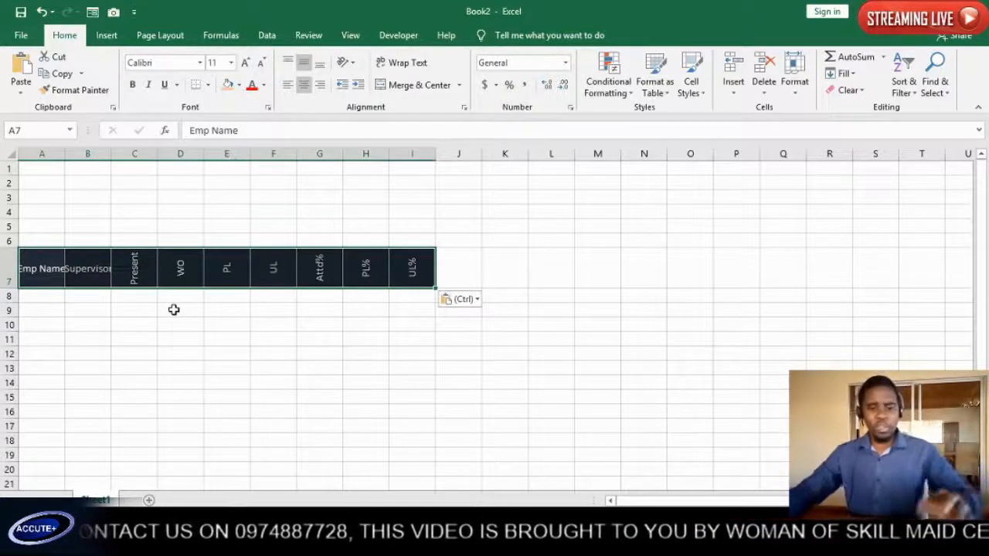
- Rename the new workbook's sheet as Tracker
double_click(99, 501)
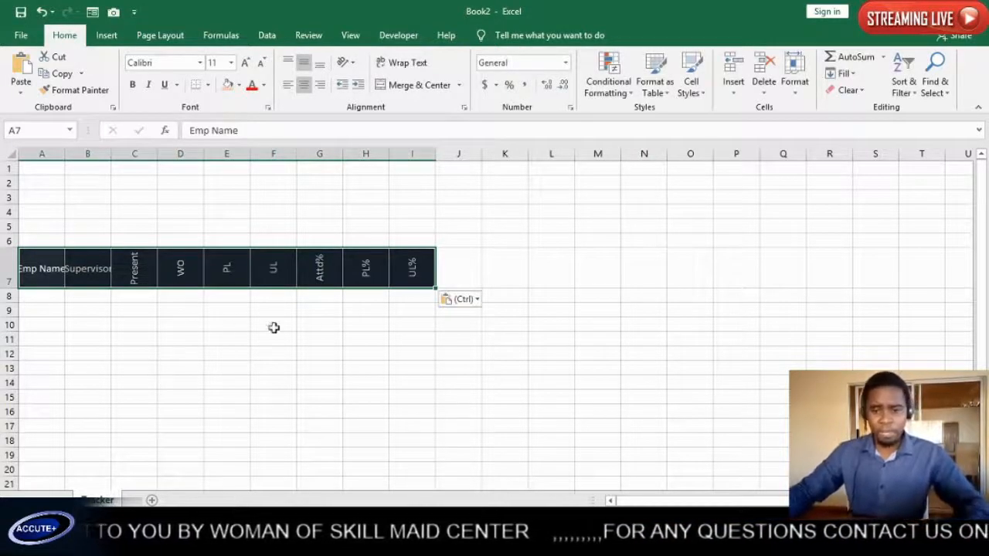
click(300, 353)
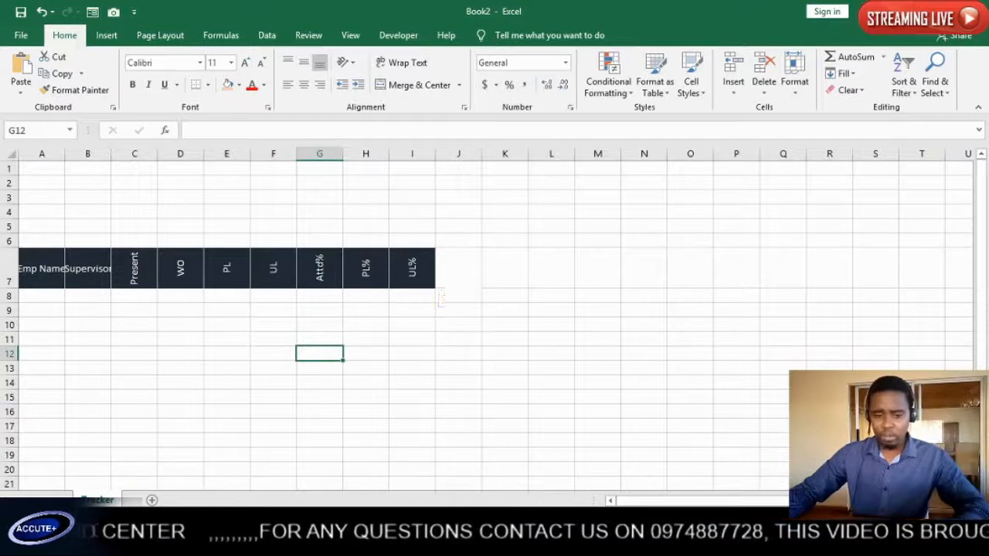
click(53, 305)
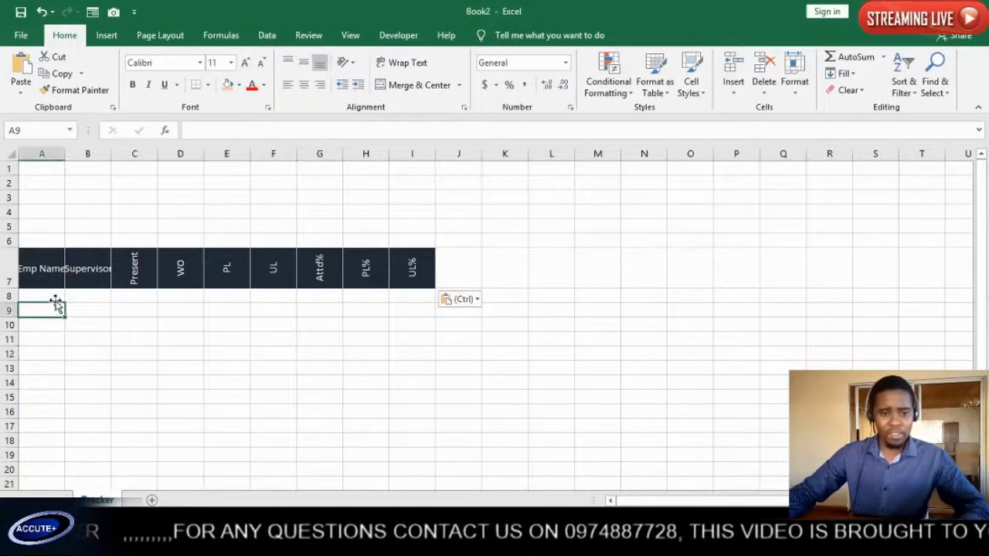
click(52, 294)
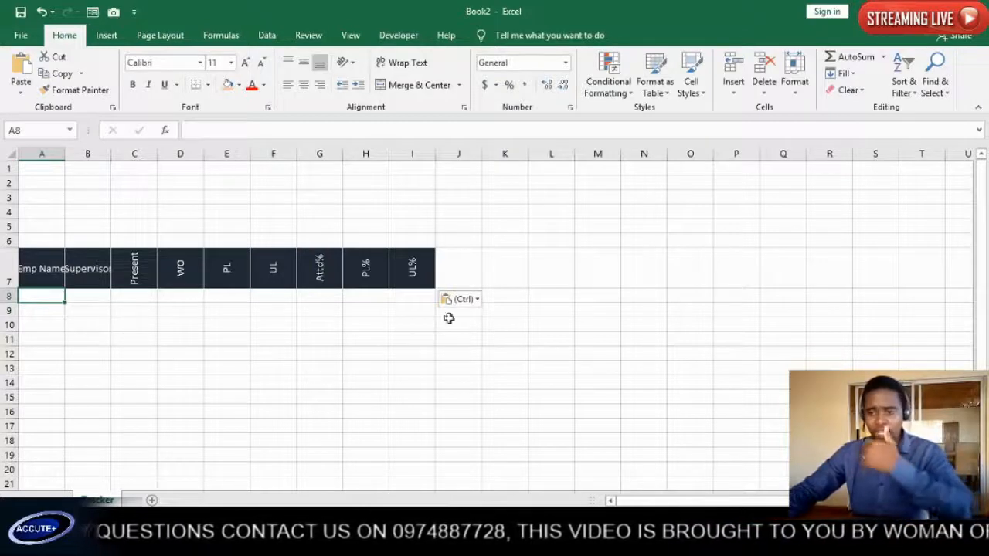
drag(697, 211, 718, 409)
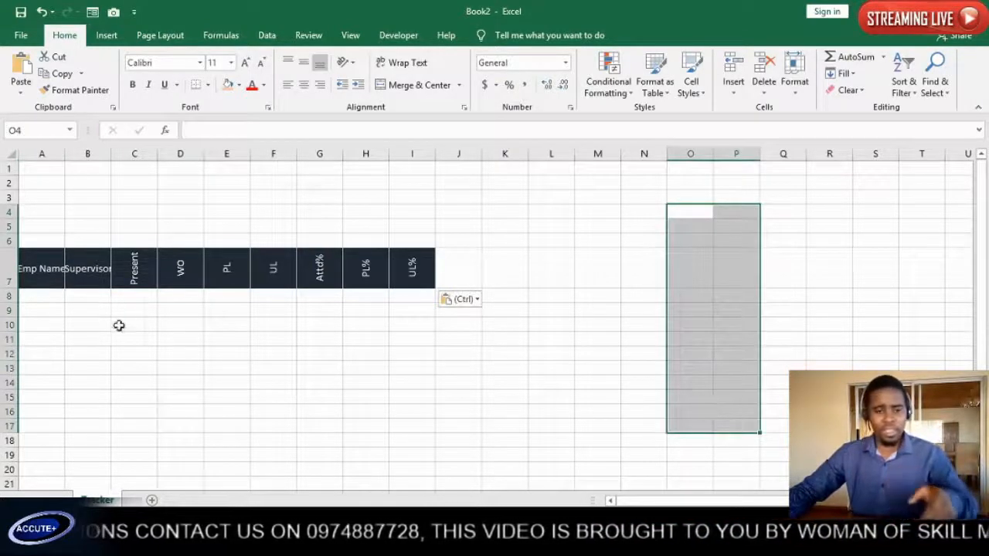
- Enter Emp 1 in cell A8 and fill the numbered employee series down column A to row 44
click(37, 298)
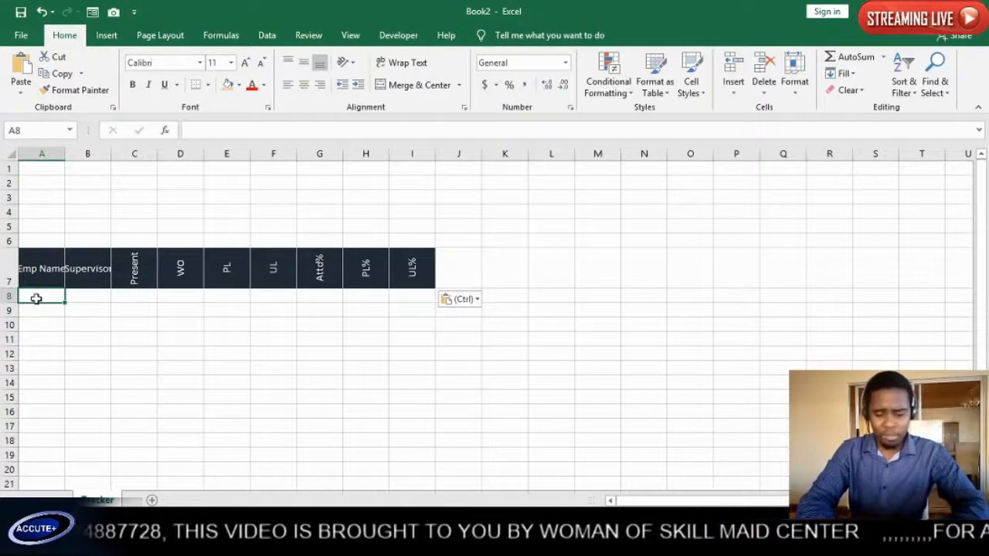
text(E)
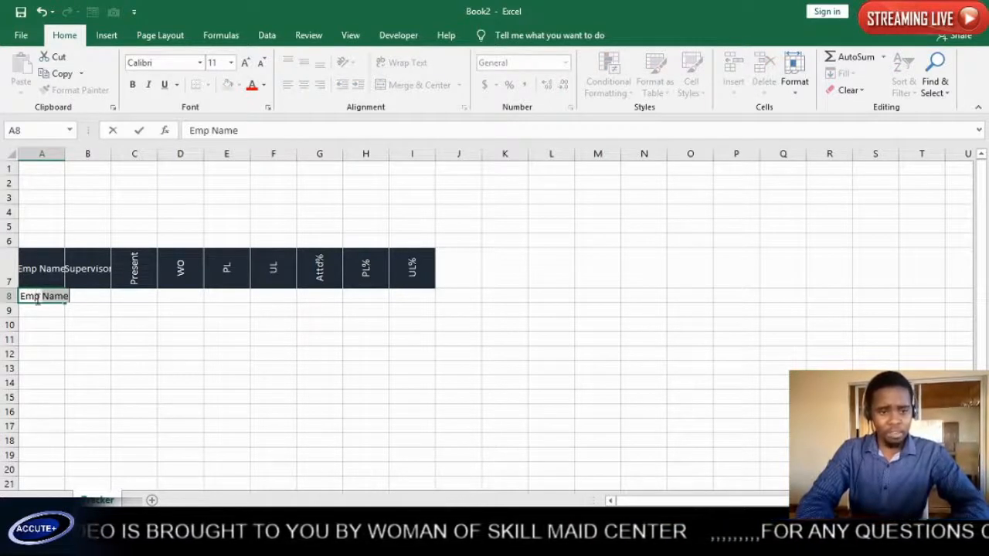
text(mp 1)
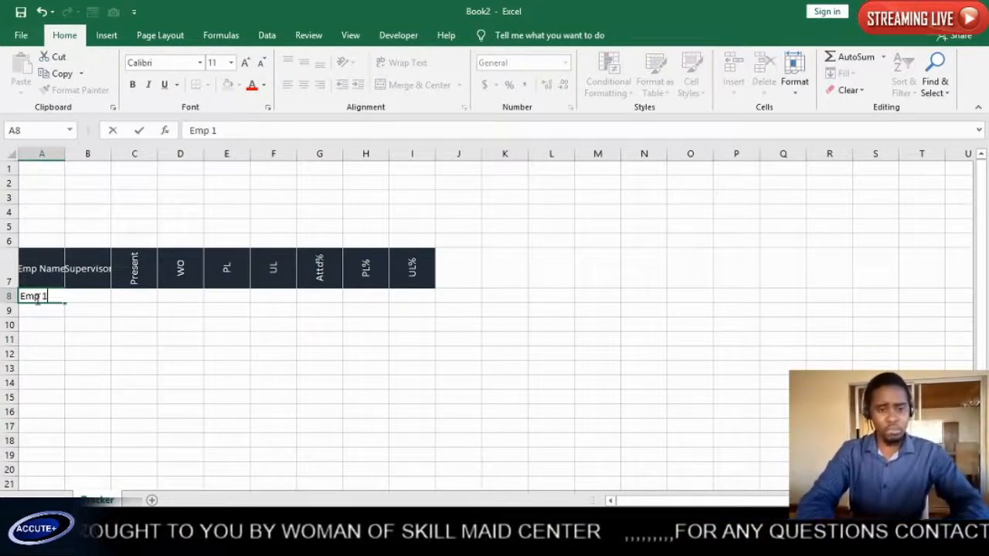
key(Return)
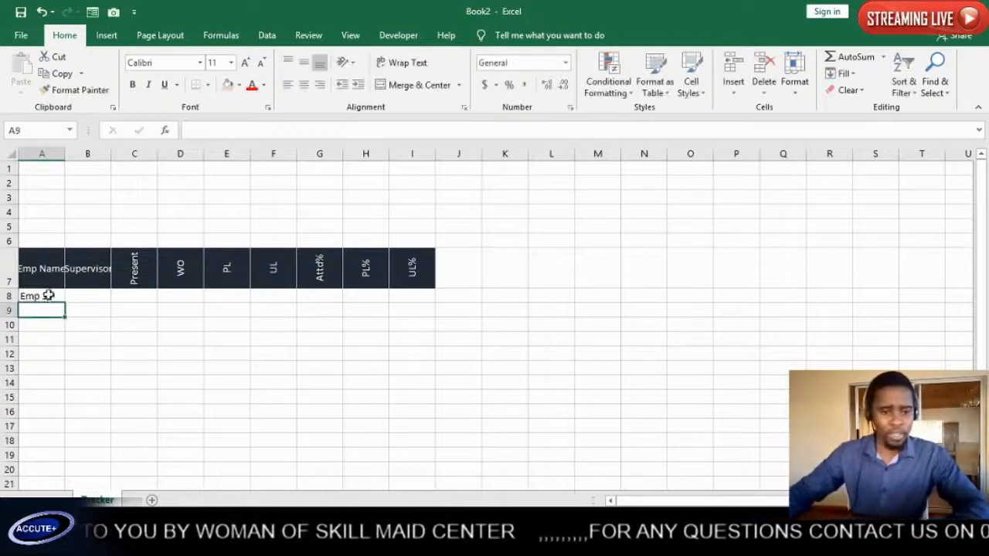
click(47, 296)
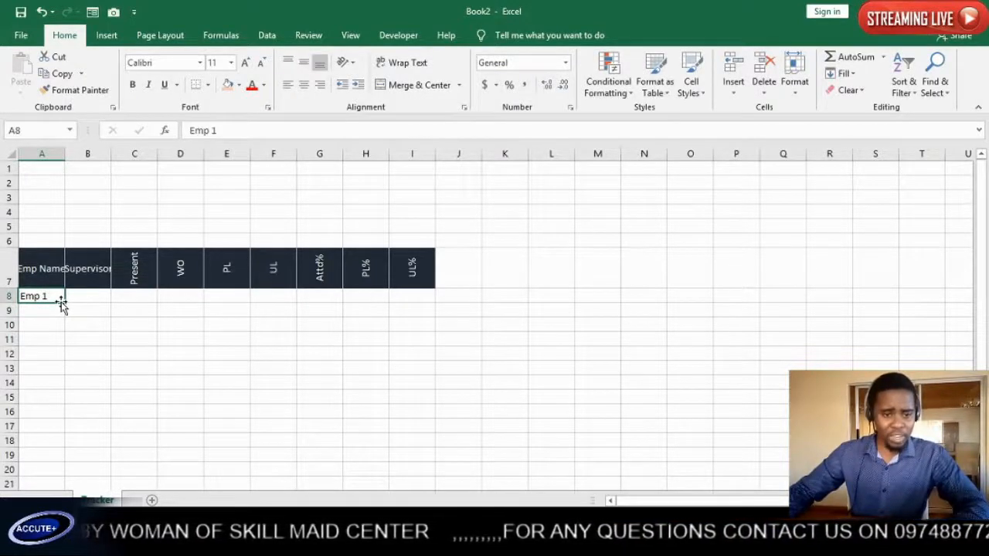
drag(64, 303, 50, 422)
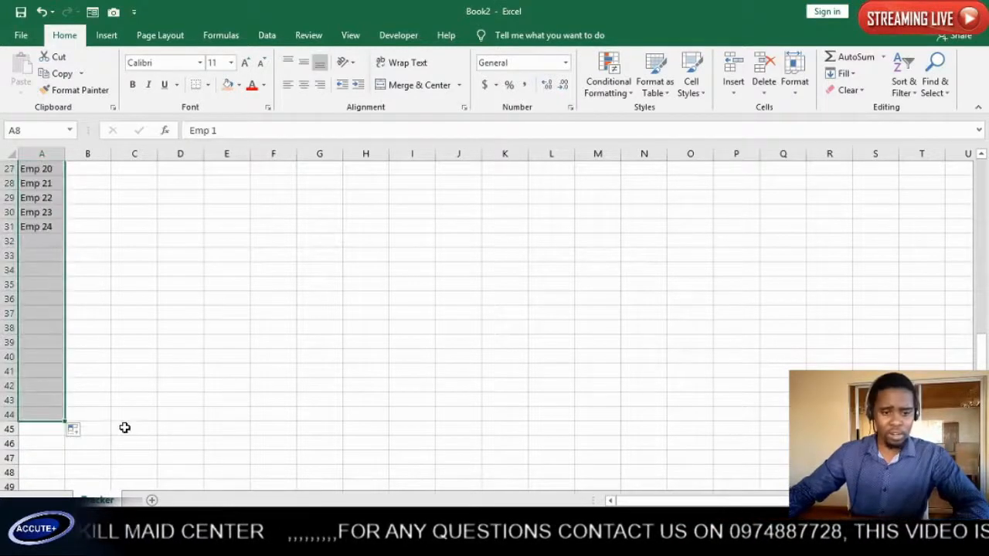
- Enter Super 1 in cell B8 and fill the numbered supervisor series down column B alongside the employee list
scroll(119, 410, up, 1)
scroll(116, 408, up, 2)
scroll(112, 405, up, 6)
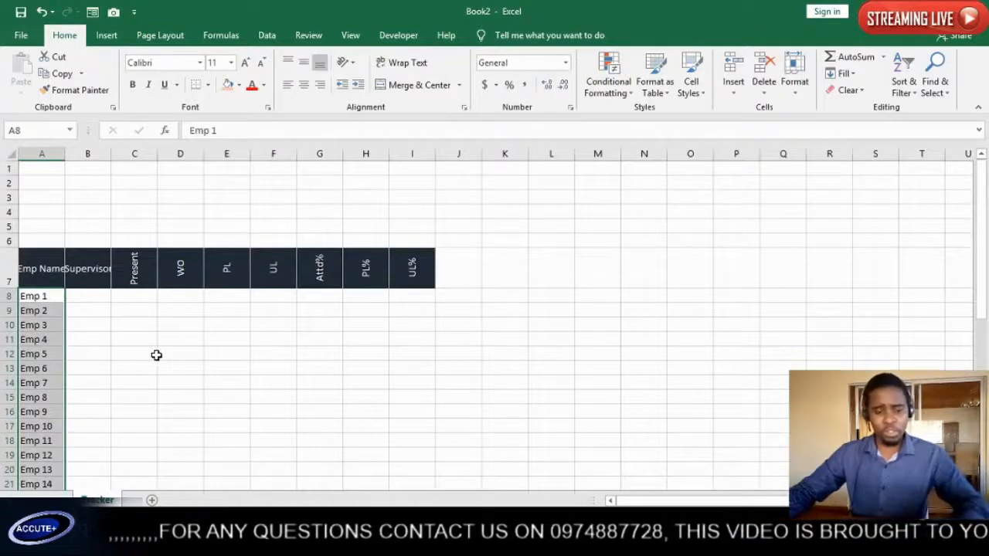
ctrl+scroll(155, 353, up, 3)
scroll(255, 294, up, 3)
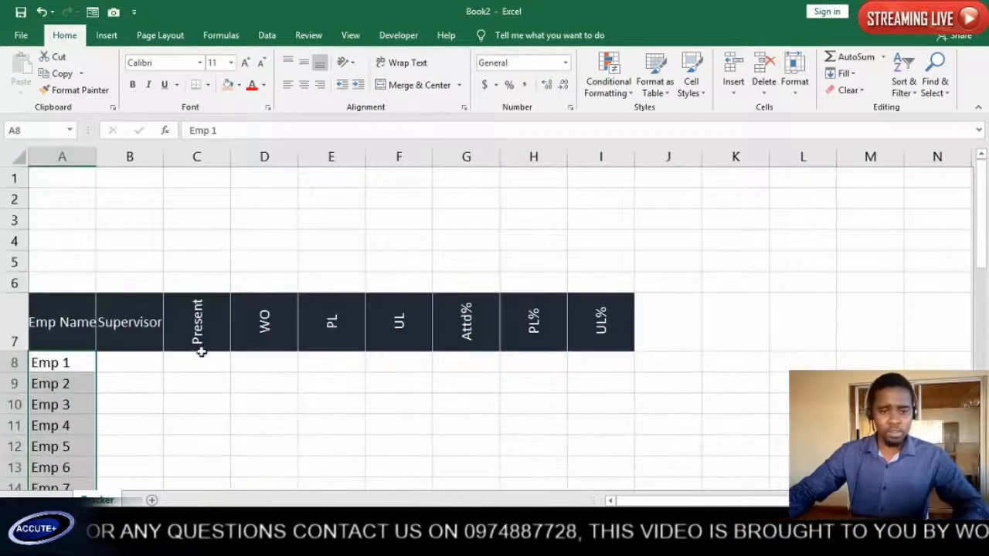
scroll(193, 332, down, 1)
click(139, 307)
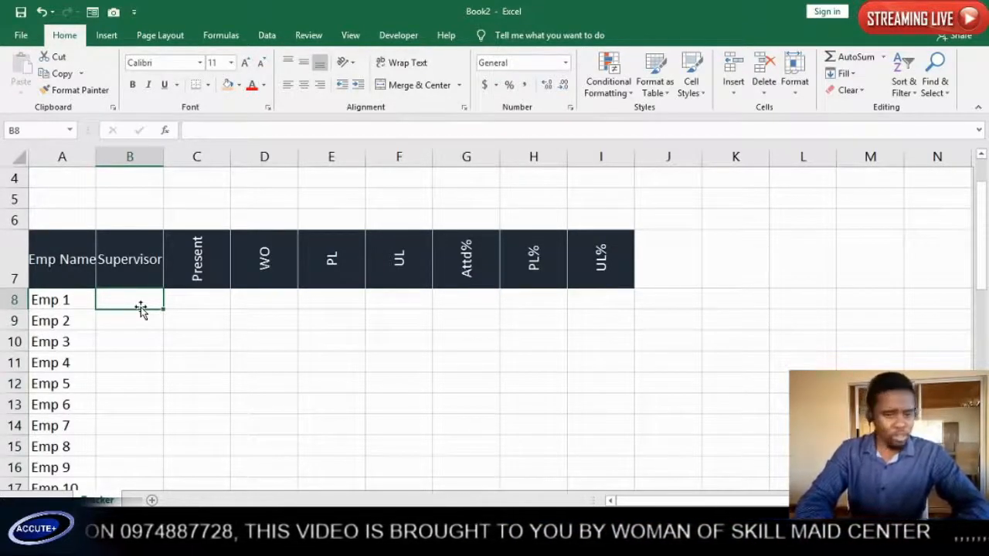
text(S)
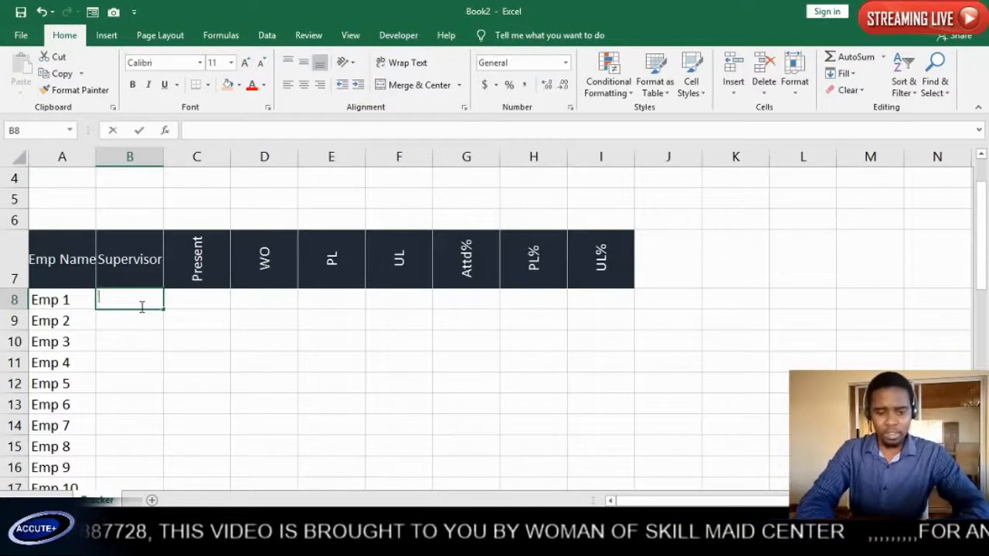
text(uper 1)
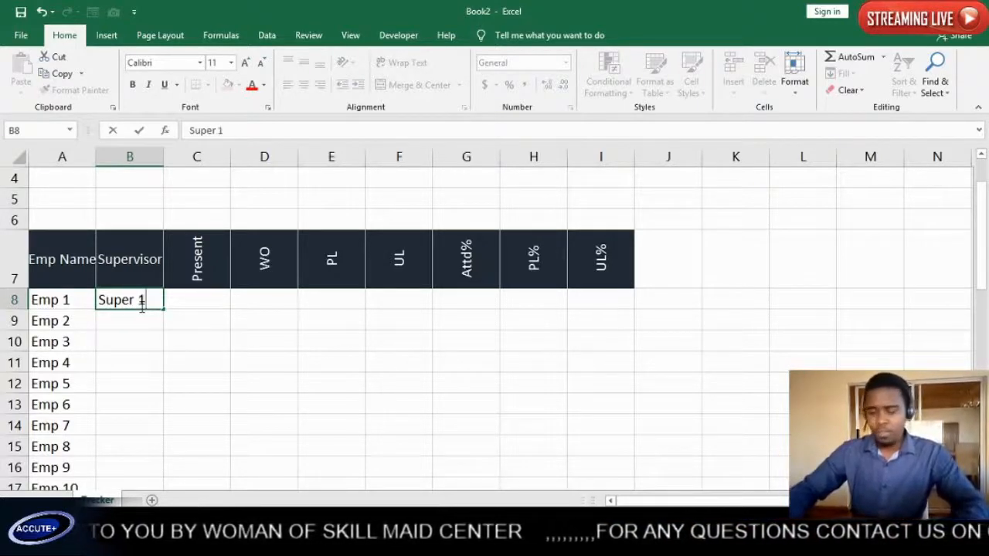
key(Return)
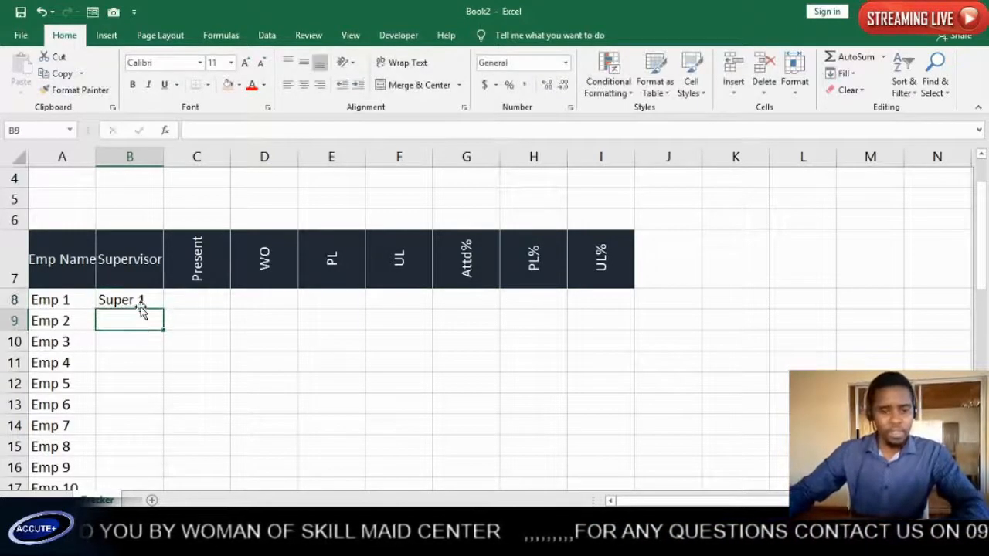
click(136, 297)
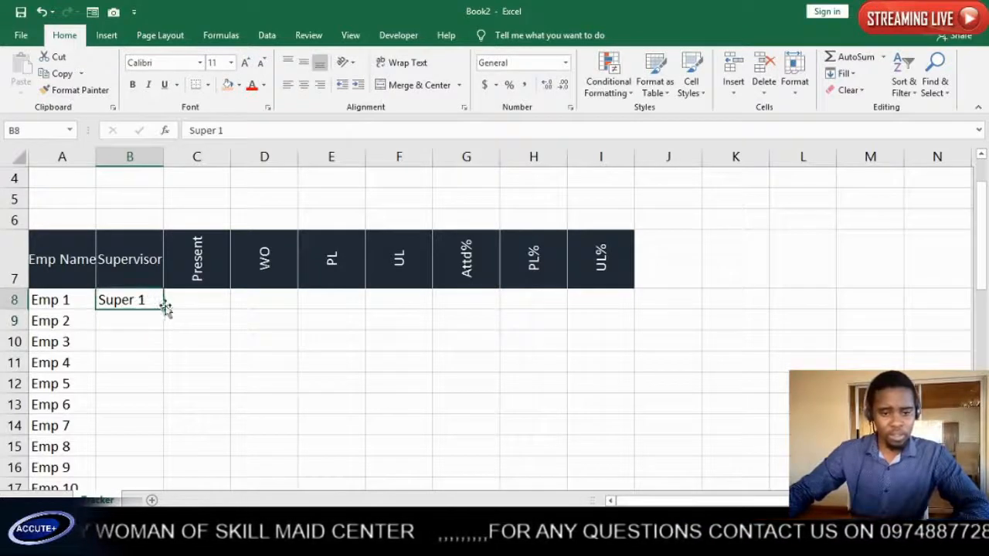
double_click(162, 308)
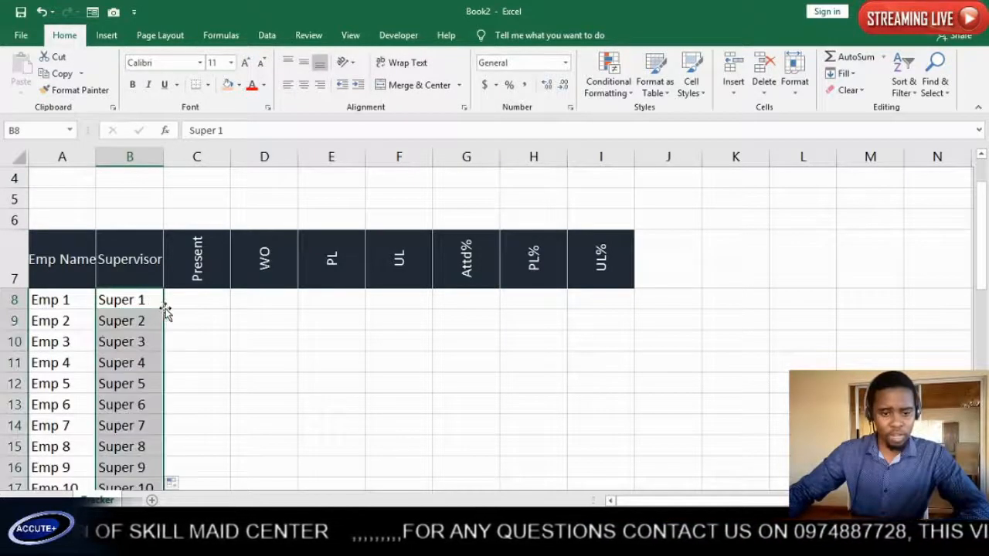
click(206, 303)
click(255, 298)
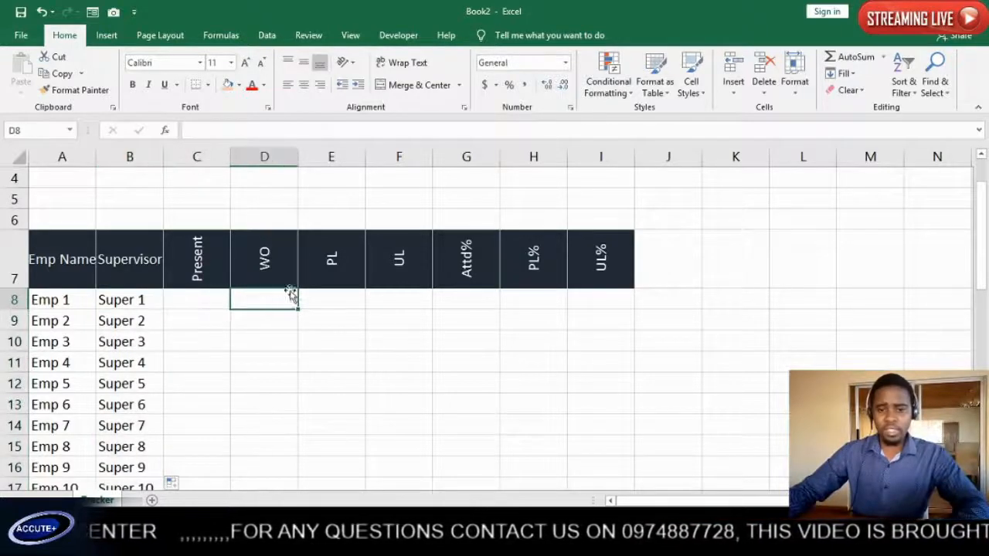
click(320, 286)
click(349, 303)
click(399, 300)
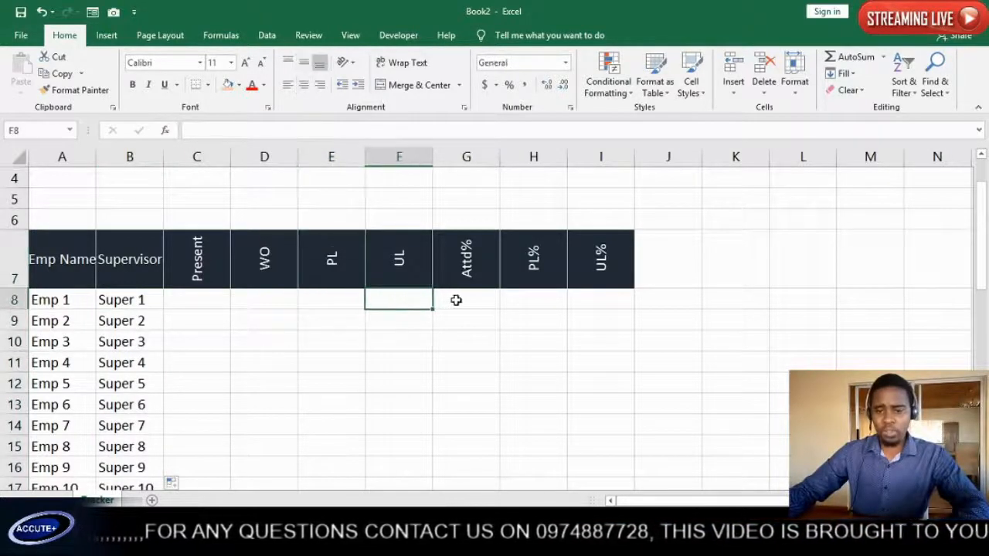
click(456, 299)
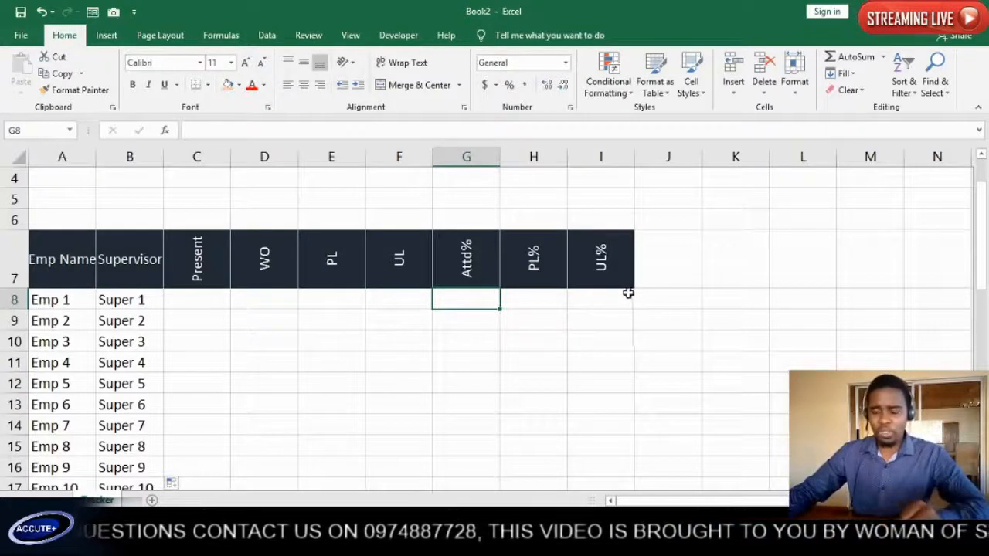
- Enter the date 1/1/2020 in cell J7, right after the UL% header
click(664, 278)
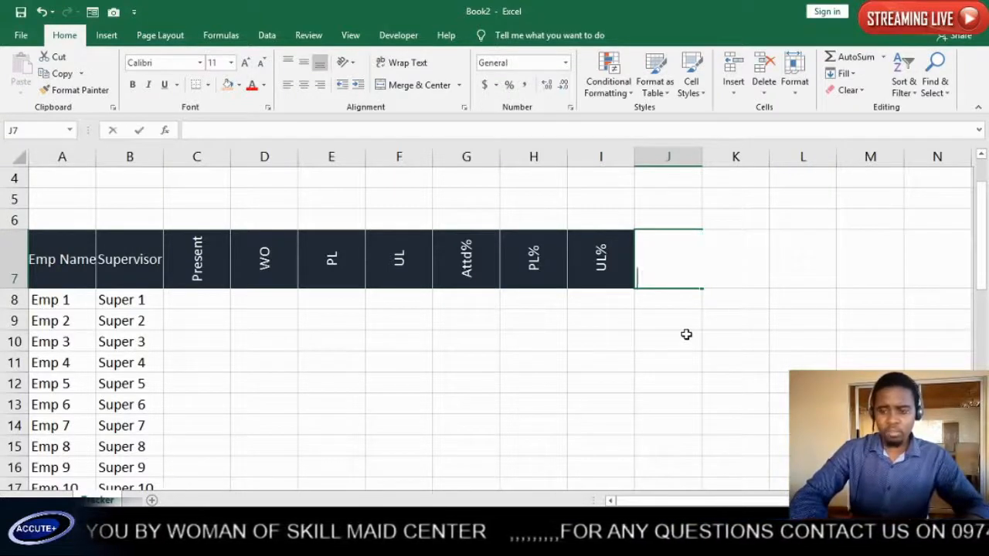
key(ctrl+semicolon)
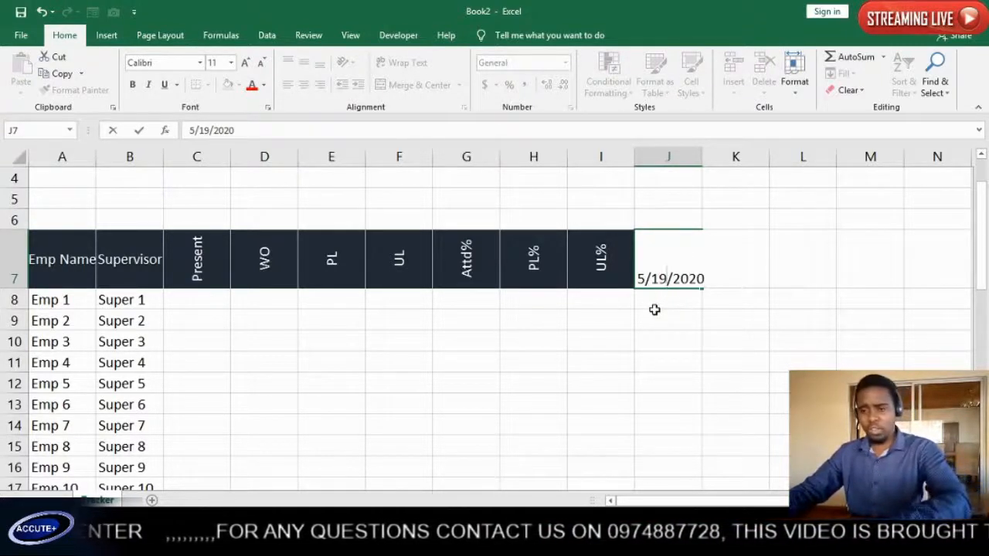
key(BackSpace)
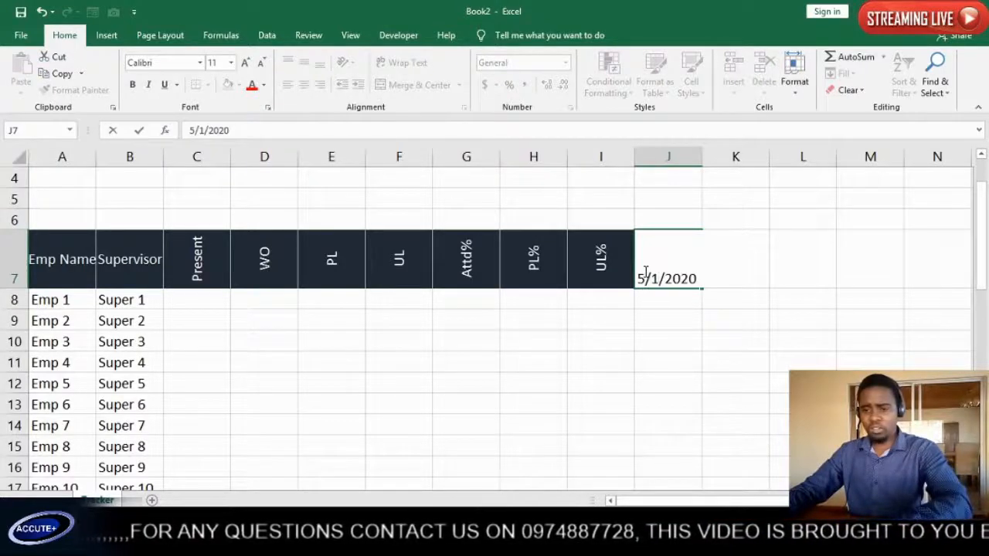
key(BackSpace)
text(1)
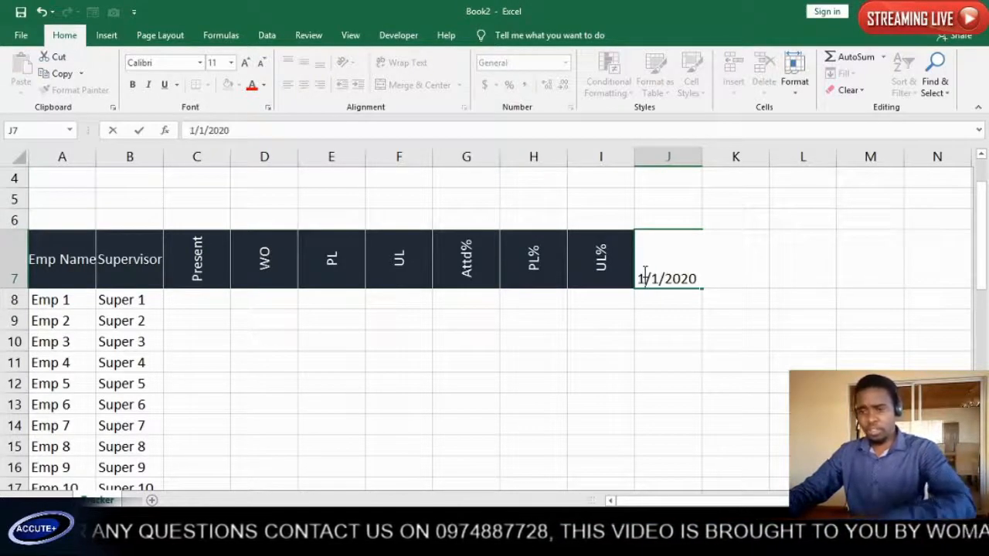
key(Return)
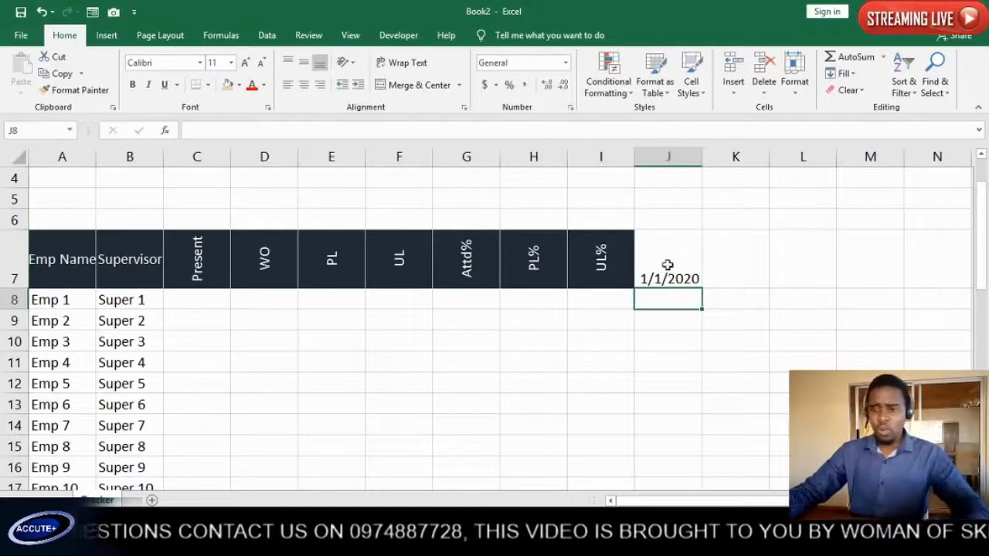
- Format the date in cell J7 with the day-month date type 14-Mar
click(674, 261)
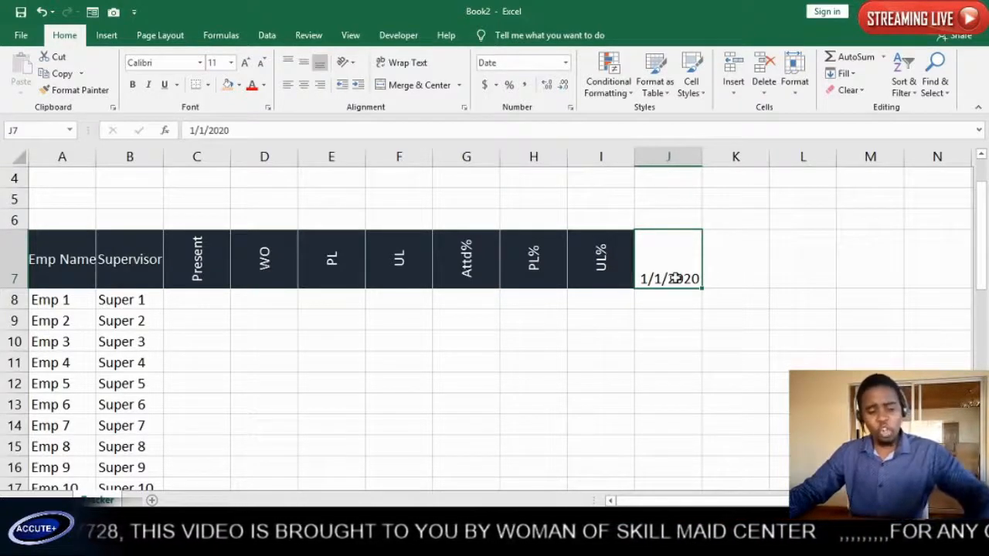
key(ctrl+1)
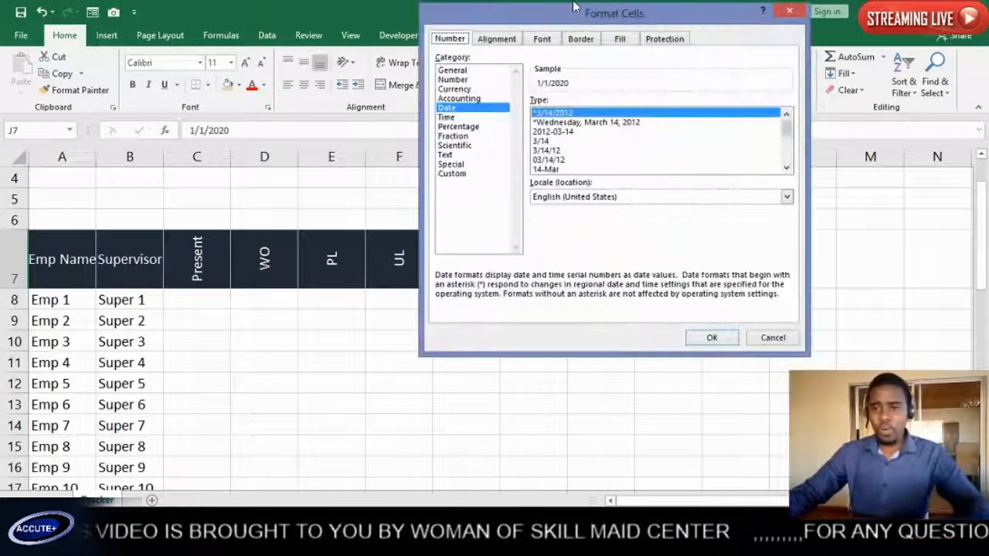
drag(578, 20, 343, 142)
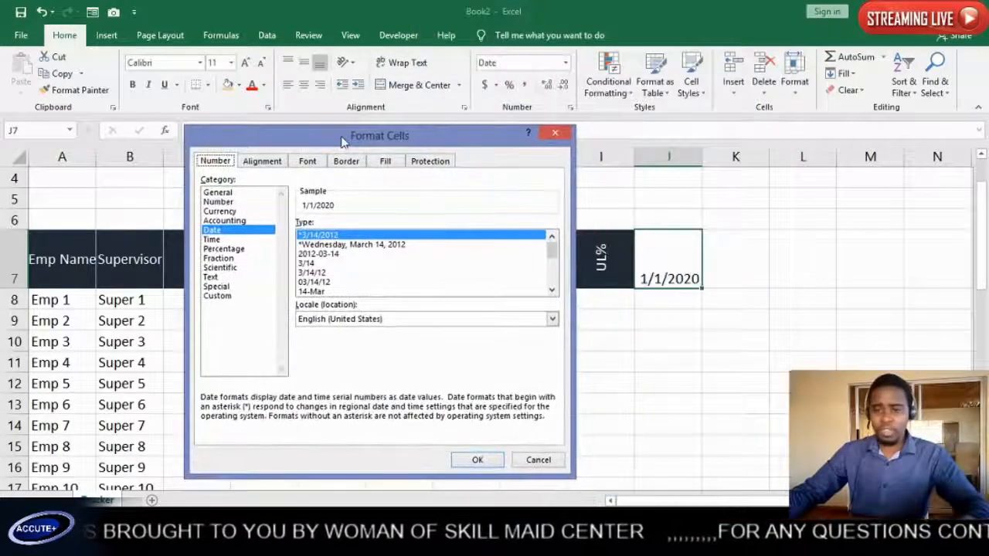
click(308, 292)
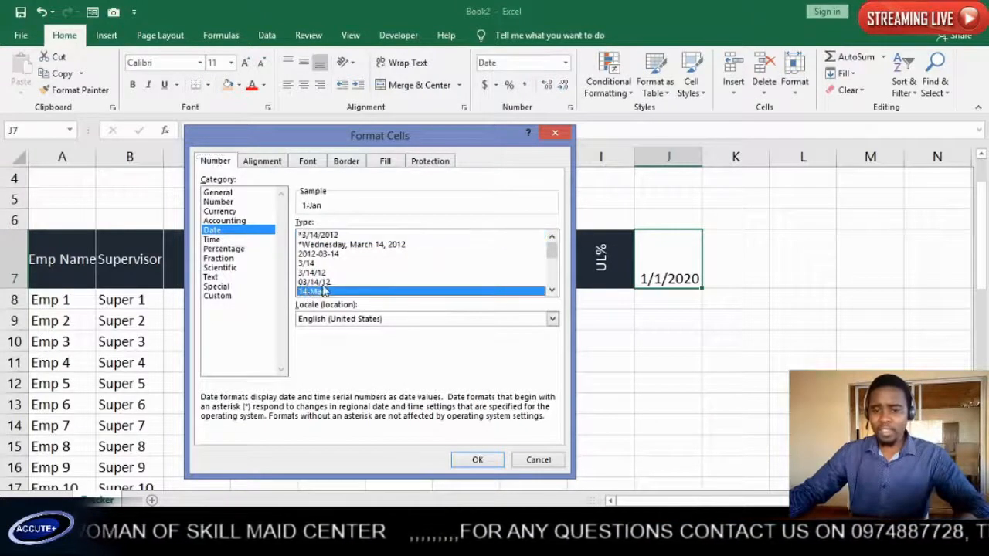
click(478, 461)
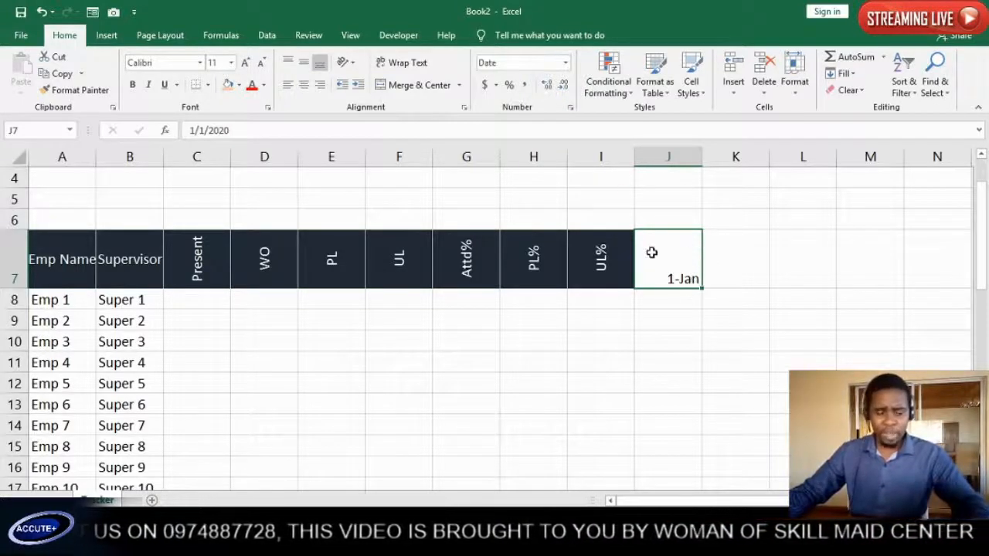
- Set the text orientation of the date in cell J7 to 90 degrees
key(ctrl+1)
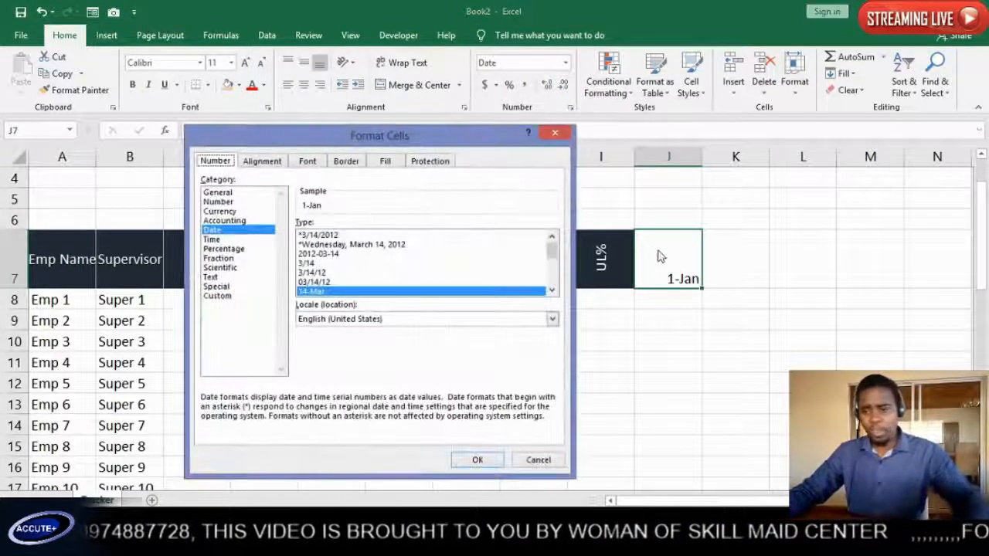
click(271, 163)
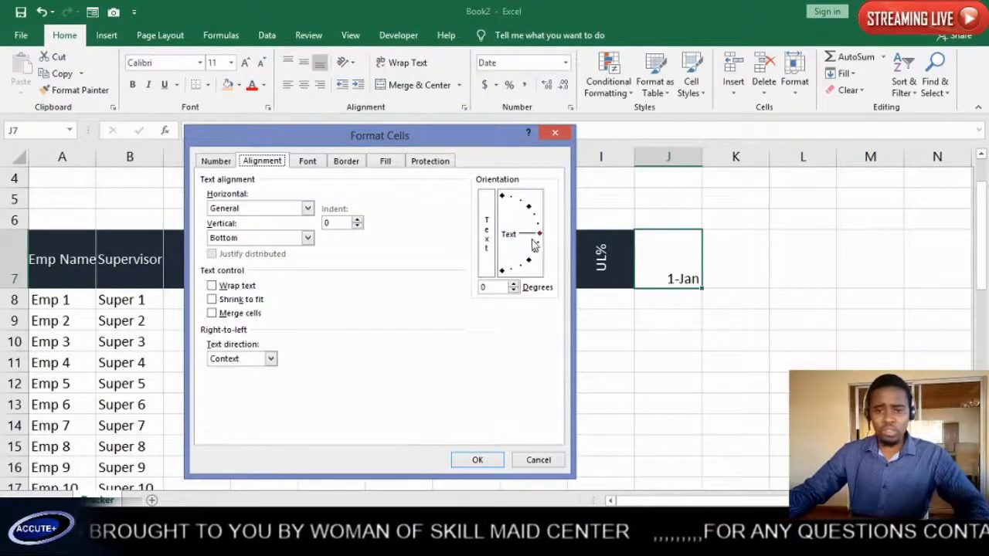
drag(541, 234, 502, 193)
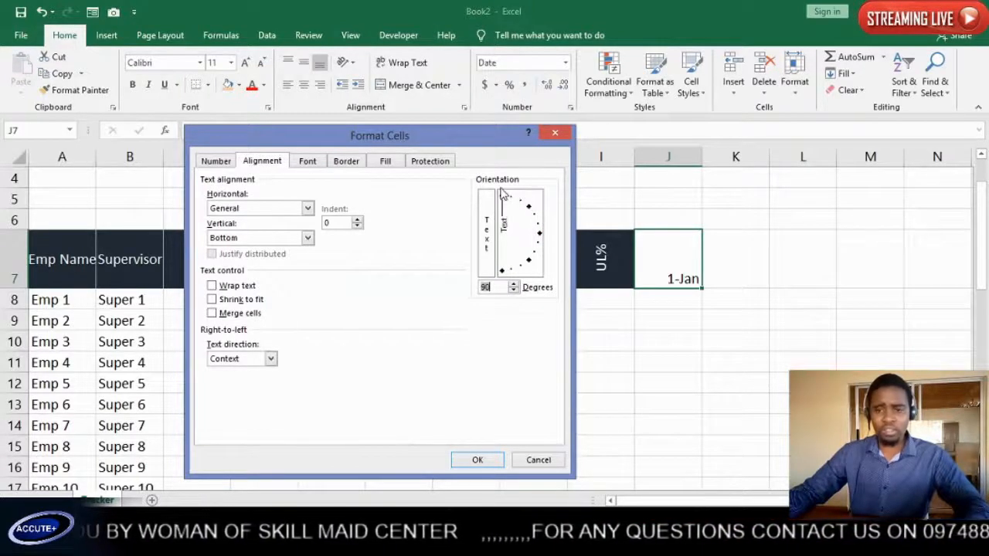
click(485, 463)
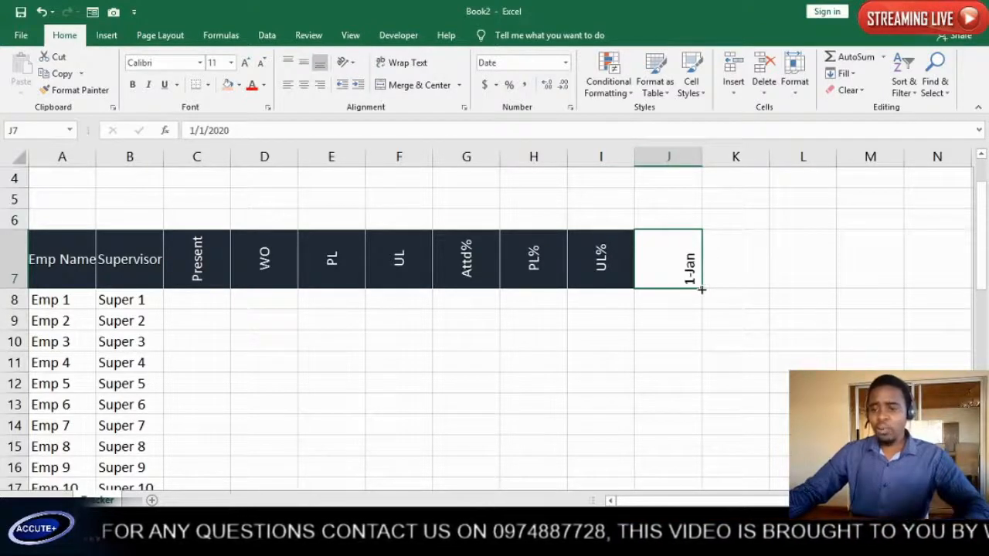
- Fill the daily date series from J7 across row 7 to 7-Feb in AU7, and autofit the widths of columns J through AU
drag(701, 289, 789, 275)
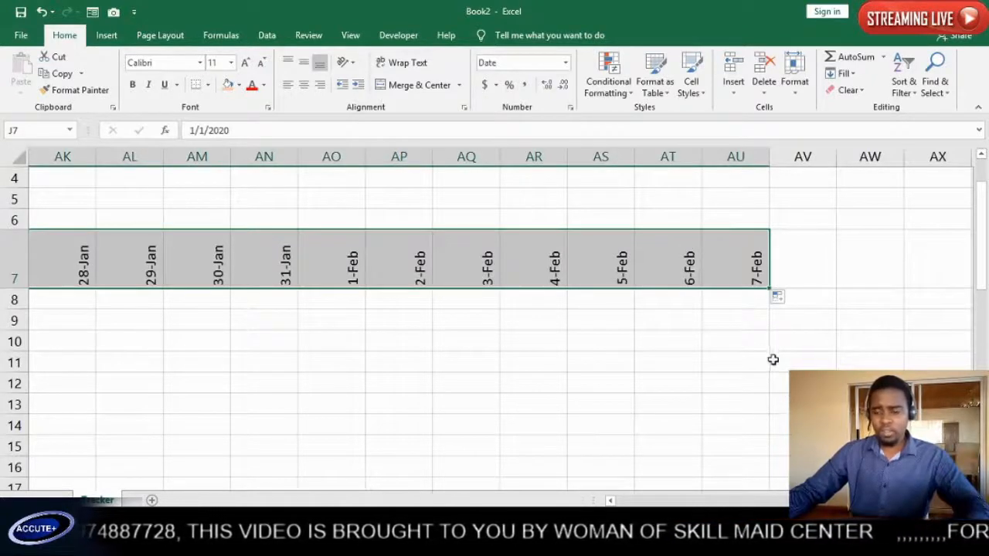
drag(937, 500, 684, 501)
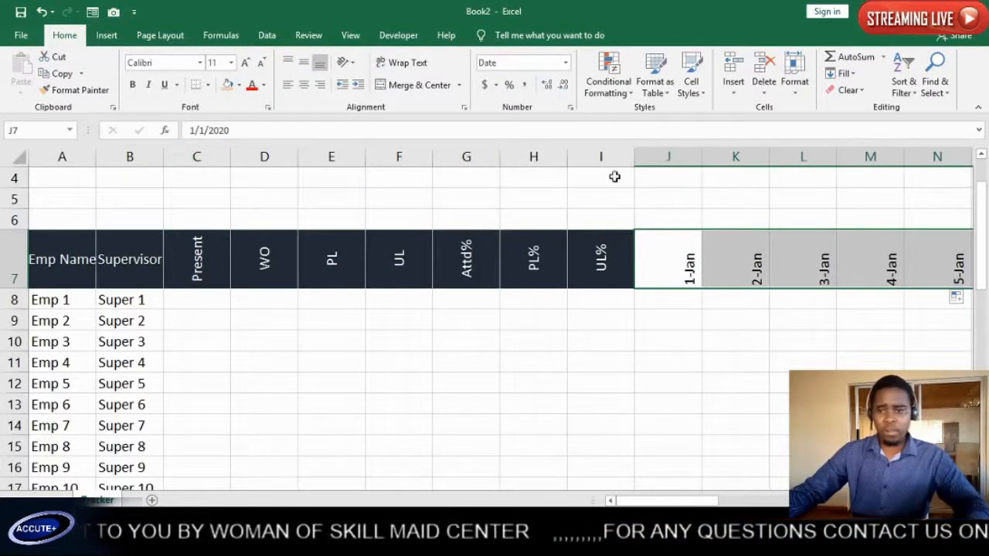
drag(668, 157, 732, 175)
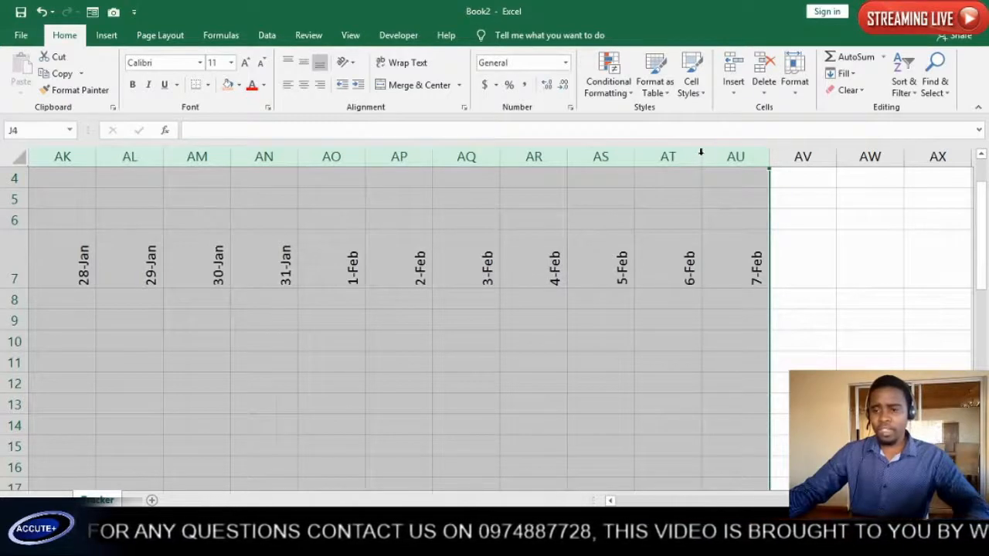
double_click(701, 152)
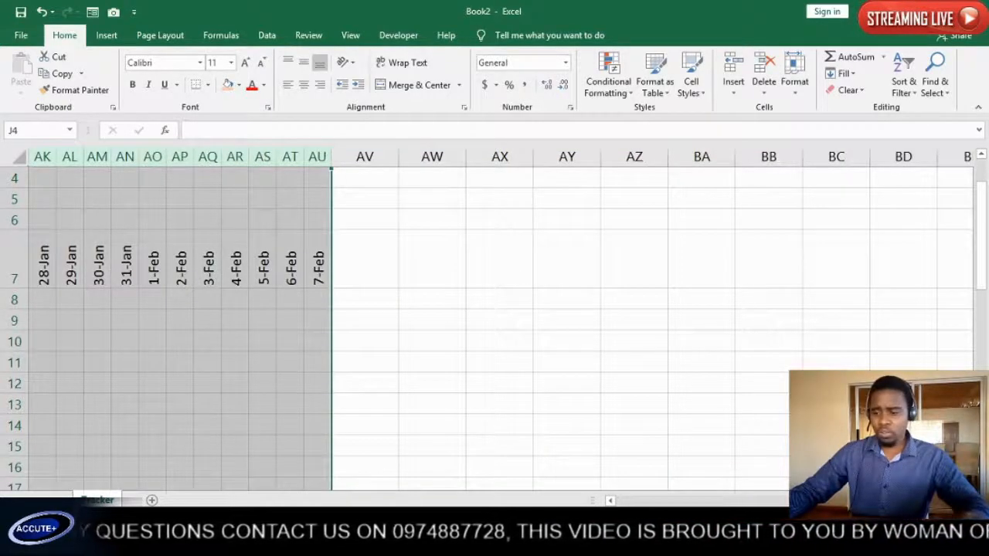
drag(959, 501, 738, 500)
drag(657, 500, 693, 498)
- Copy the UL% header's formatting onto the date cells in row 7, starting at J7, with Format Painter
click(368, 271)
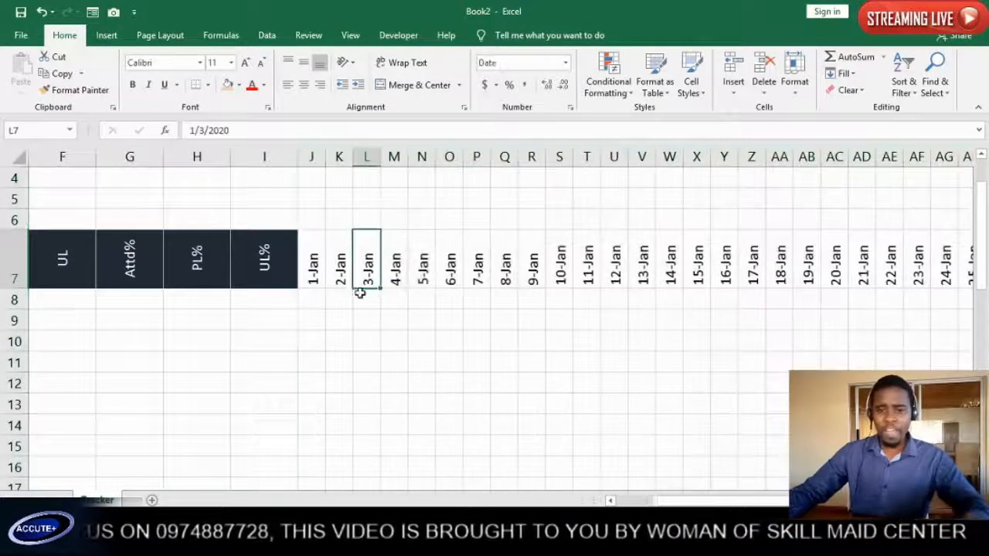
click(313, 266)
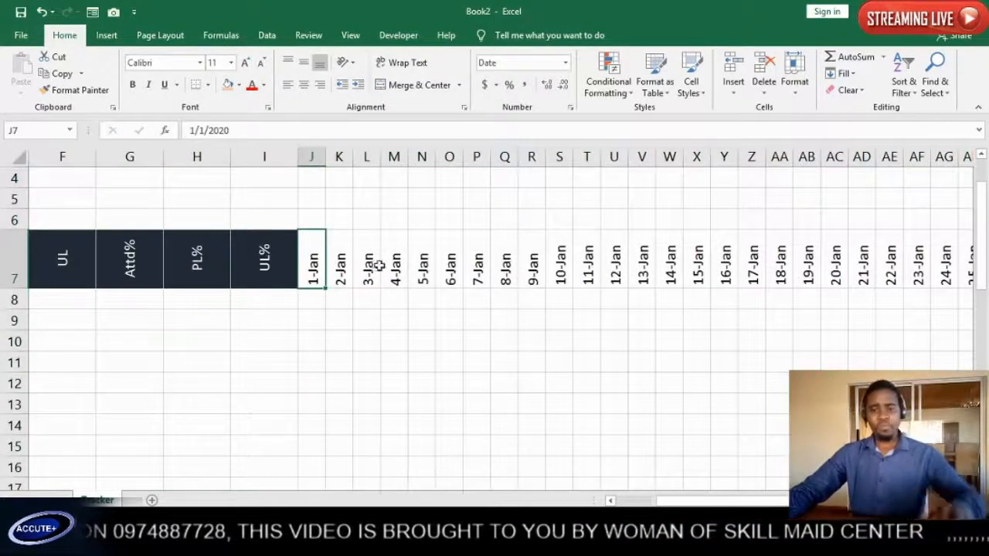
click(276, 279)
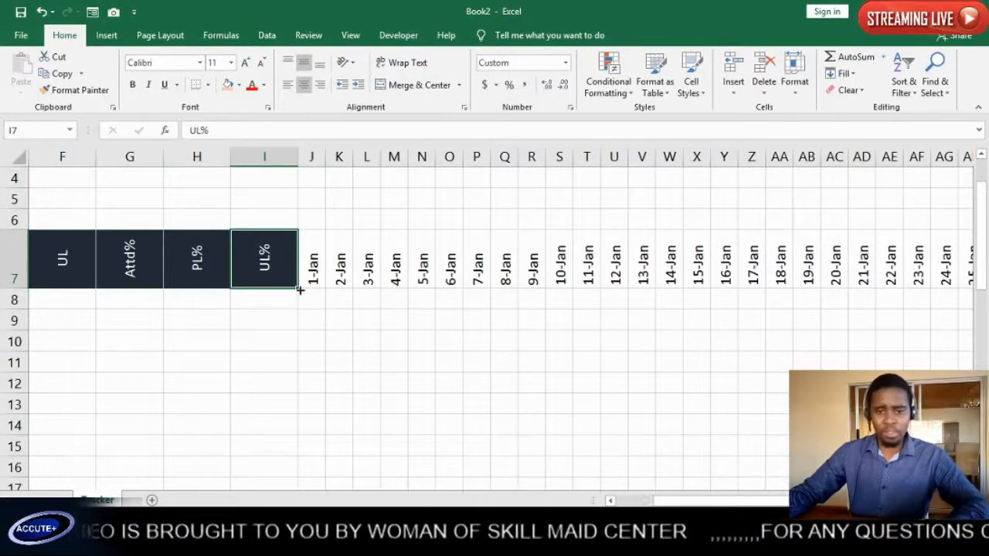
click(70, 92)
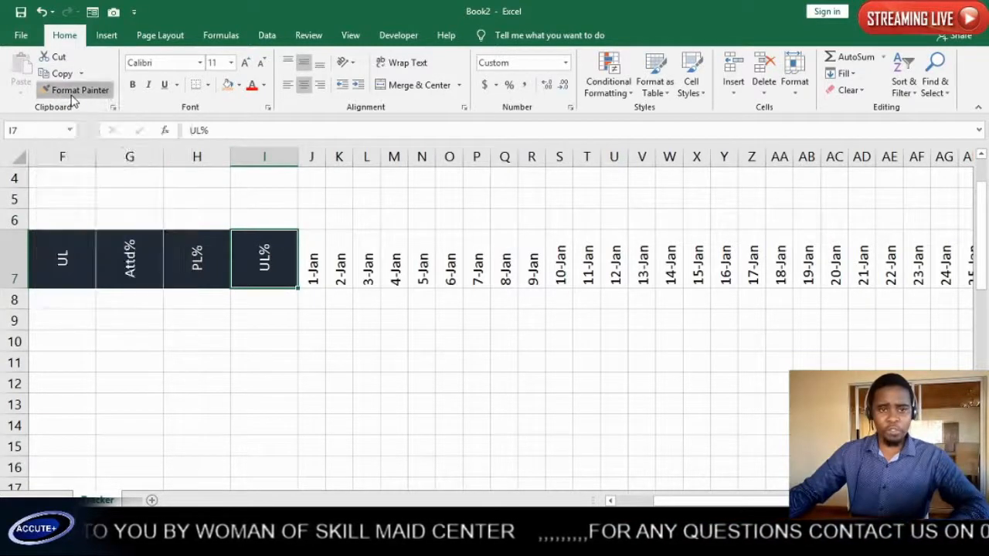
mouse_move(313, 261)
mouse_down()
mouse_move(498, 269)
mouse_move(985, 257)
mouse_move(857, 263)
mouse_up()
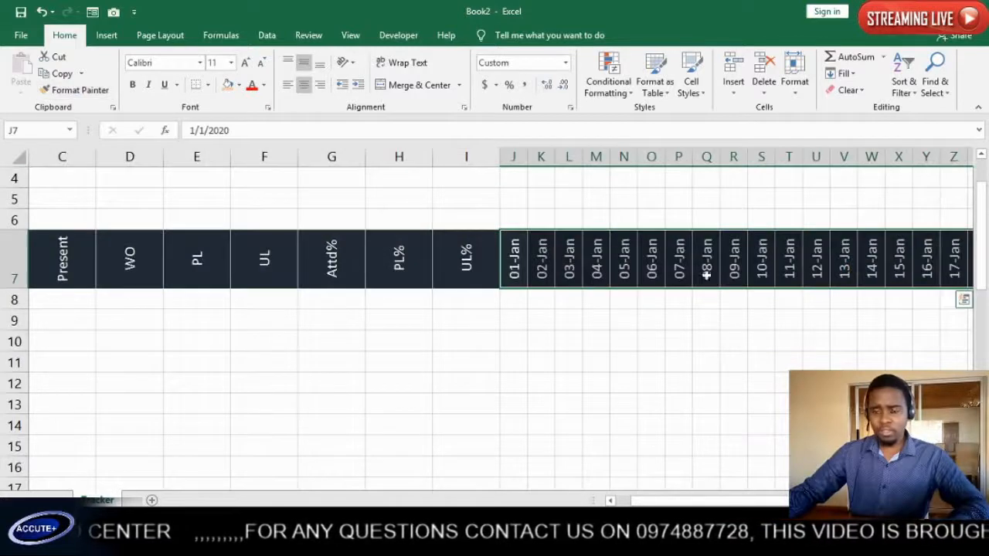
click(625, 263)
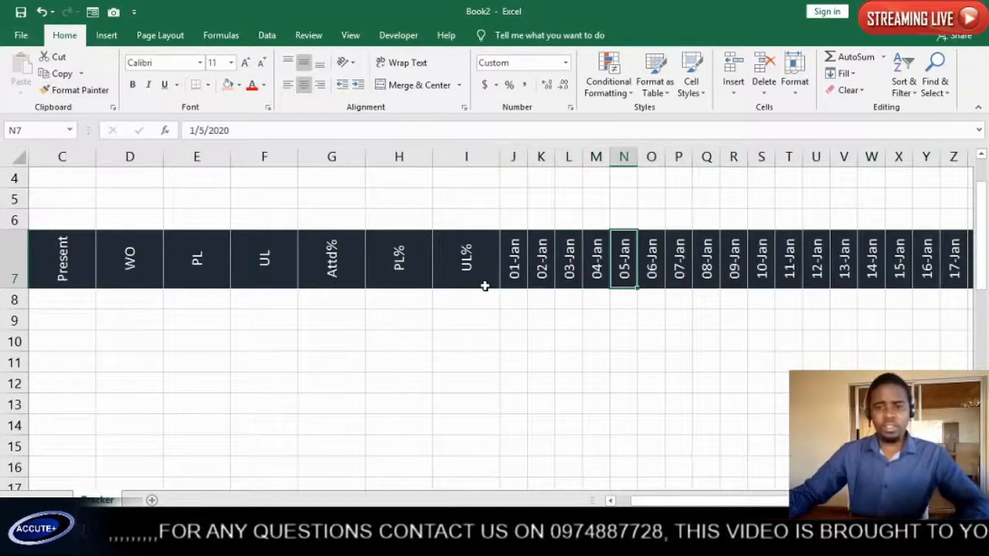
- Enter the formula =TEXT(J7,"ddd") in cell J6 to give the abbreviated weekday of the first date
click(518, 220)
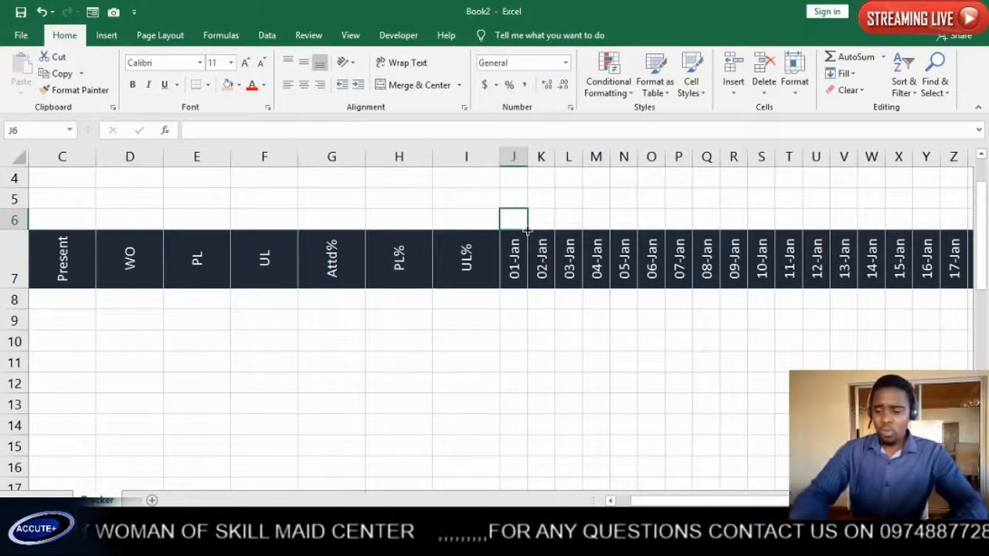
text(tex)
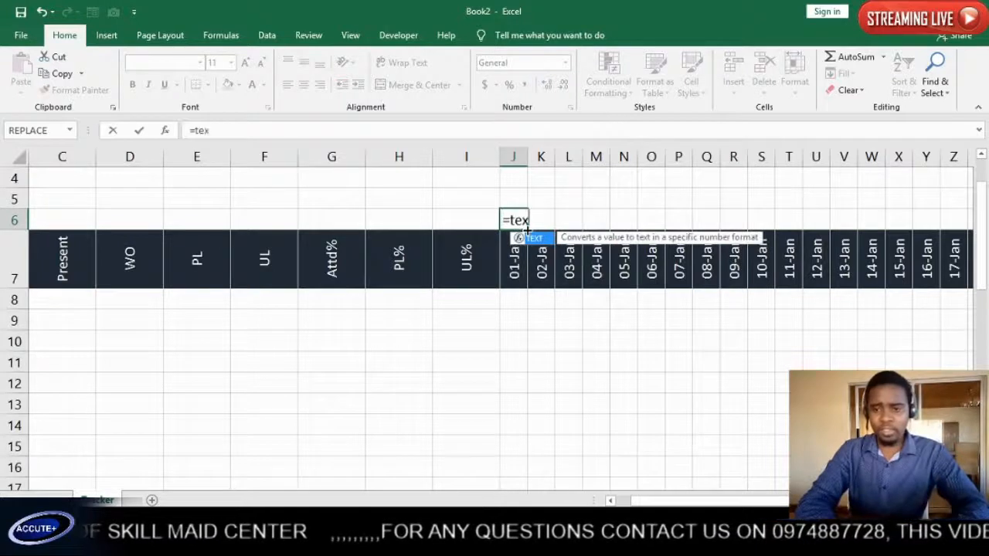
key(Tab)
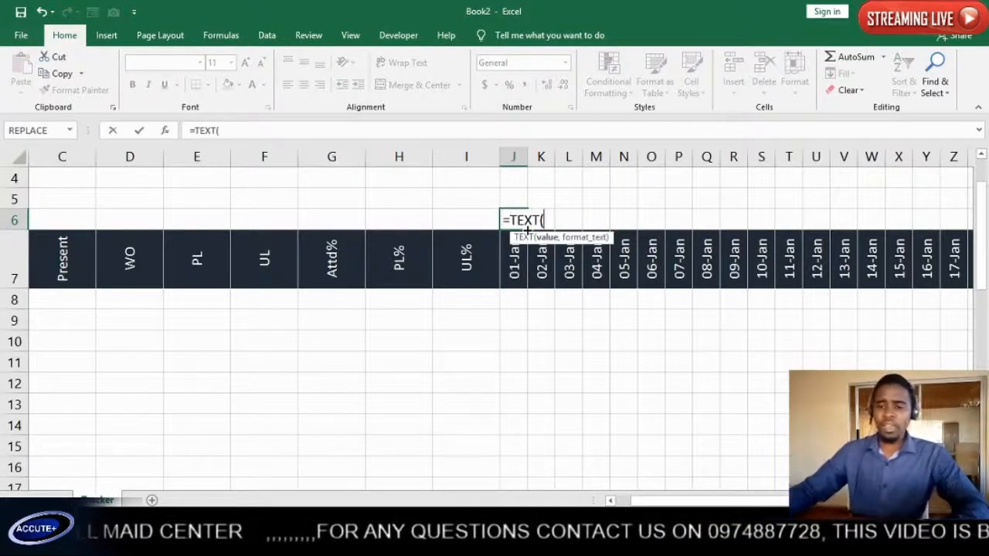
click(513, 262)
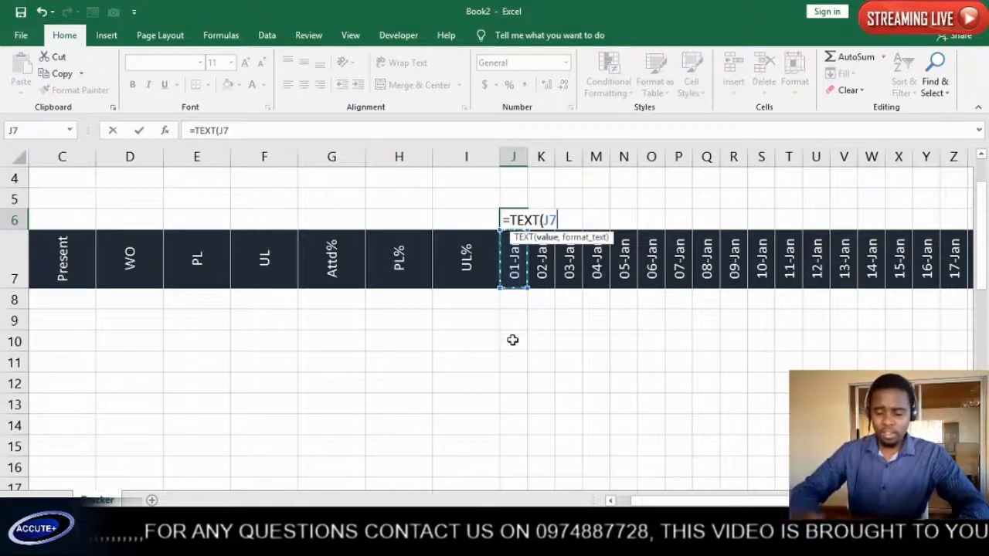
text(,)
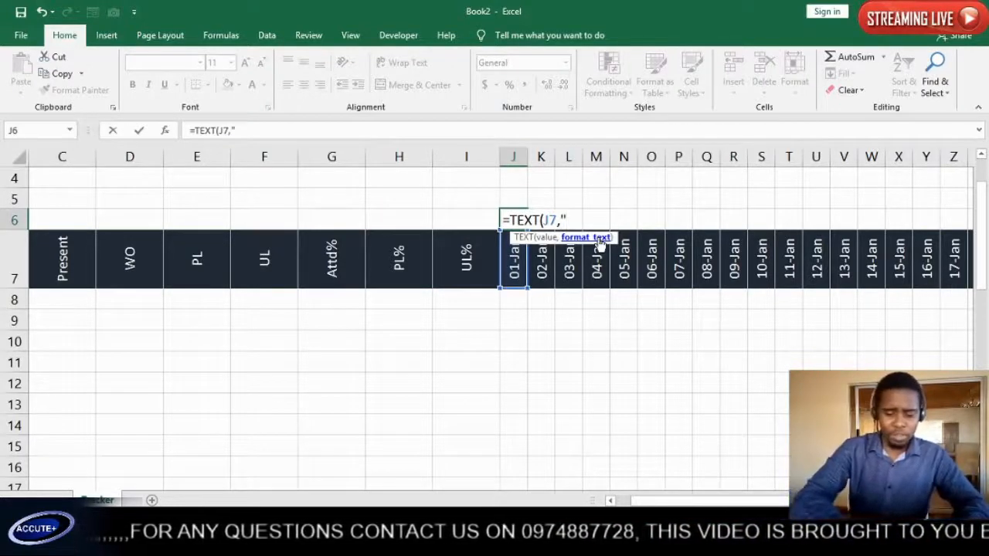
text(ddd)
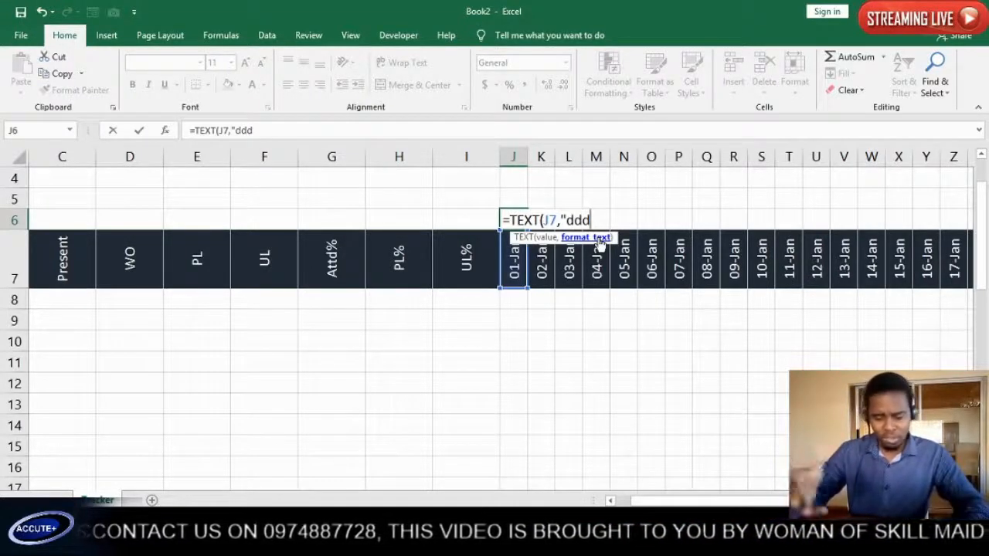
text("))
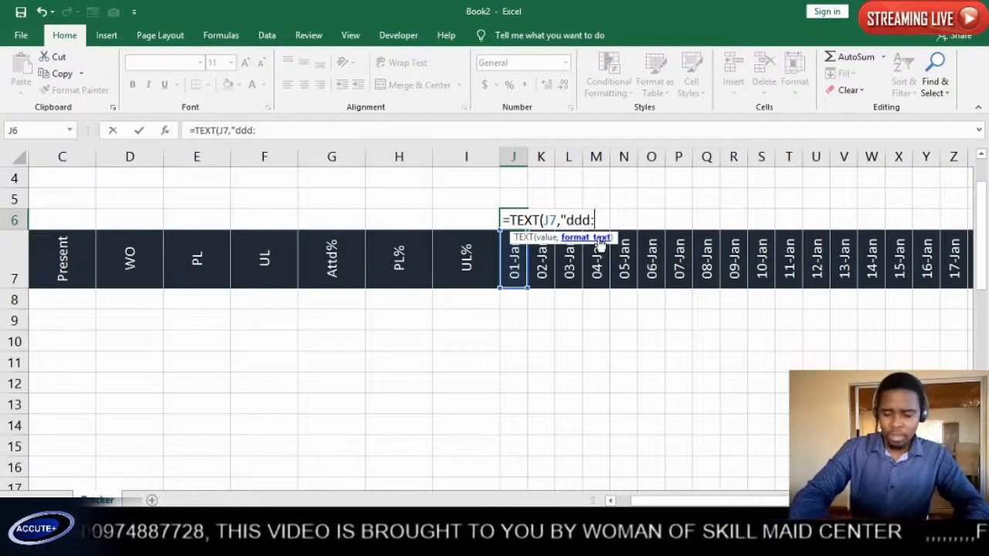
text(")
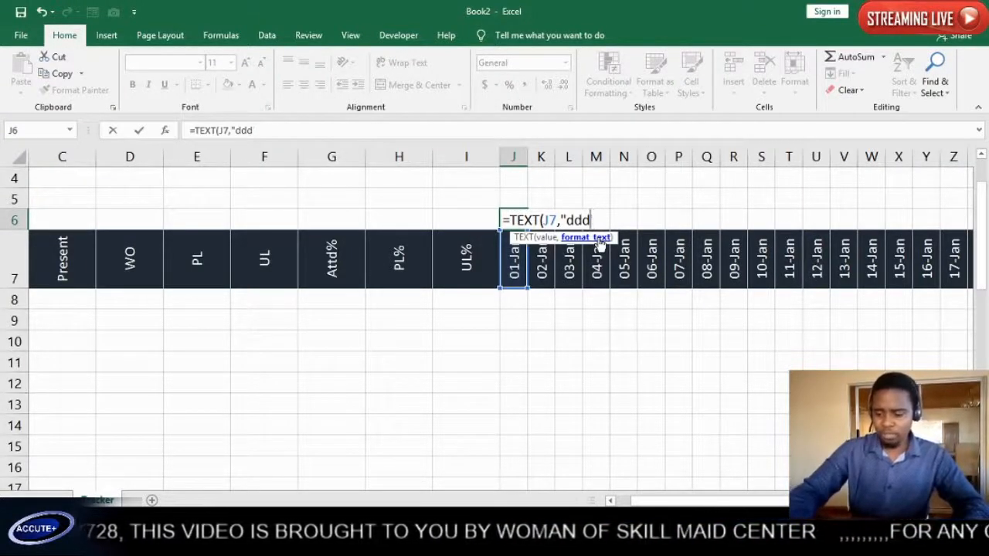
key(BackSpace)
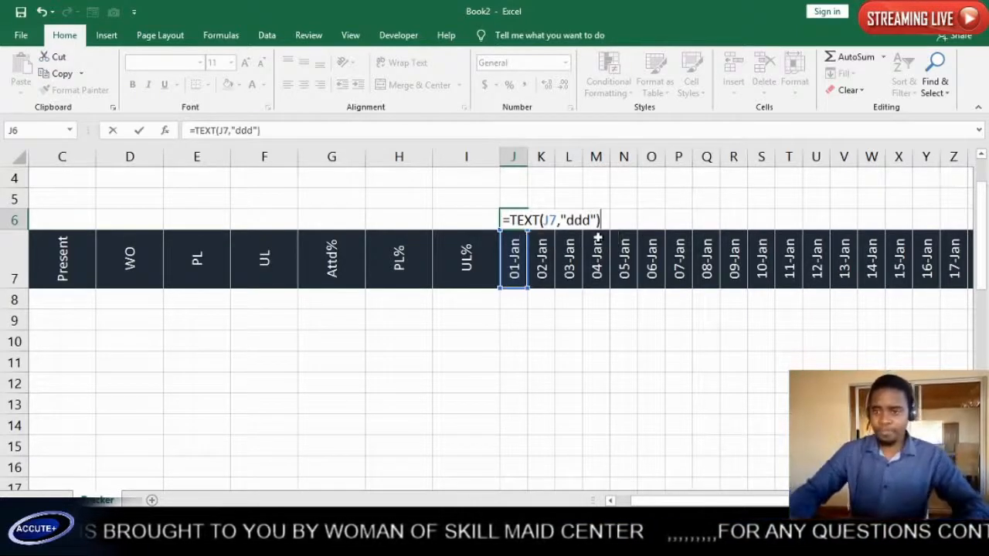
text("))
key(Return)
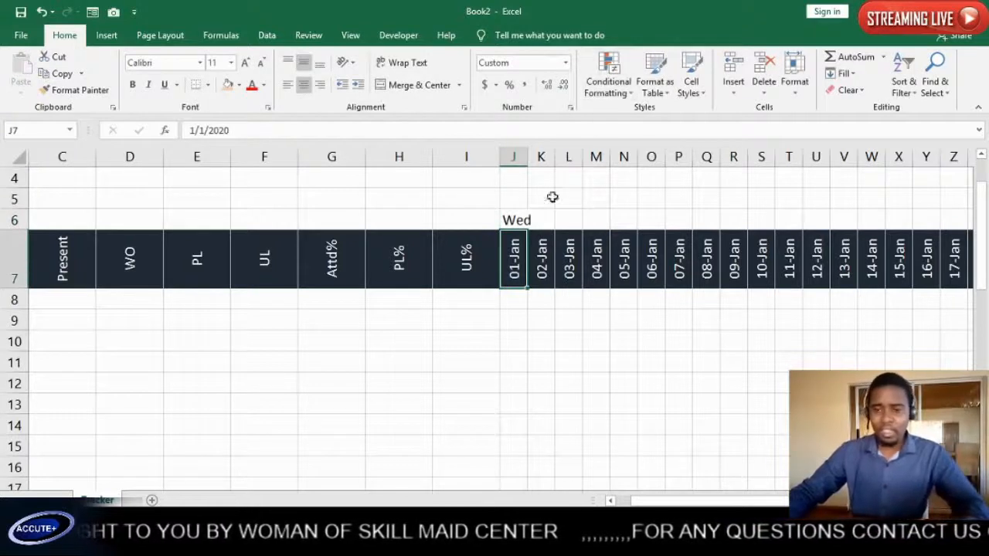
- Fill the weekday formula from J6 across row 6 to AU6, and autofit the widths of columns J through AU
click(515, 220)
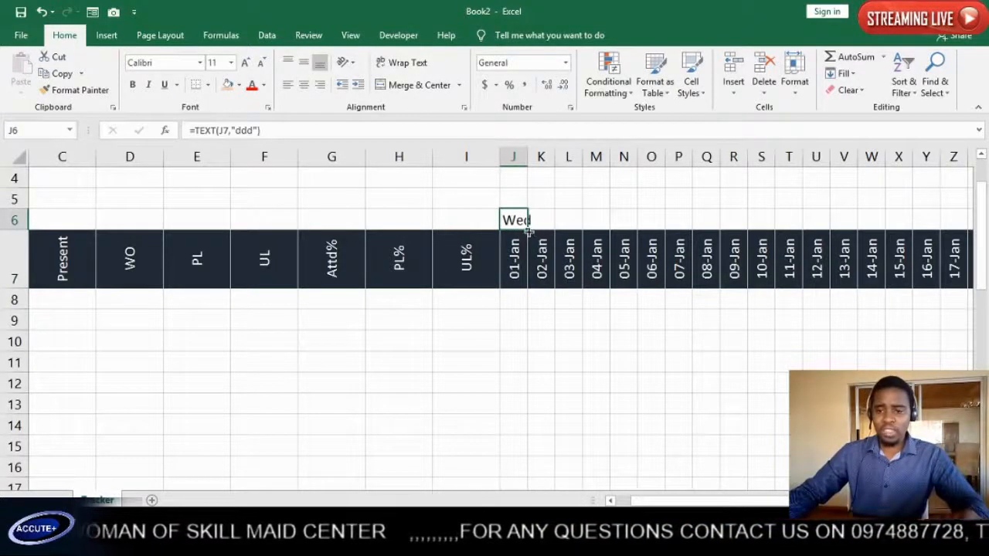
drag(531, 229, 873, 221)
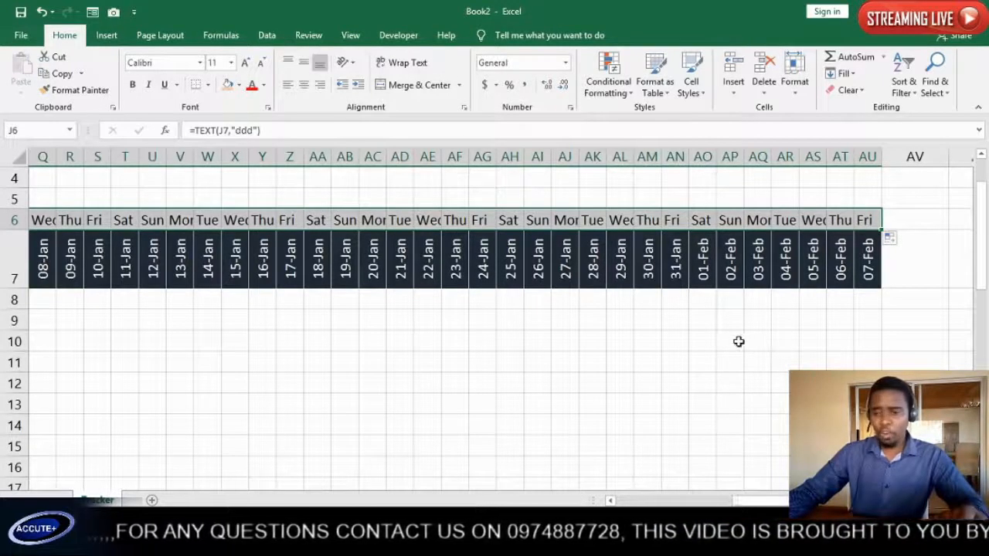
drag(876, 501, 785, 477)
drag(313, 157, 850, 207)
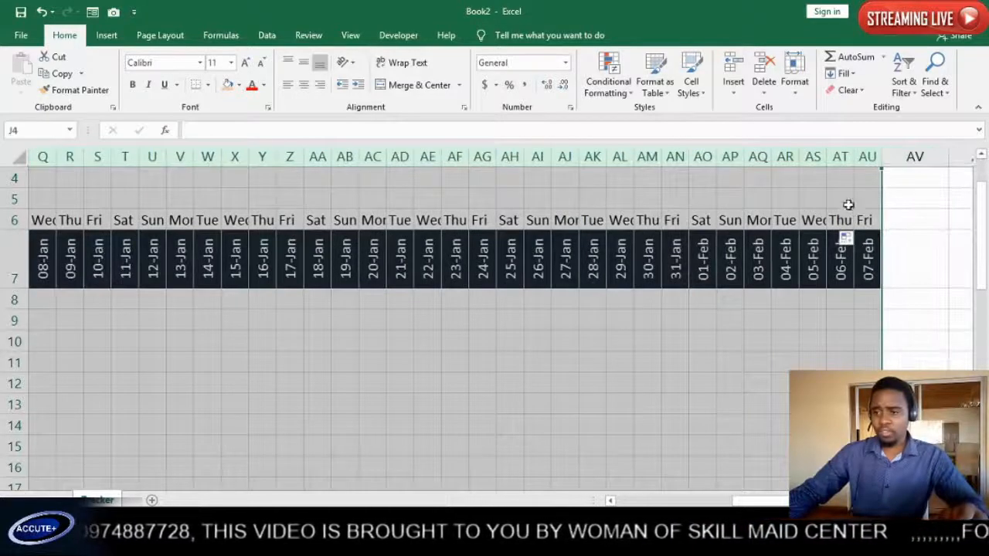
double_click(881, 157)
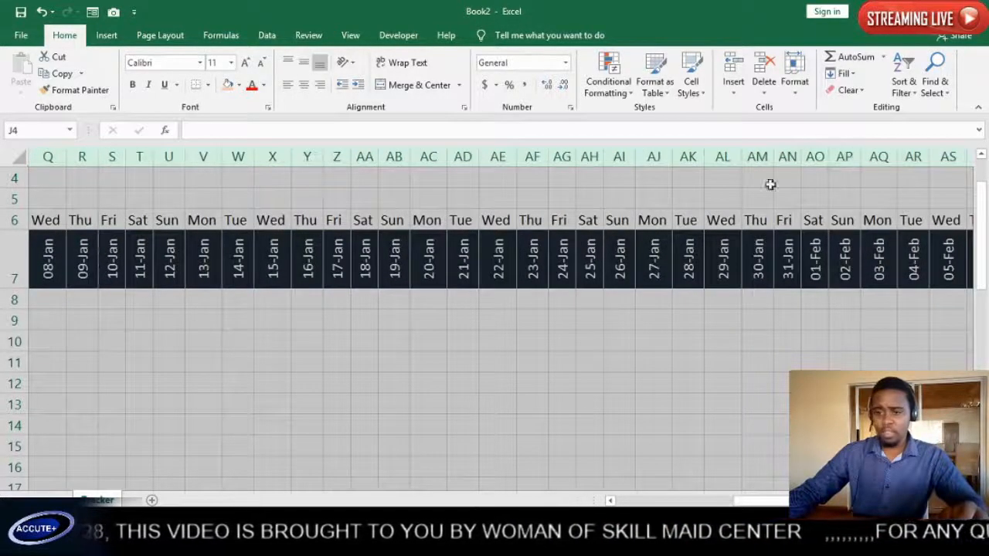
click(217, 304)
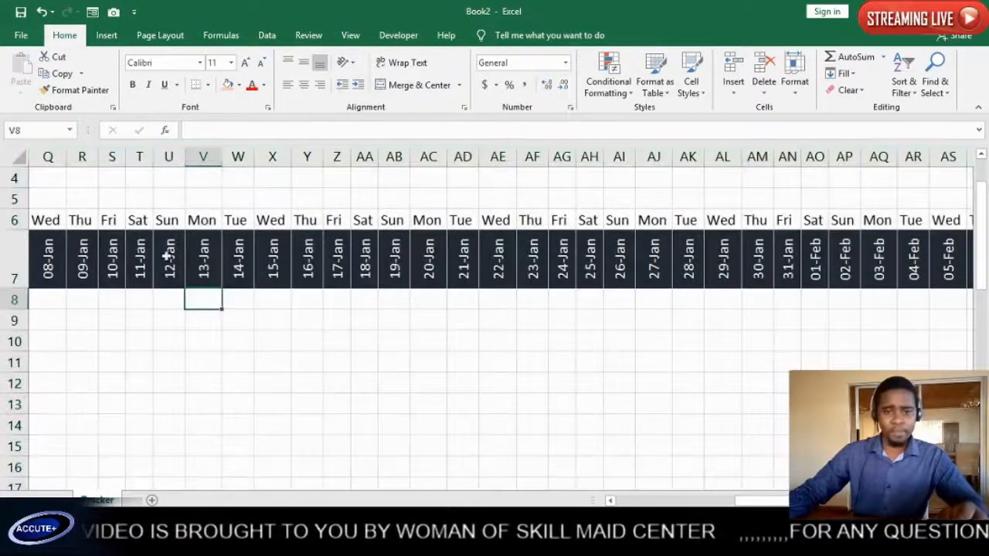
- Apply a light blue fill and white font colour to the weekday cells Q6 through AU6
drag(52, 222, 882, 220)
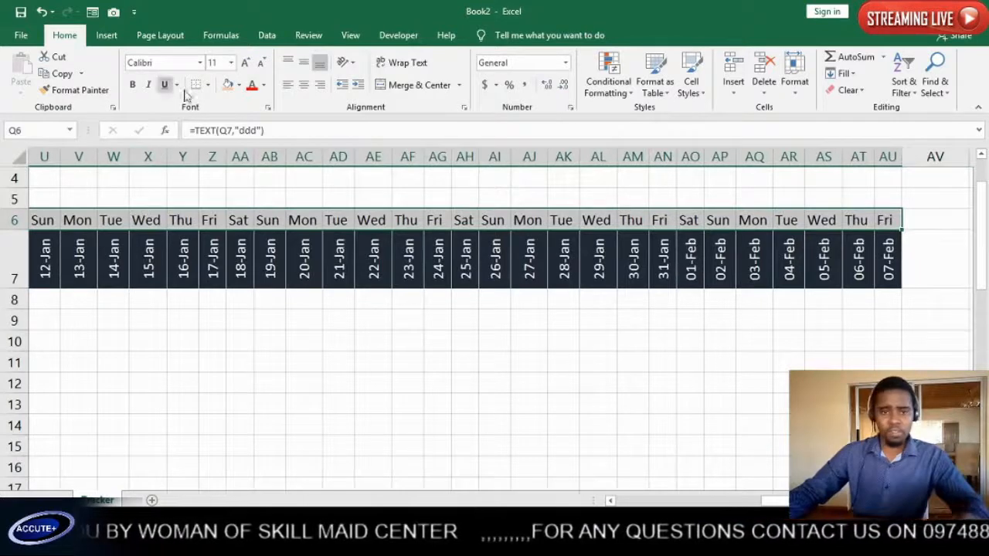
click(240, 86)
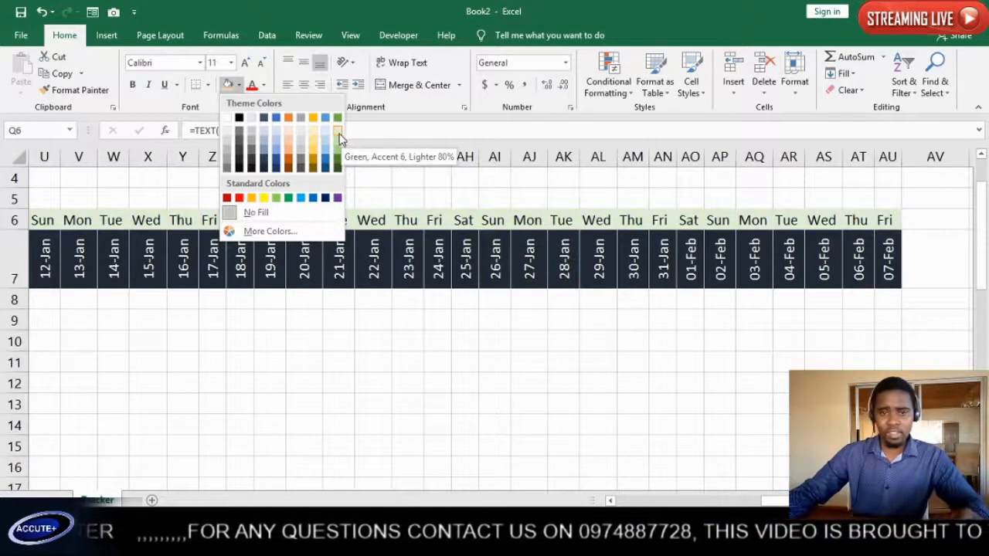
click(272, 154)
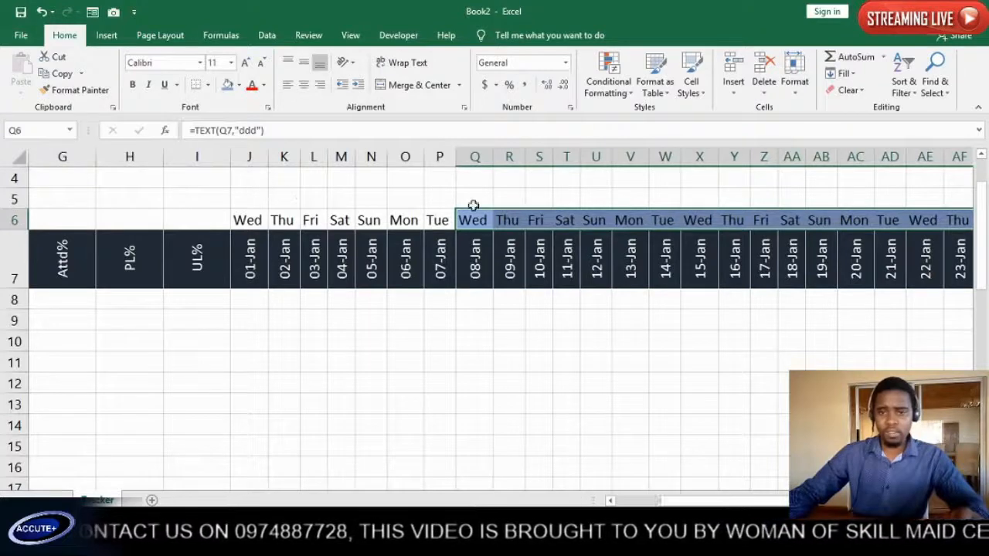
click(263, 88)
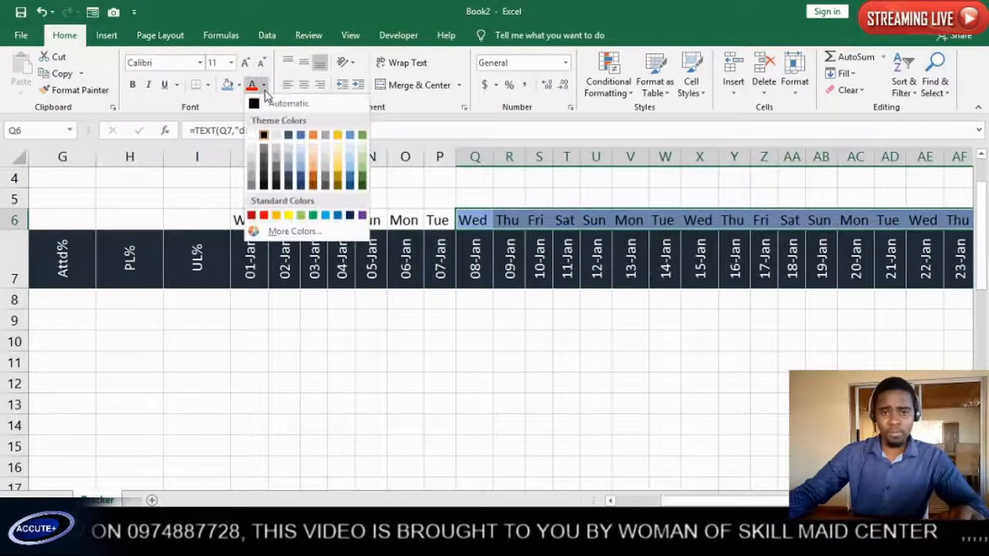
click(253, 136)
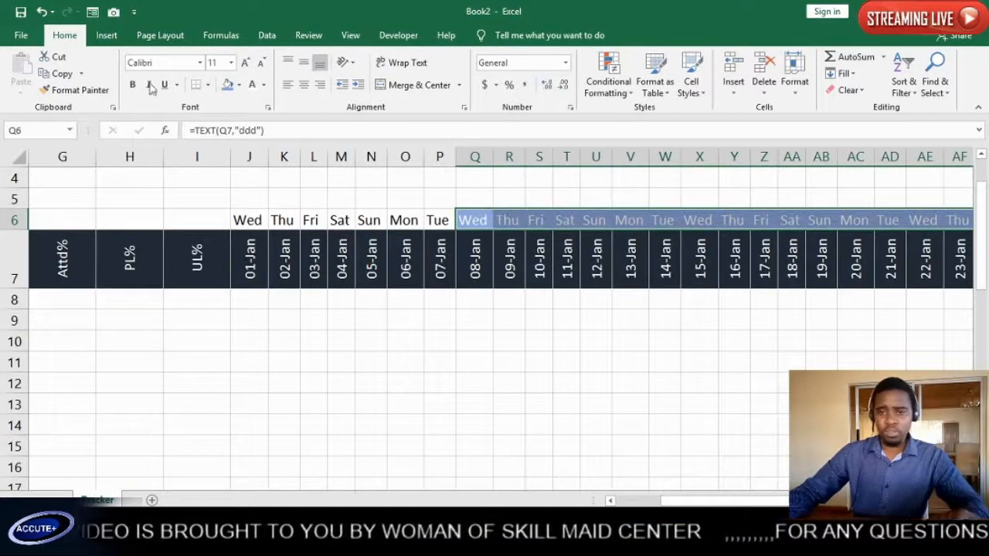
- Copy the blue weekday formatting onto cells J6 through P6 with Format Painter
click(68, 90)
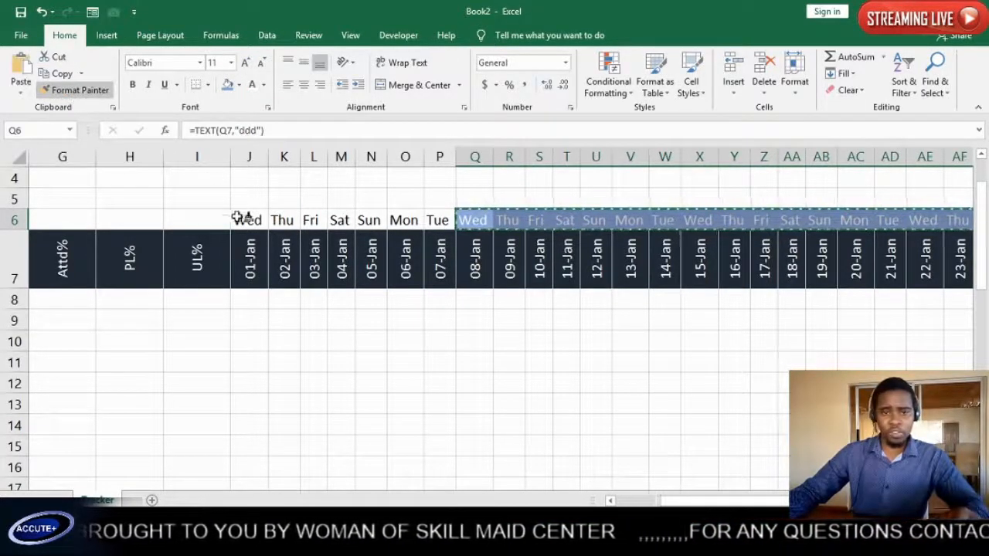
drag(240, 221, 437, 221)
click(527, 227)
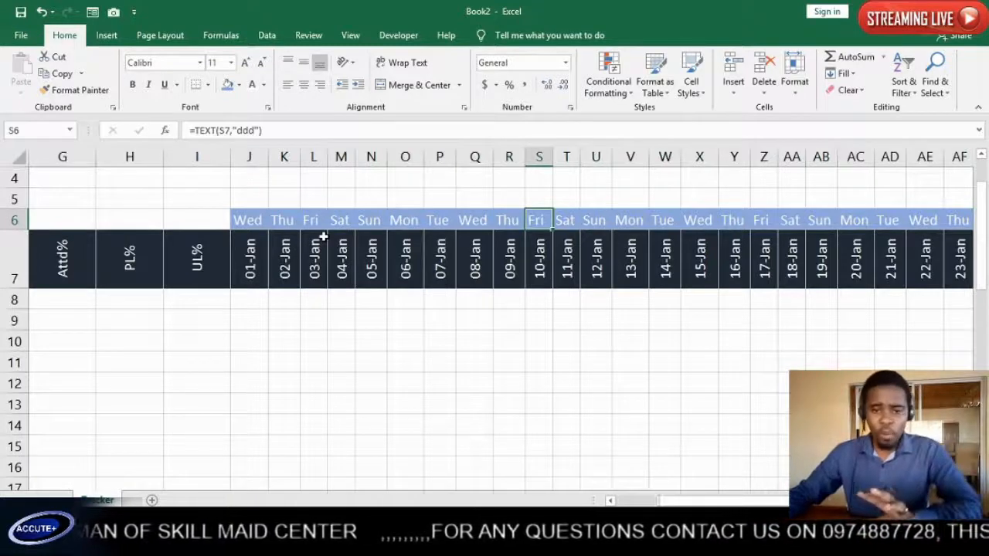
scroll(327, 274, down, 1)
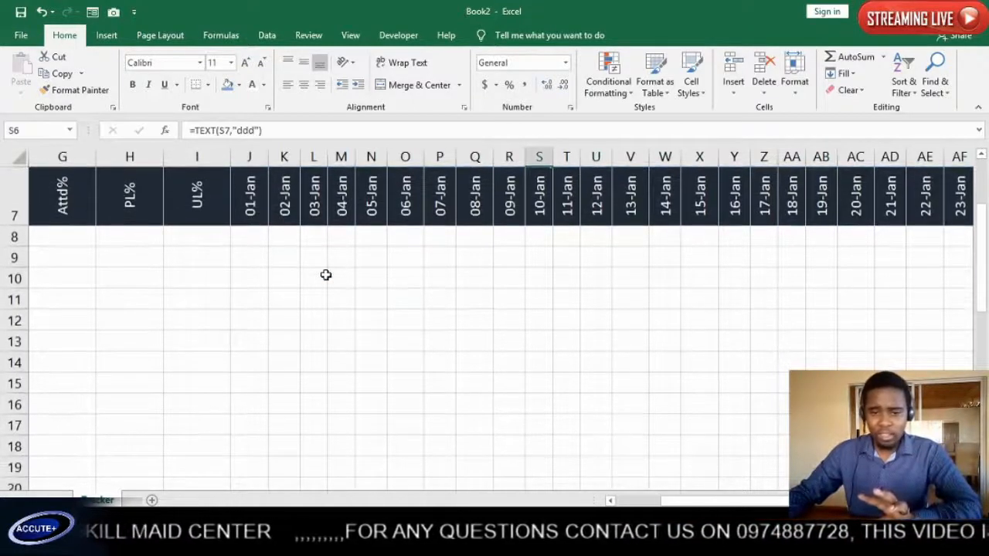
scroll(325, 272, up, 2)
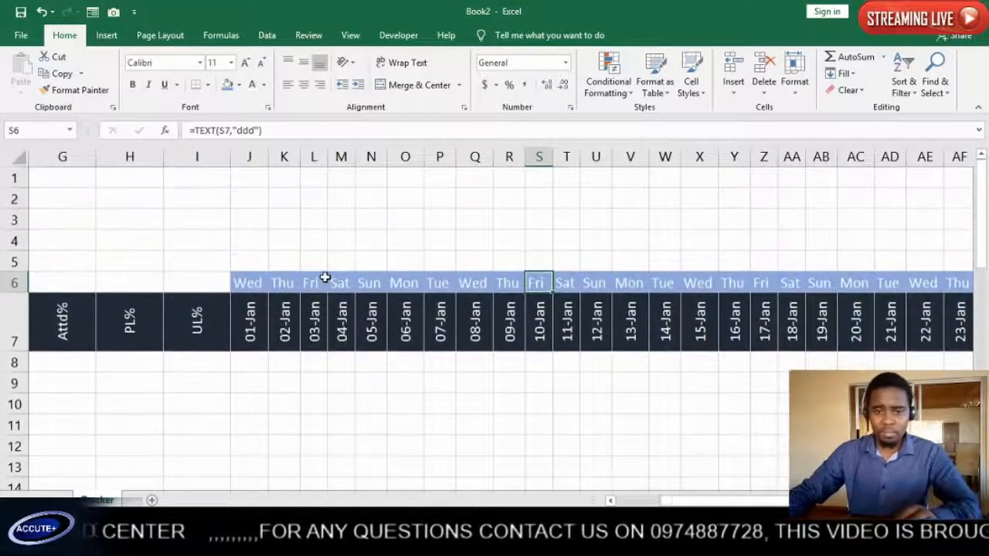
scroll(325, 277, down, 1)
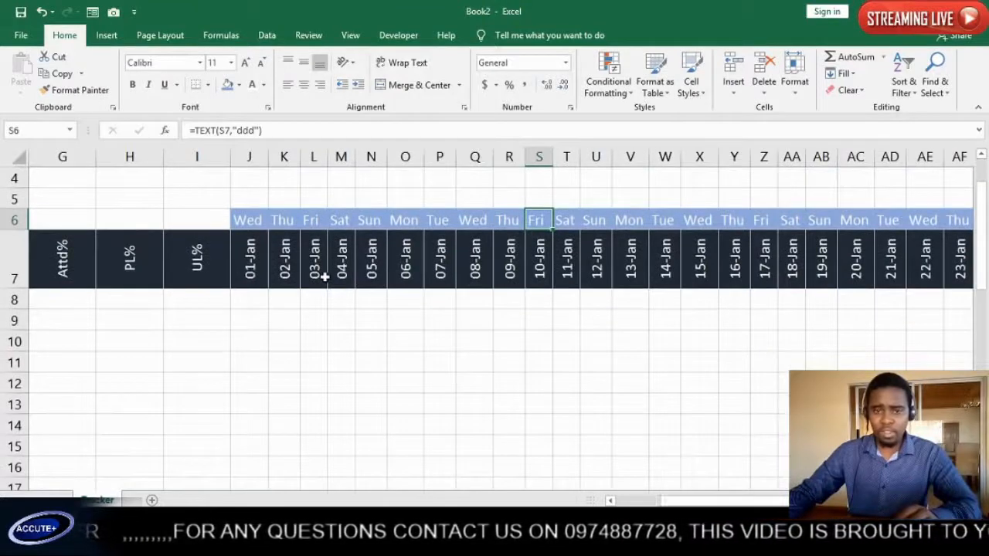
scroll(325, 277, up, 1)
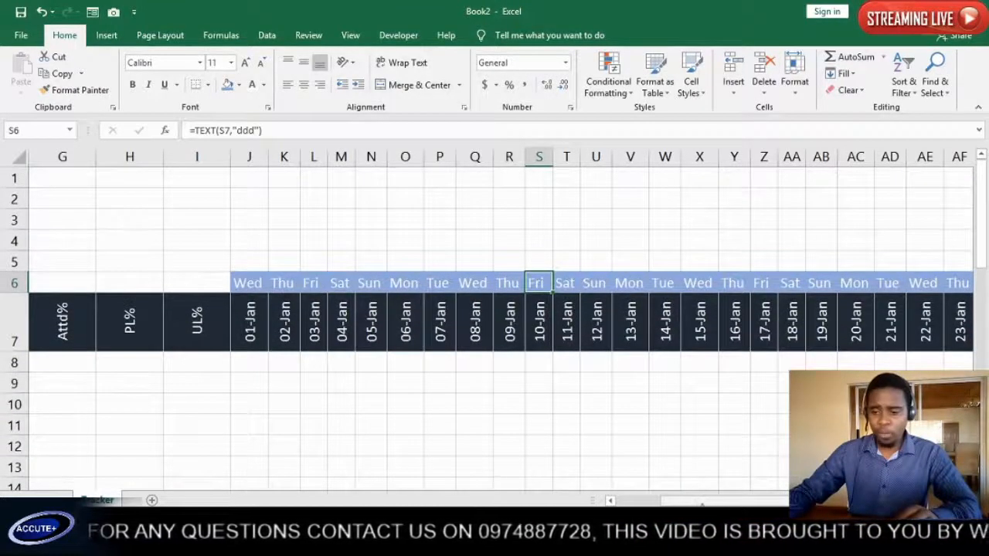
drag(703, 505, 657, 505)
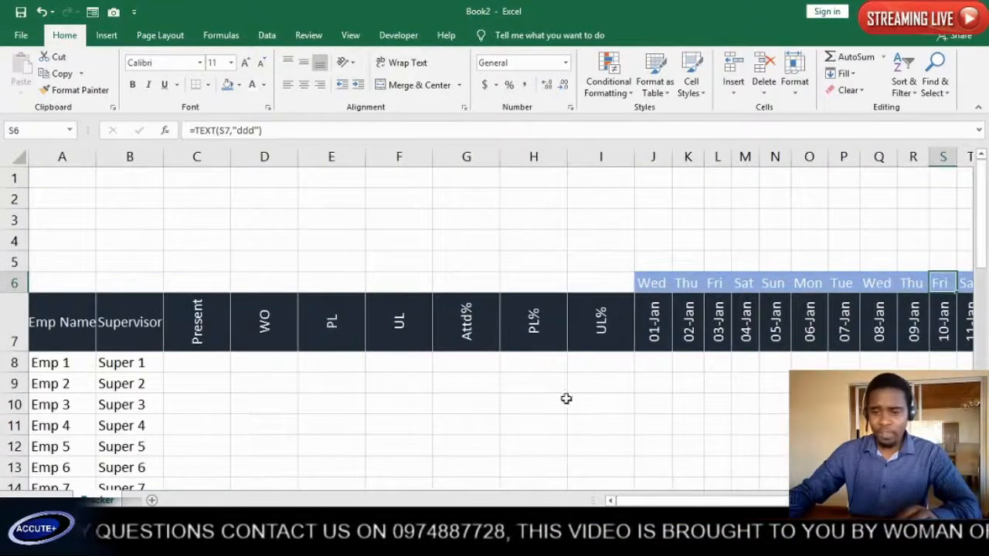
click(651, 364)
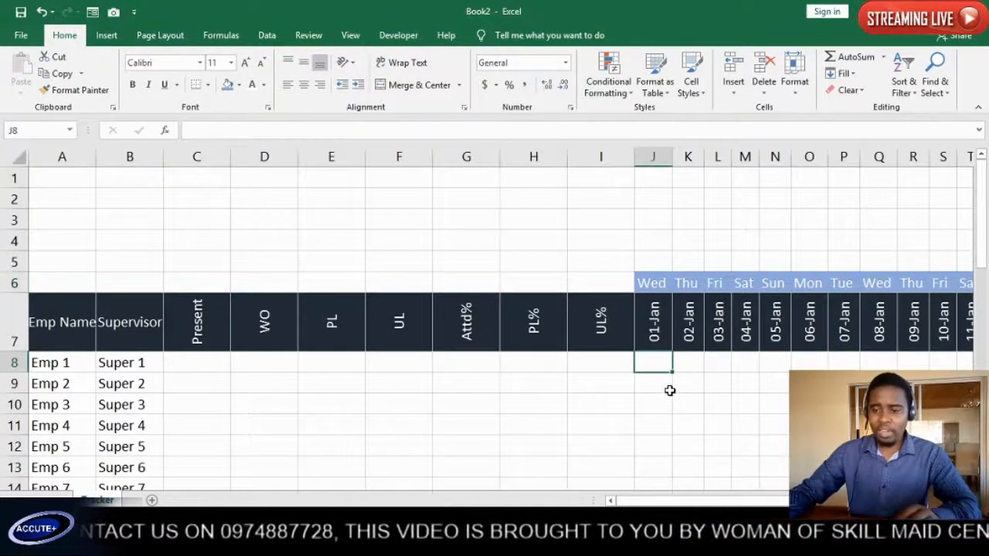
click(669, 388)
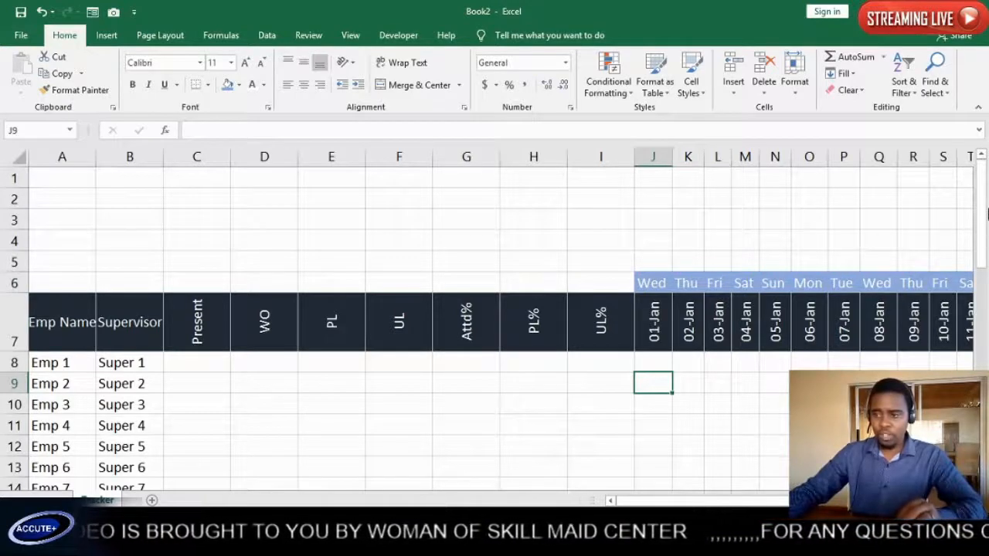
drag(985, 202, 932, 229)
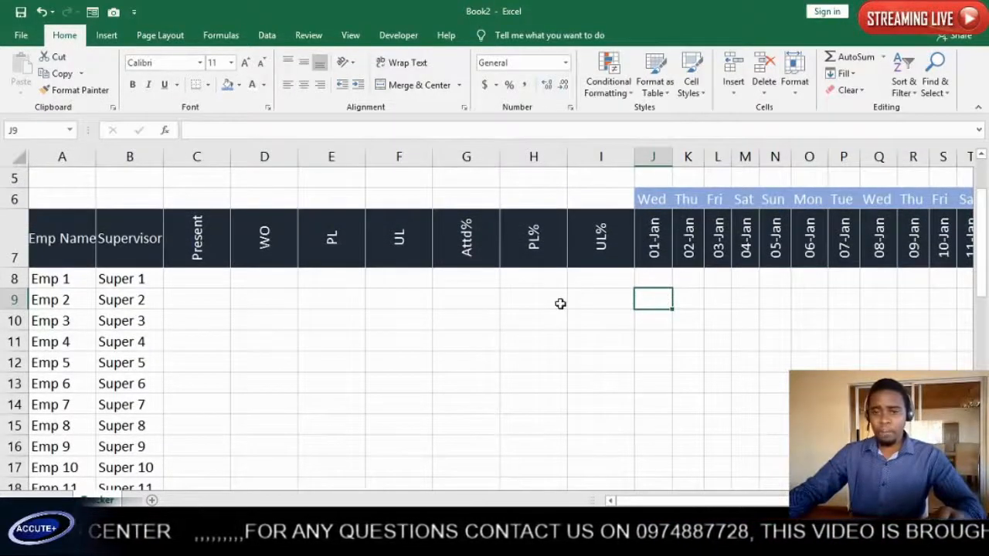
- Apply list data validation with the source P,WO,PL,UL to the attendance grid, from J8 across to column AU and down the employee rows
click(656, 276)
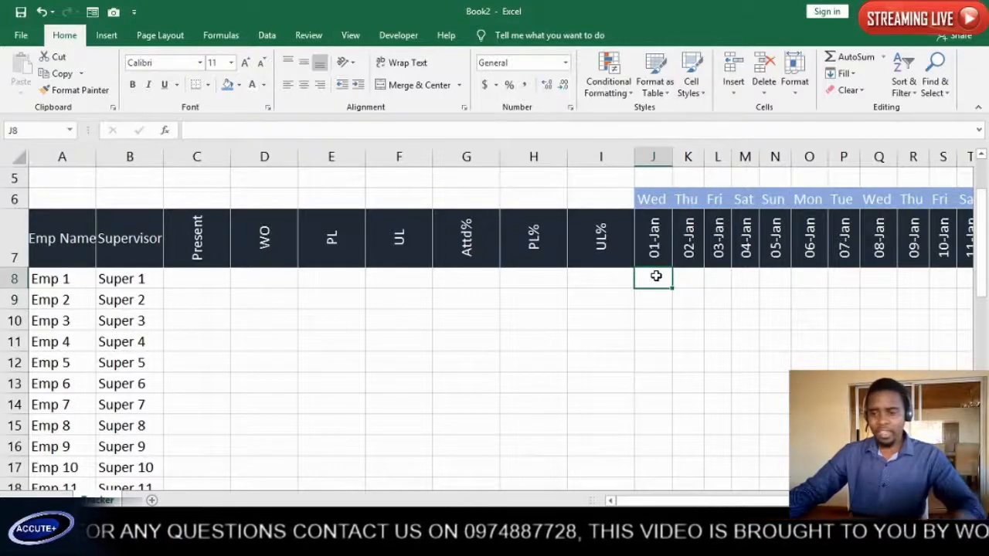
scroll(656, 276, down, 1)
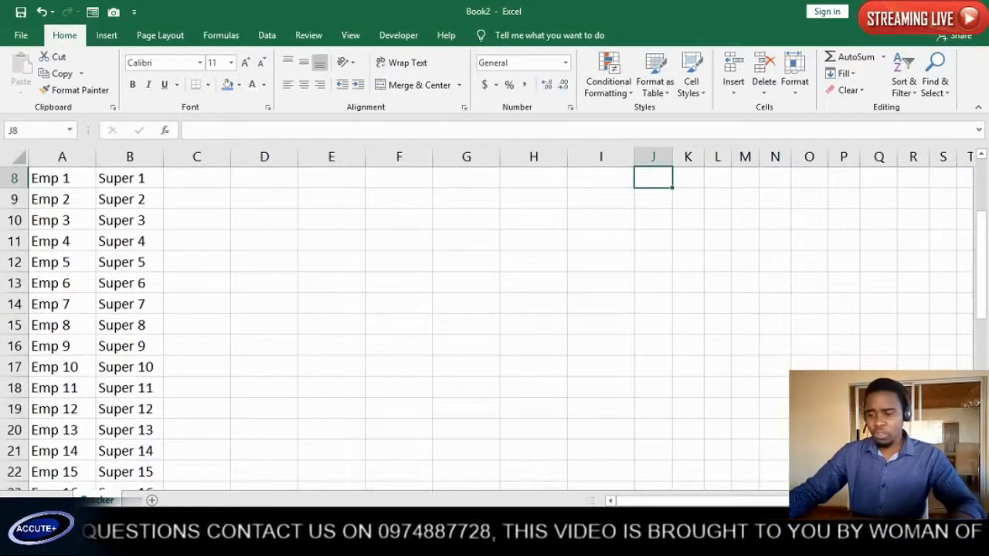
scroll(488, 320, down, 3)
scroll(489, 321, down, 1)
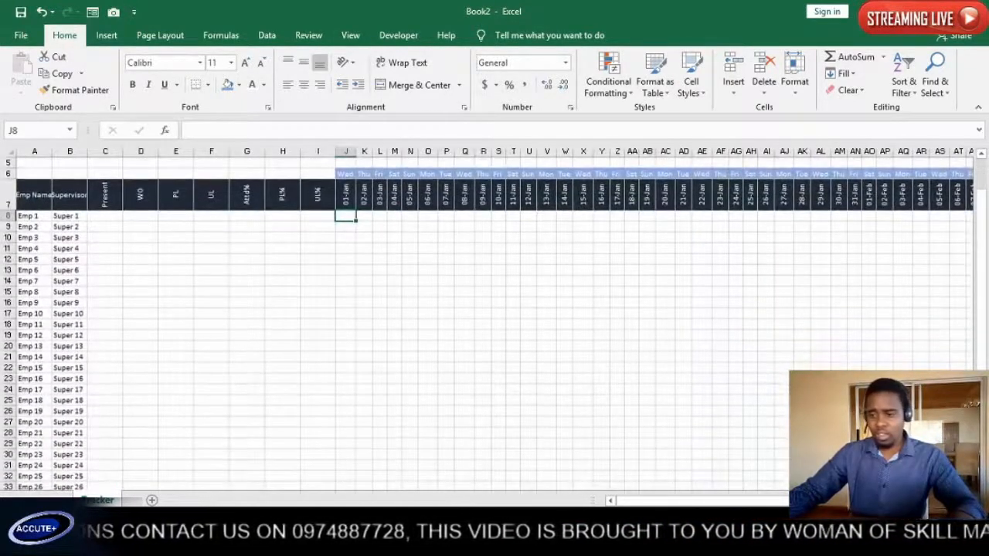
scroll(495, 320, right, 1)
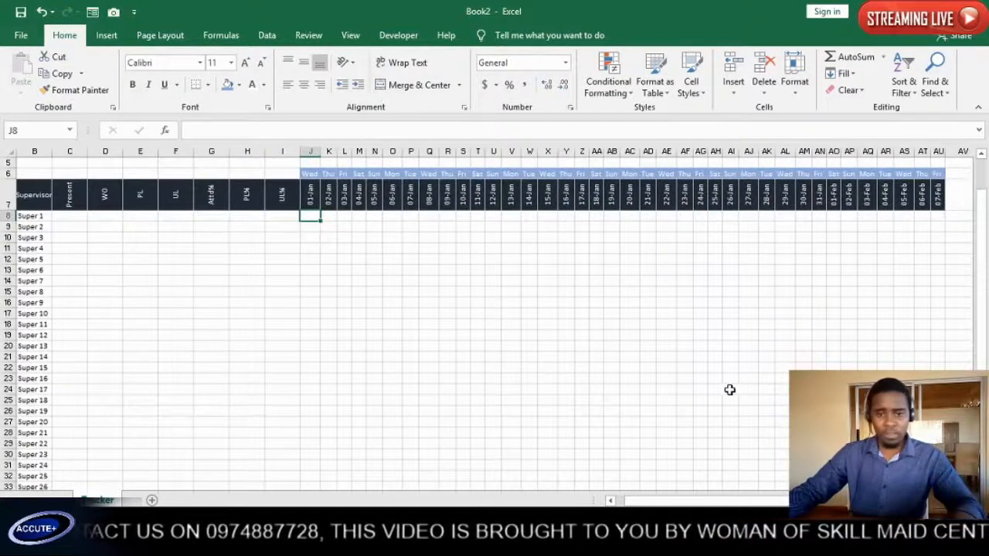
drag(312, 215, 924, 455)
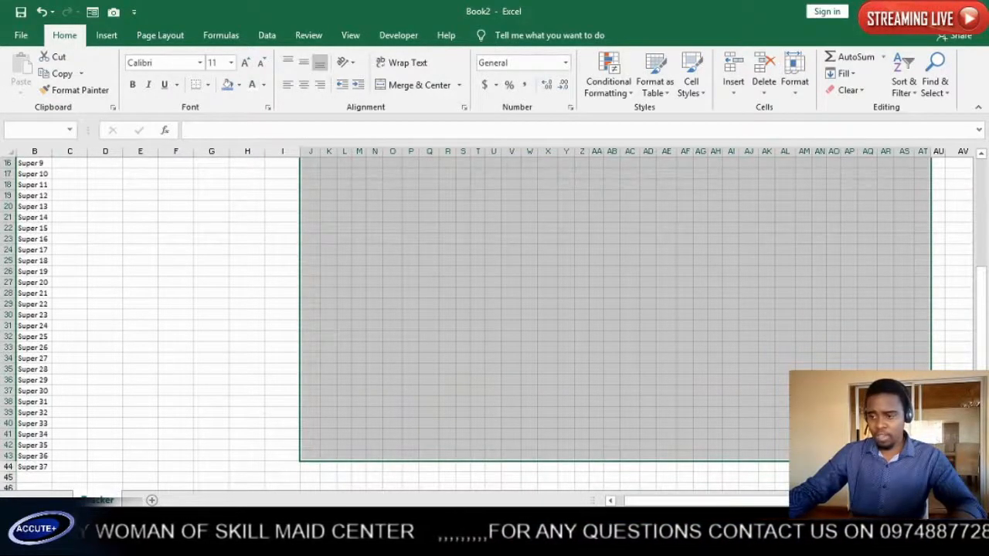
drag(923, 455, 938, 456)
scroll(854, 315, up, 5)
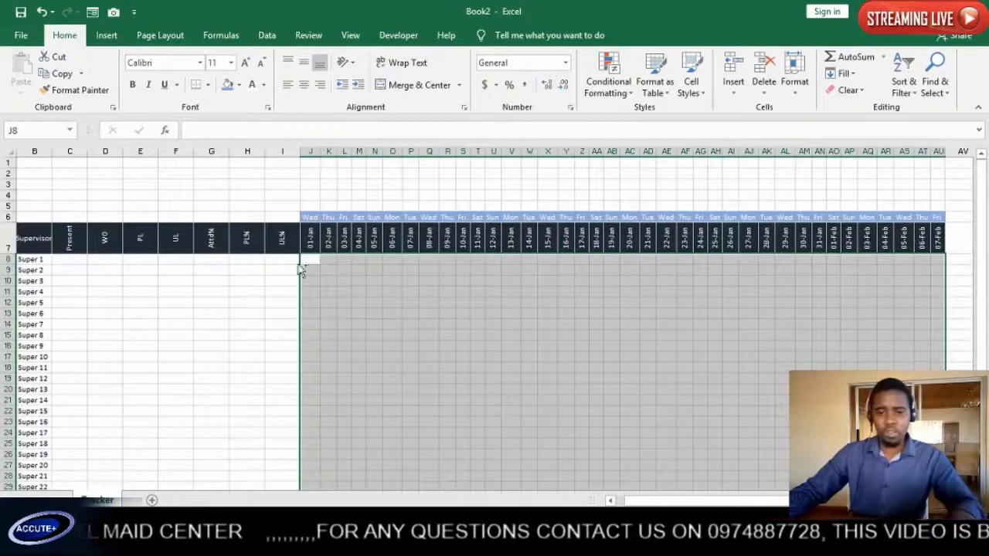
scroll(302, 264, up, 3)
scroll(199, 245, up, 1)
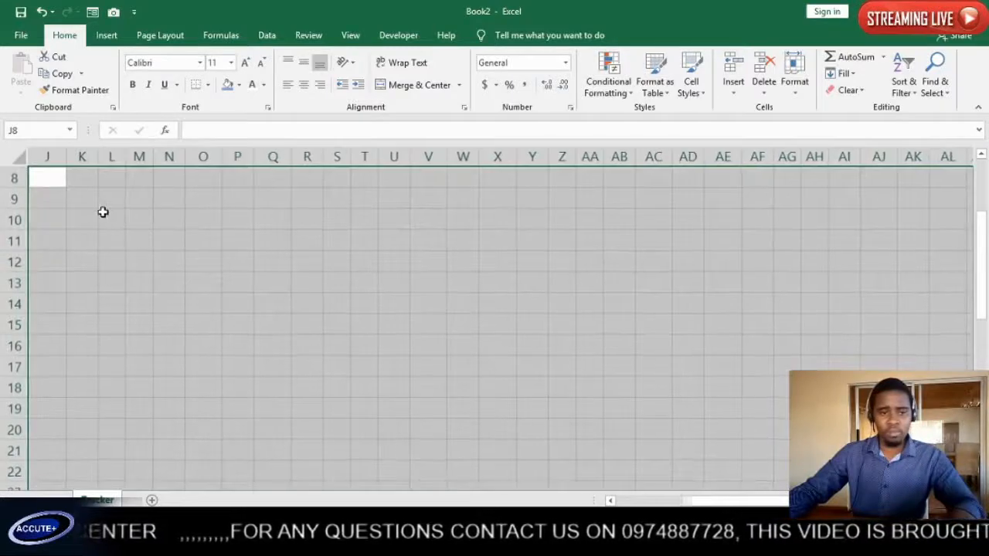
scroll(85, 212, up, 2)
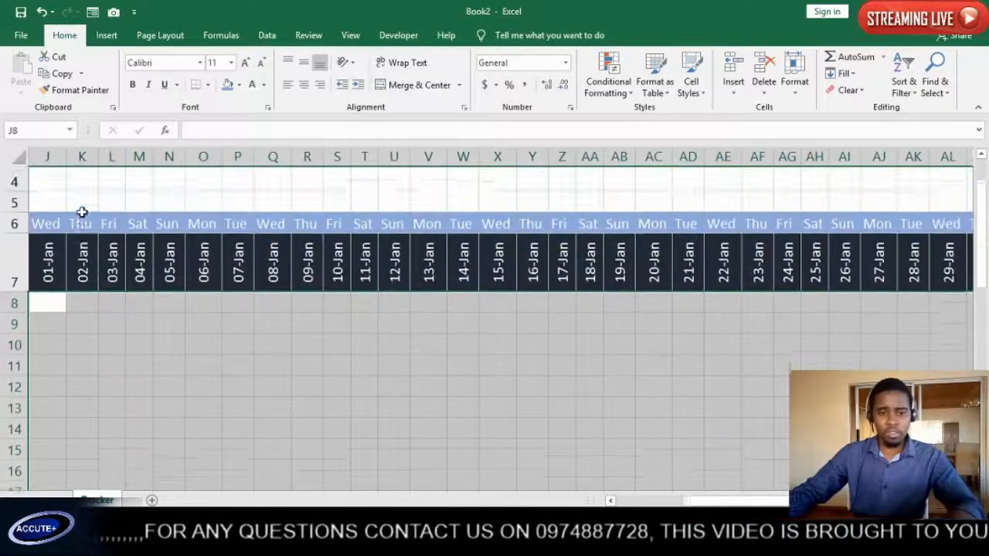
scroll(638, 375, left, 3)
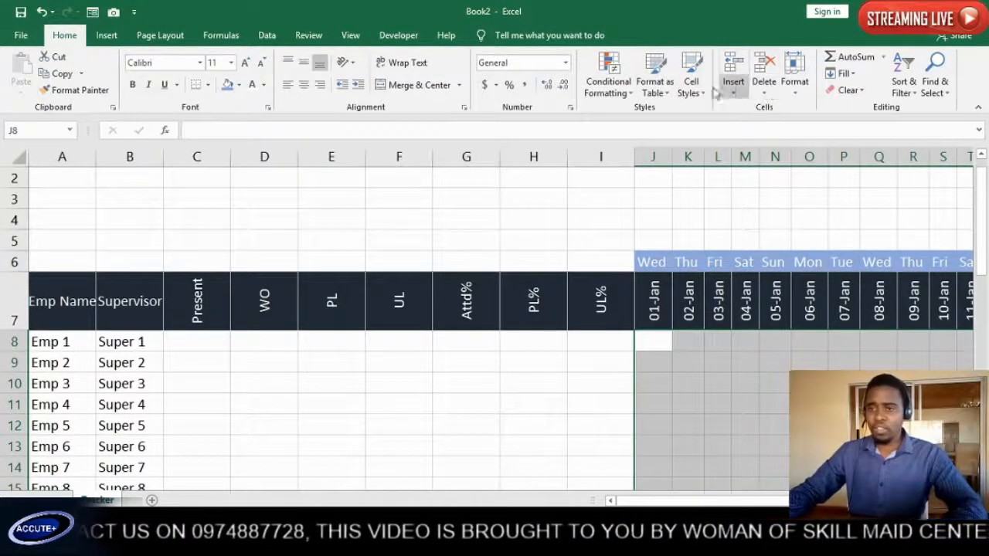
click(261, 40)
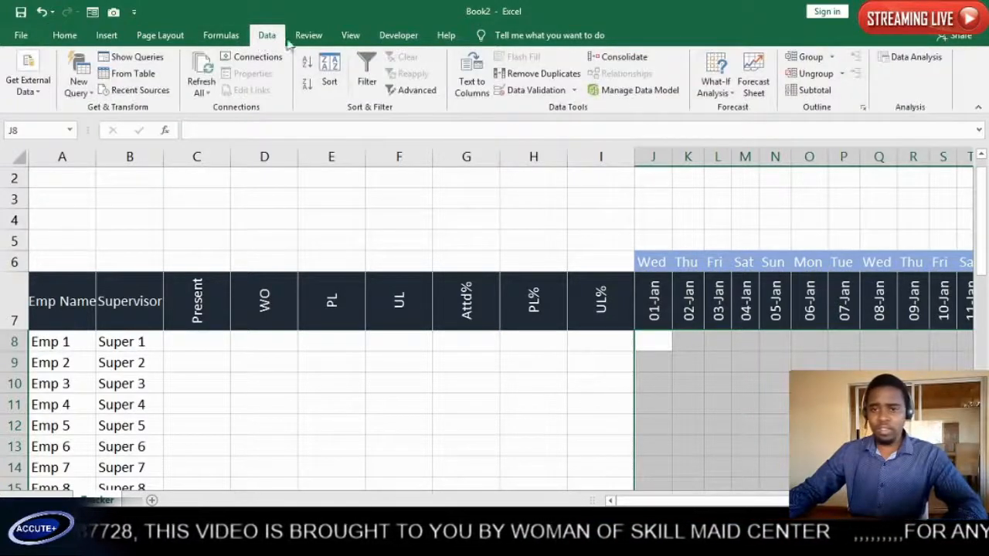
click(530, 90)
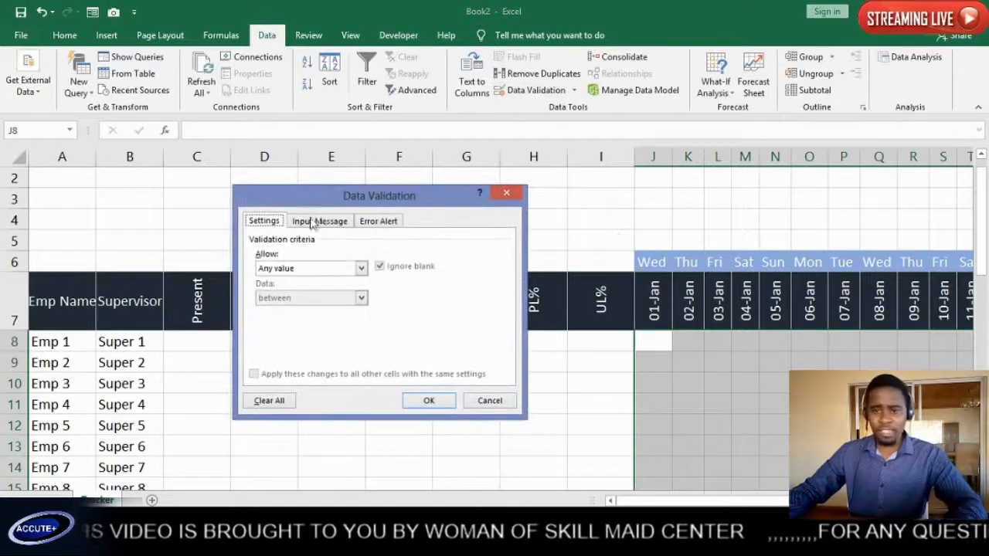
click(360, 268)
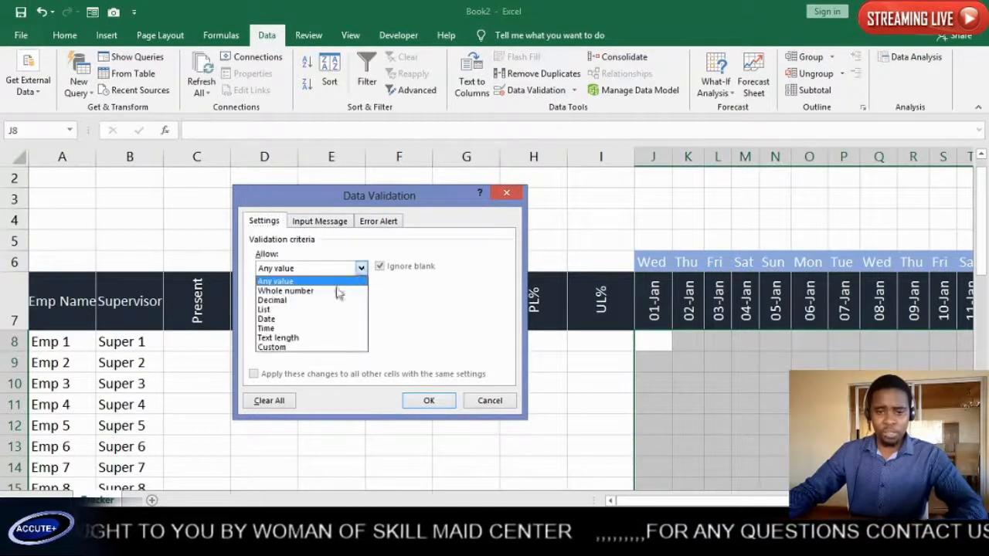
click(309, 319)
click(354, 324)
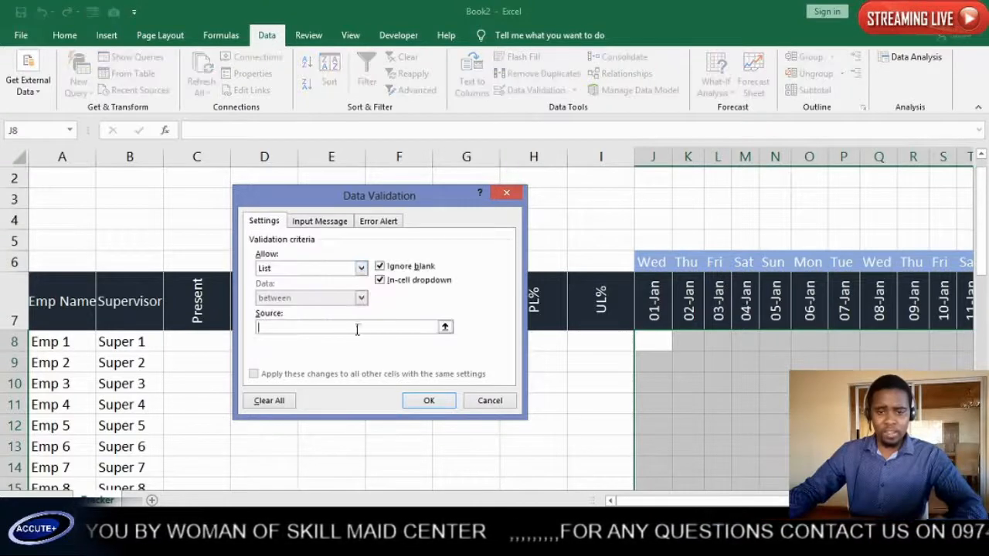
drag(373, 199, 682, 162)
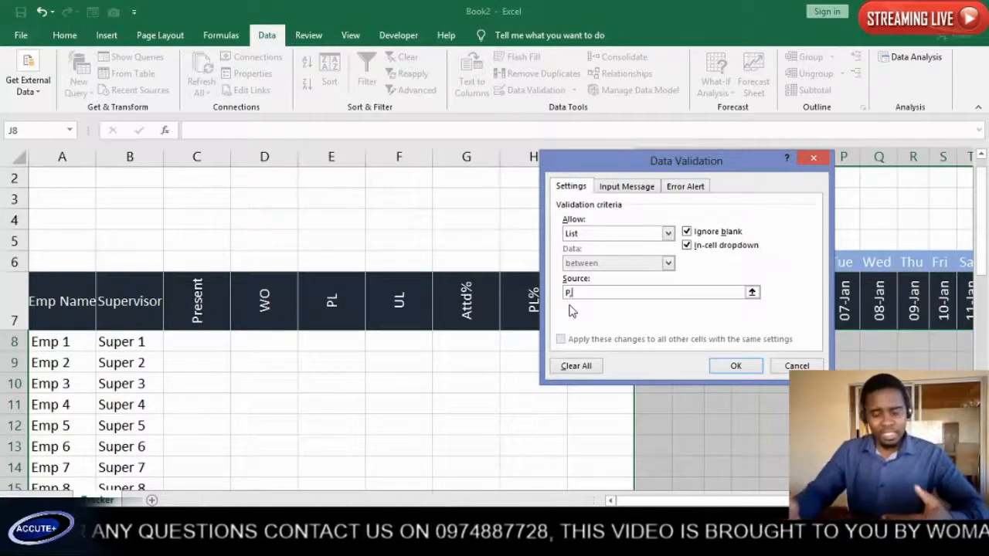
text(,W)
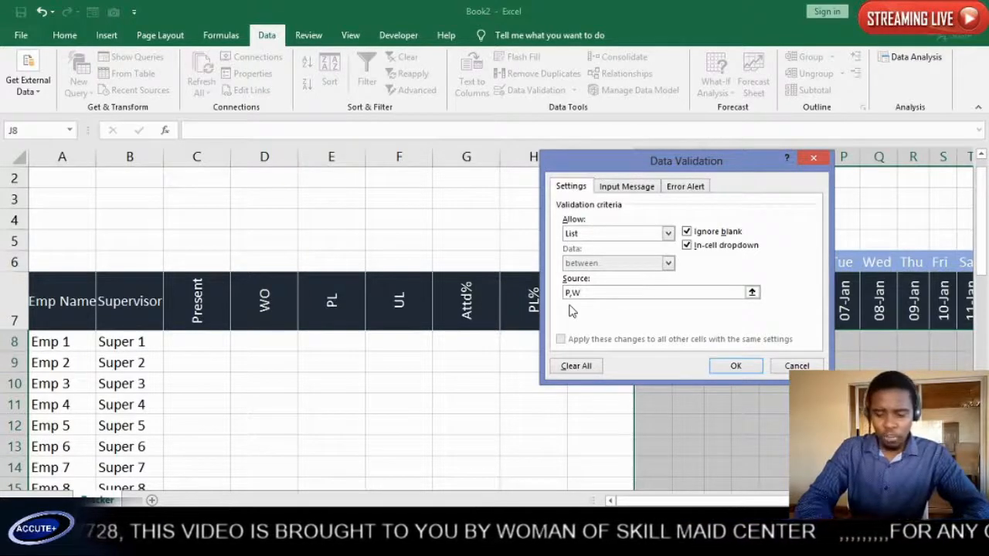
text(O,PL,UL)
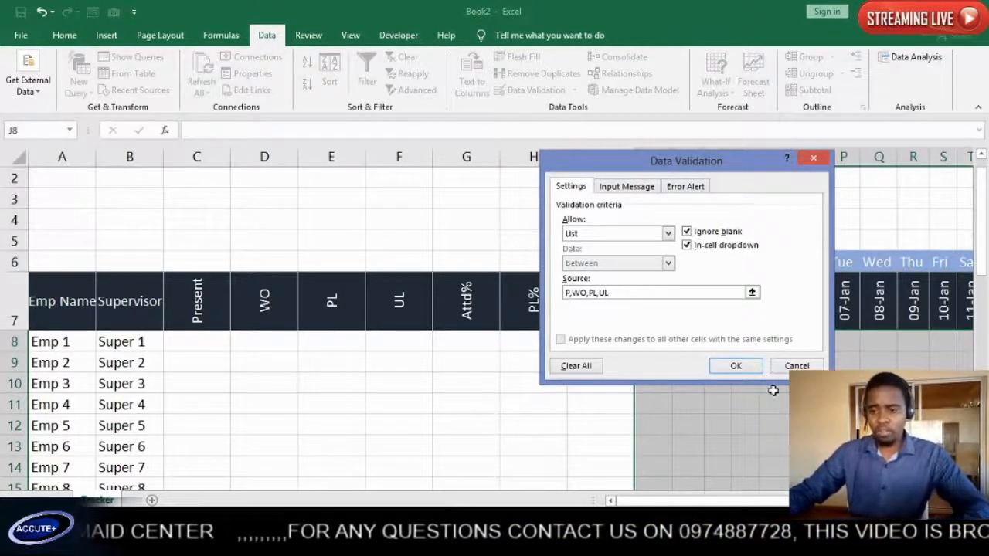
click(736, 364)
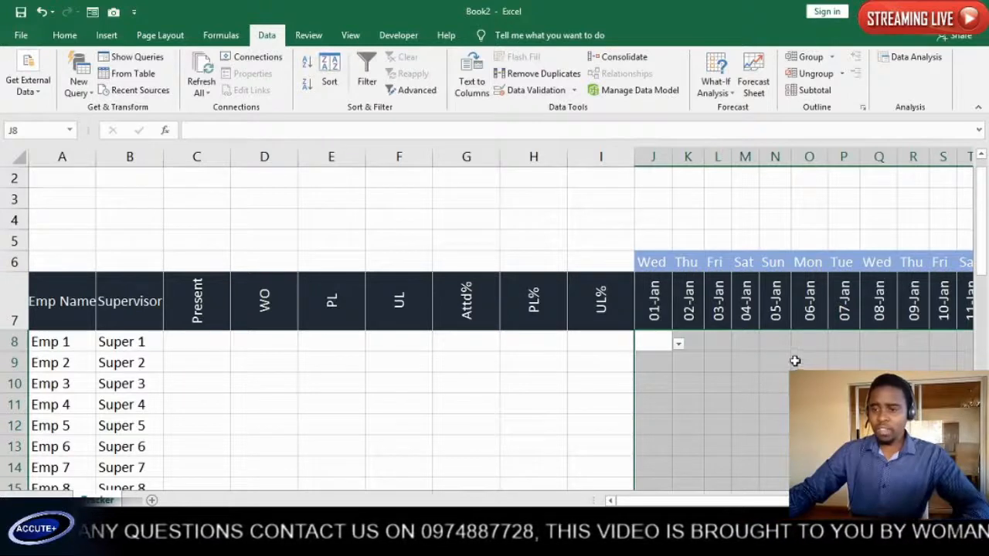
- Choose WO from the validation list in M8 for Emp 1 on 04-Jan
click(752, 344)
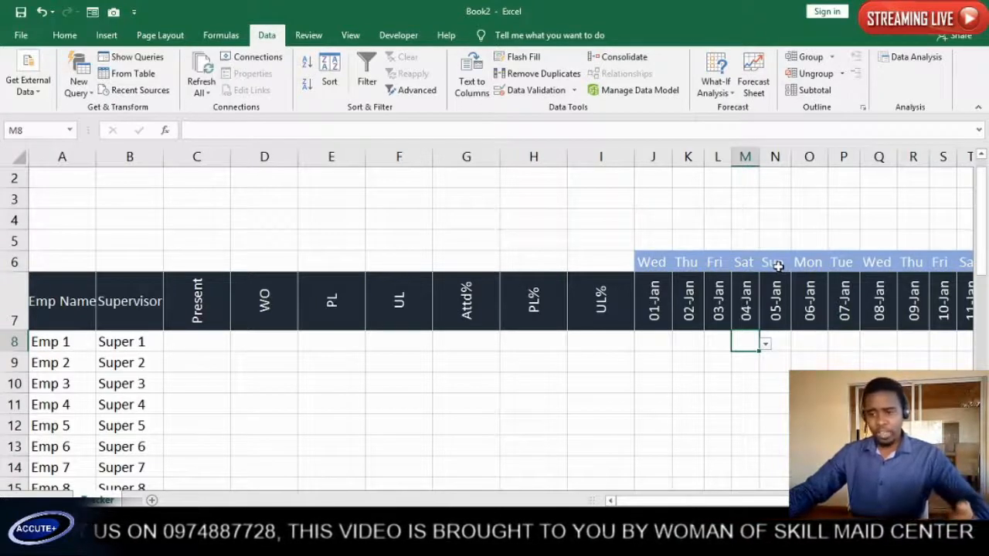
click(766, 347)
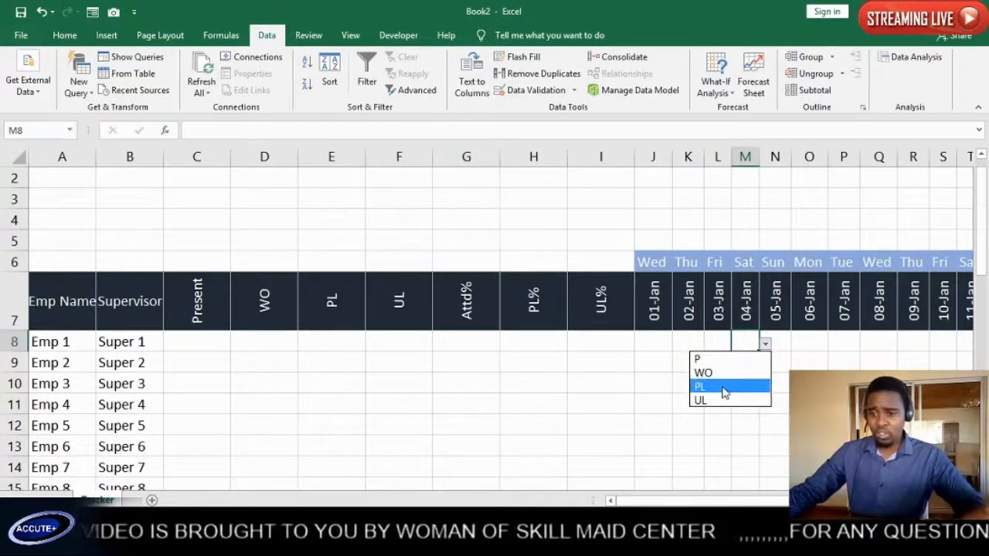
click(723, 373)
click(781, 343)
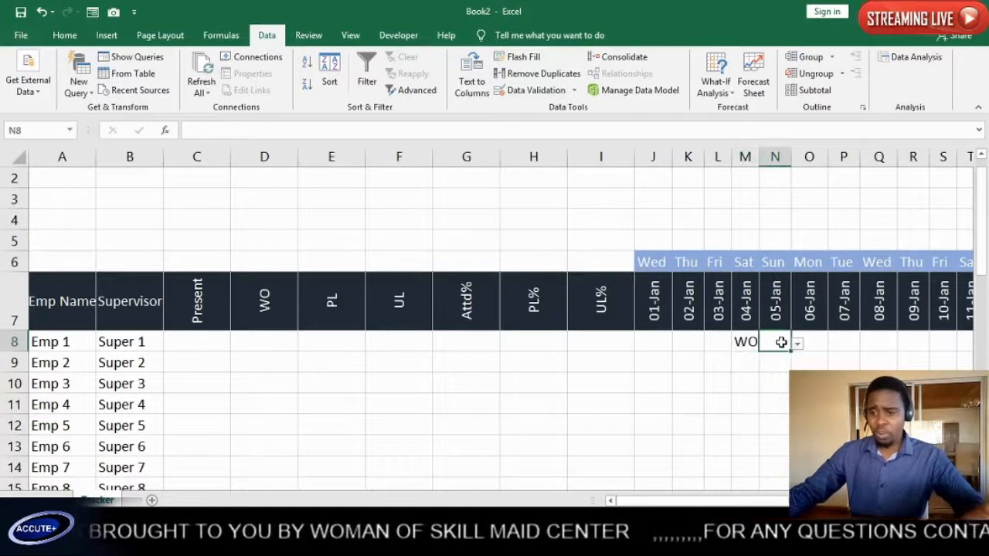
click(755, 345)
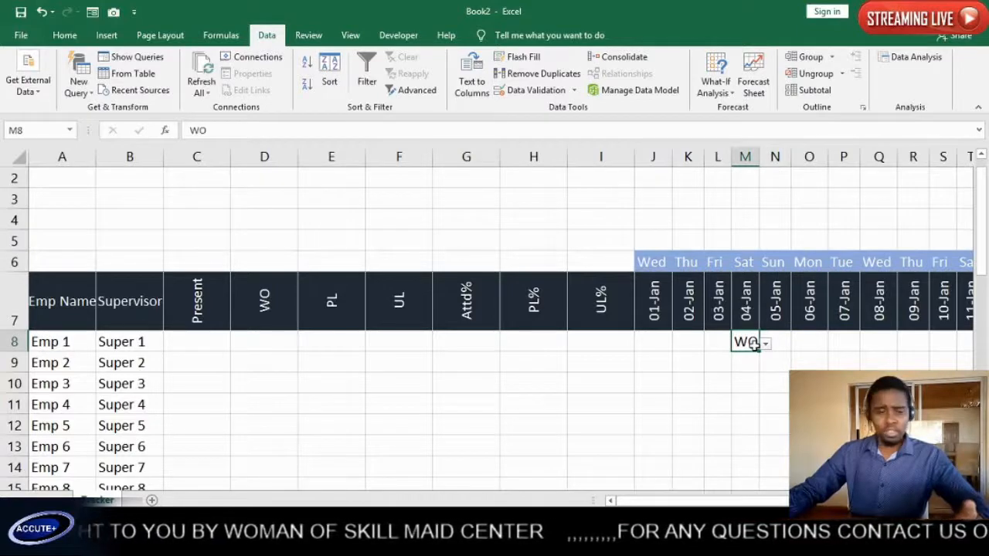
click(766, 345)
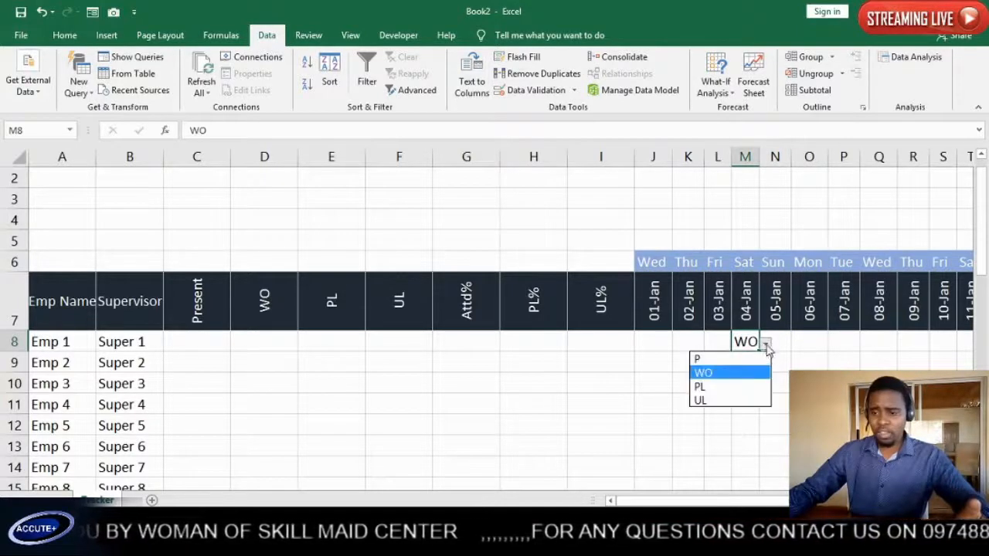
click(767, 343)
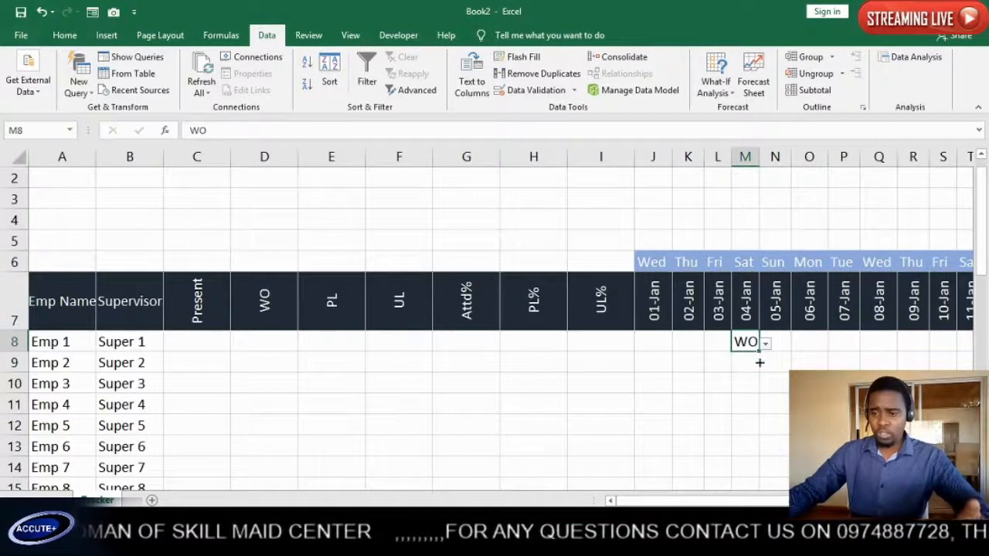
- Fill the WO entry from M8 down to row 44 and across to column N, covering the first weekend for all employees
drag(759, 352, 782, 437)
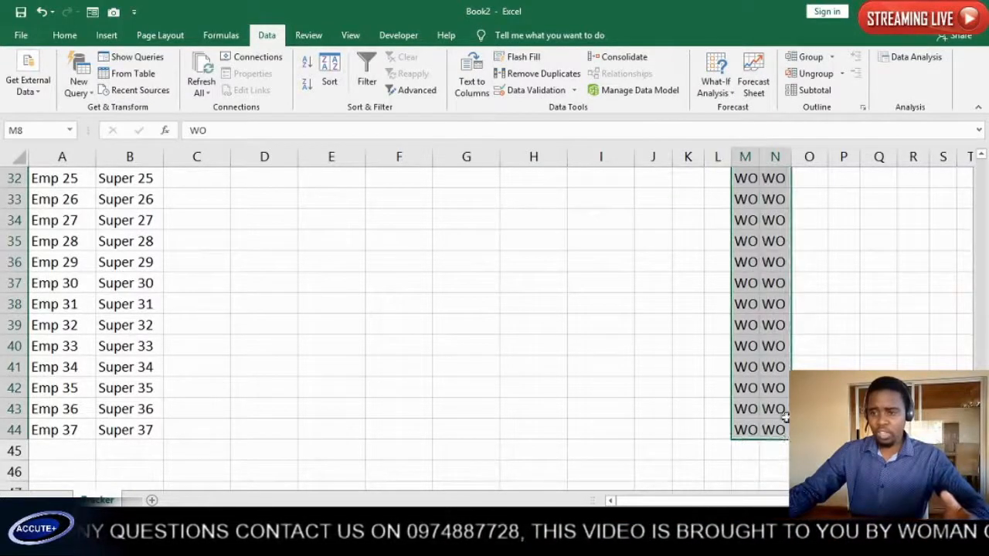
scroll(776, 364, up, 1)
scroll(777, 363, up, 10)
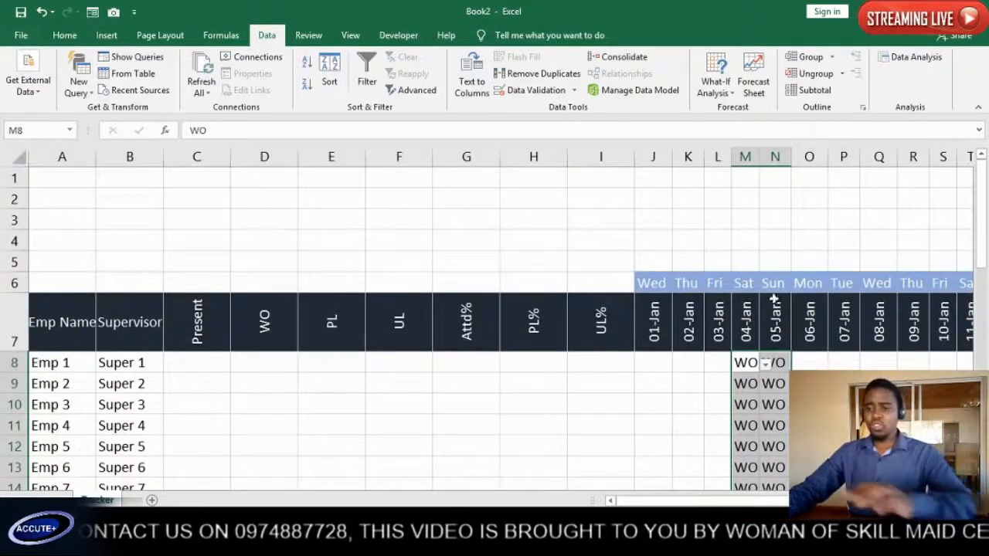
- Copy the WO block in columns M and N to the remaining full January weekends, starting at T8, AA8 and AH8
scroll(787, 368, down, 1)
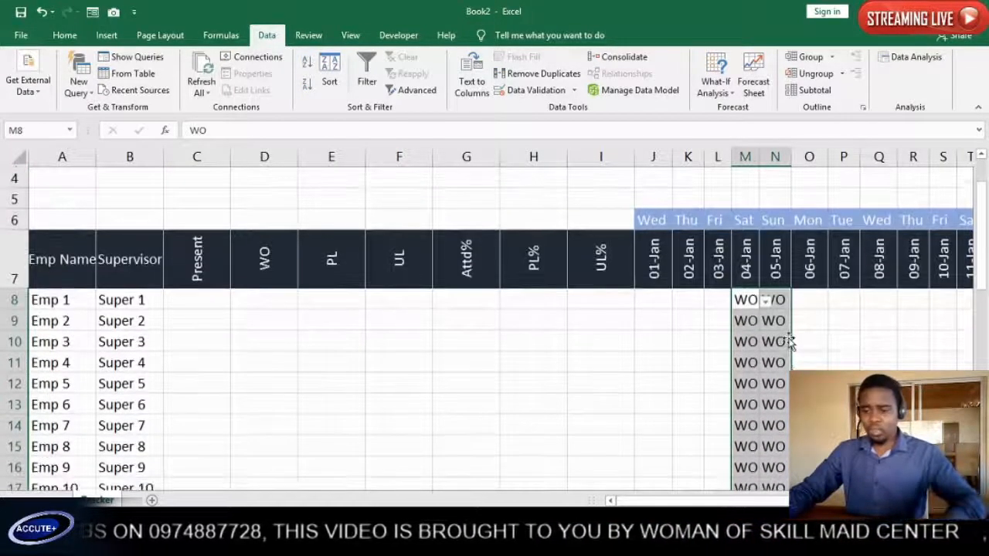
key(ctrl+c)
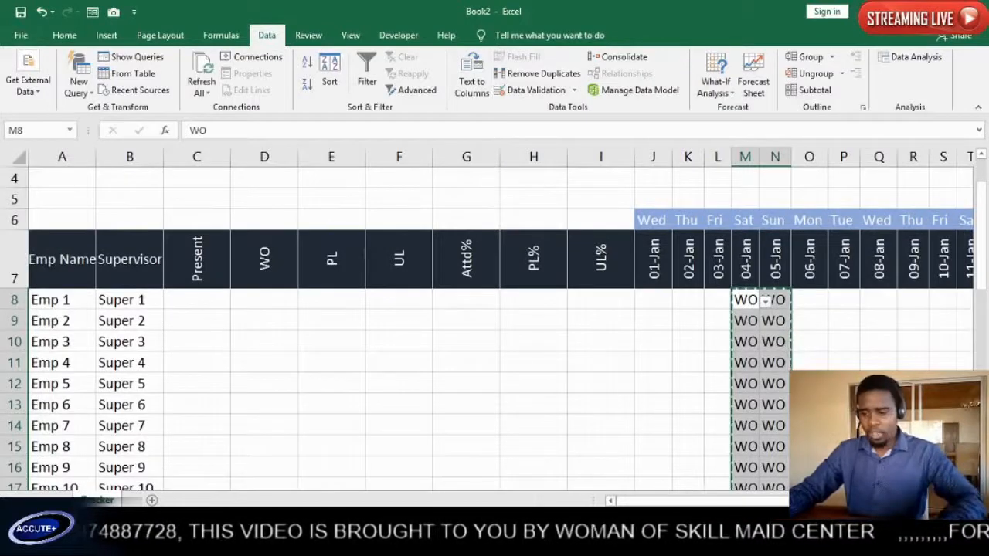
scroll(495, 321, right, 5)
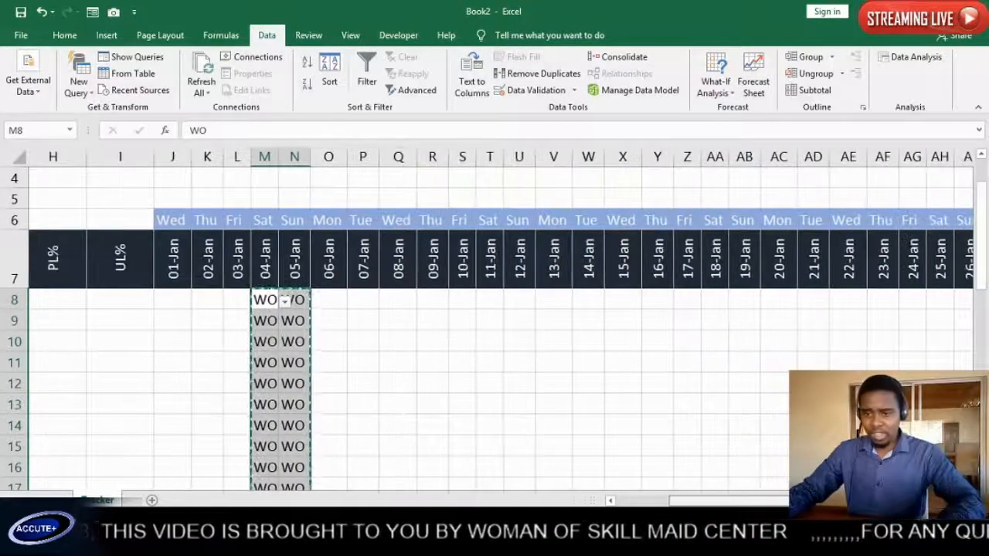
scroll(495, 321, right, 3)
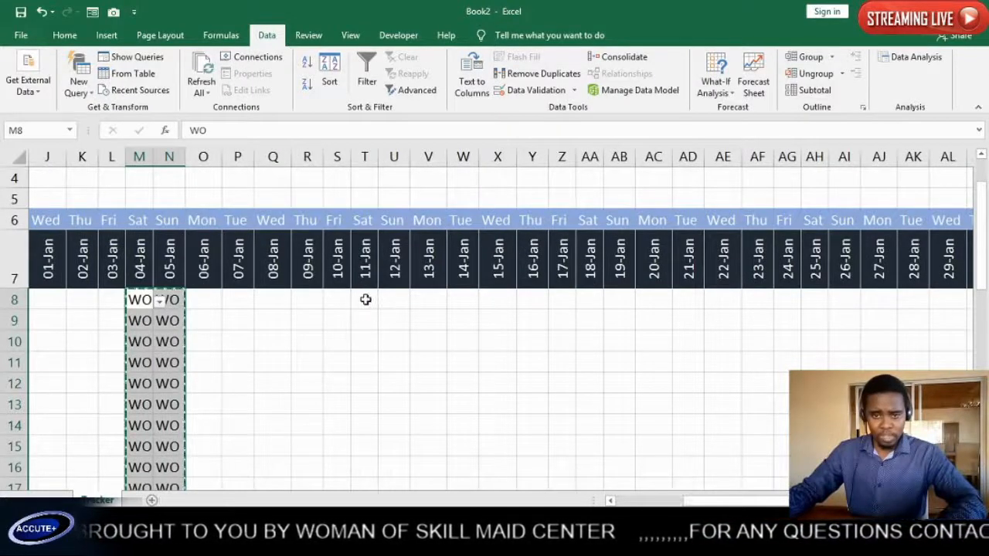
click(366, 300)
key(ctrl+v)
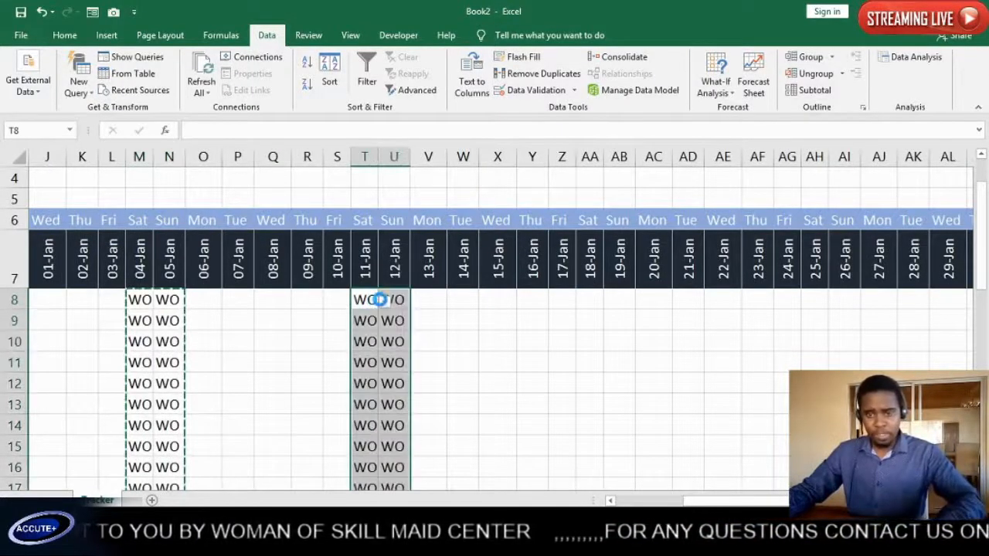
click(591, 302)
key(ctrl+v)
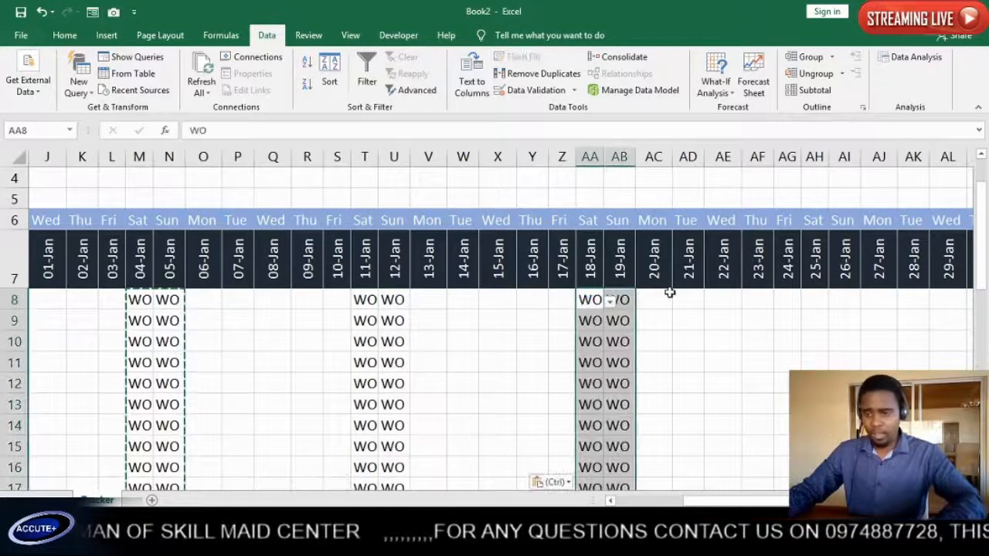
click(817, 303)
key(ctrl+v)
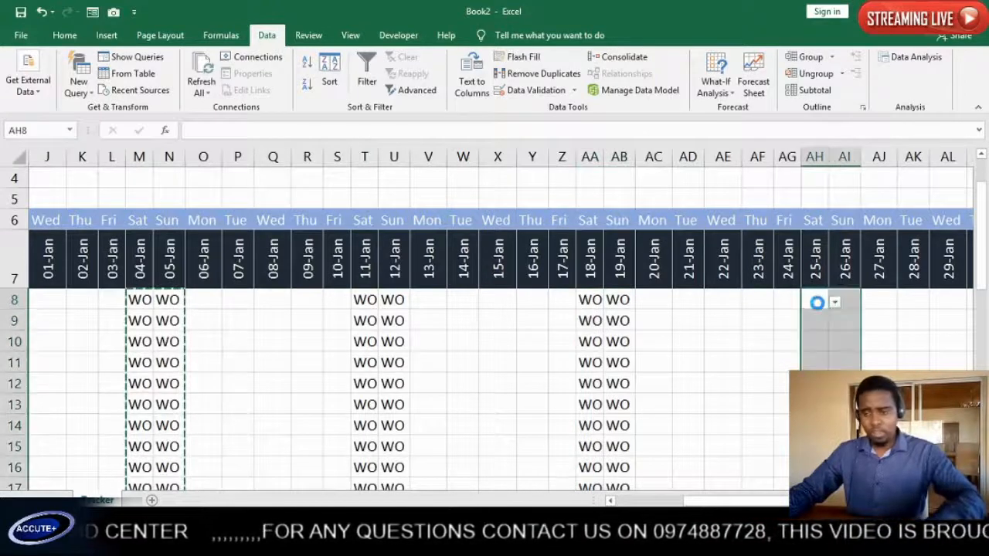
- Paste the copied WO block at AO8 for the 01-Feb and 02-Feb weekend
scroll(501, 321, right, 5)
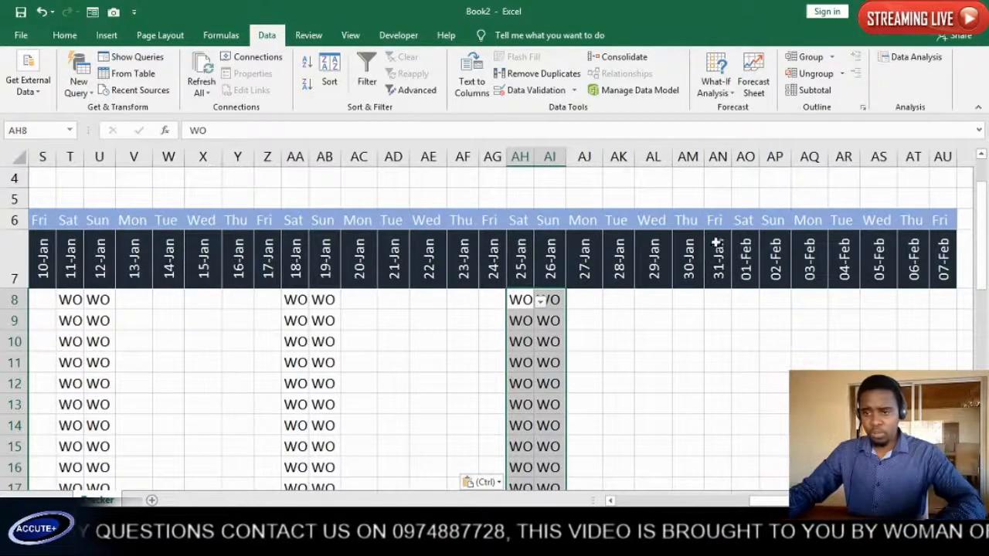
click(751, 309)
key(ctrl+v)
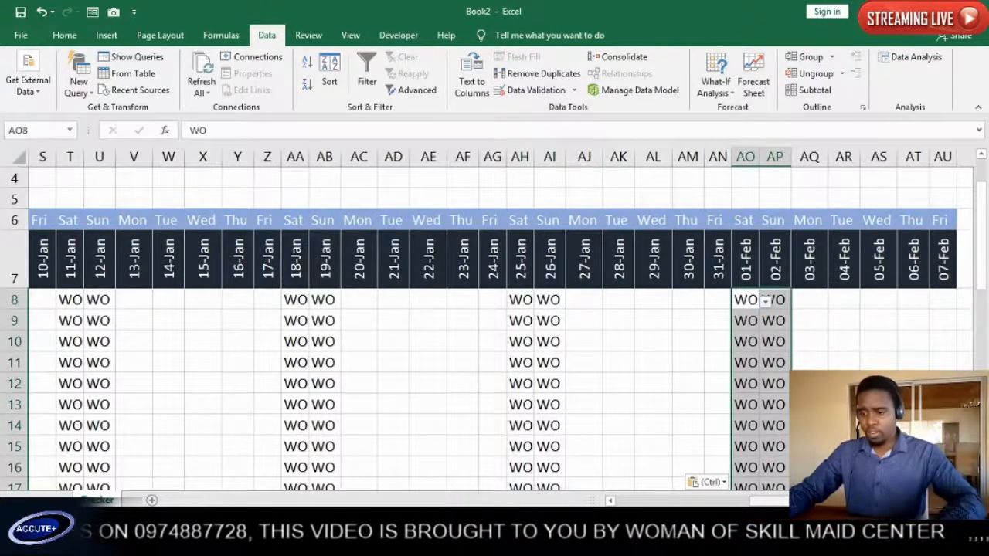
scroll(500, 321, right, 1)
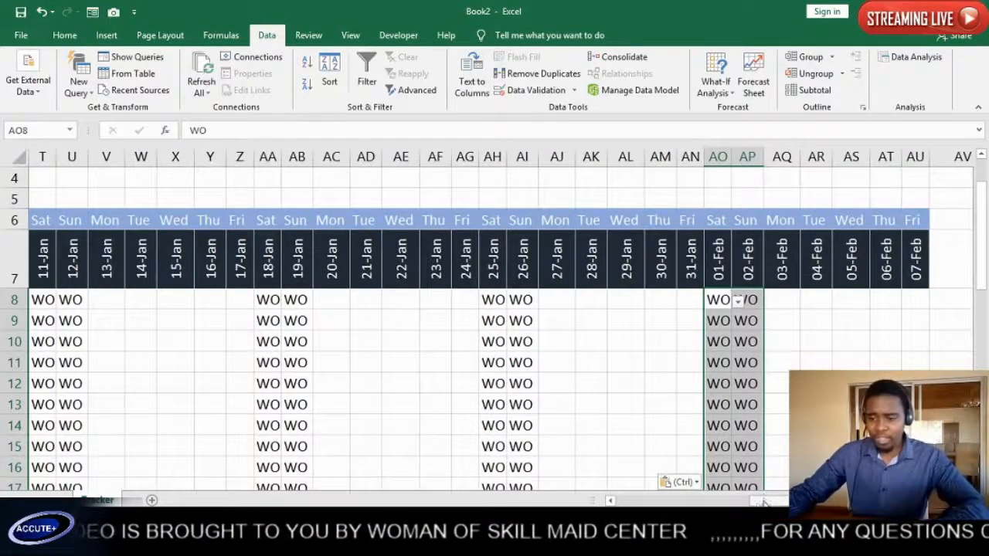
- Choose P from the validation list in J8 and fill it down to row 44 and across to column L for all employees
drag(763, 503, 628, 505)
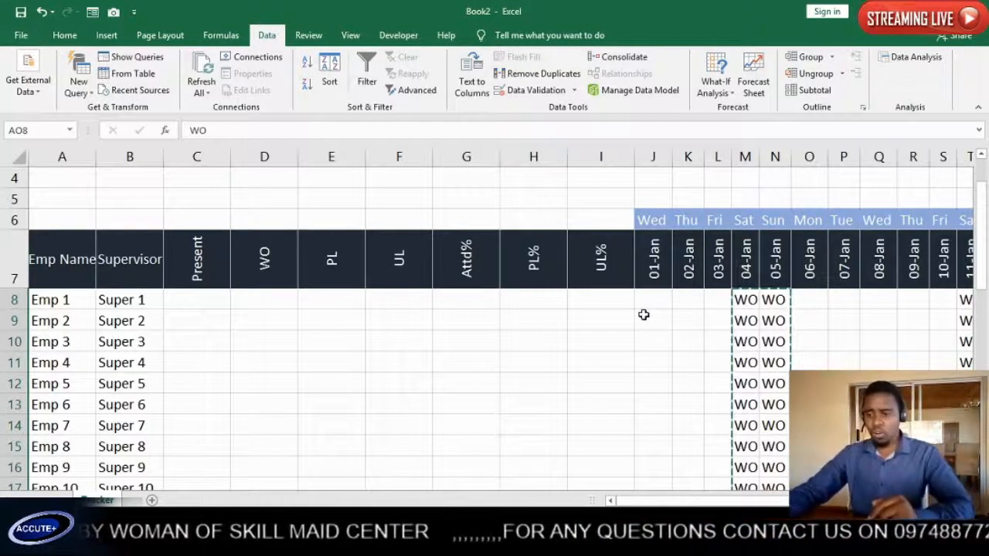
click(649, 302)
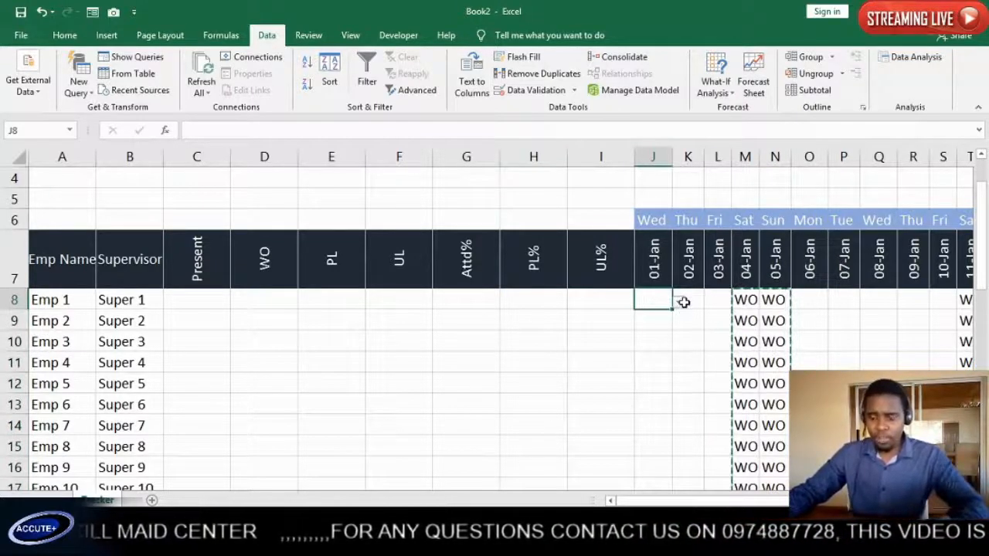
click(677, 302)
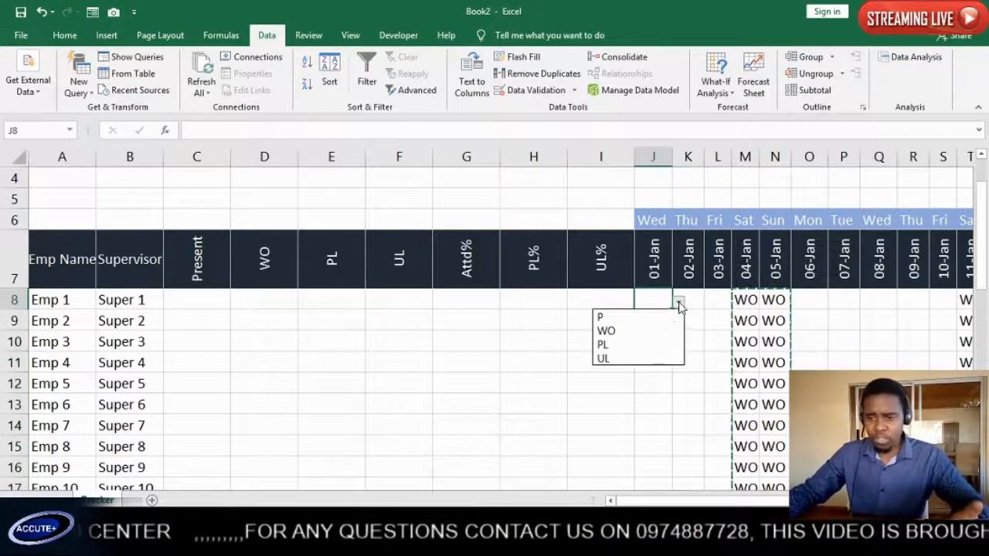
click(630, 319)
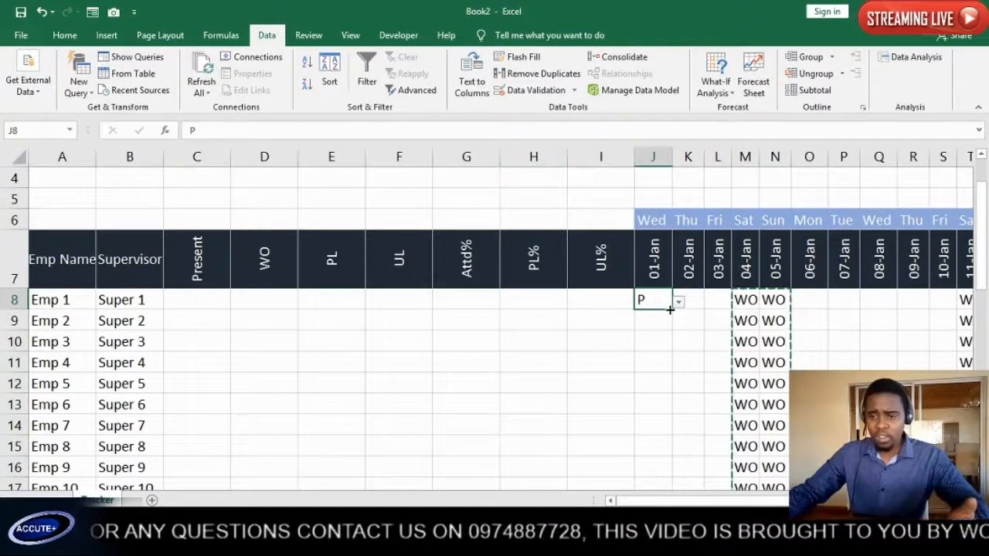
drag(670, 308, 719, 370)
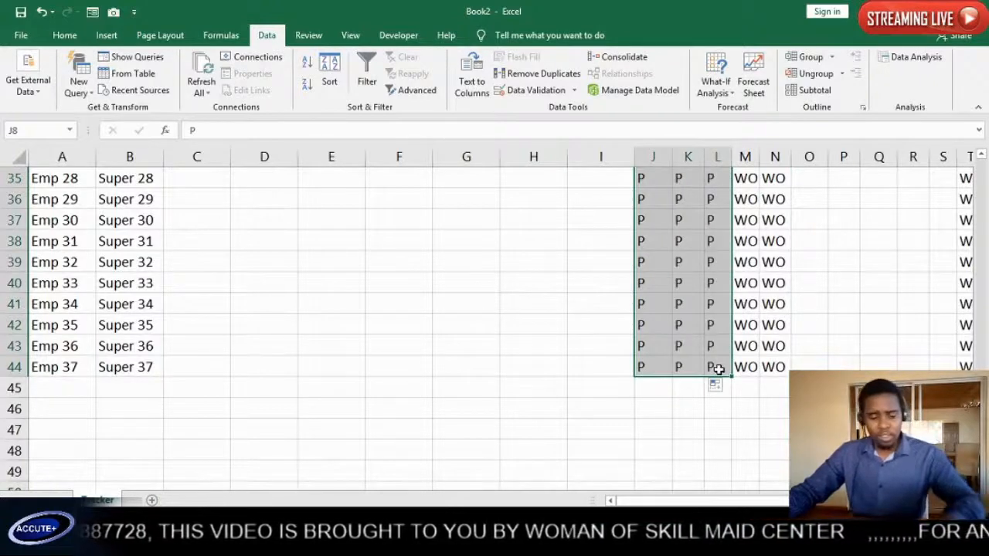
- Copy the P block in columns J to L and paste it at O8, starting at 06-Jan
key(ctrl+c)
scroll(854, 357, up, 1)
scroll(854, 357, up, 11)
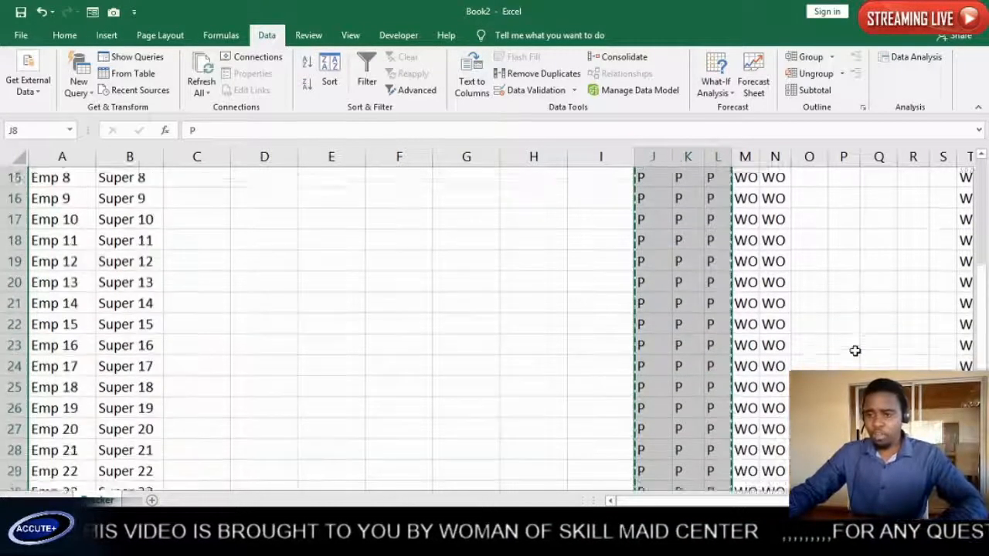
click(822, 362)
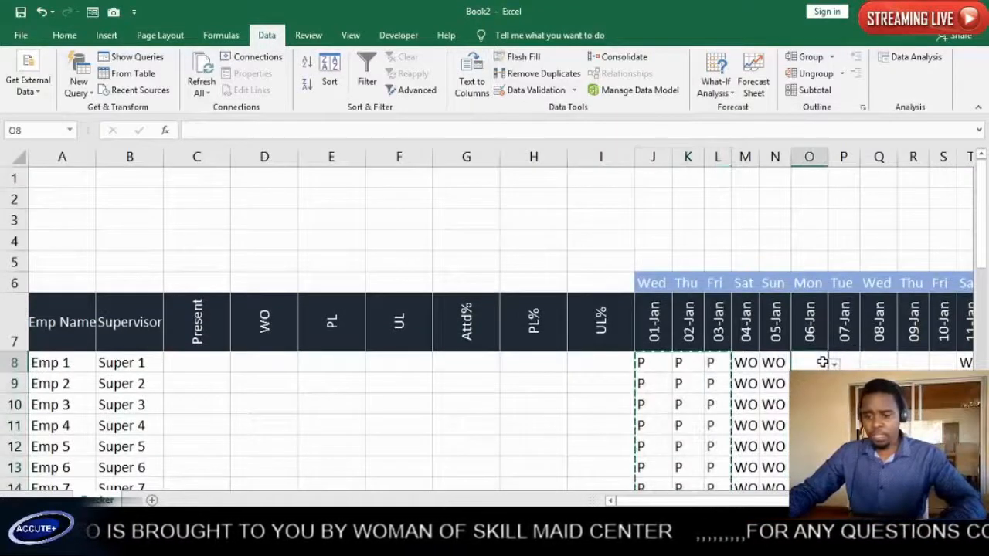
key(ctrl+v)
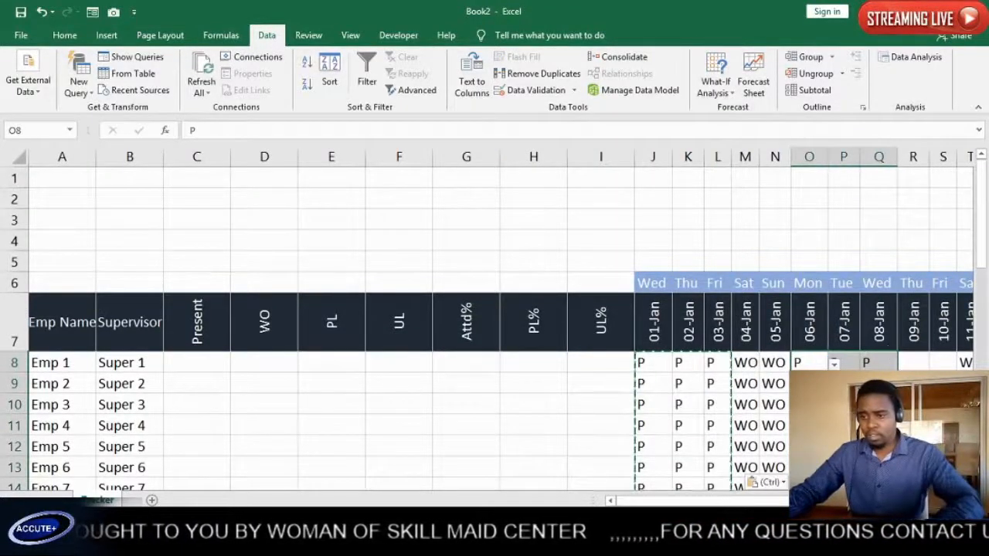
- Extend the P entries from columns O to Q across to column S, covering 09-Jan and 10-Jan for all employees
scroll(889, 355, down, 1)
scroll(494, 324, down, 8)
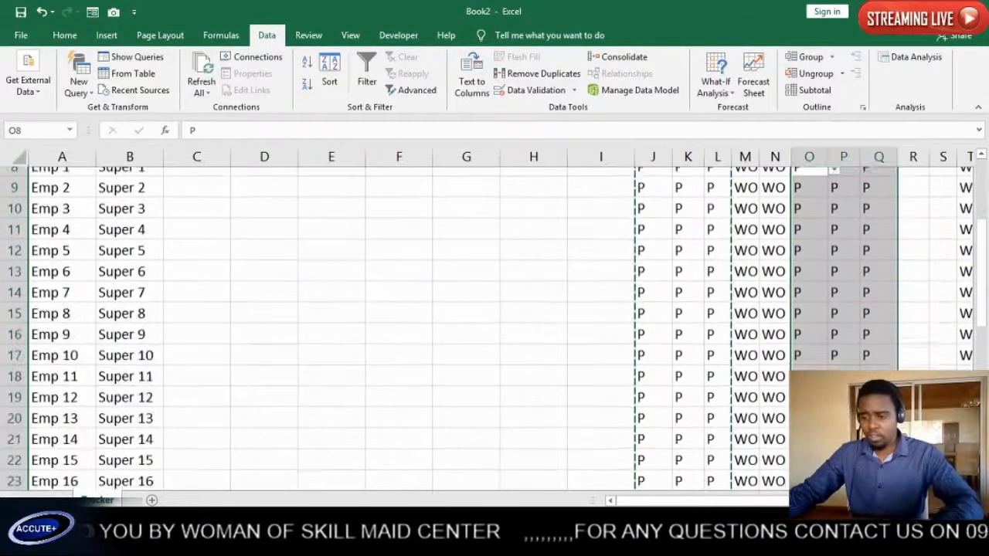
scroll(494, 324, down, 3)
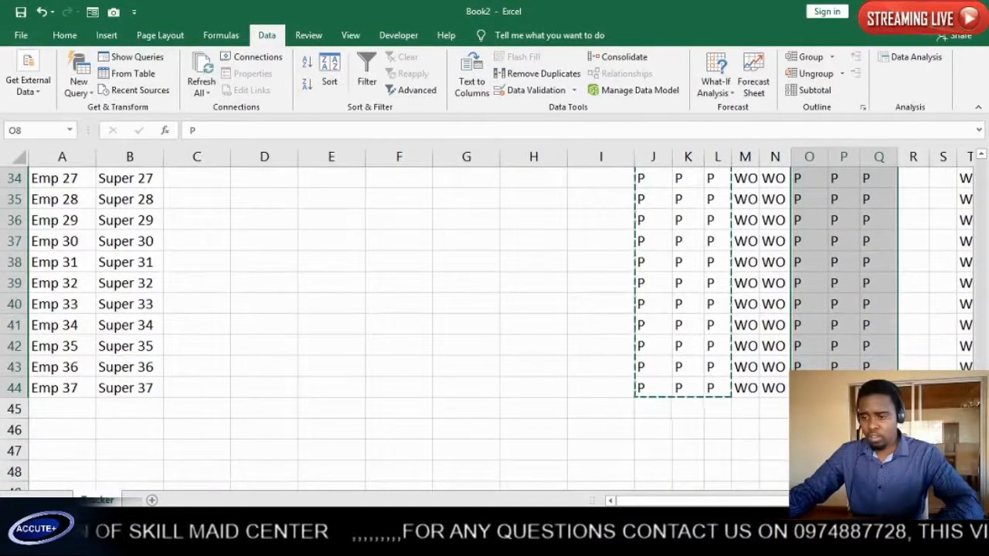
drag(898, 398, 946, 397)
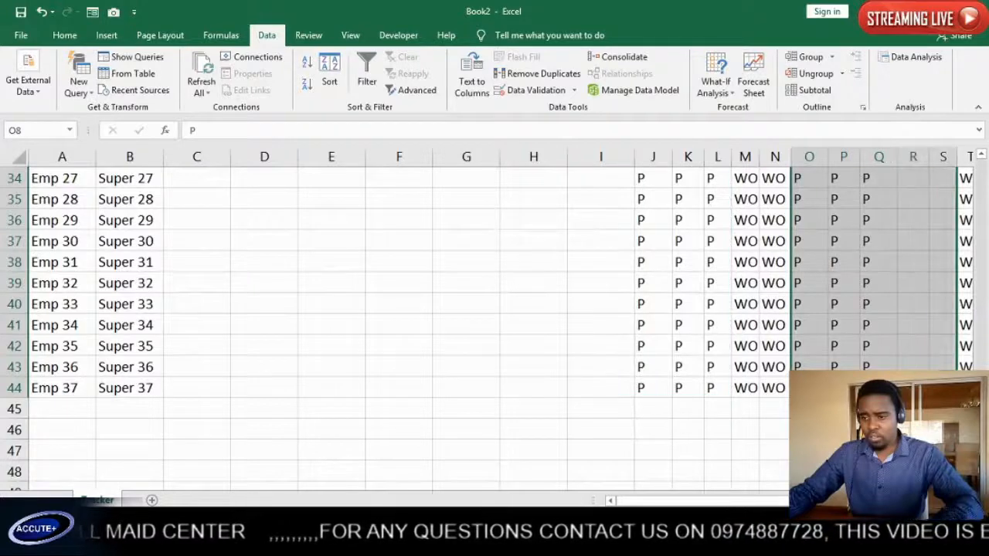
- Copy the five-day P block in columns O to S to the remaining January work weeks, starting at V8, AC8 and AJ8
scroll(963, 354, up, 4)
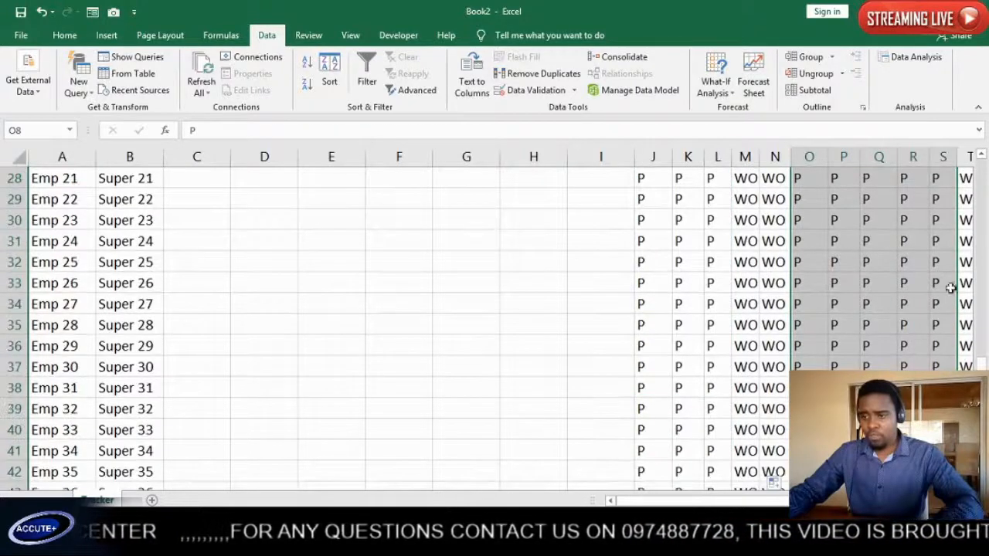
scroll(920, 199, up, 7)
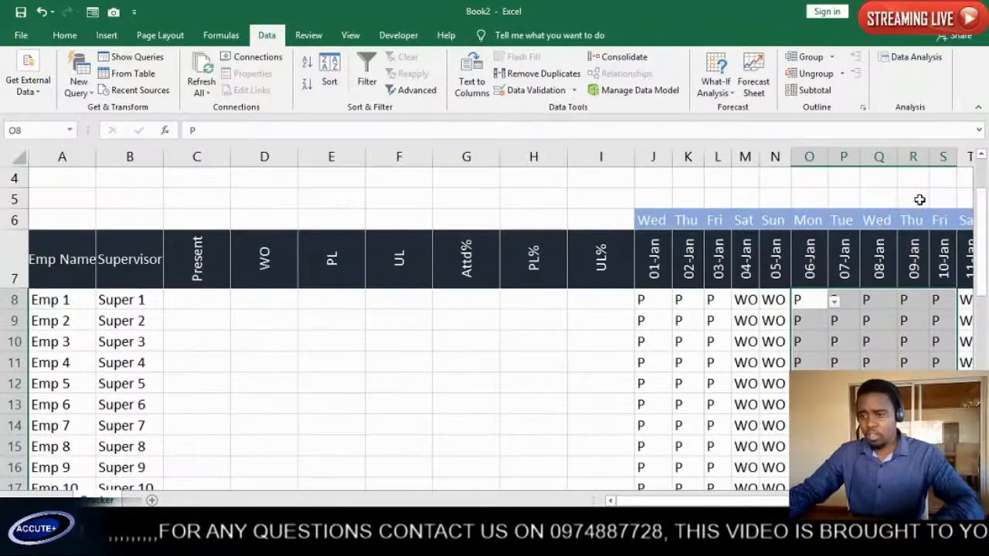
scroll(925, 244, down, 1)
key(ctrl+c)
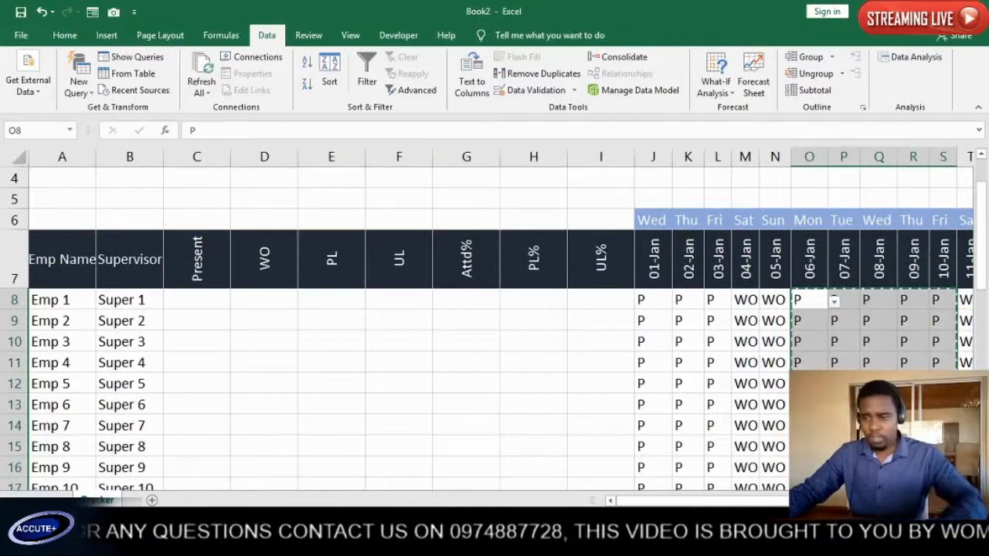
scroll(510, 324, right, 1)
scroll(646, 424, right, 12)
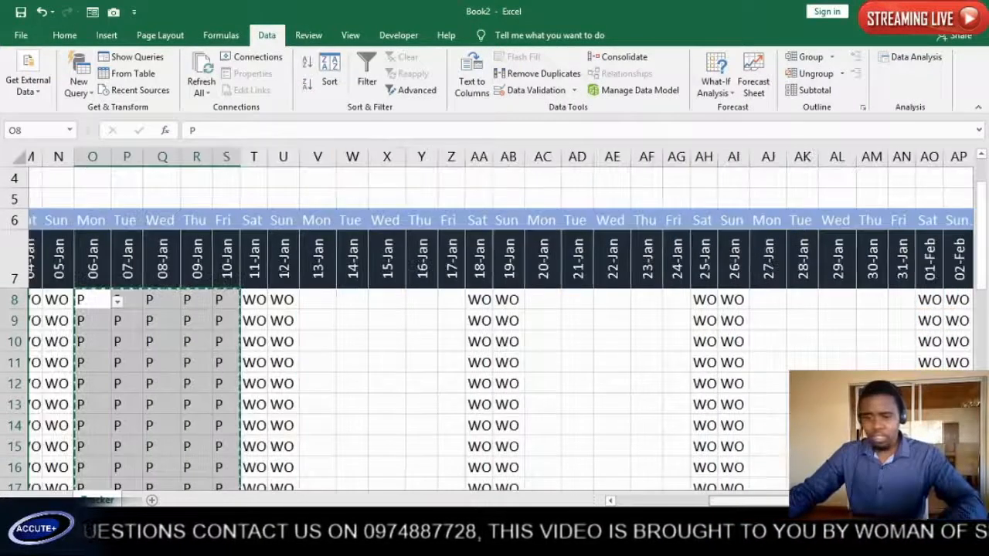
click(317, 304)
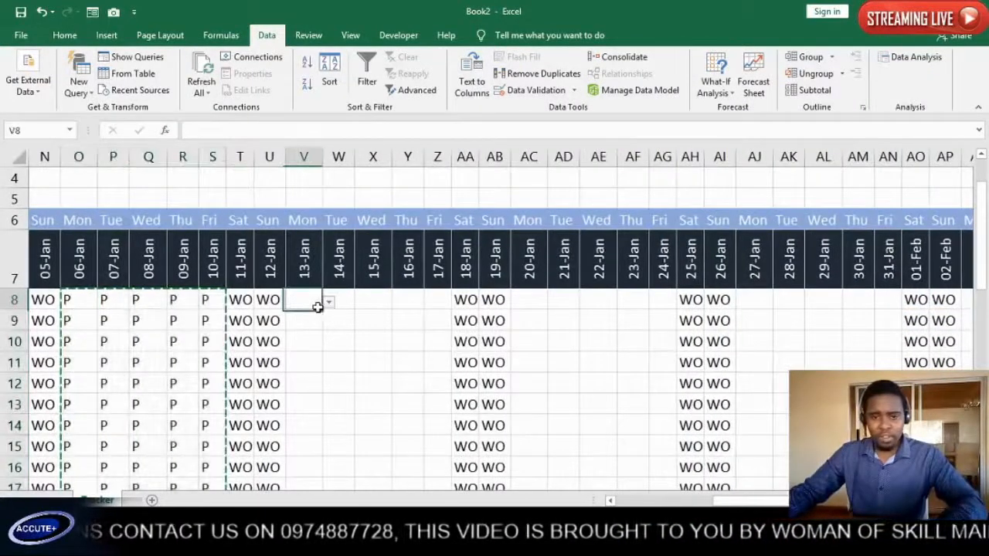
key(ctrl+v)
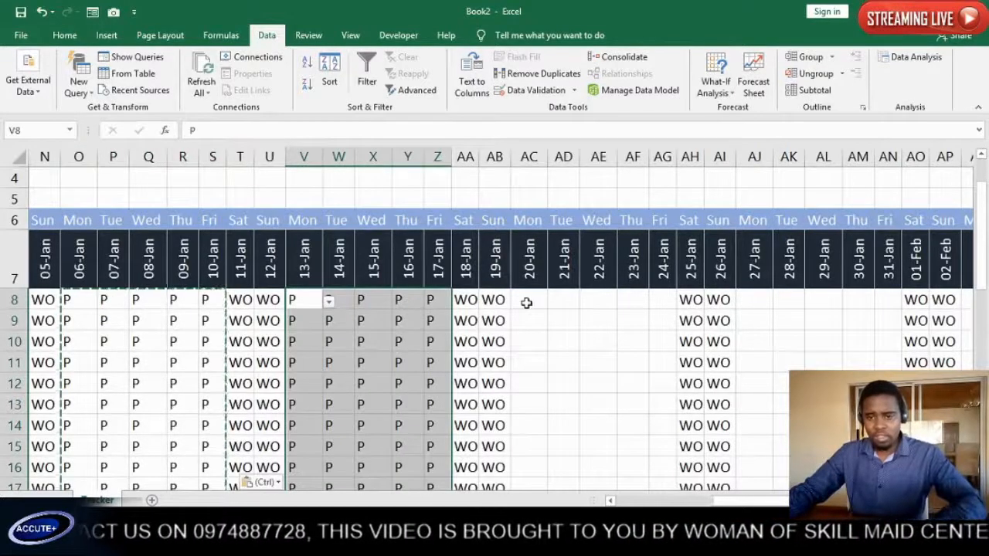
click(525, 302)
key(ctrl+v)
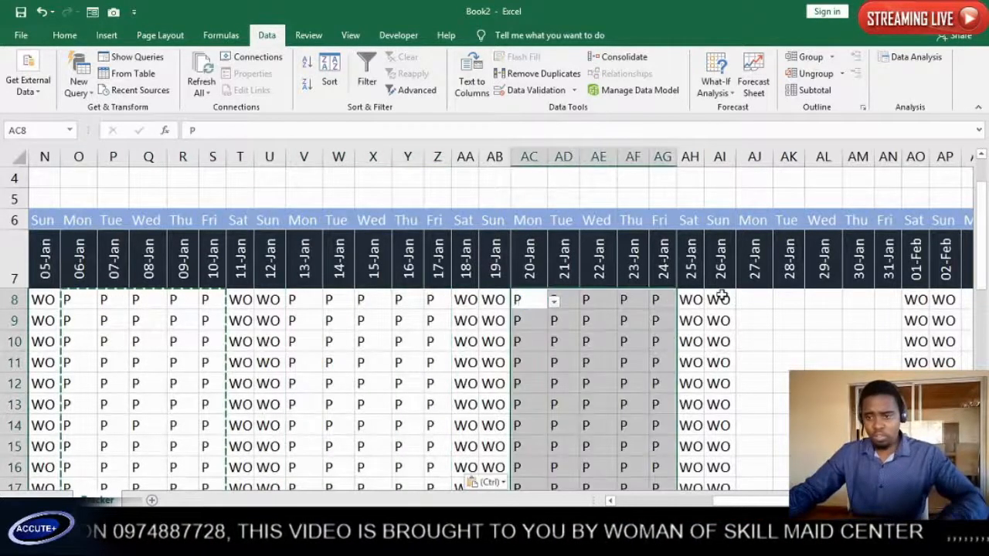
click(742, 300)
key(ctrl+v)
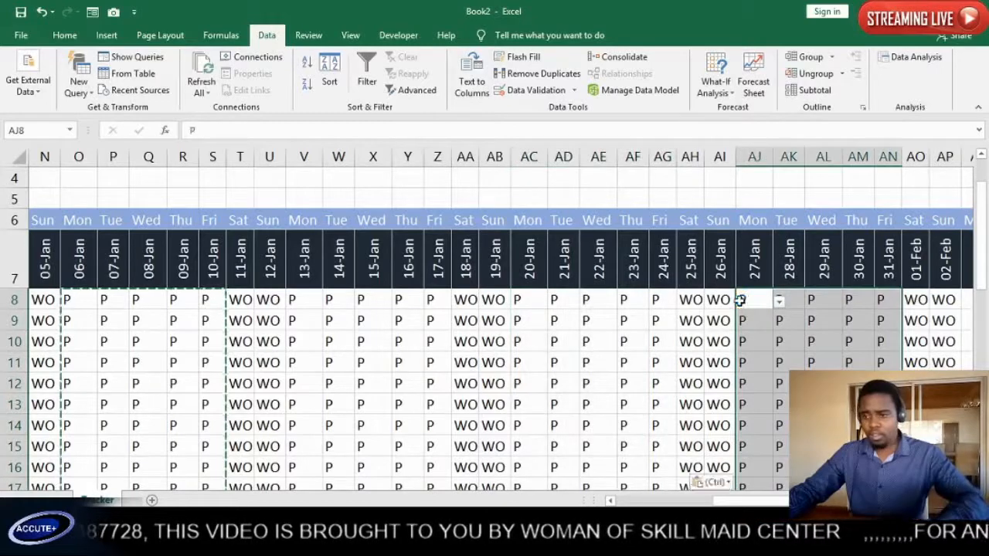
- Paste the copied P block at AQ8 for the work week from 03-Feb to 07-Feb
scroll(495, 347, right, 3)
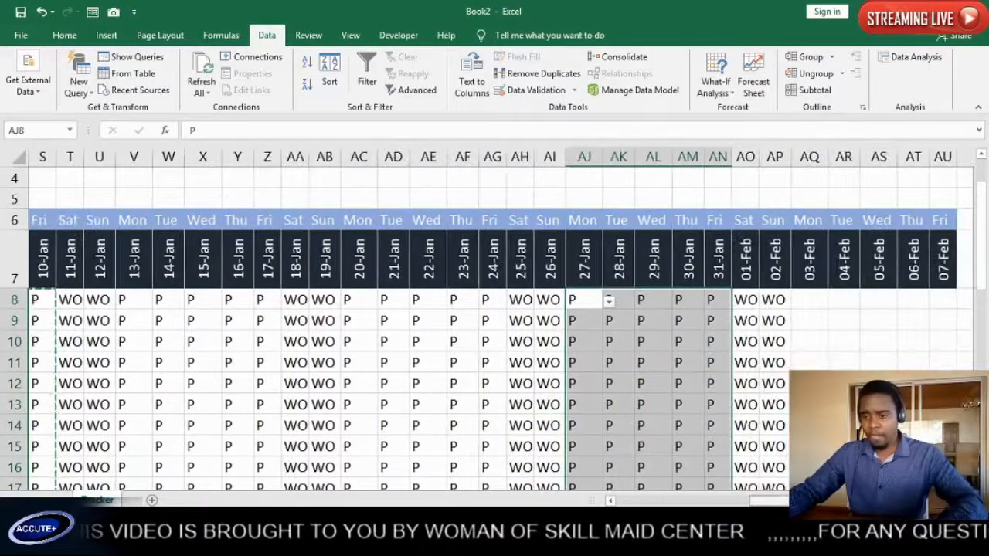
click(801, 309)
key(ctrl+v)
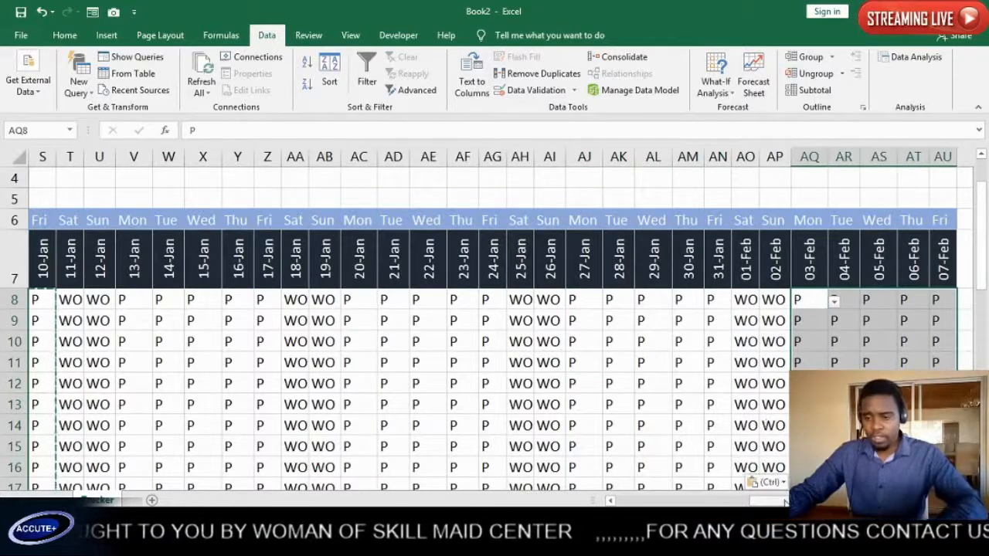
scroll(769, 442, left, 6)
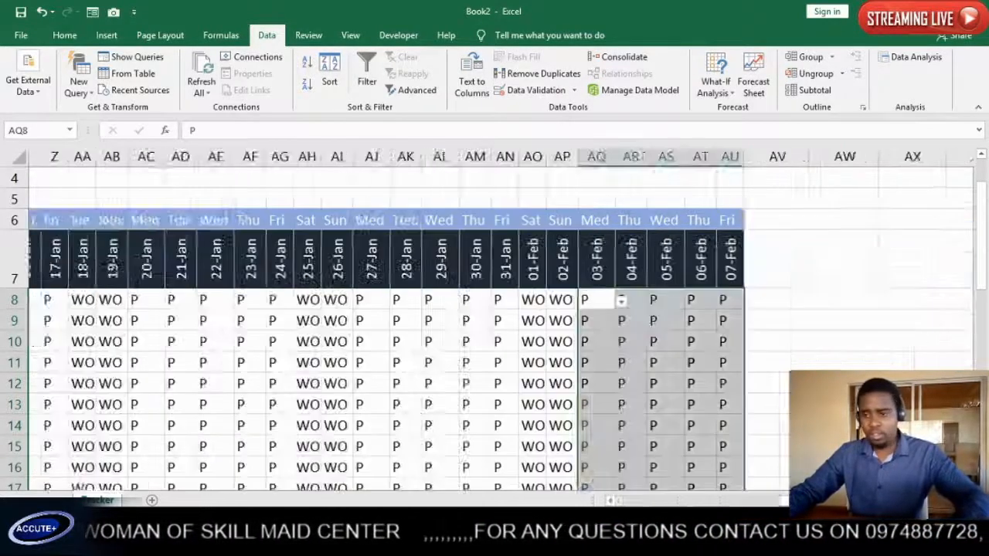
scroll(861, 359, right, 9)
scroll(772, 364, down, 2)
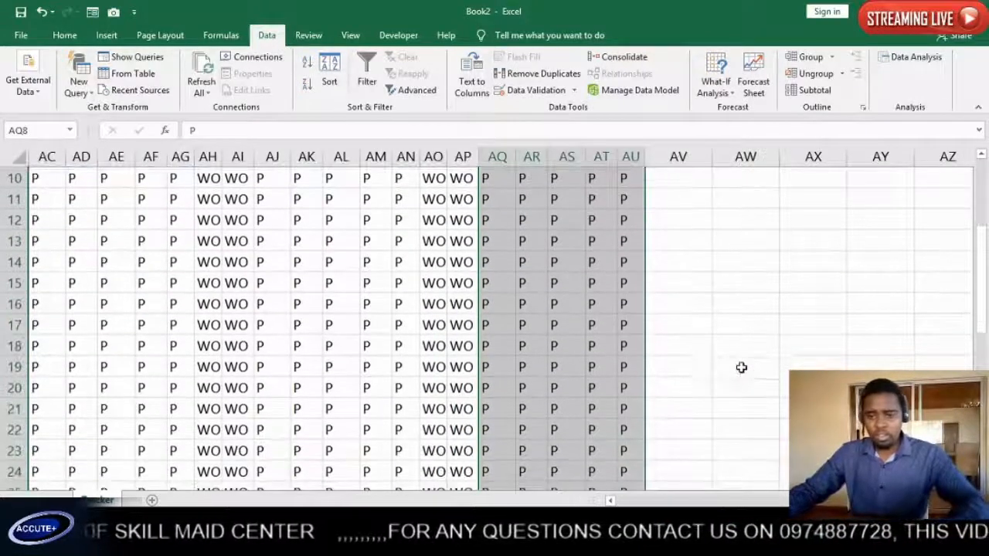
scroll(772, 326, up, 3)
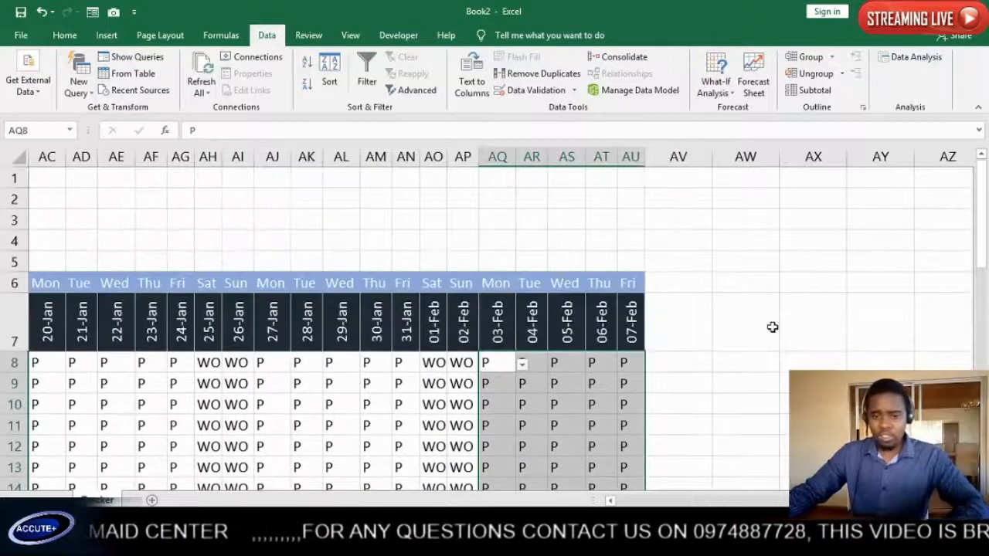
scroll(765, 425, down, 2)
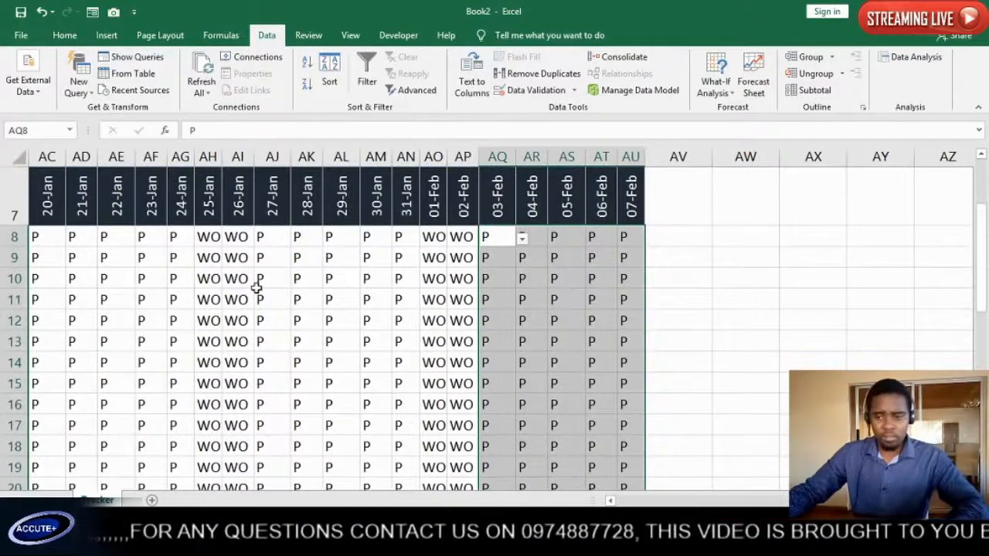
- Change the attendance code in row 8 to PL for 02-Jan (K8) and 06-Jan (O8) using the validation lists
click(692, 502)
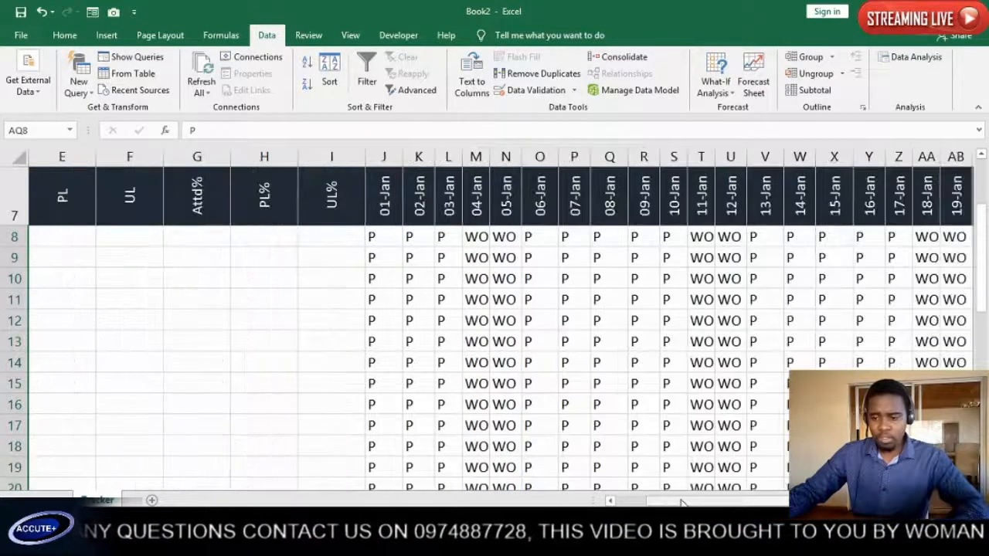
click(409, 240)
click(440, 239)
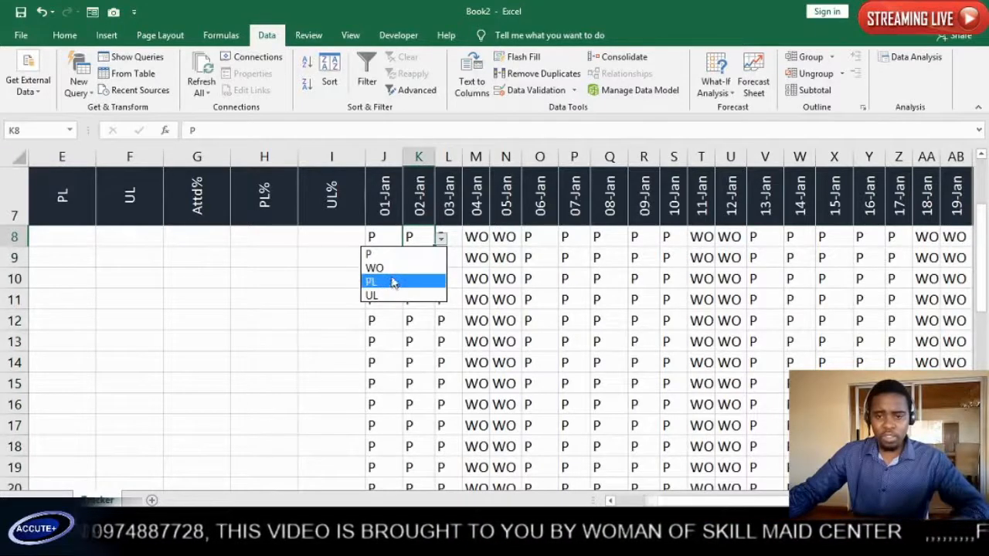
click(391, 283)
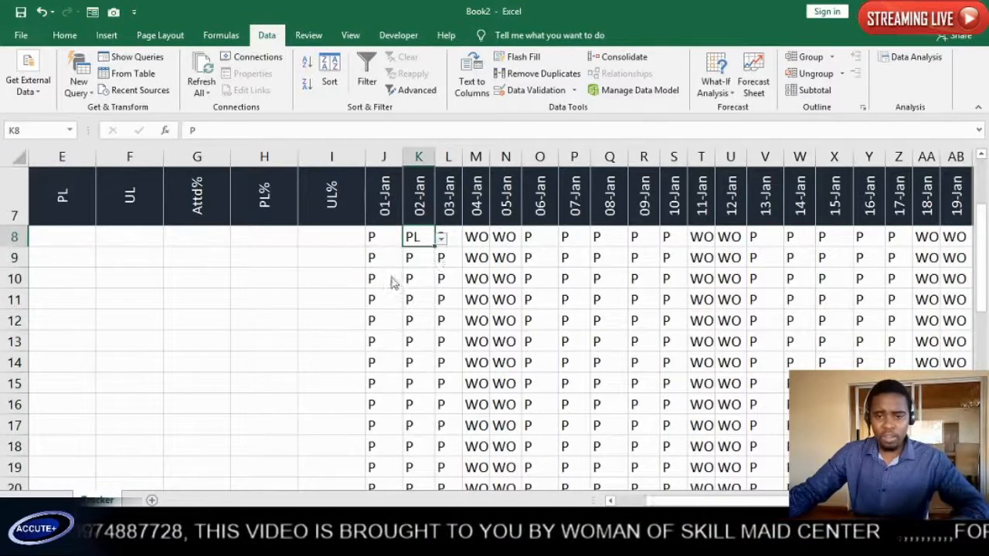
click(539, 237)
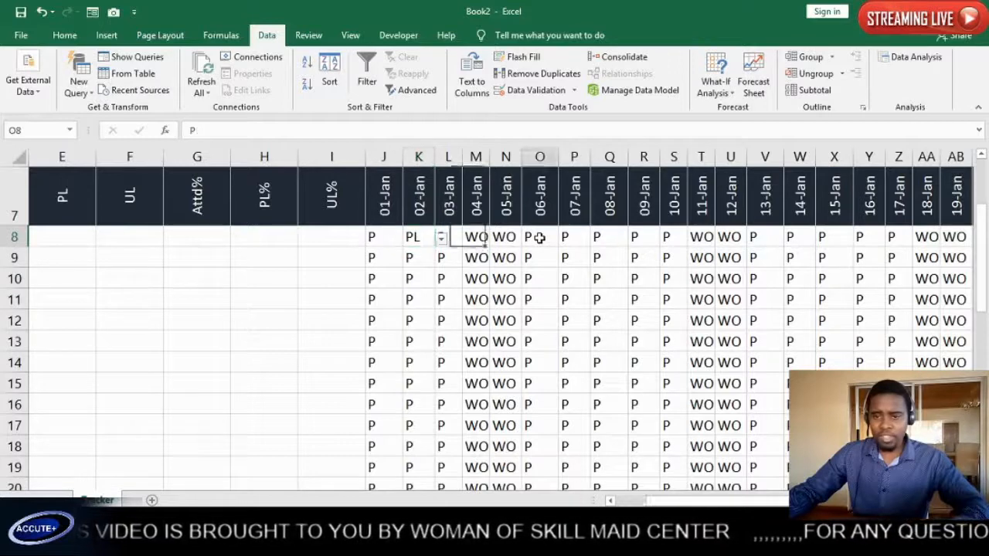
click(565, 239)
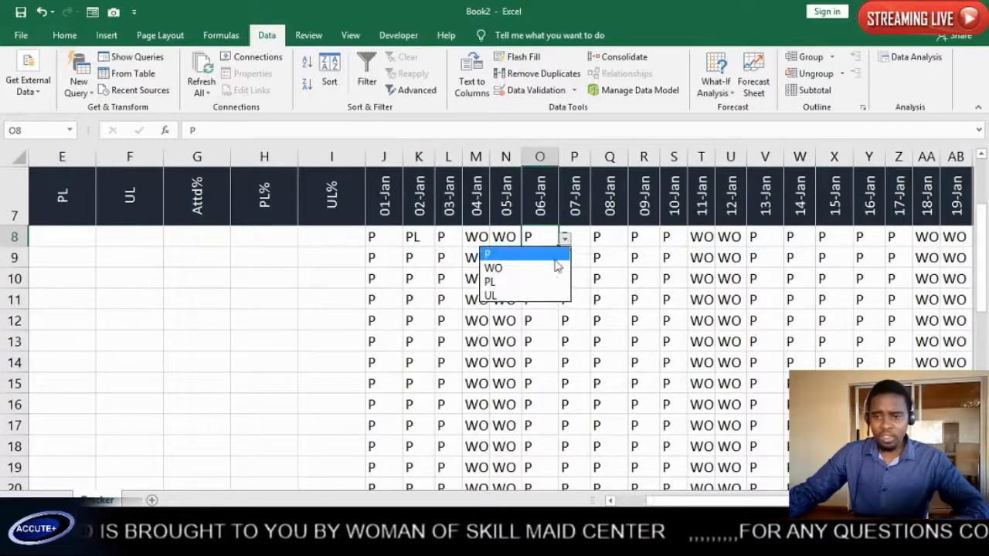
click(508, 283)
- Set Q13 on 08-Jan to PL and R15 on 09-Jan to WO from their validation lists
click(604, 335)
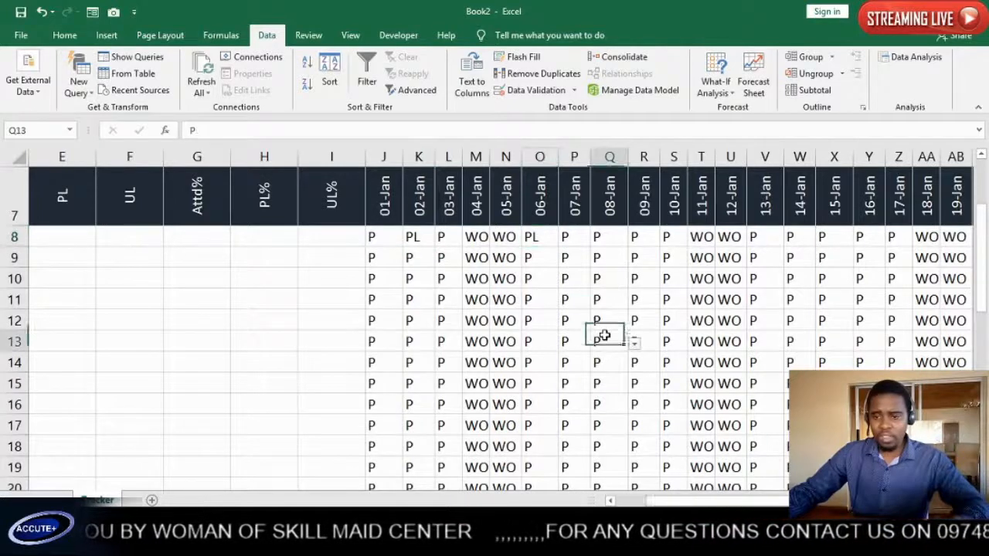
click(633, 343)
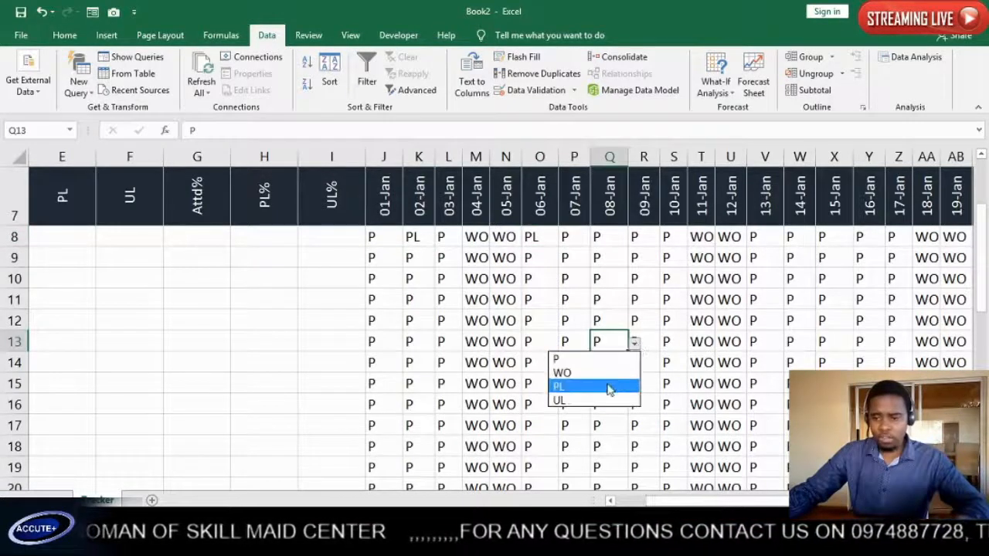
click(608, 386)
click(644, 384)
click(666, 384)
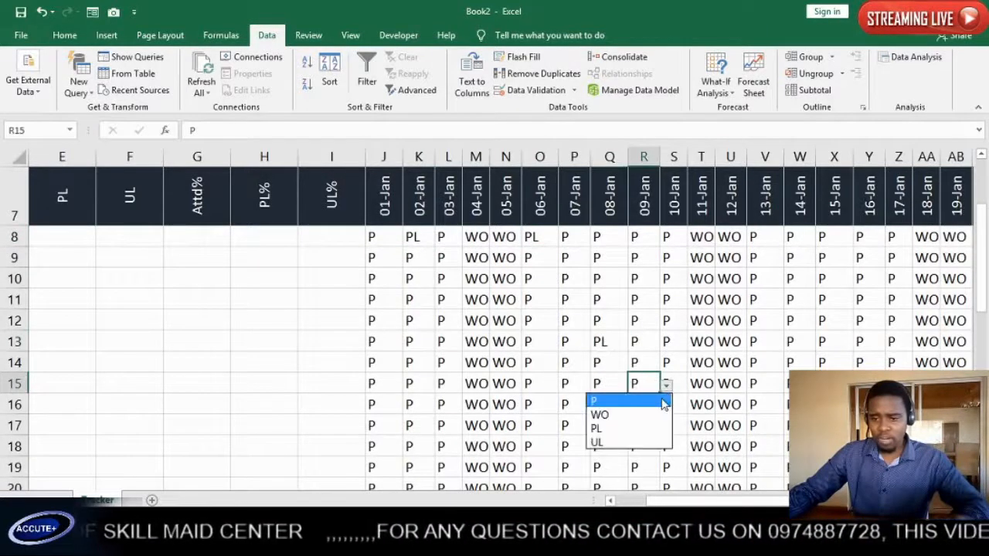
click(634, 415)
- Set the attendance code to WO in K17 and to PL in K13 for 02-Jan using the validation lists
click(651, 447)
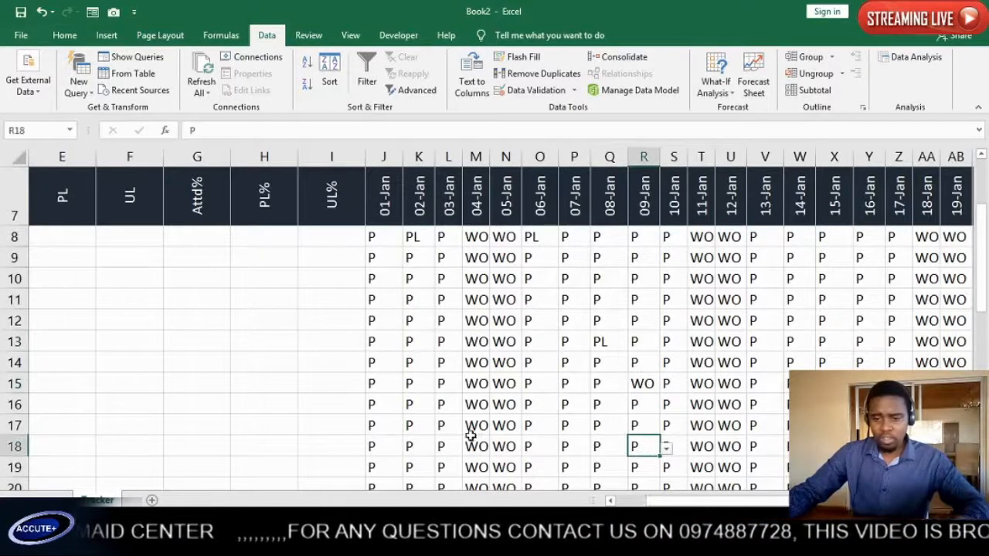
click(414, 425)
click(440, 427)
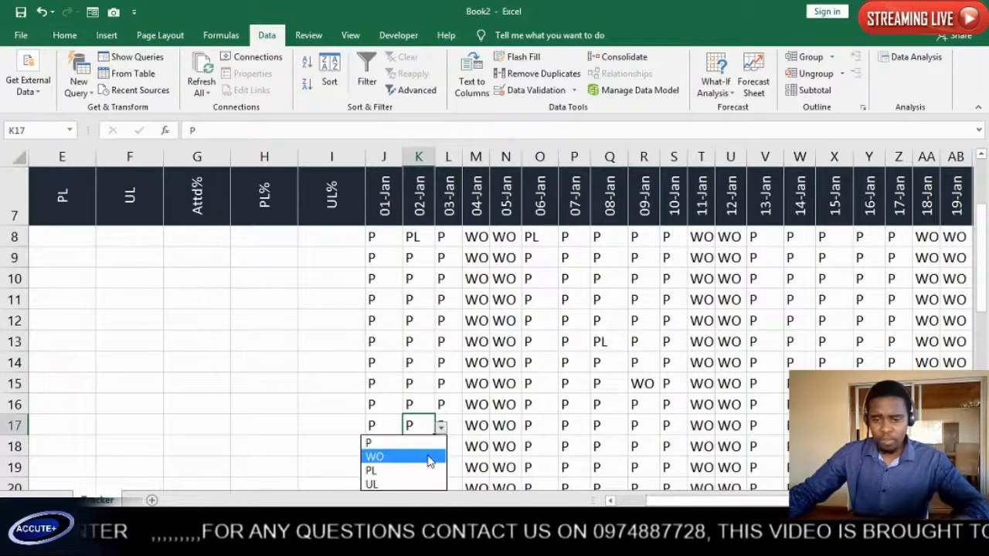
click(430, 459)
click(423, 380)
click(443, 385)
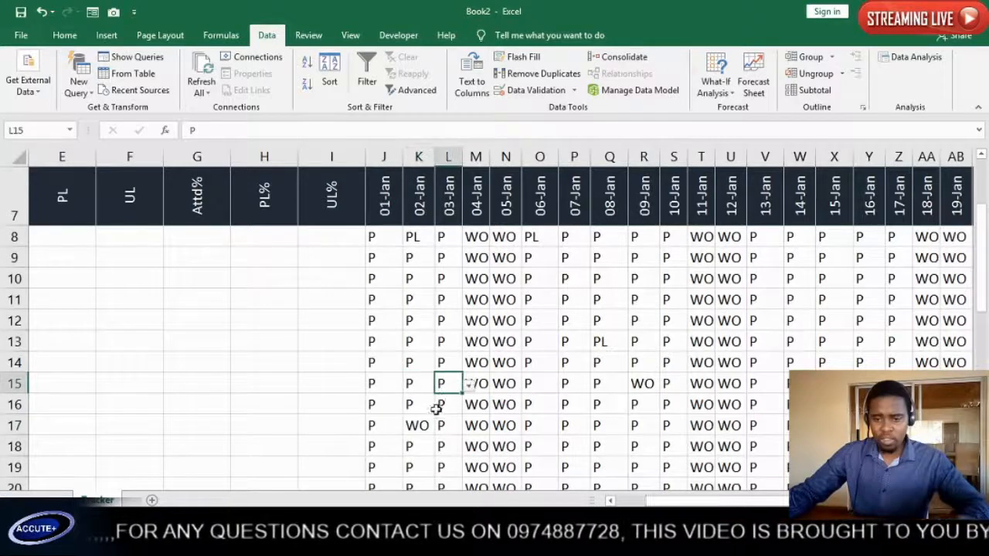
click(423, 341)
click(441, 345)
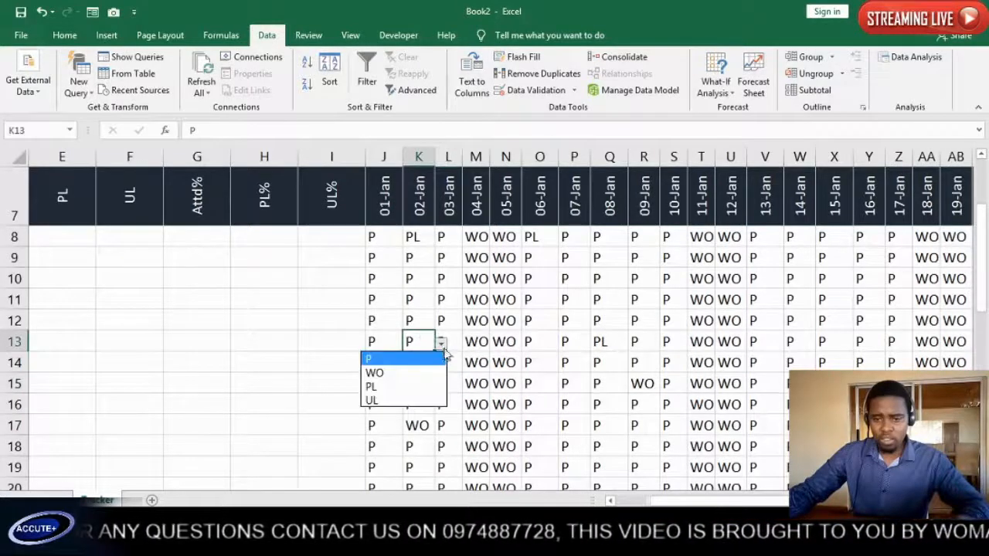
click(427, 386)
- Set Q12 on 08-Jan to PL and X11 on 15-Jan to UL from their validation lists
click(594, 324)
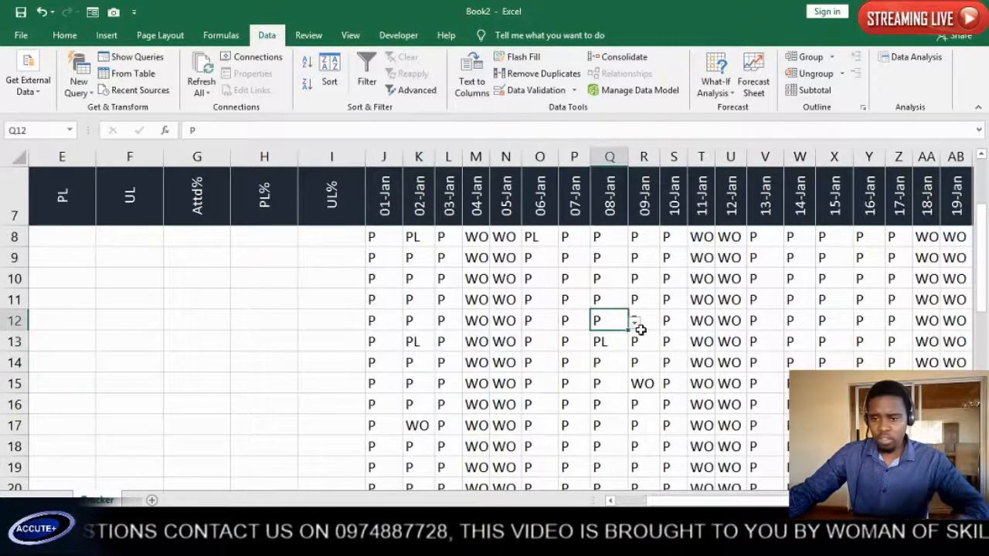
click(633, 324)
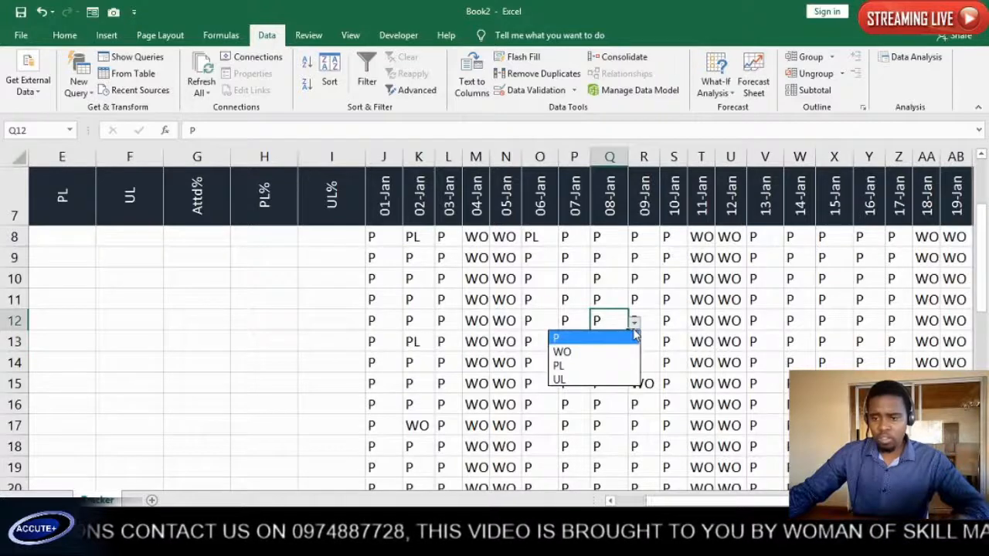
click(592, 367)
click(833, 300)
click(859, 301)
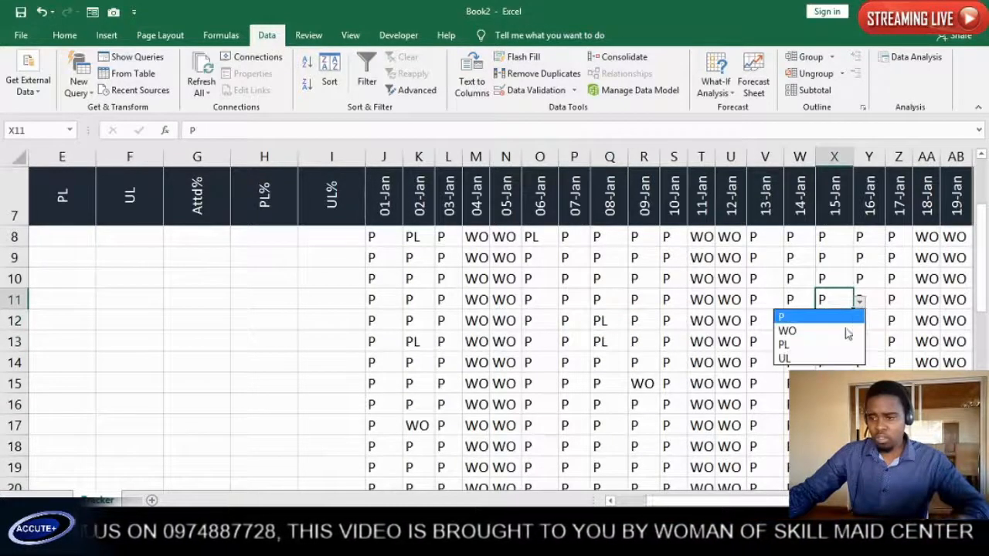
click(827, 358)
- Choose UL for W15 on 14-Jan and for L24 on 03-Jan from the validation lists
click(799, 384)
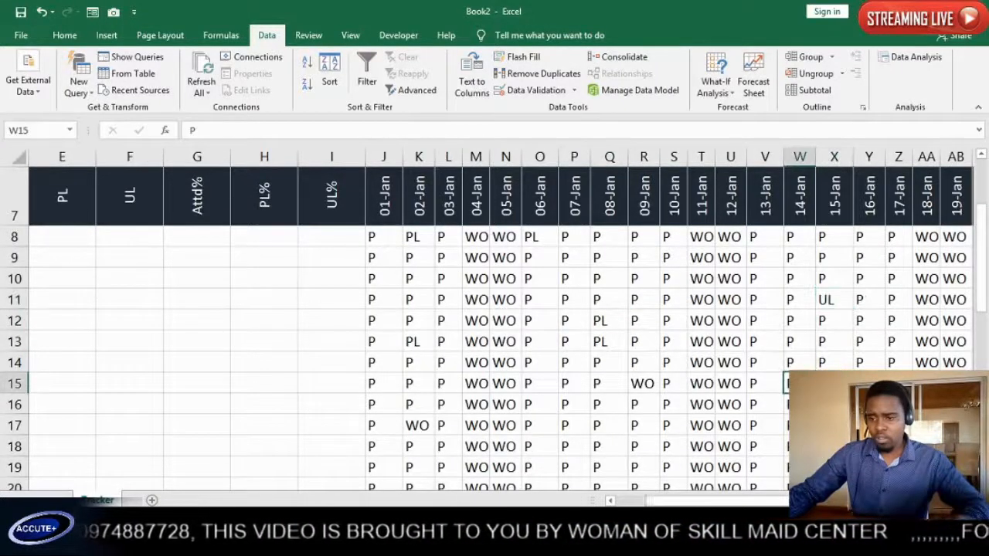
click(822, 384)
click(796, 442)
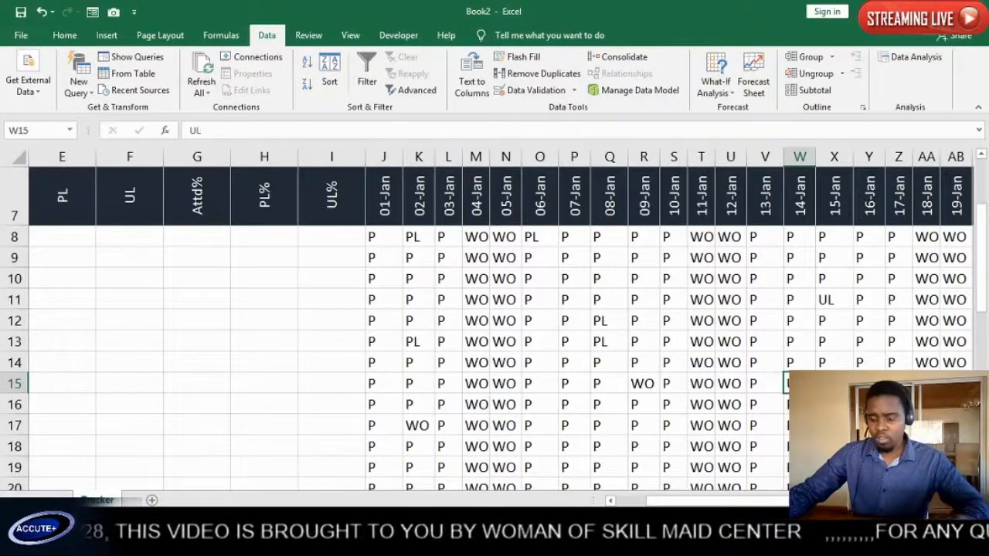
scroll(561, 384, down, 3)
click(447, 346)
click(469, 347)
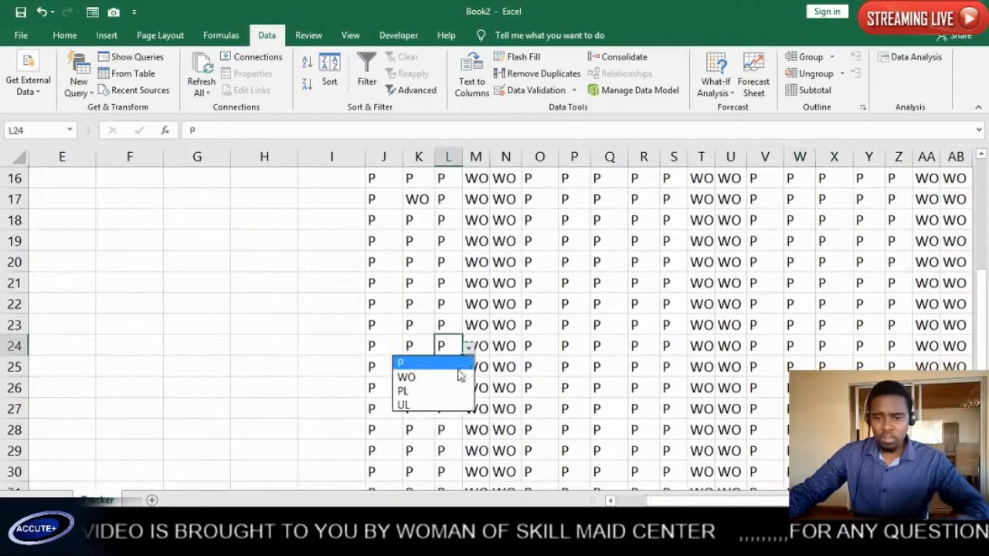
click(434, 405)
- Change Q25 on 08-Jan to WO and X24 on 15-Jan to UL with the validation lists
click(618, 369)
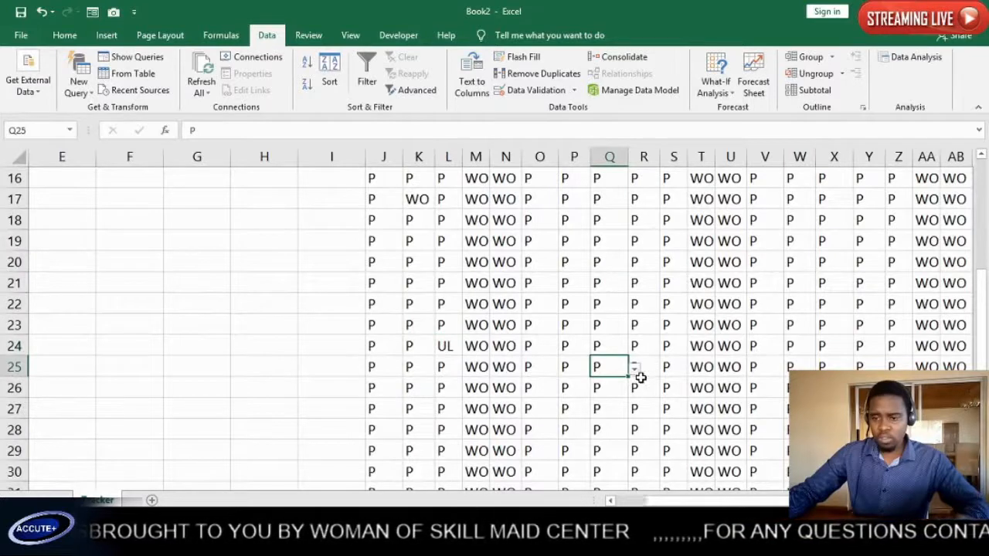
click(633, 369)
click(592, 397)
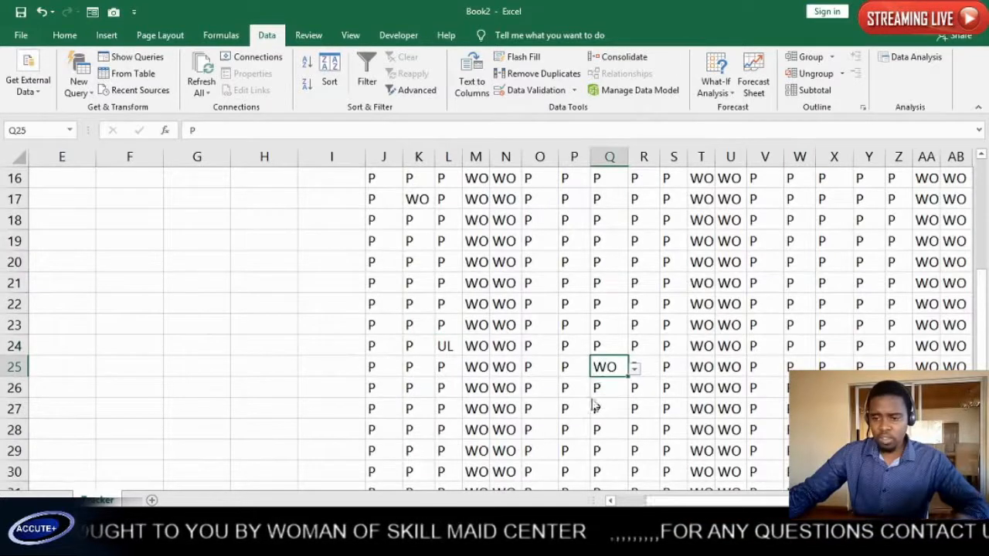
click(802, 337)
click(824, 346)
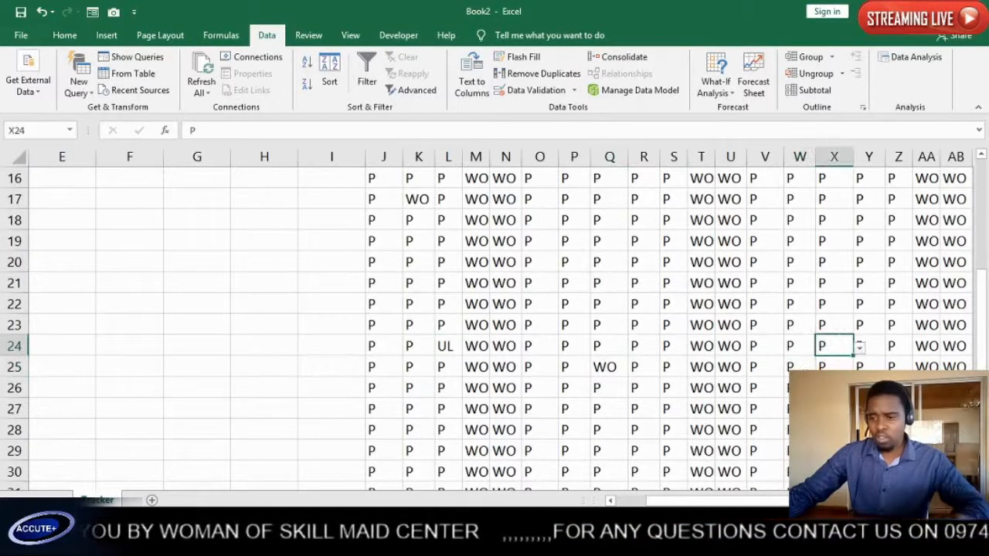
click(860, 347)
click(782, 405)
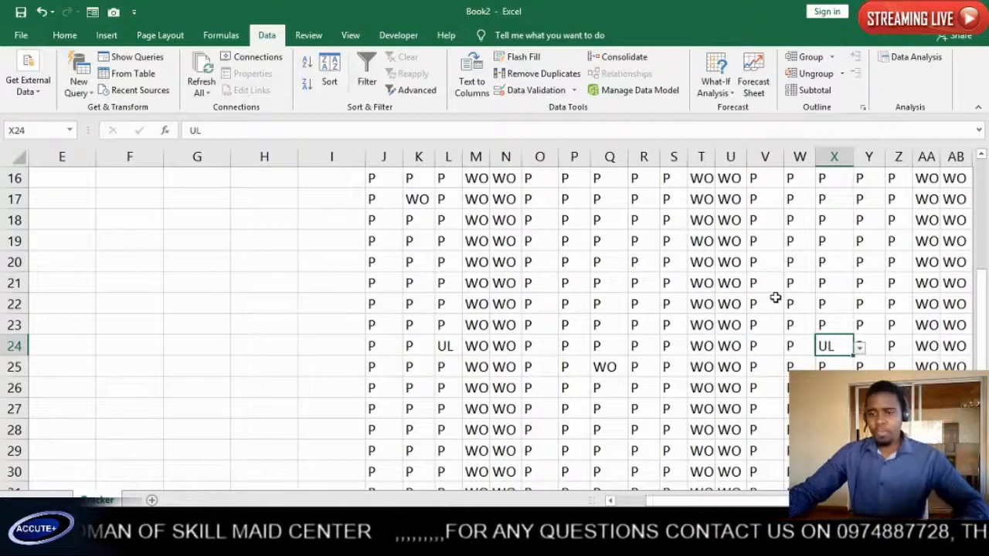
- Review the filled attendance codes across all employee rows and the date columns through 07-Feb
scroll(775, 298, up, 5)
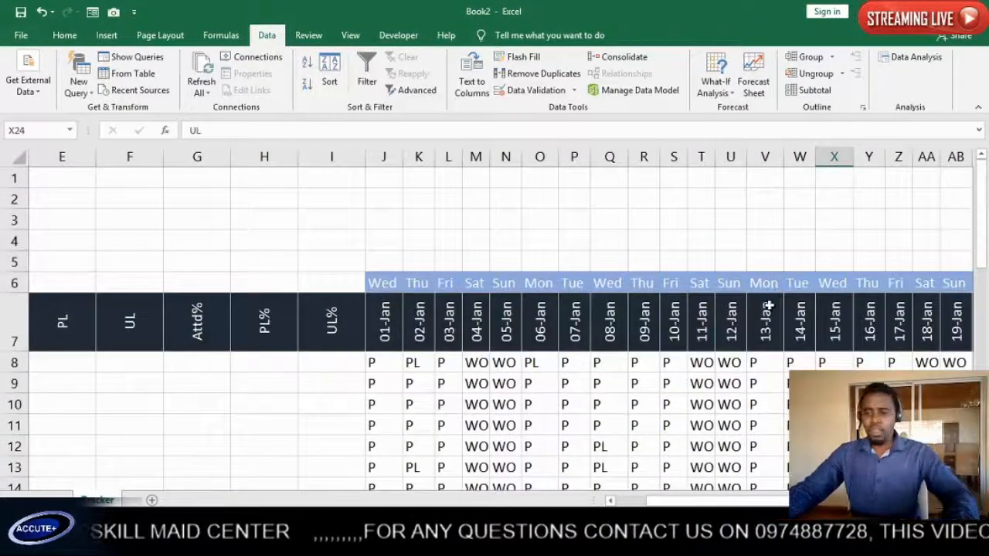
scroll(769, 306, down, 3)
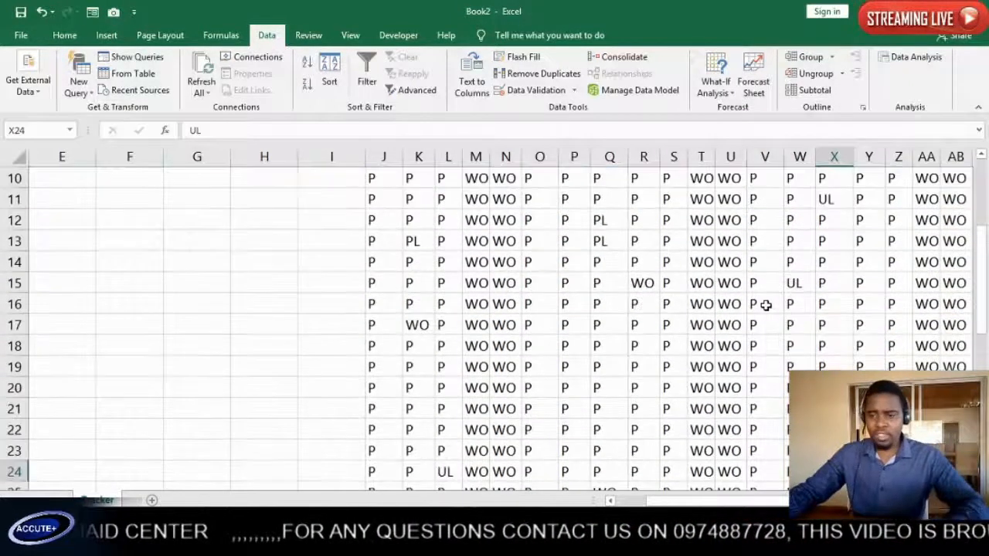
scroll(763, 306, down, 2)
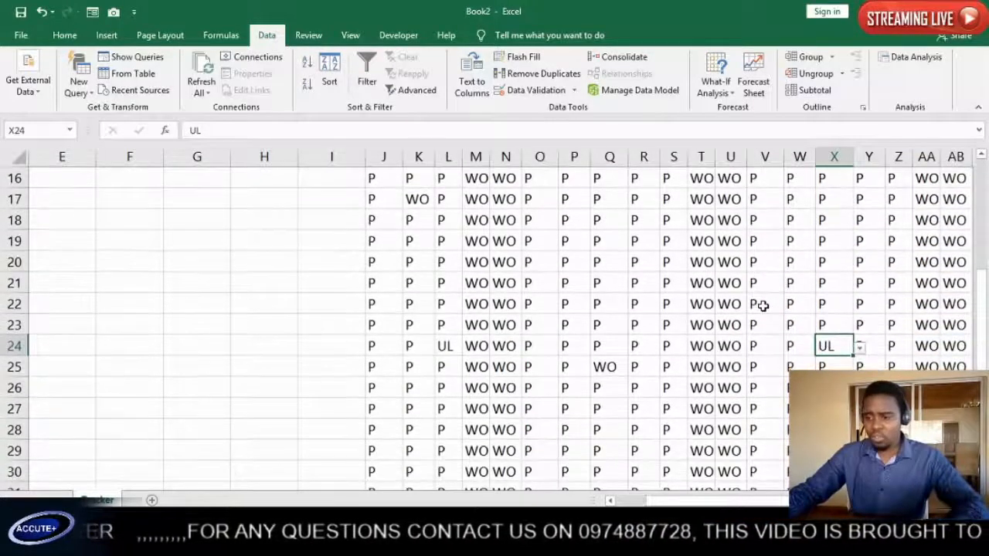
scroll(763, 306, down, 4)
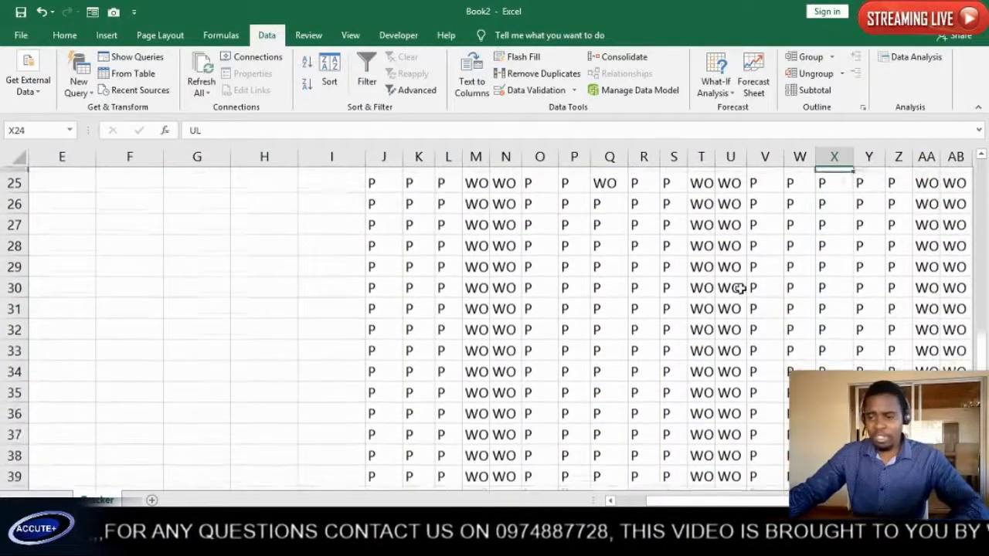
scroll(696, 316, up, 1)
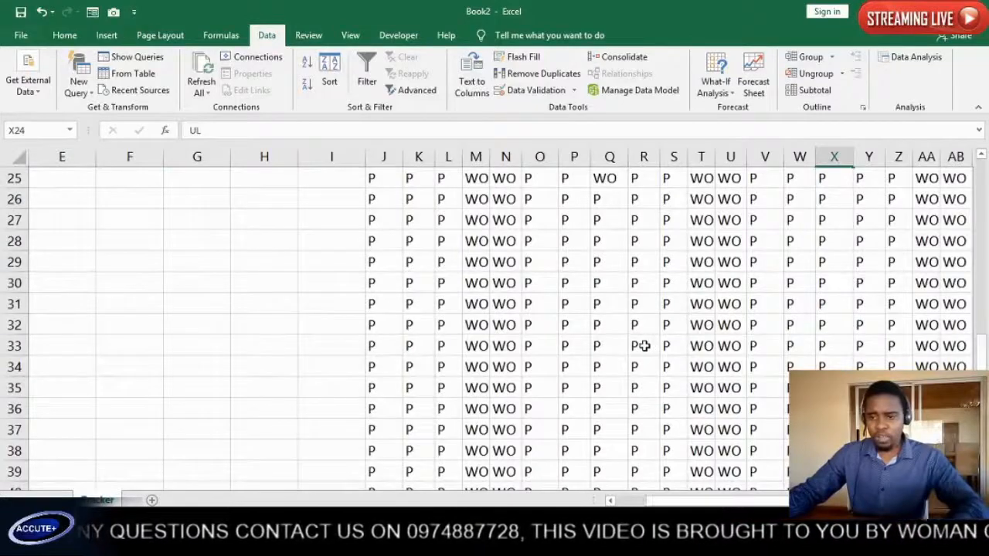
ctrl+scroll(644, 346, down, 2)
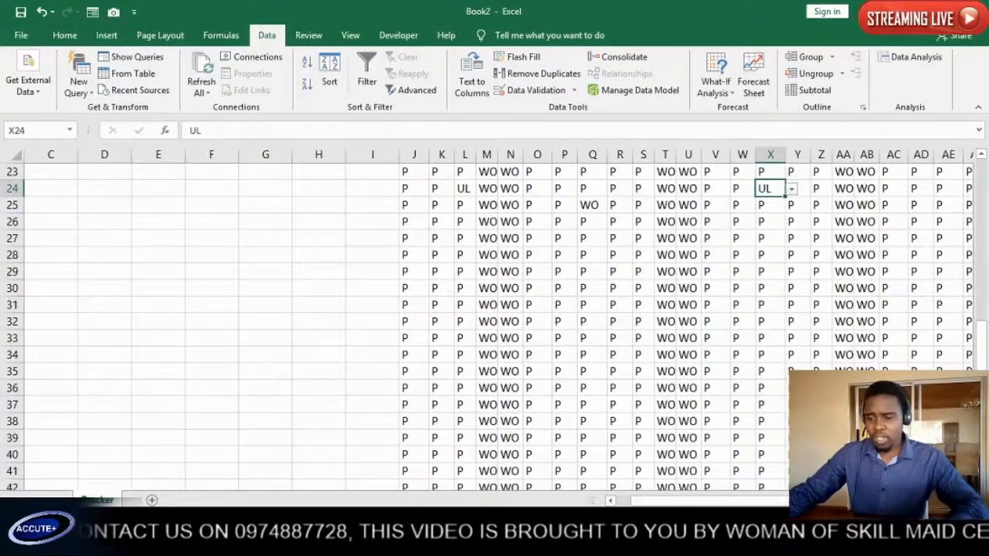
scroll(795, 357, right, 10)
scroll(659, 338, up, 5)
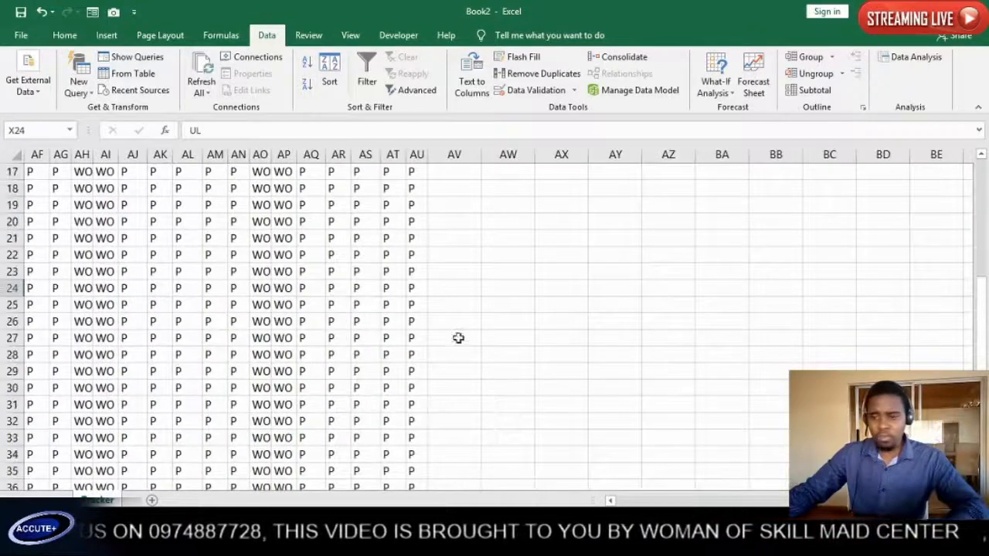
scroll(213, 299, up, 3)
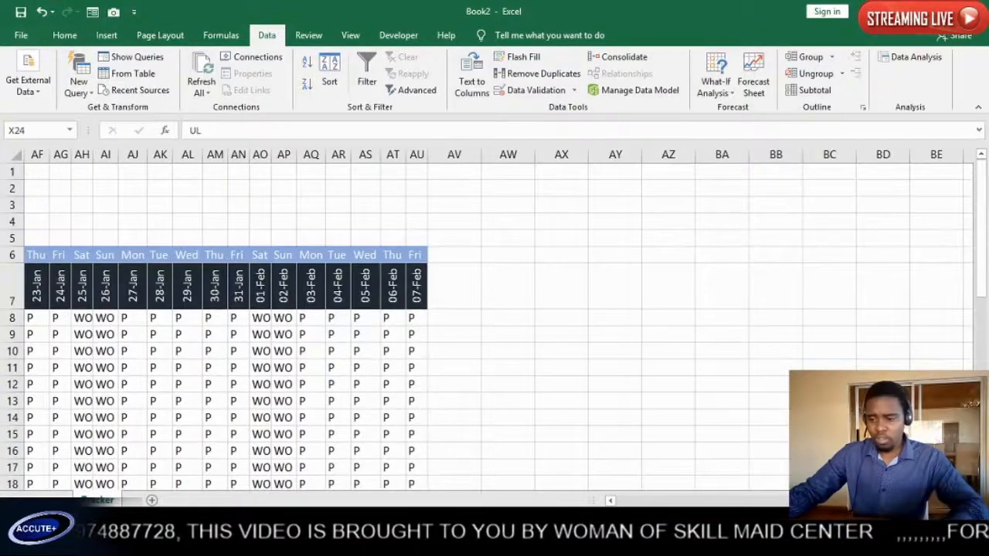
scroll(697, 399, left, 8)
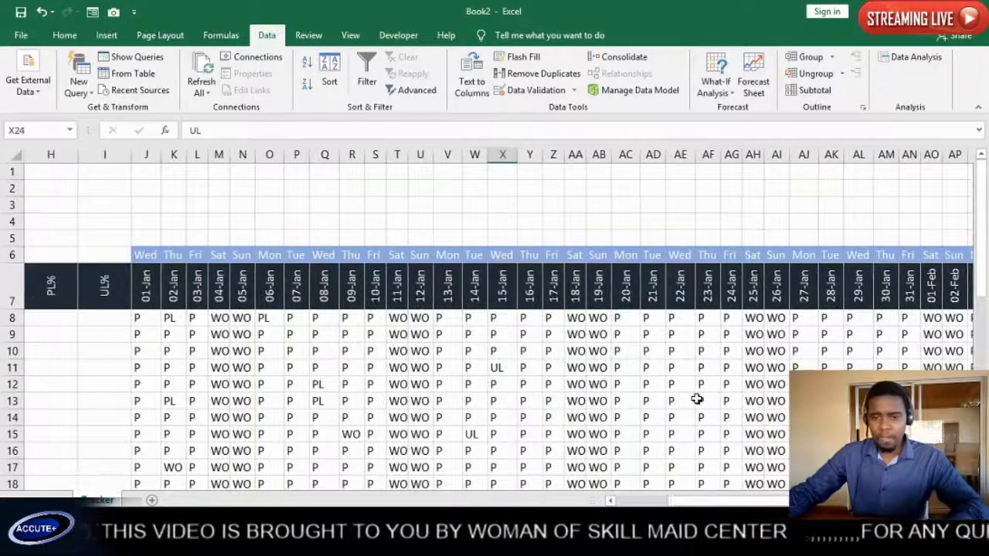
scroll(697, 398, down, 2)
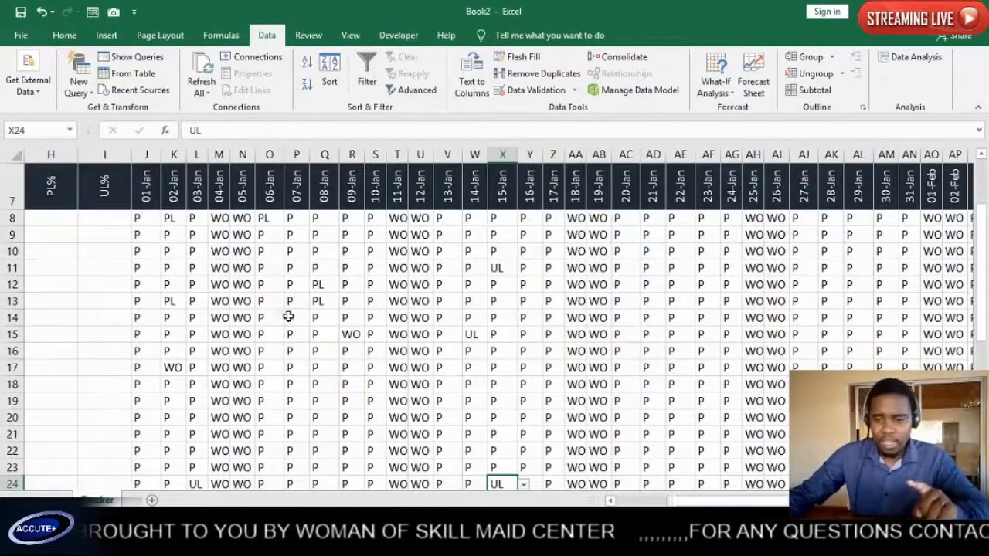
- Select the attendance range J8:AU44 and set up an Equal To conditional formatting rule for cells equal to P
click(137, 220)
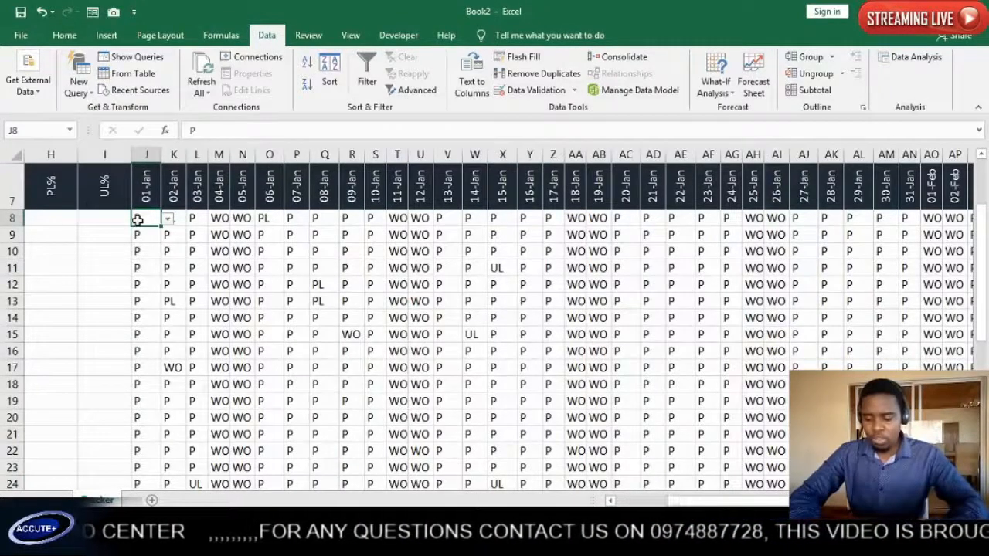
key(ctrl+shift+Right)
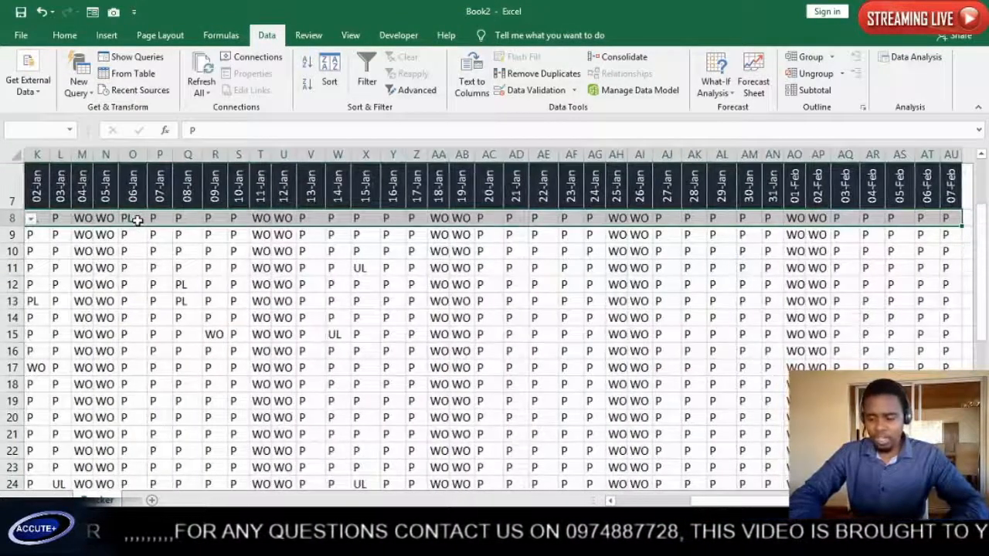
key(ctrl+shift+Down)
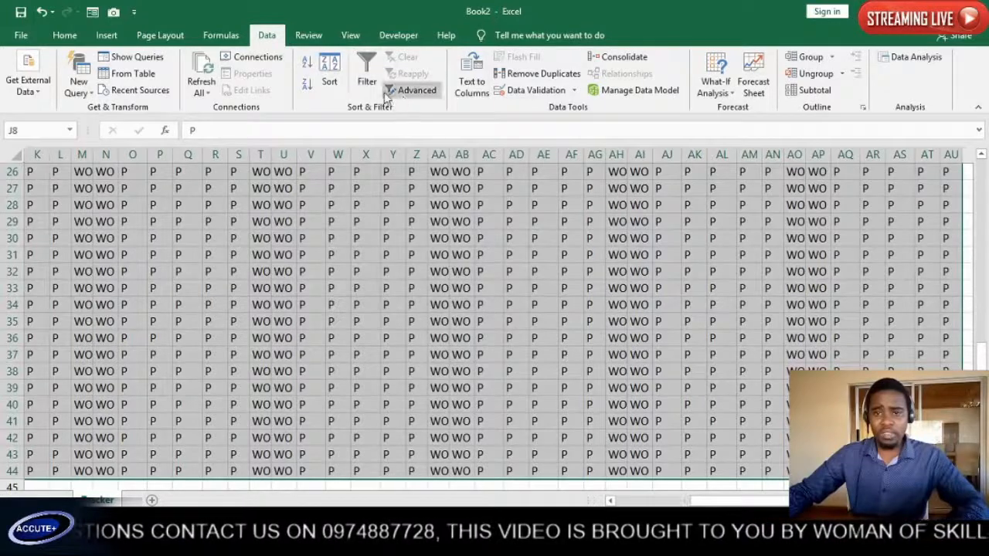
click(64, 35)
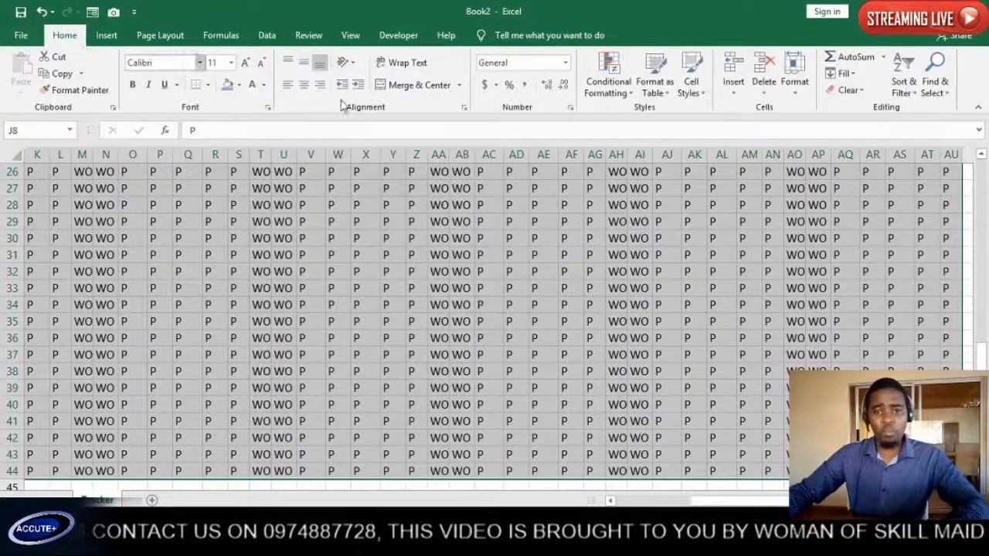
click(608, 78)
mouse_move(669, 151)
mouse_move(667, 116)
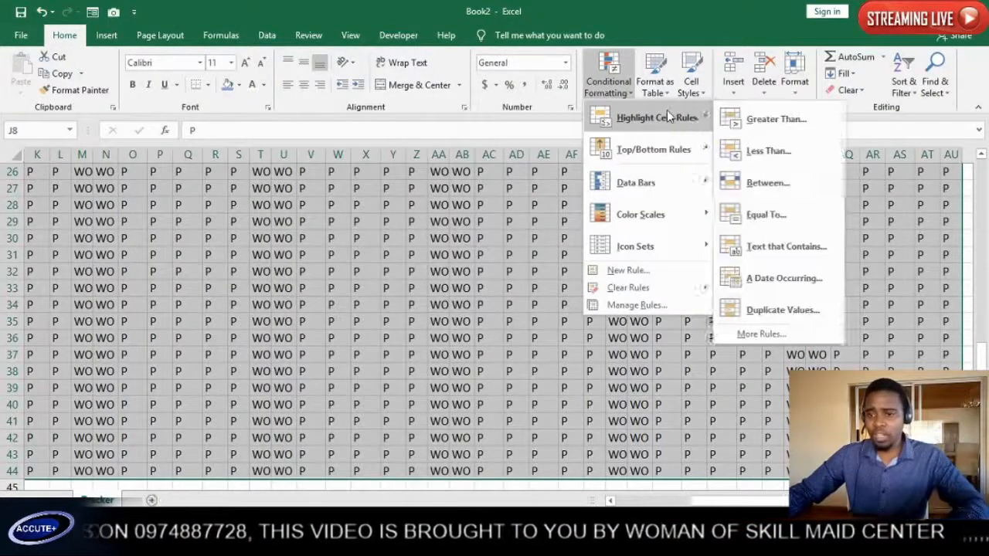
click(784, 222)
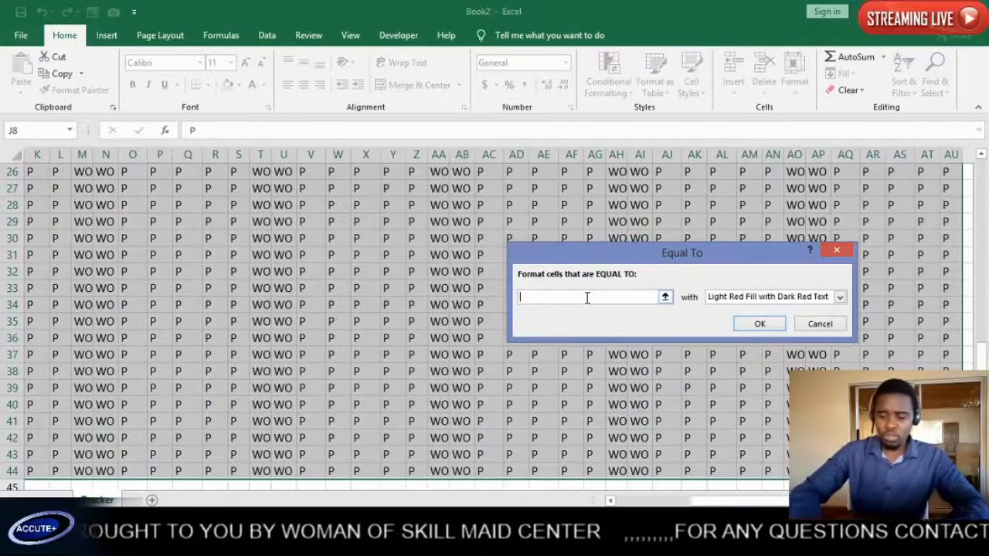
text(P)
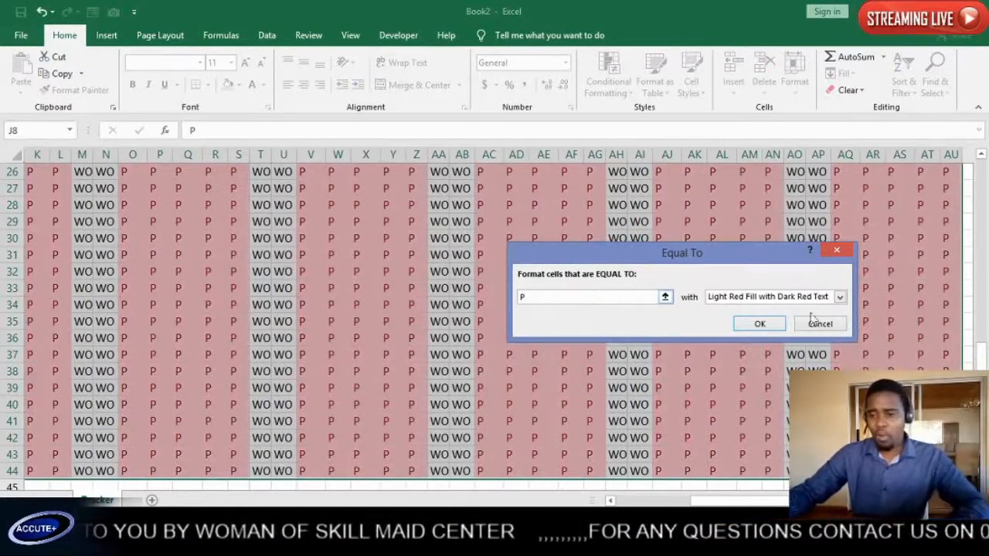
- Give the P rule a custom format with a dark green fill and apply it to the attendance range
click(839, 299)
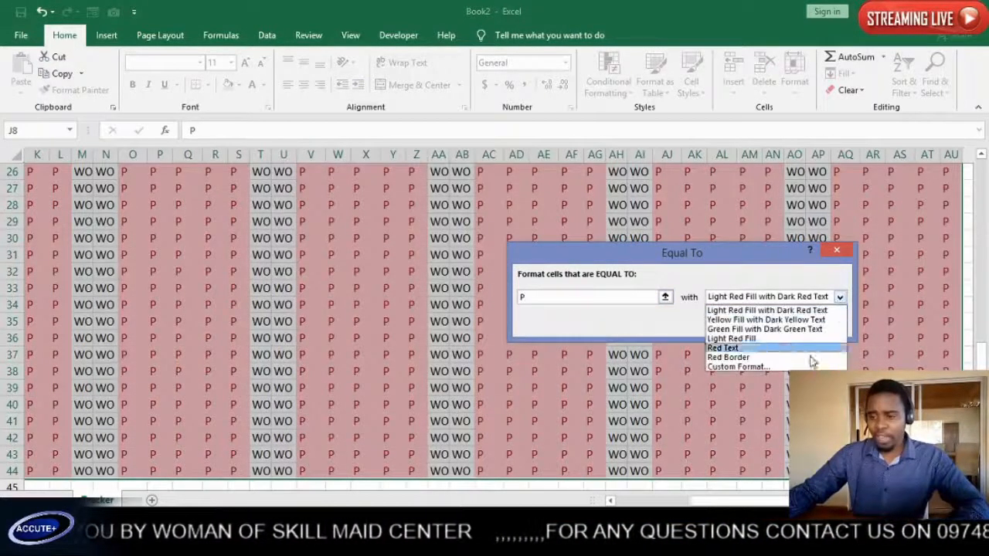
click(752, 369)
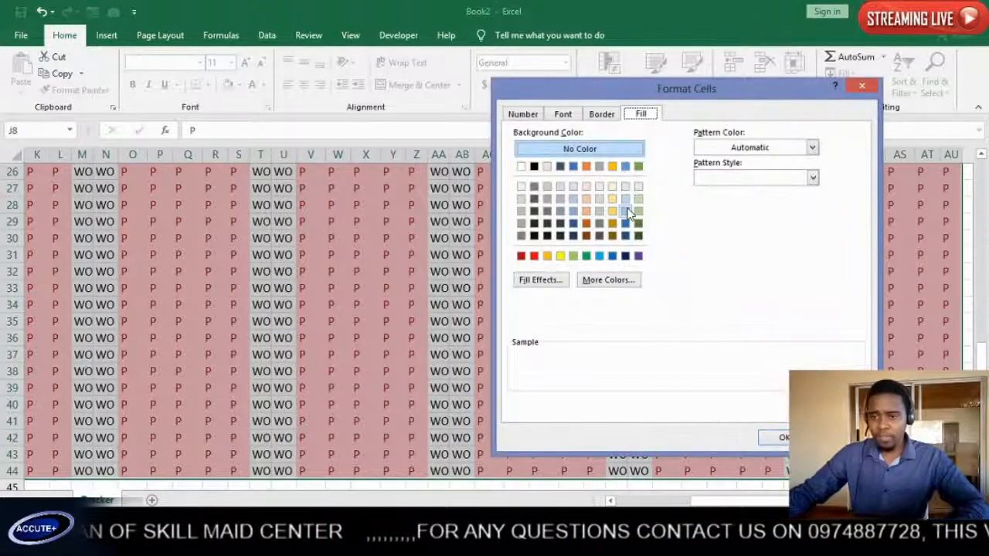
click(638, 223)
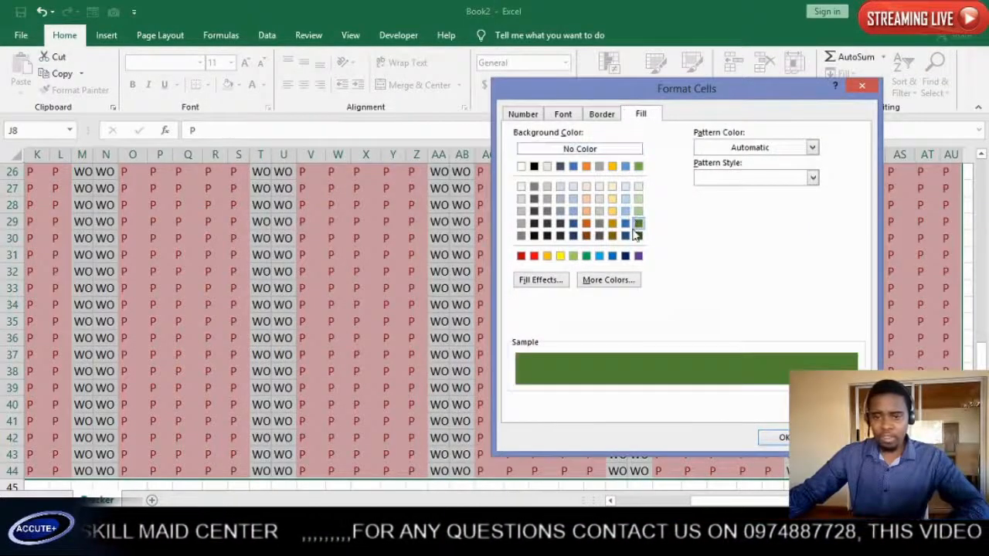
click(782, 439)
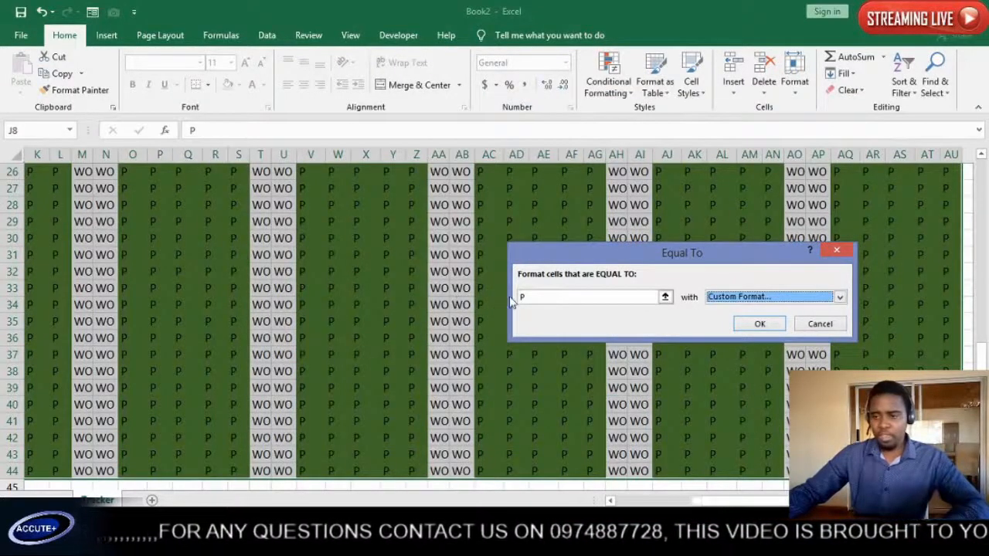
click(761, 324)
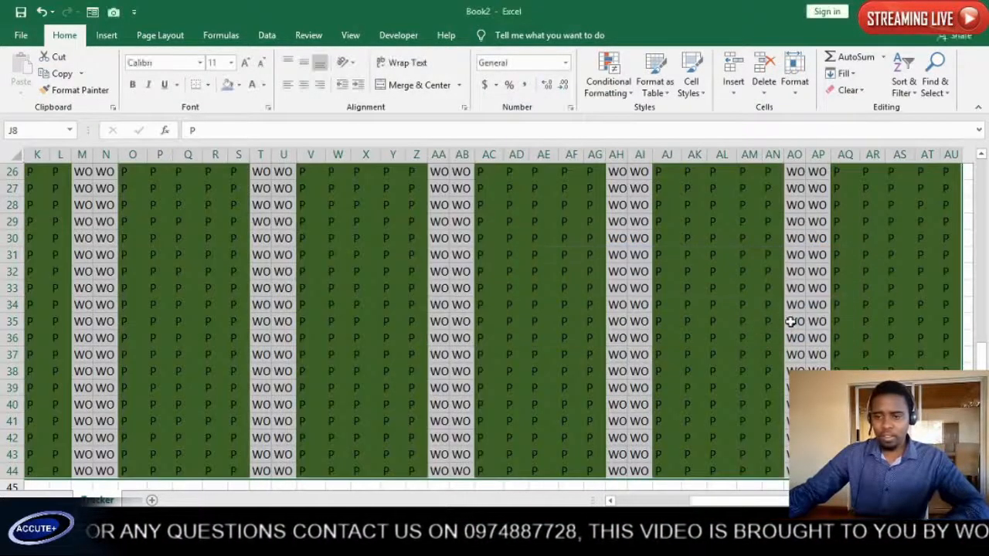
- Add an Equal To conditional formatting rule to the attendance range that fills cells equal to PL with a custom dark blue
scroll(709, 311, up, 8)
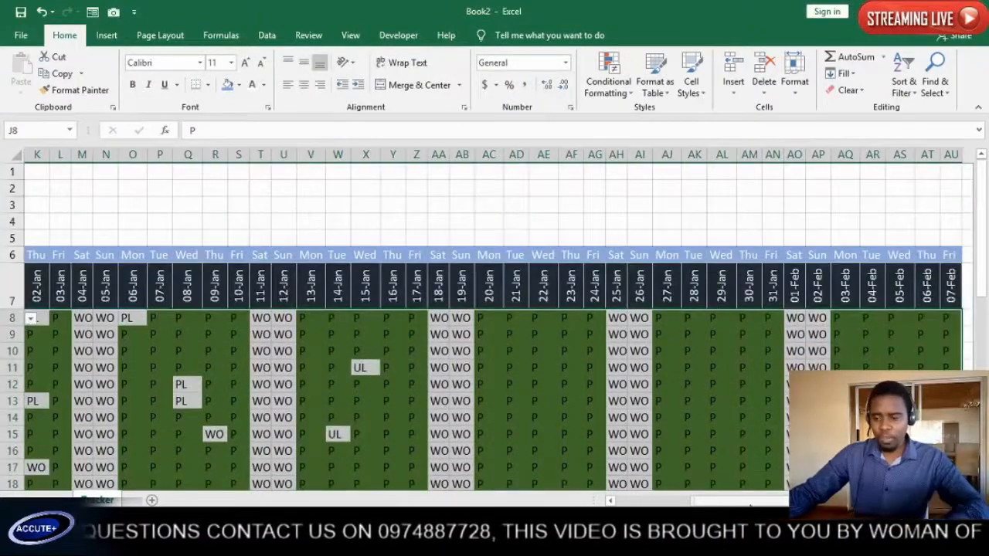
drag(754, 503, 707, 503)
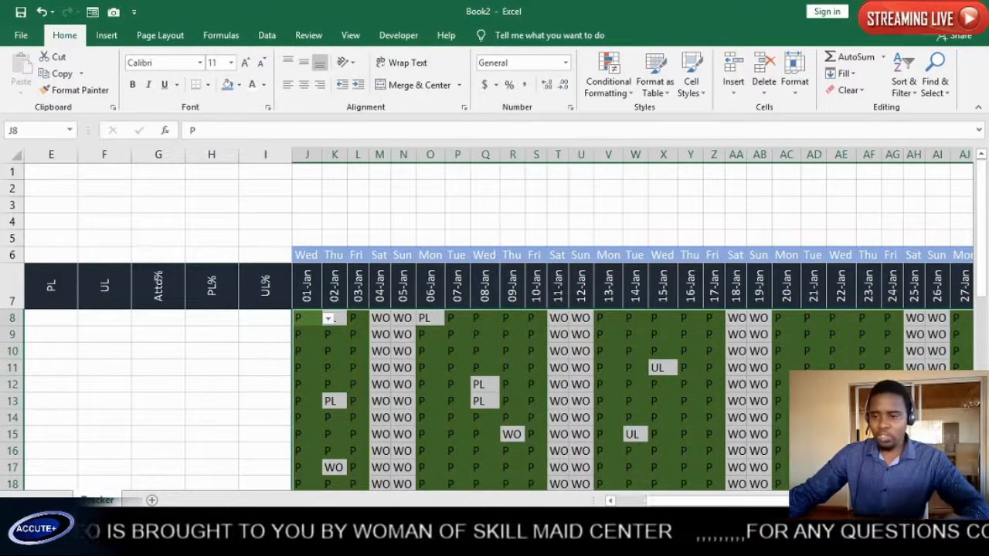
click(608, 74)
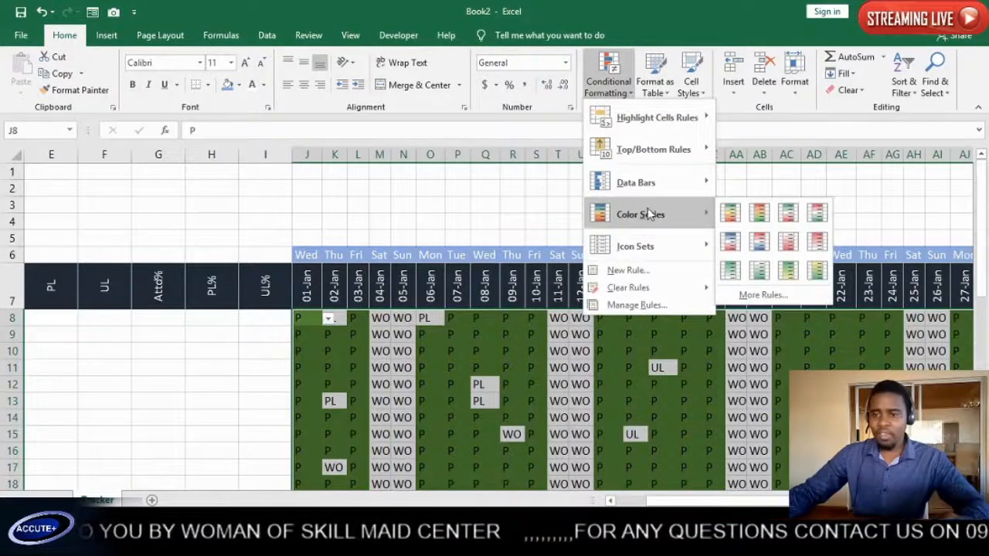
mouse_move(659, 118)
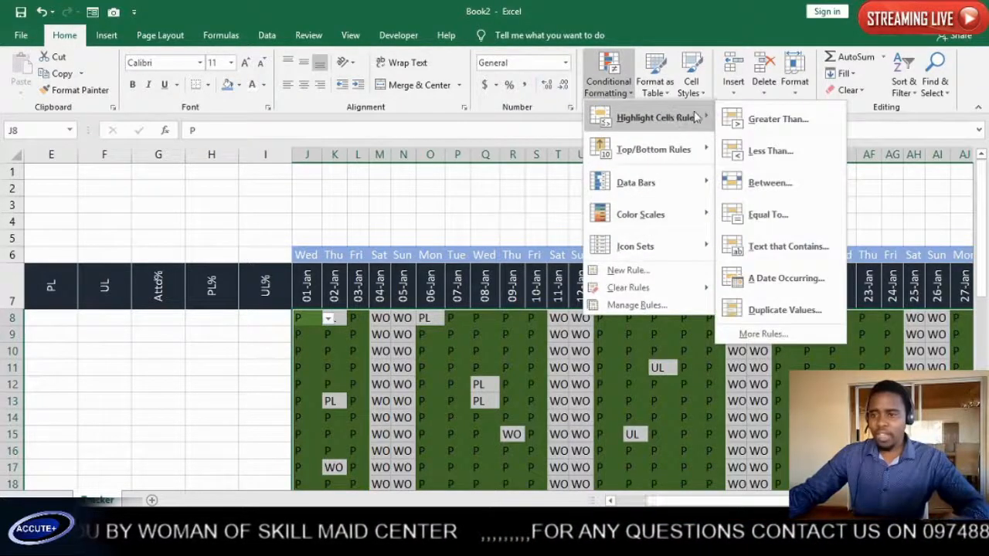
click(769, 215)
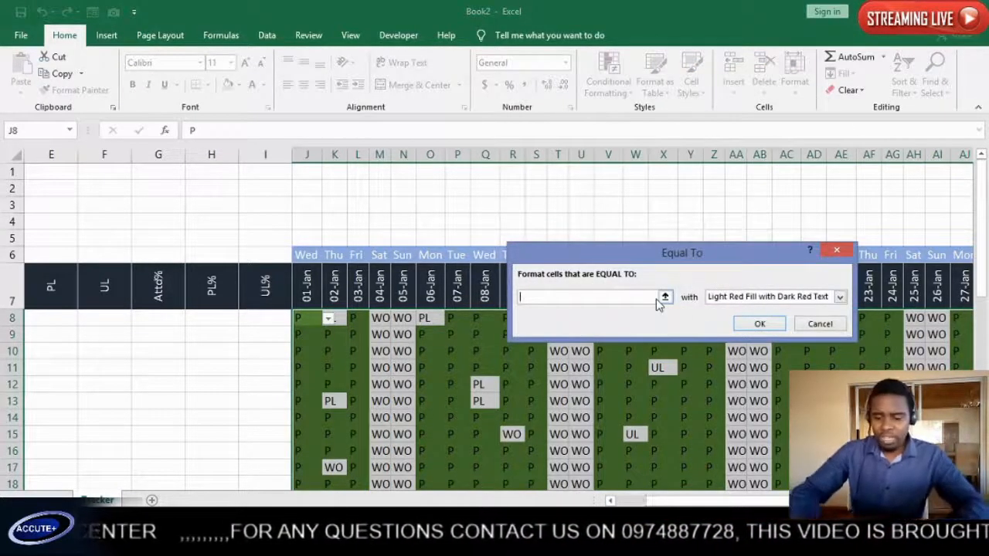
text(PL)
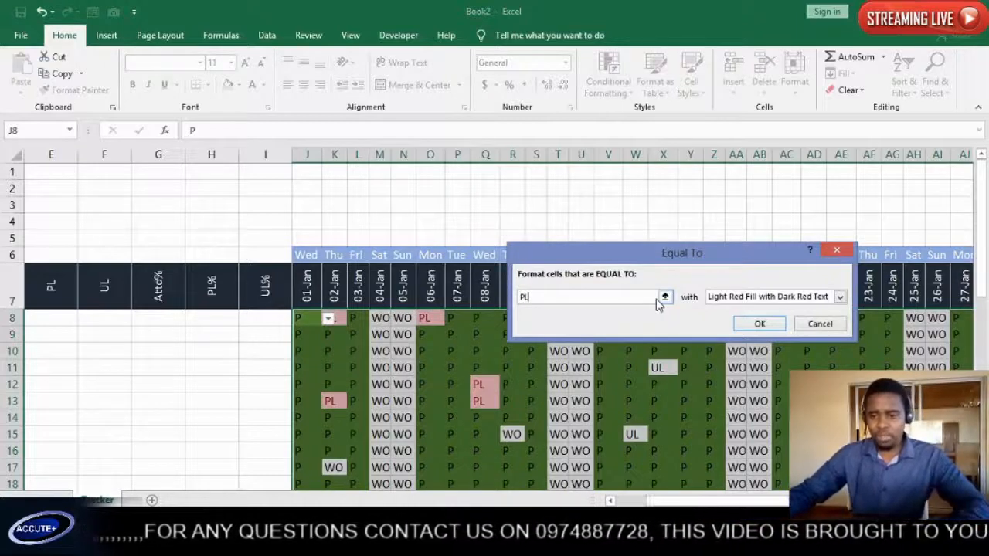
click(838, 297)
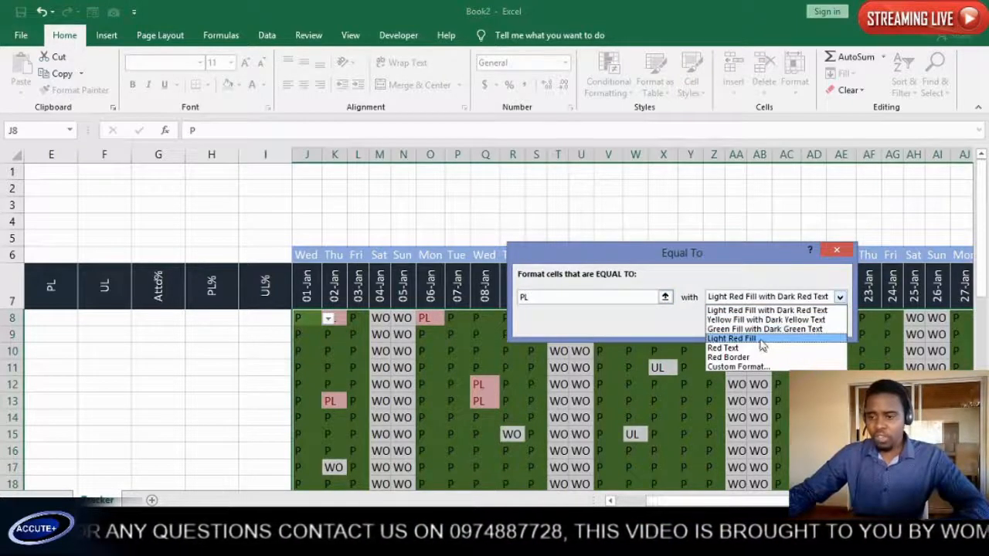
click(734, 367)
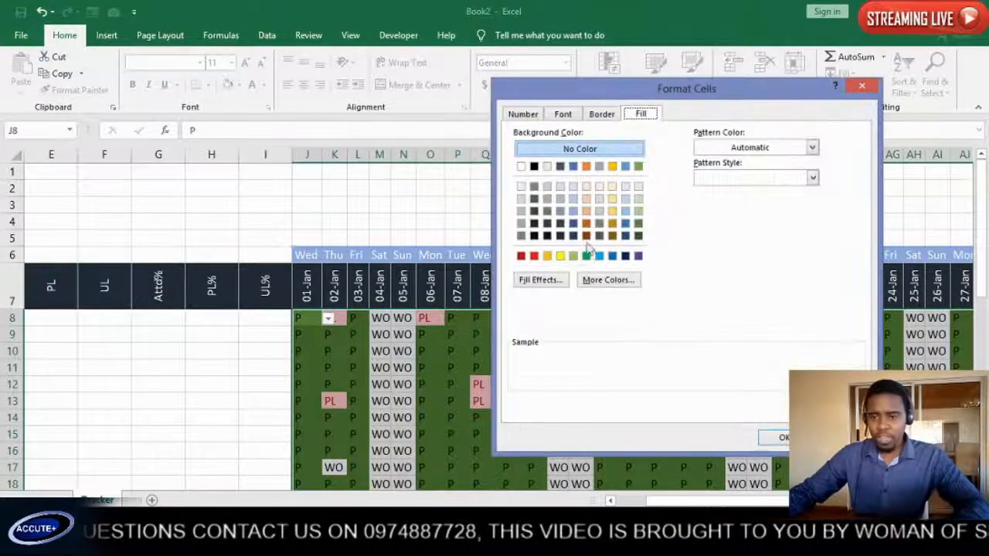
click(626, 223)
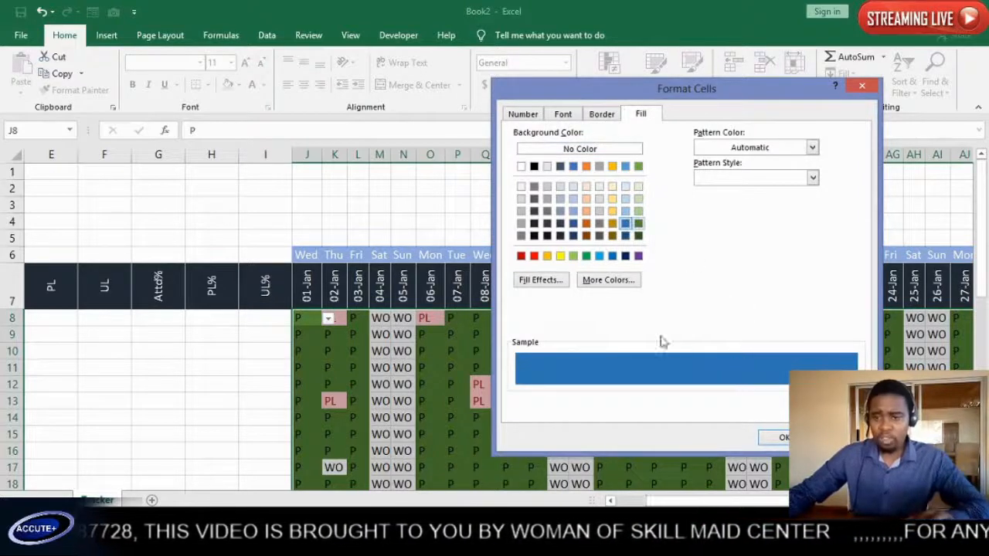
click(785, 438)
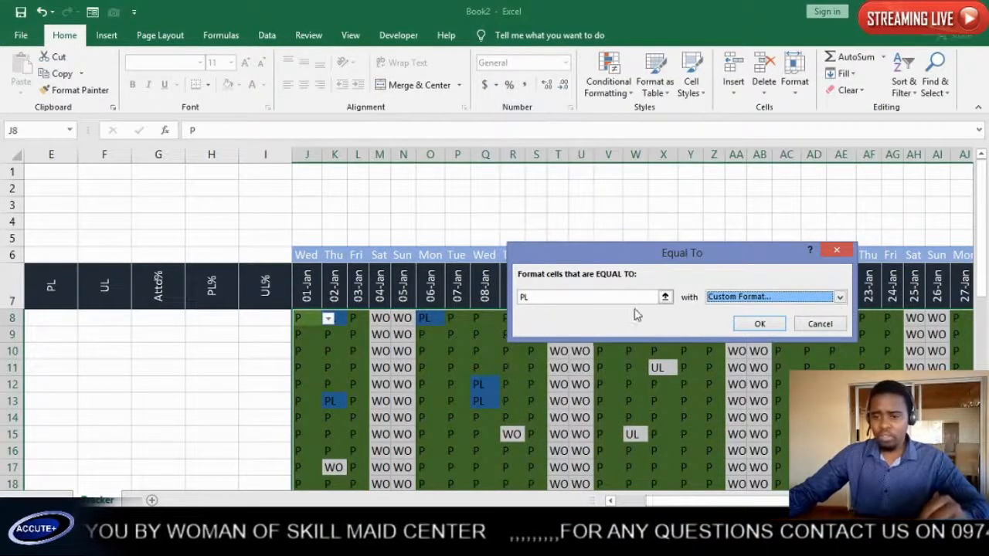
click(760, 324)
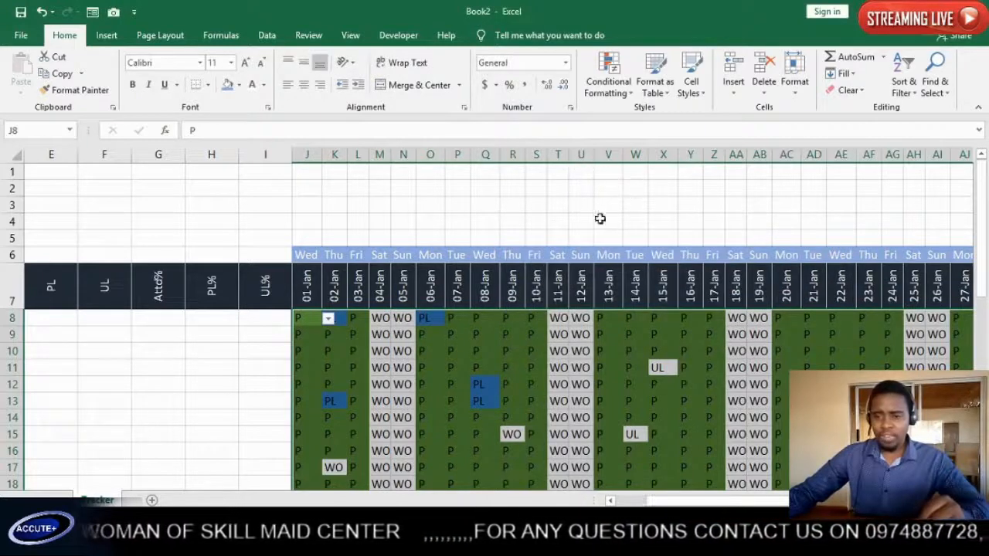
- Add an Equal To conditional formatting rule for the attendance range that gives UL cells a custom bright red fill
click(626, 88)
mouse_move(661, 131)
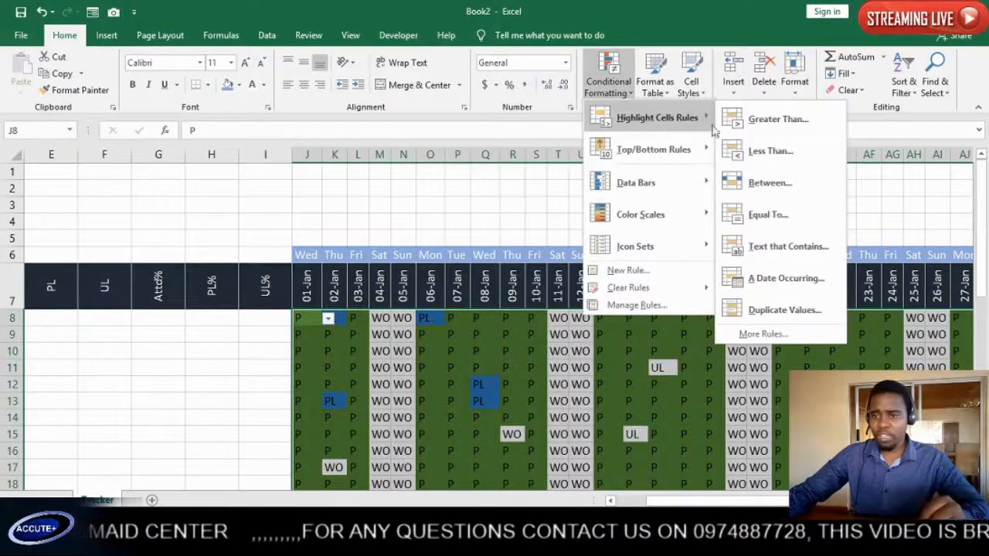
click(769, 217)
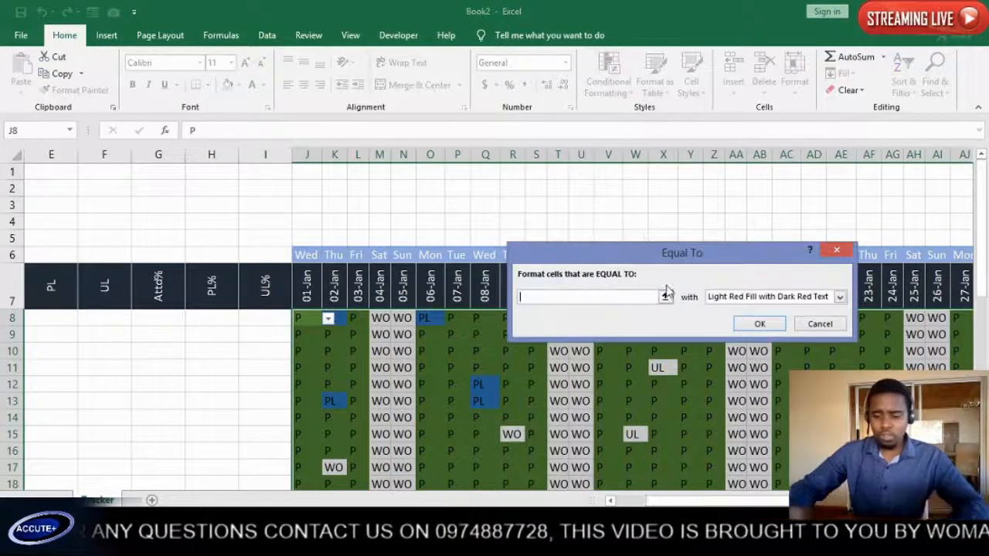
text(U)
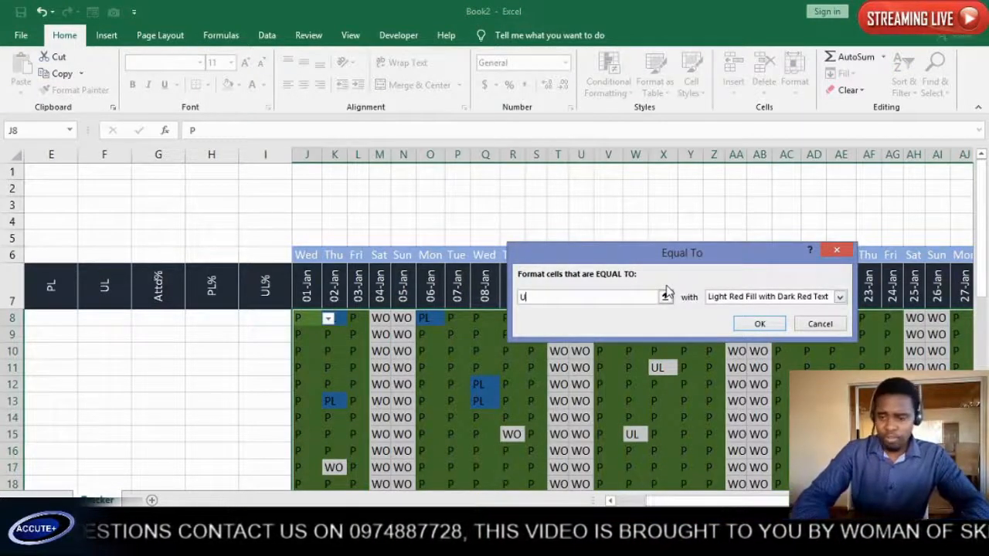
text(L)
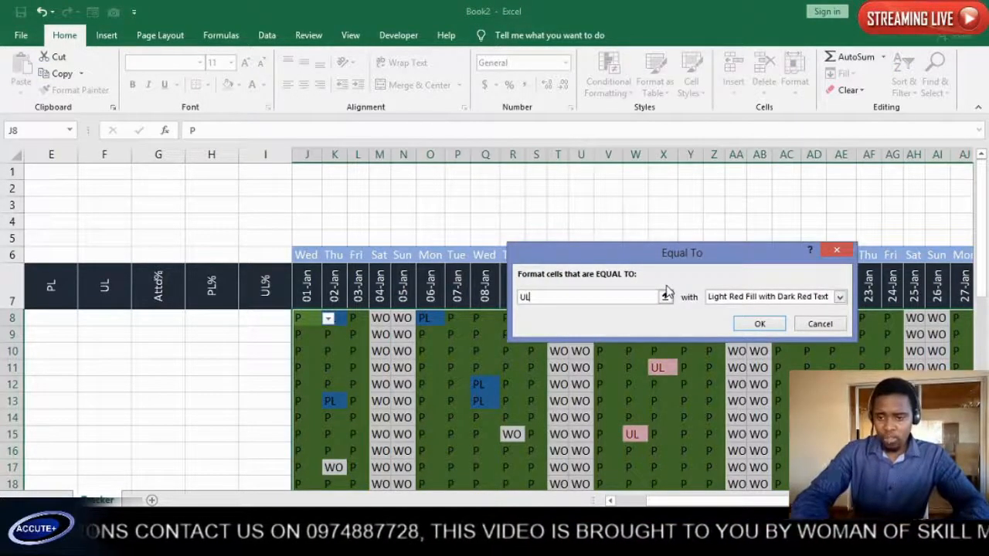
click(840, 299)
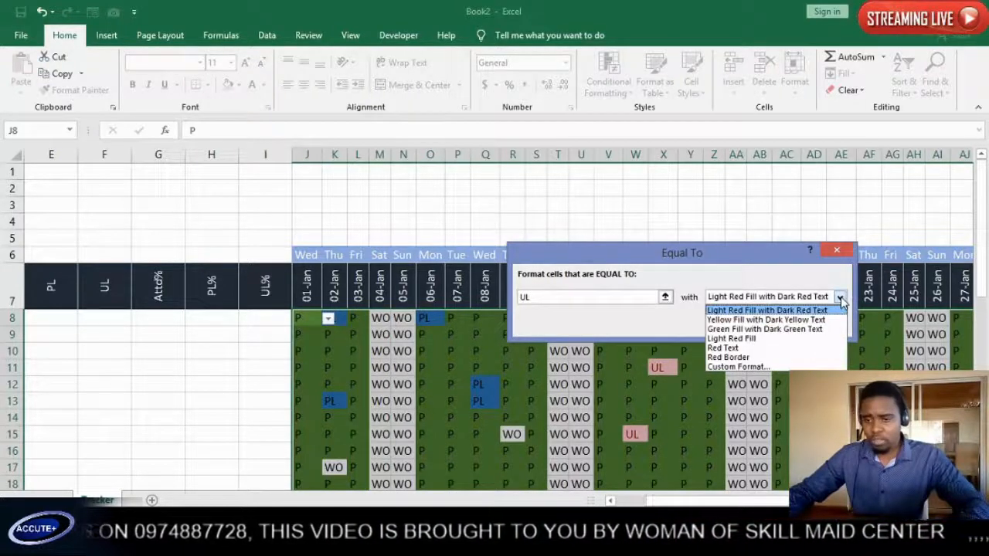
click(750, 368)
click(534, 256)
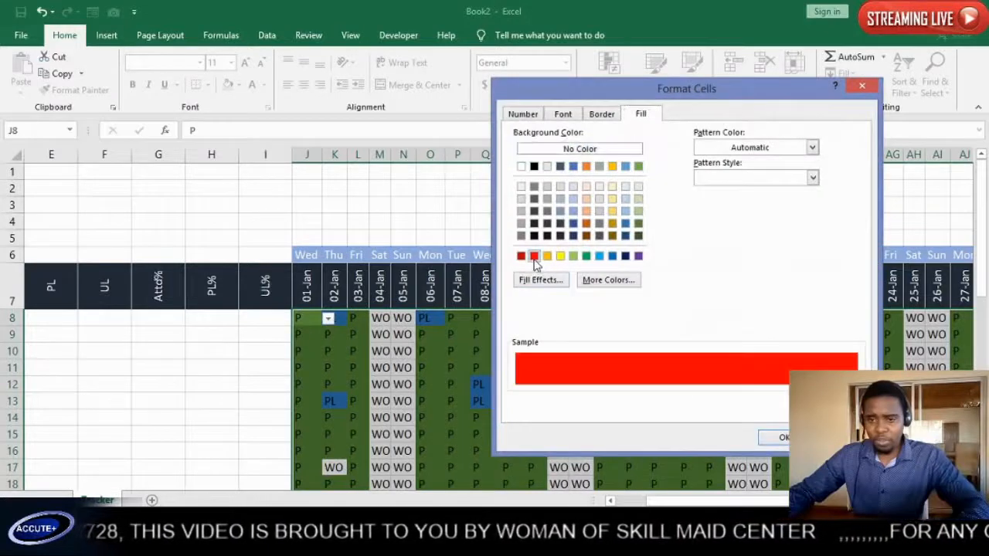
click(782, 438)
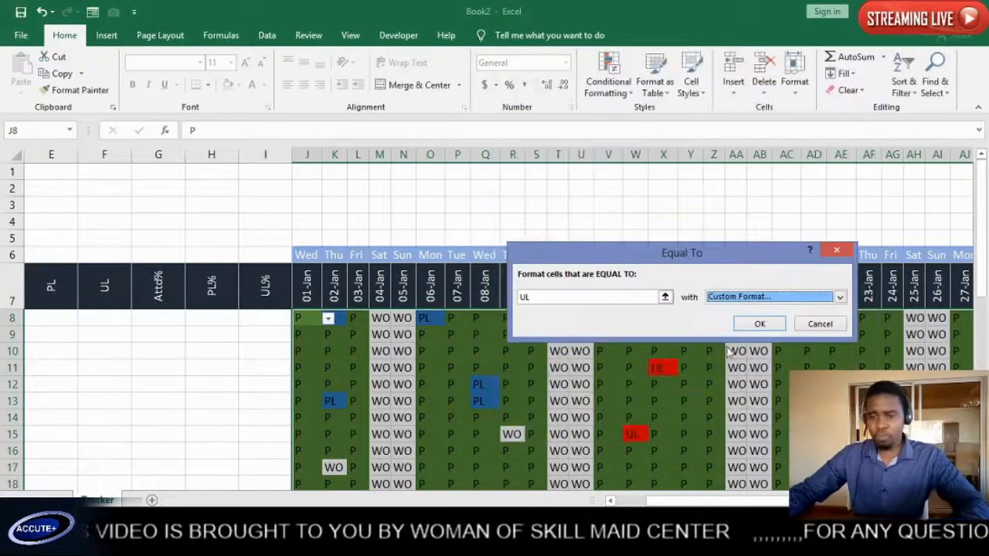
click(760, 325)
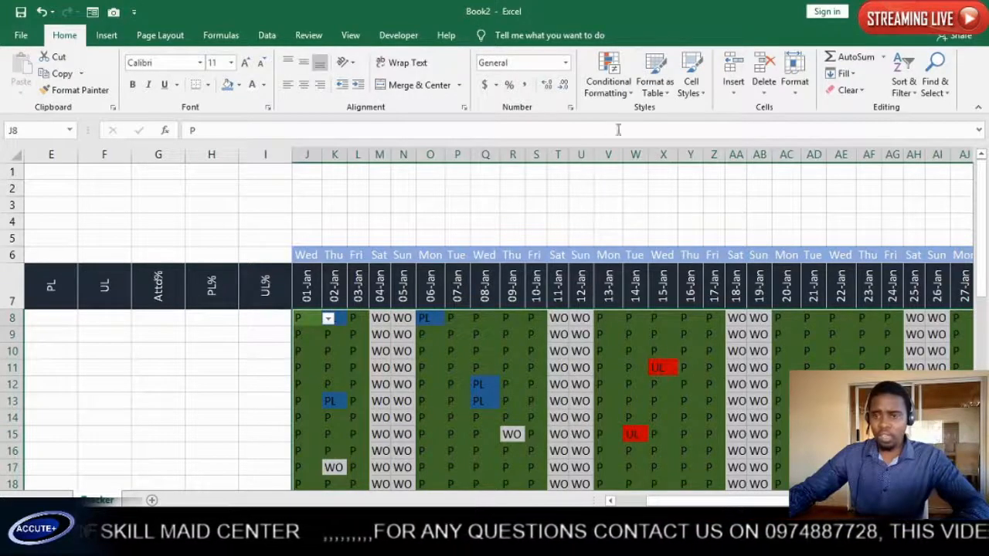
- Create an Equal To conditional formatting rule for WO in the attendance range with a custom dark grey fill
click(627, 91)
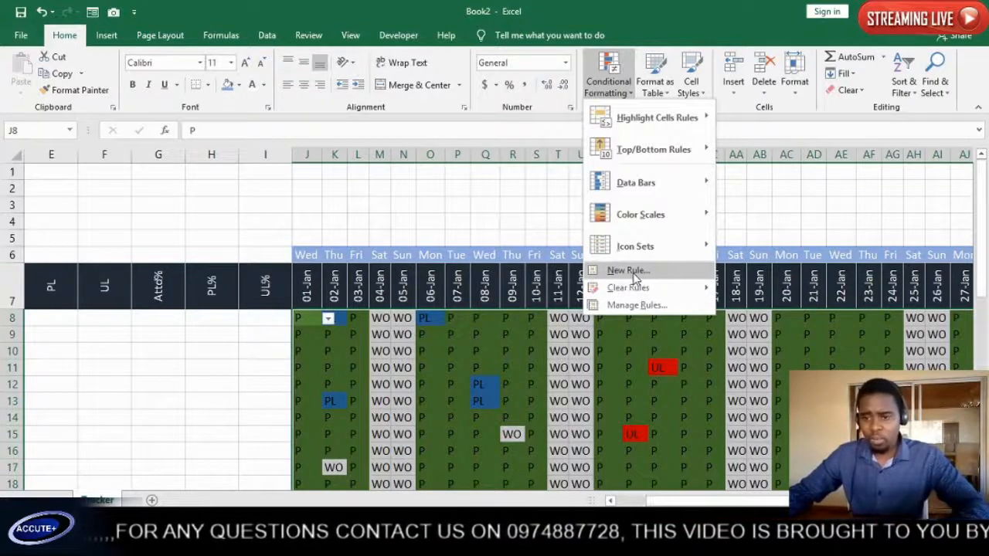
mouse_move(638, 291)
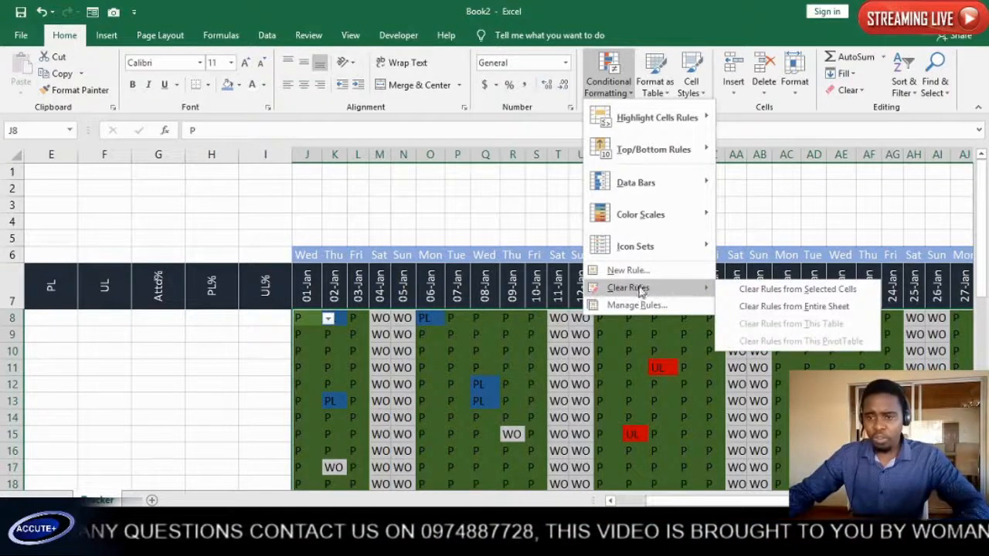
mouse_move(644, 255)
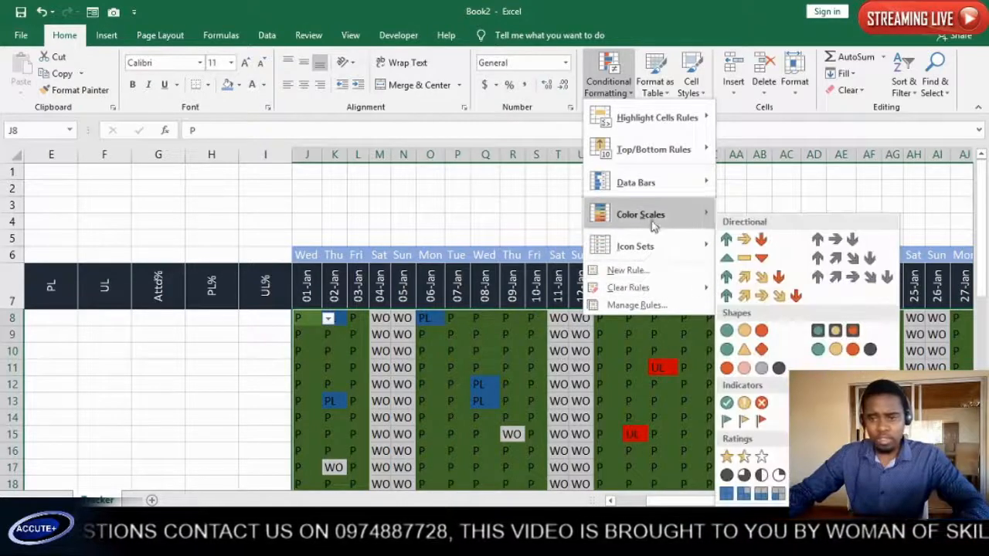
mouse_move(646, 123)
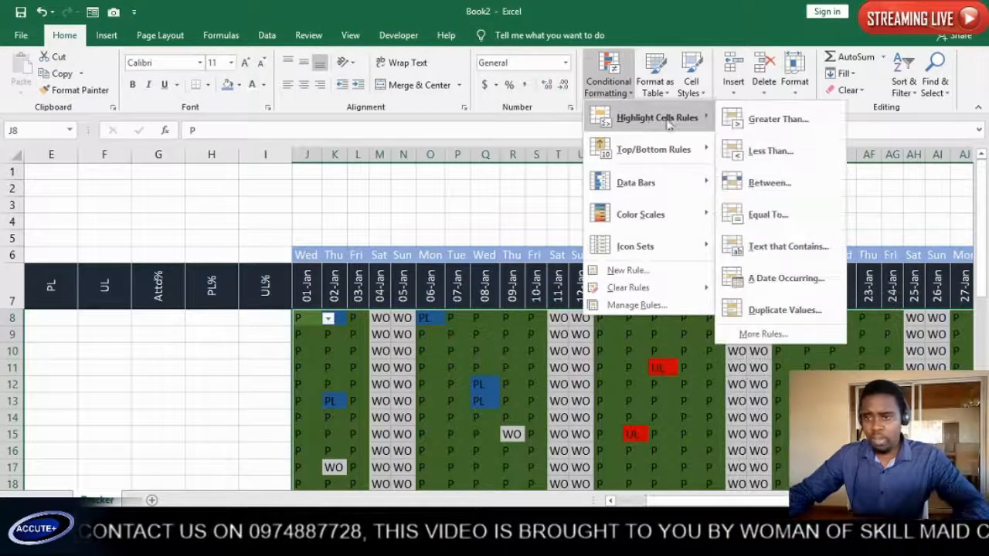
click(760, 214)
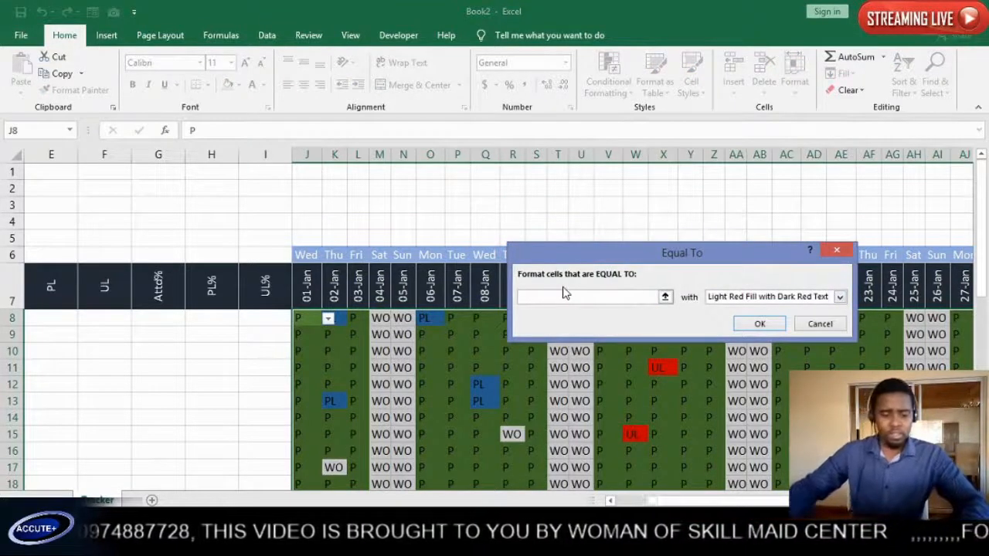
text(WO)
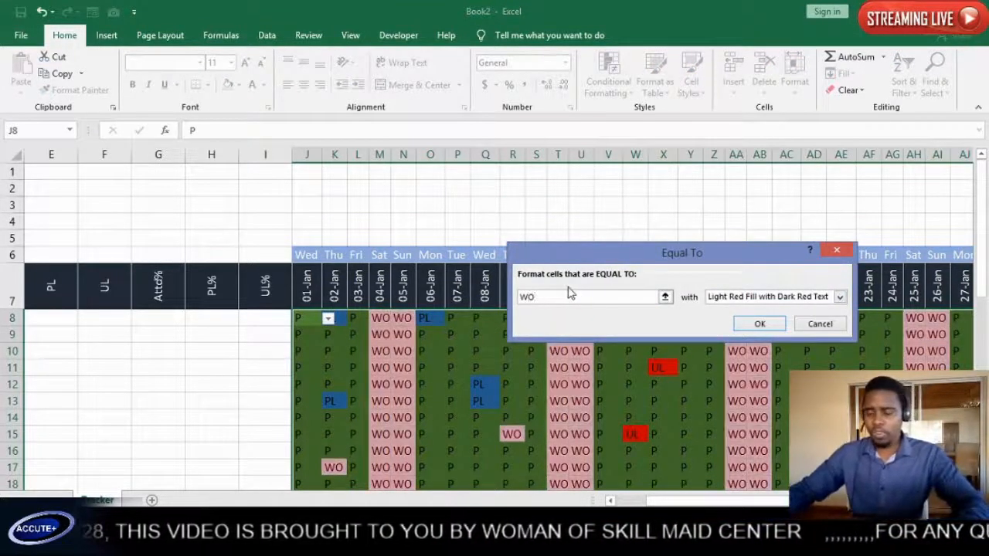
click(840, 298)
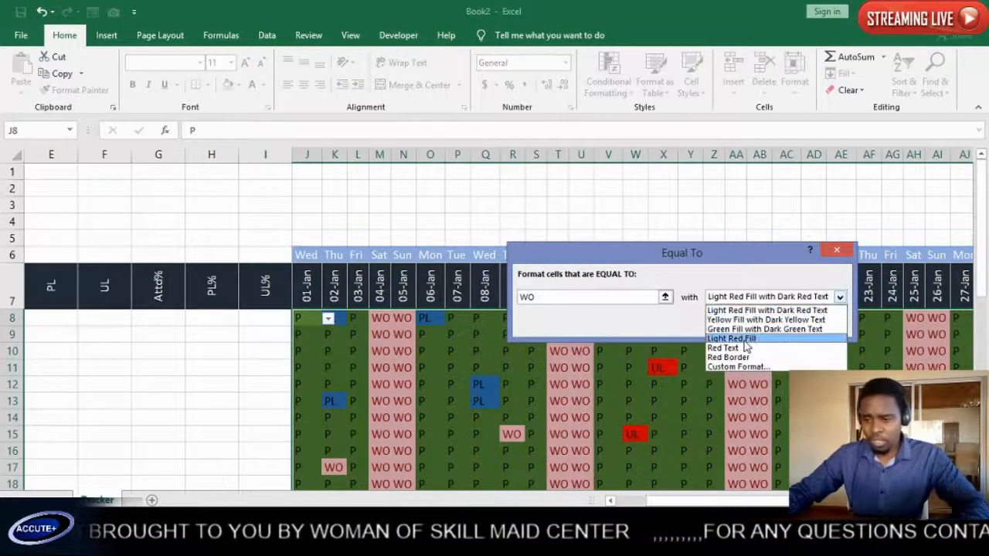
click(737, 367)
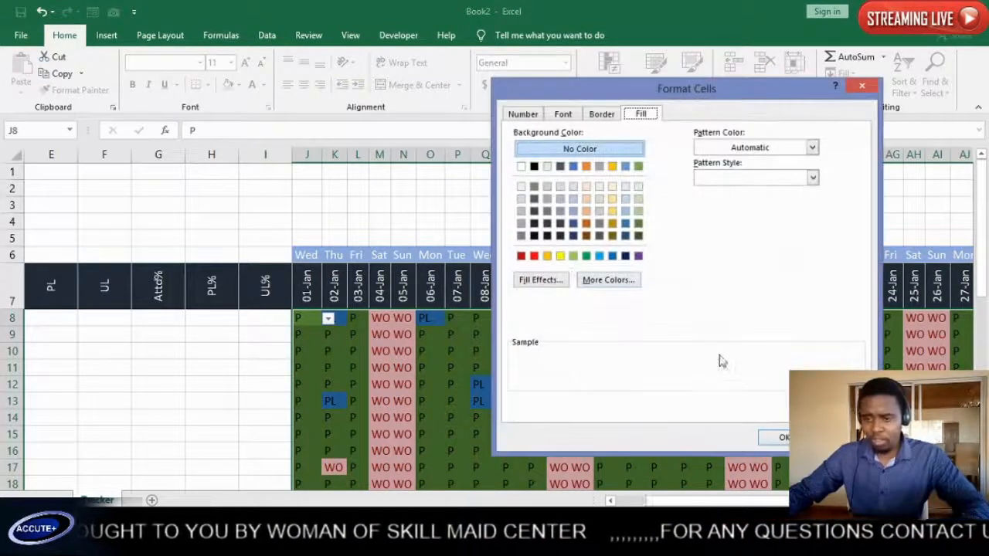
click(534, 188)
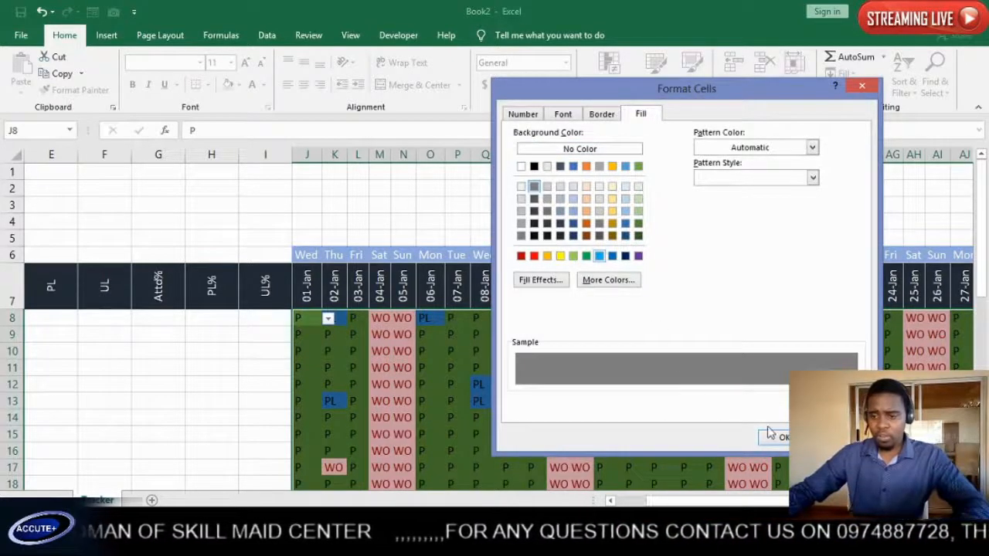
click(775, 436)
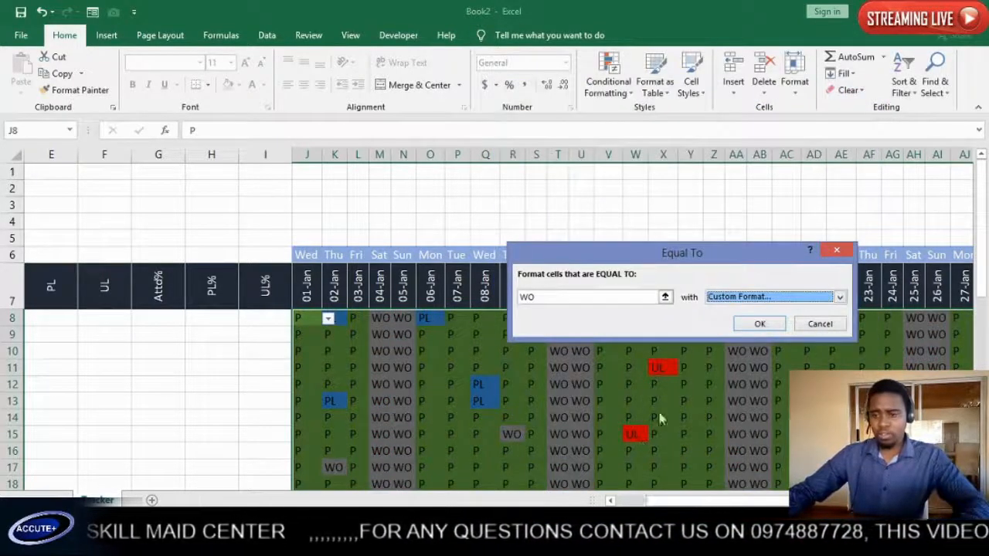
click(763, 324)
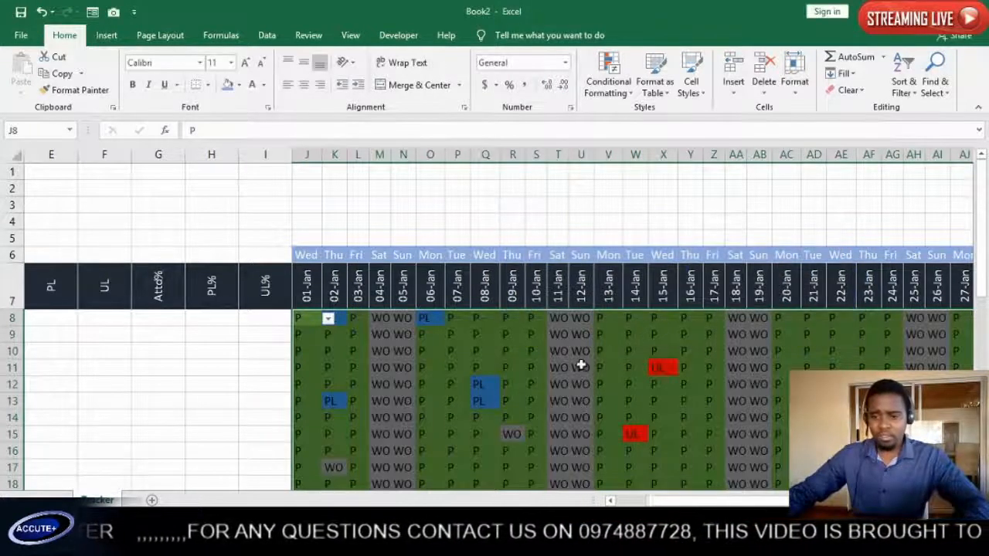
- Examine the color-coded attendance range down to the last employee row and across all dates in Emp 1's row
scroll(536, 361, down, 2)
click(402, 338)
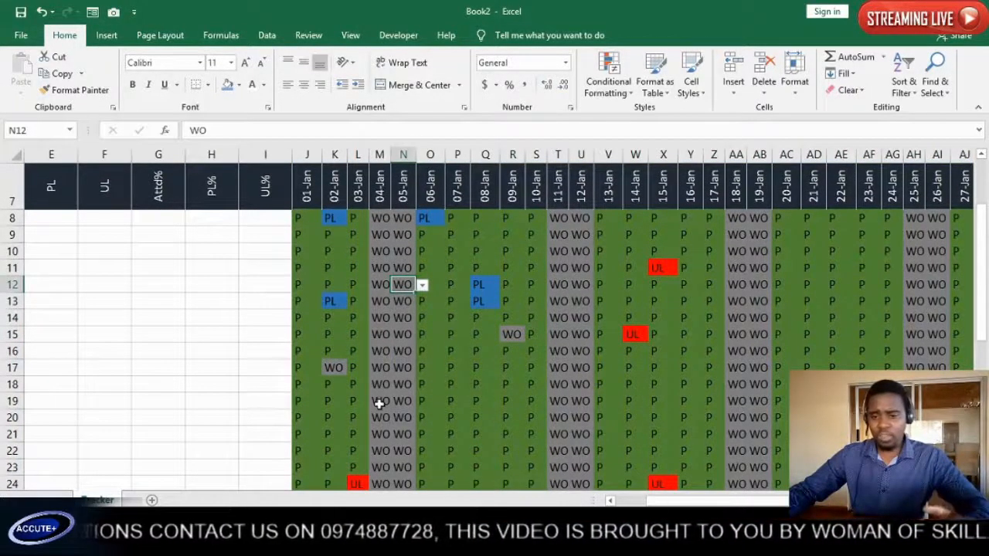
scroll(392, 403, down, 5)
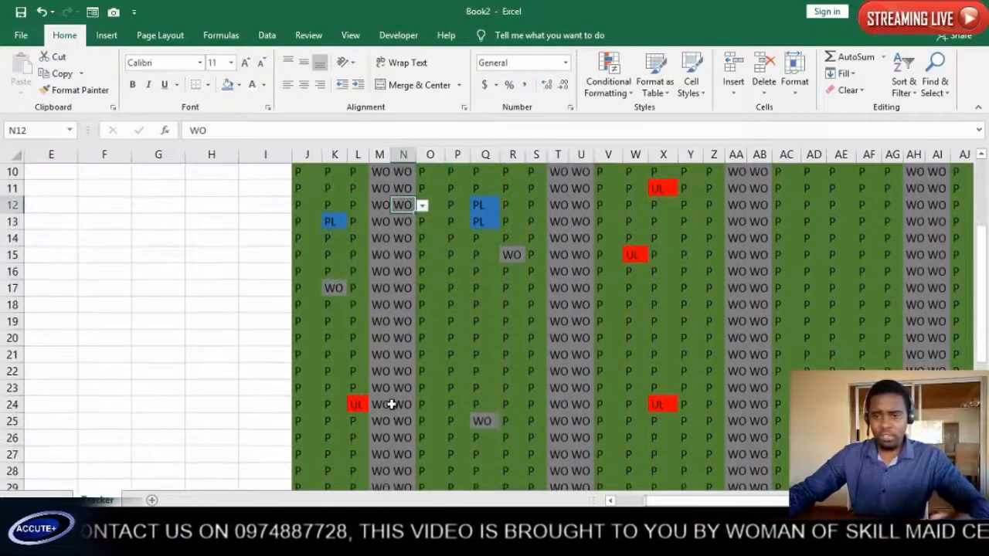
scroll(391, 403, down, 2)
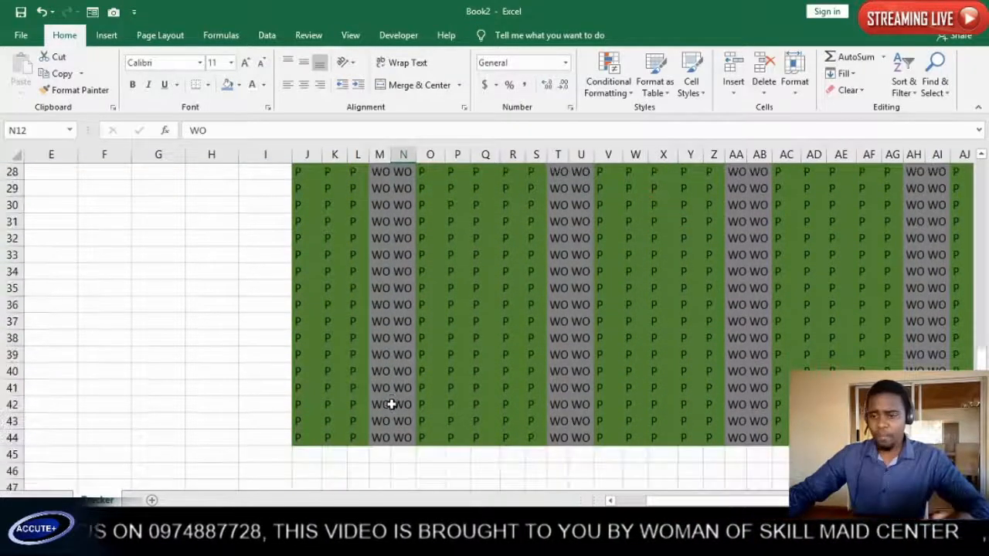
scroll(392, 403, up, 5)
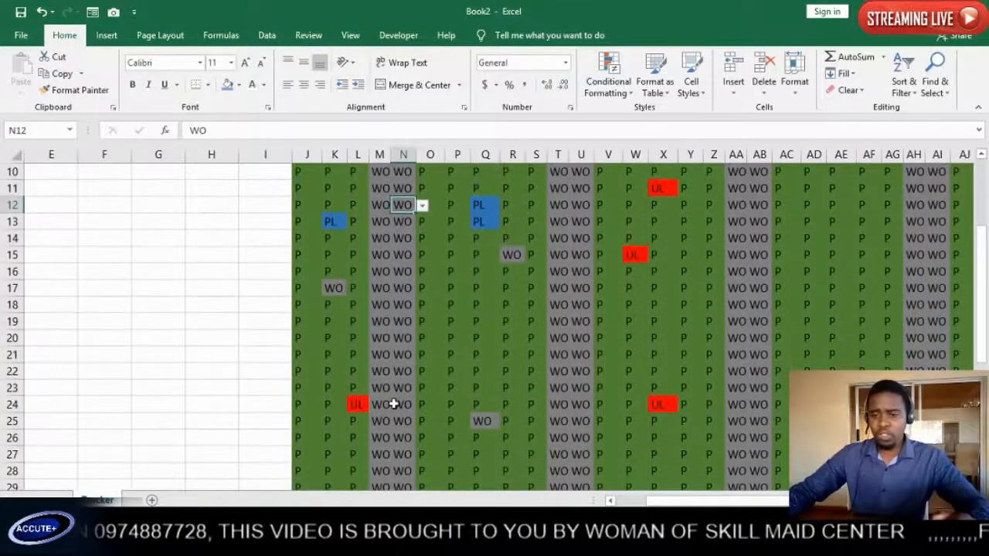
scroll(394, 404, up, 3)
drag(684, 501, 594, 502)
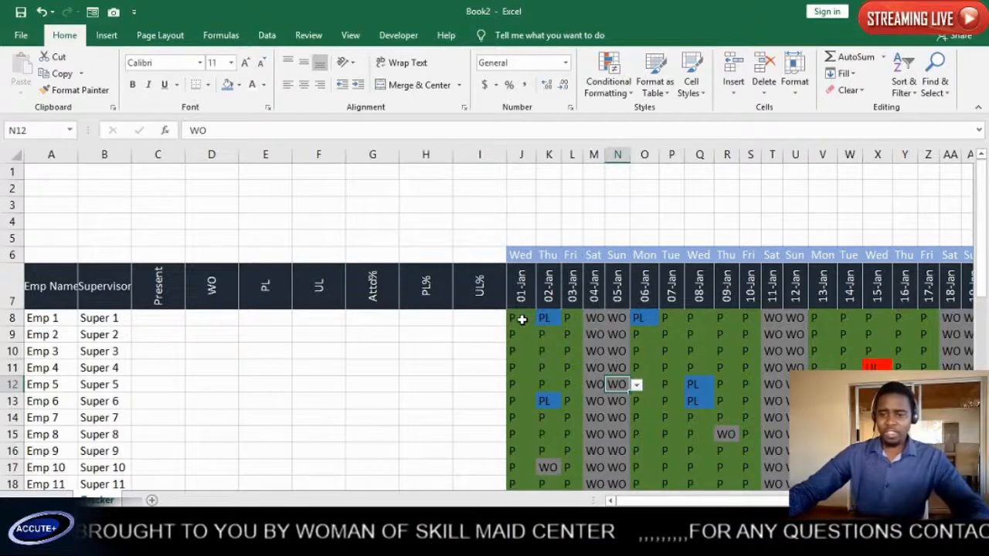
drag(512, 319, 978, 321)
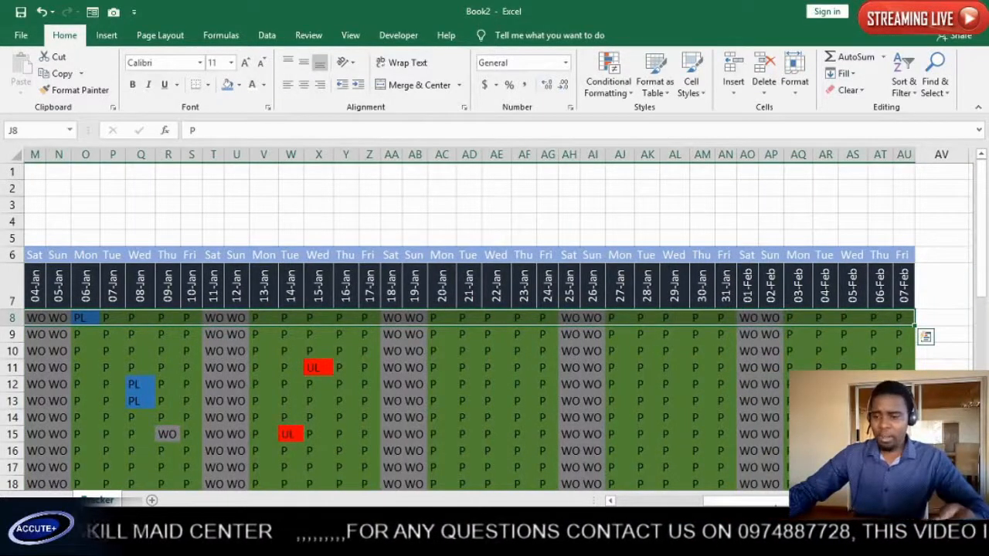
drag(769, 504, 665, 503)
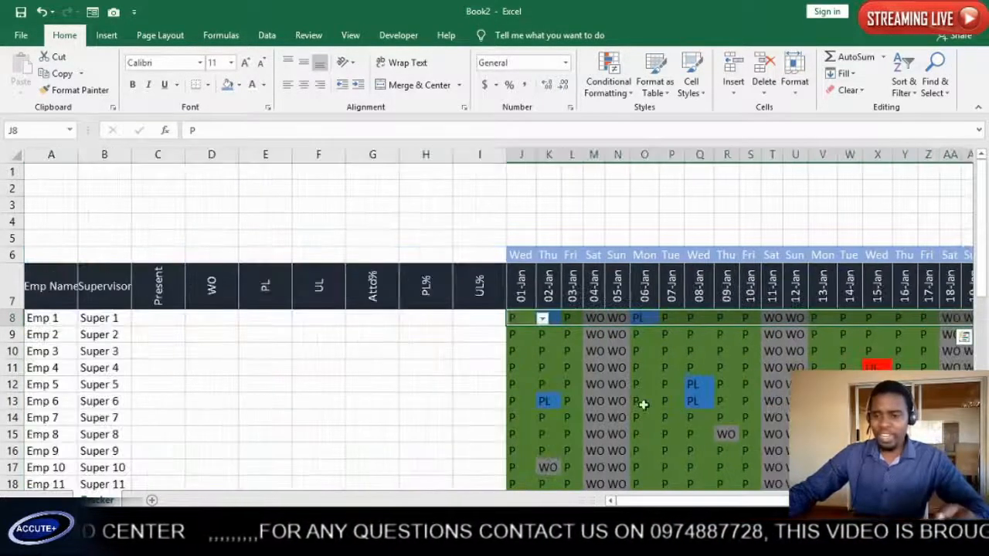
- Enter =COUNTIF(J8:AU8,"P") in Emp 1's Present cell, C8, to count the days present
click(162, 323)
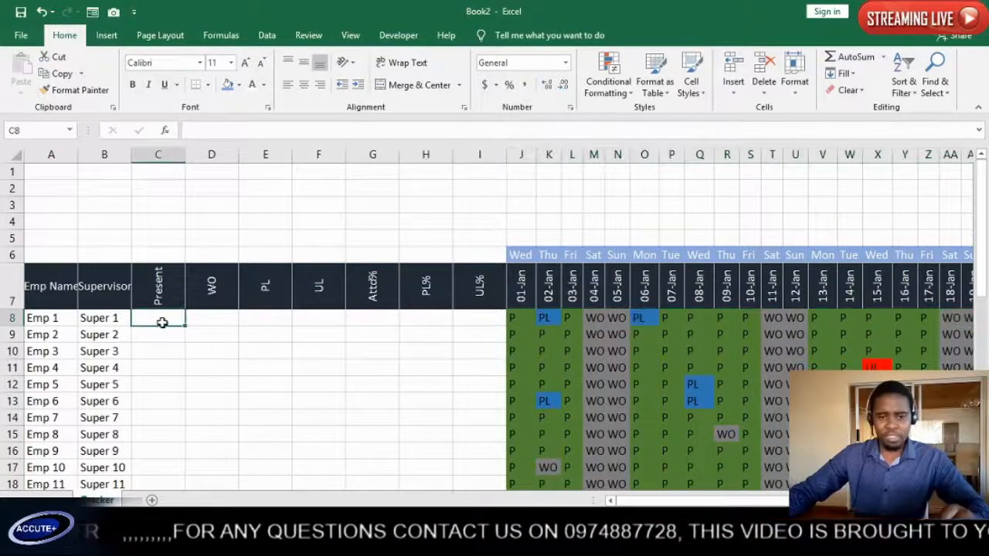
text(=)
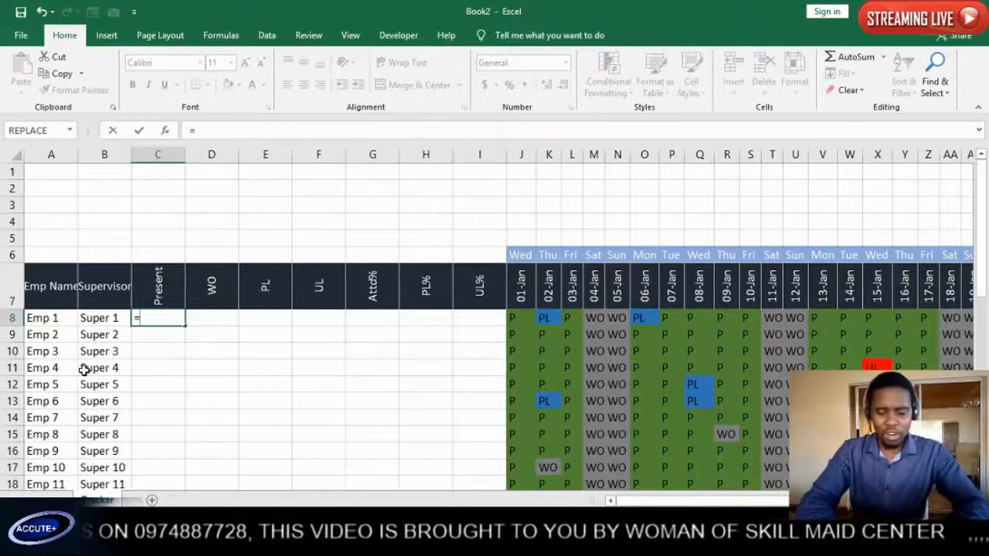
text(COUNT)
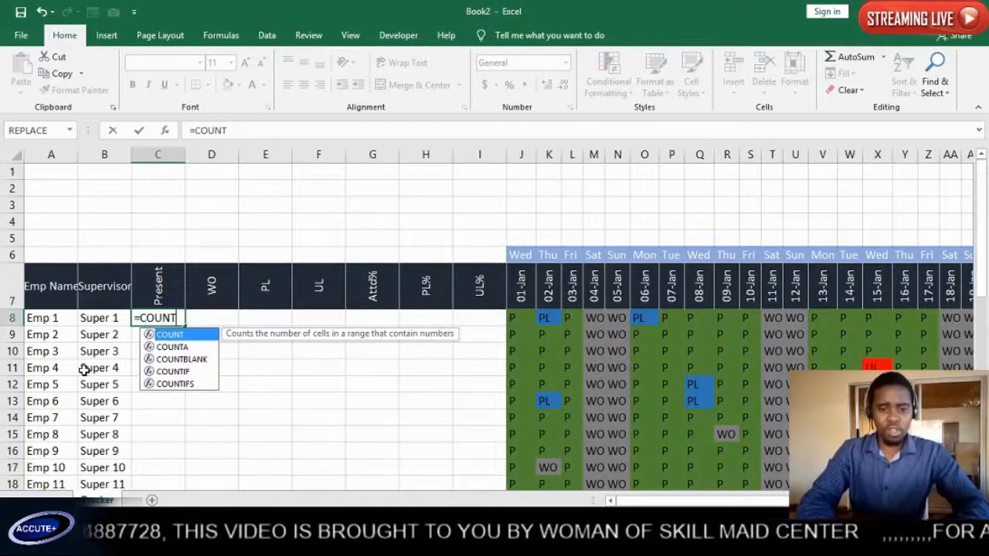
text(IF)
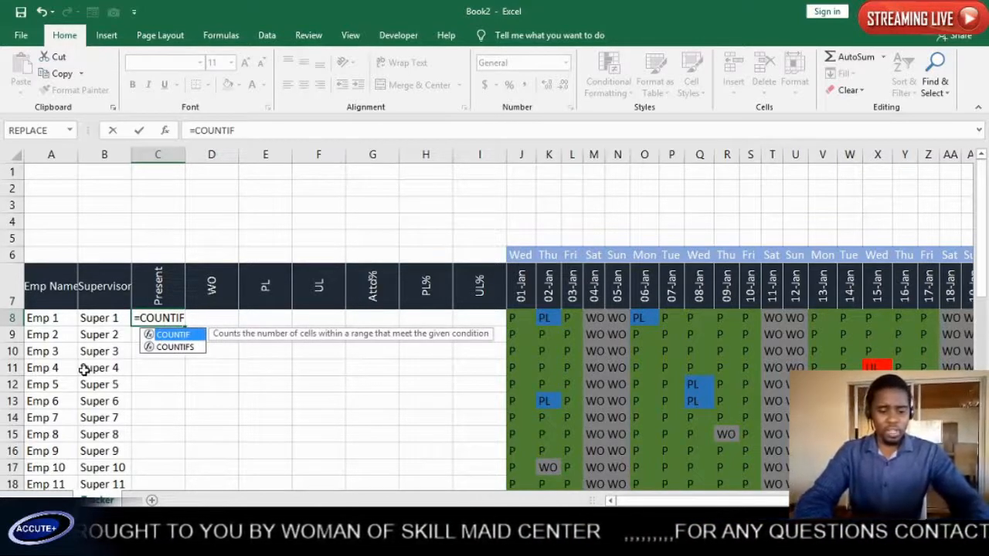
text(()
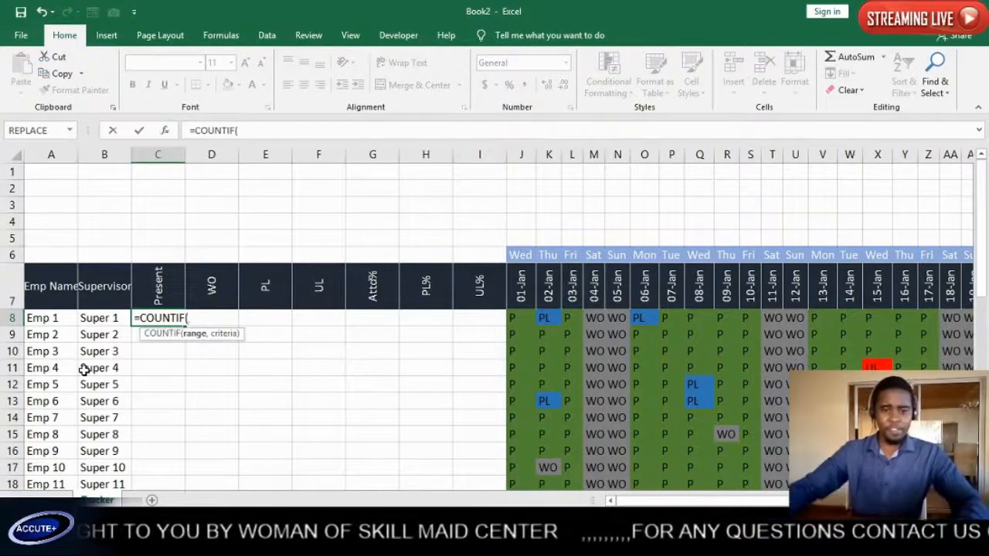
click(515, 316)
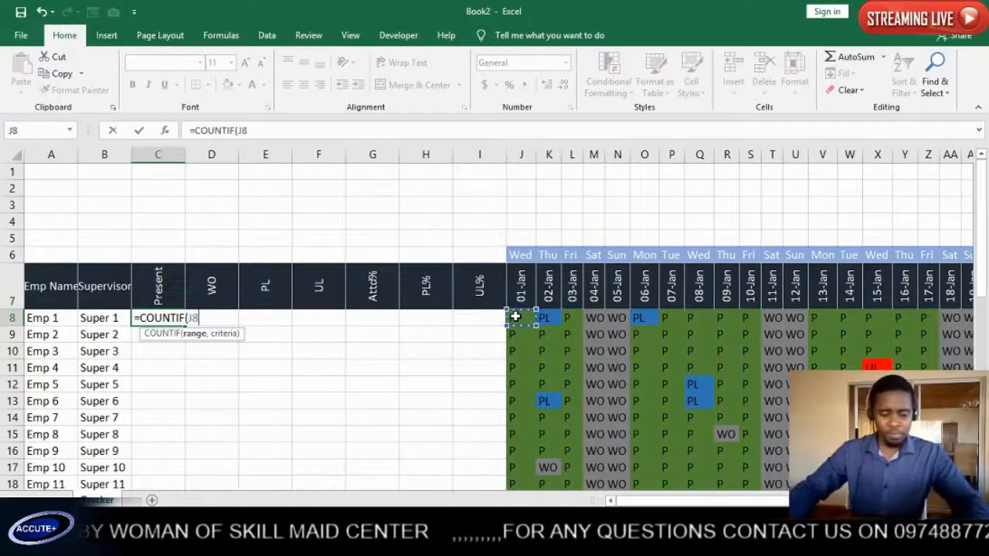
key(ctrl+shift+Right)
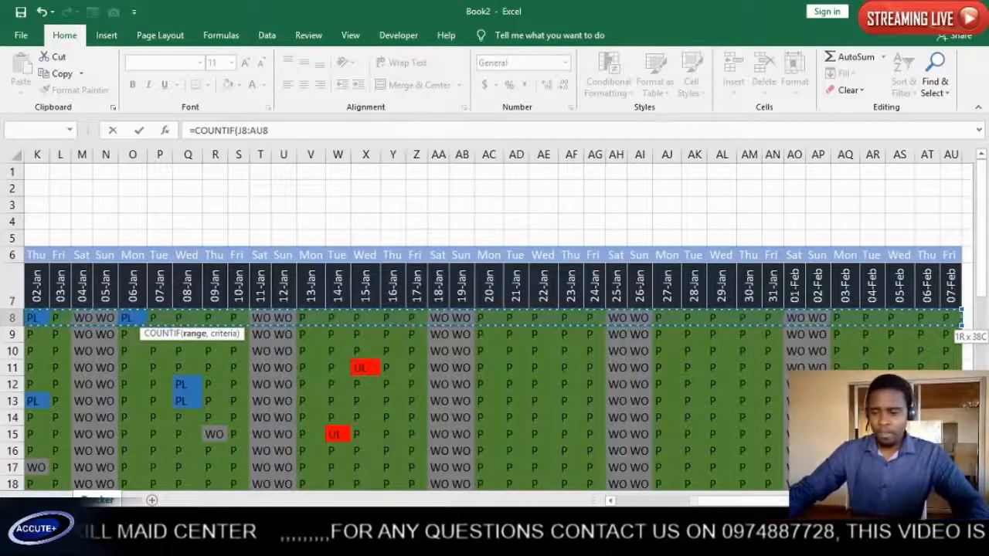
key(ctrl+BackSpace)
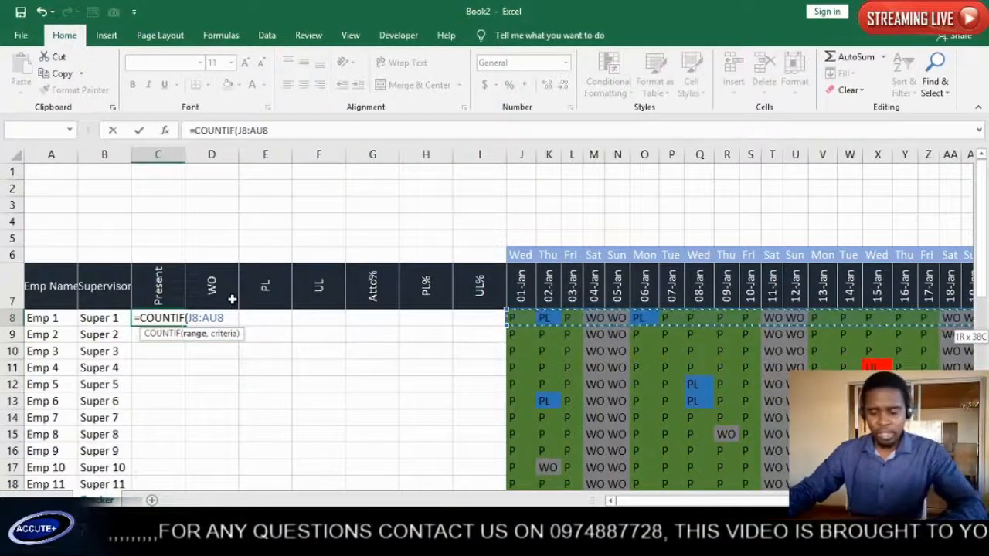
text(,"P)
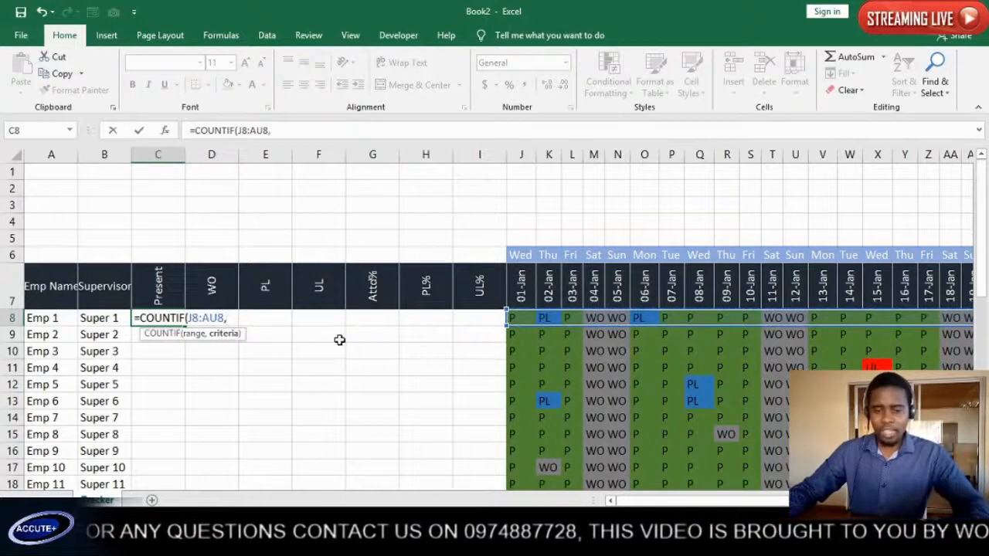
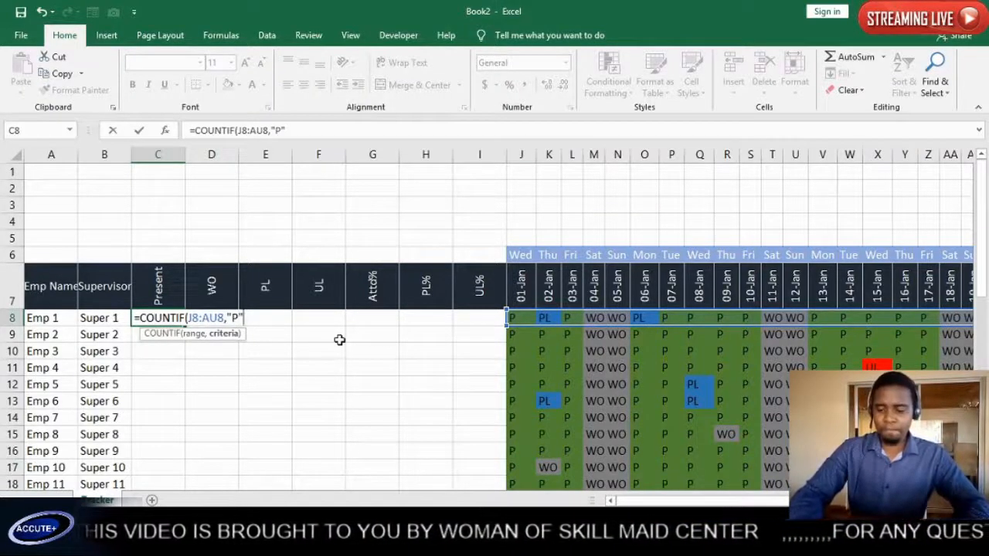
text())
key(Return)
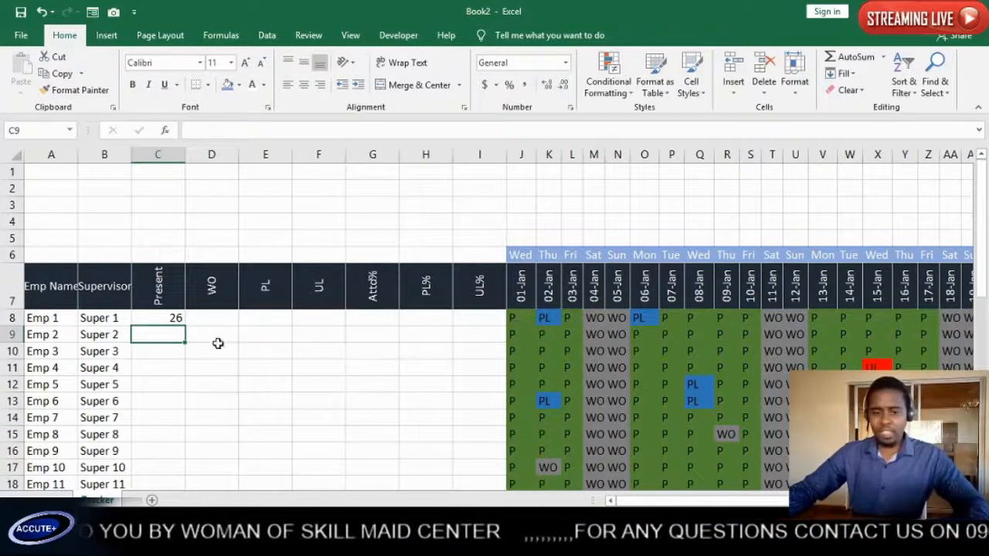
- Fill the Present formula from C8 down the column for all employees and check the copied formula in C9
click(43, 319)
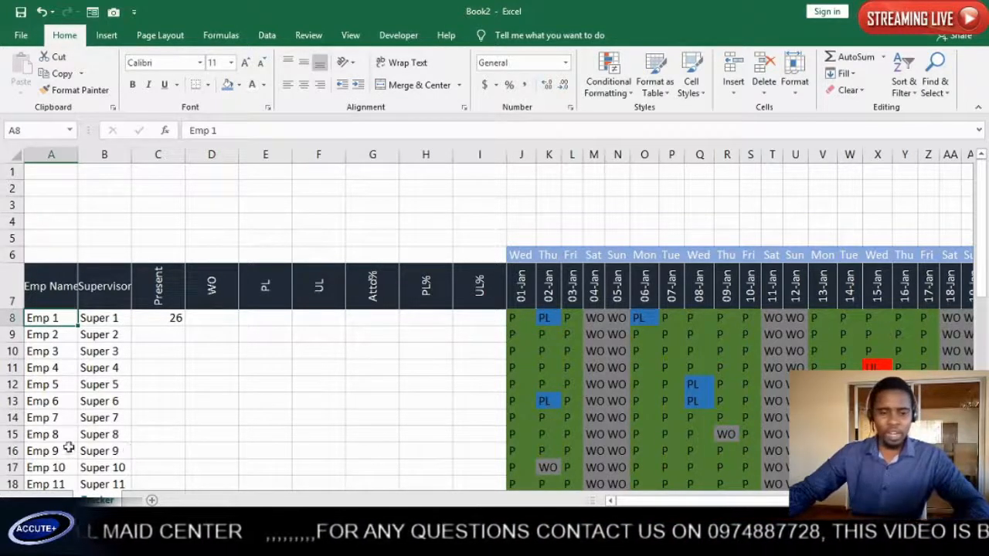
click(174, 320)
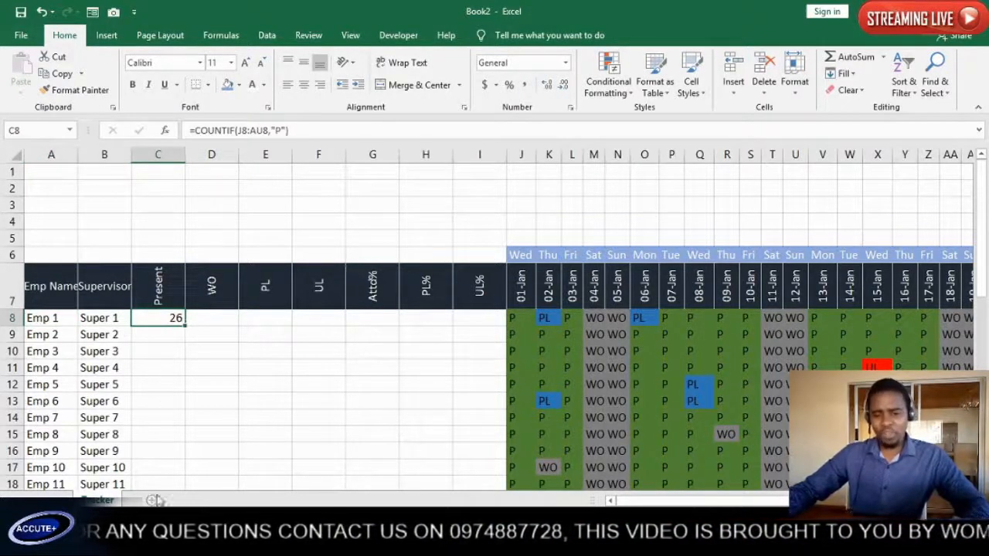
double_click(183, 324)
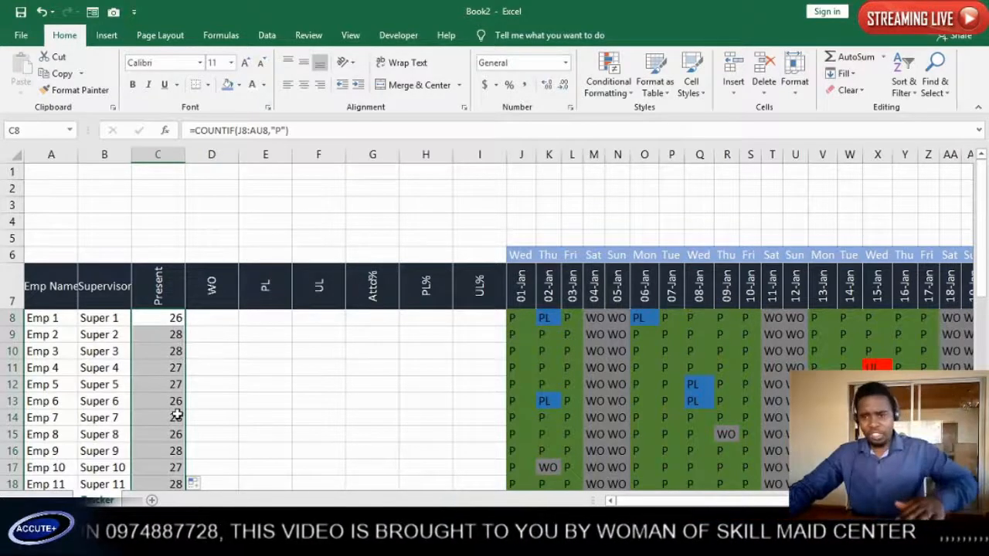
click(176, 334)
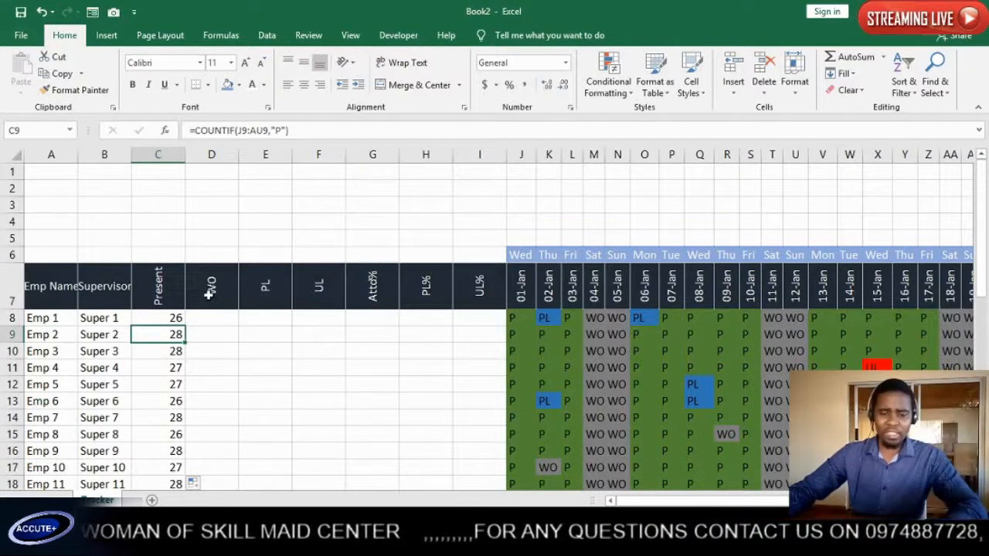
- Enter =COUNTIF($J8:$AU8,"WO") in Emp 1's WO cell, D8, with the range's columns locked
click(219, 316)
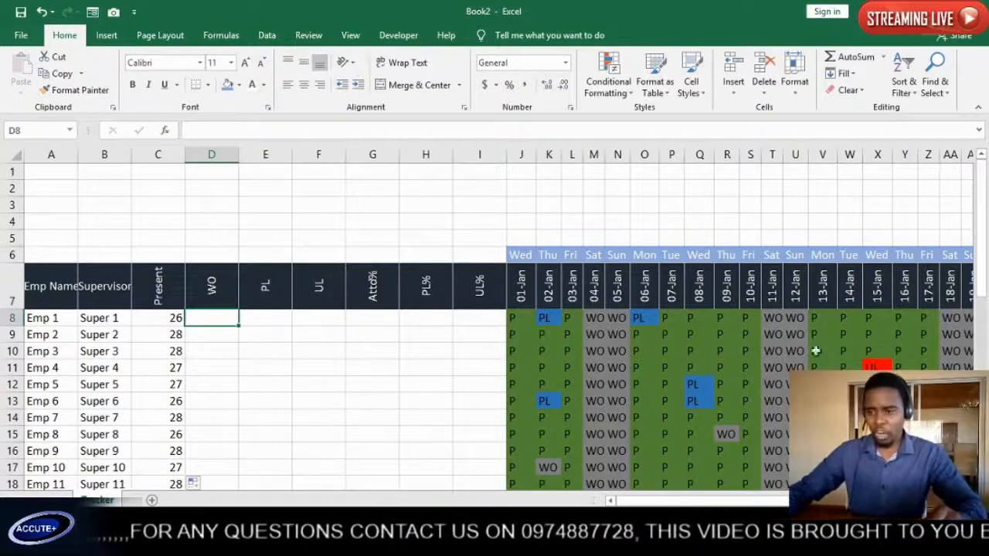
text(=)
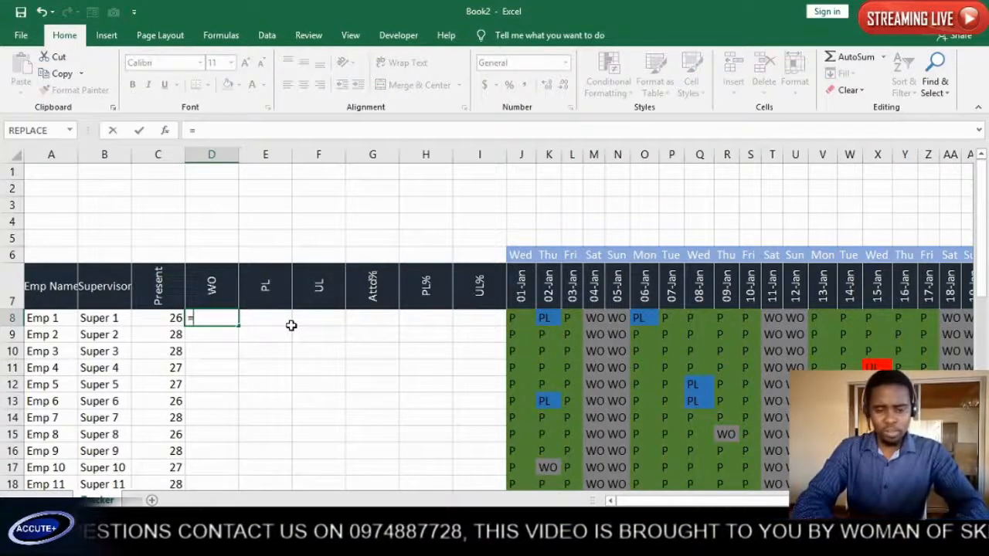
text(COUN)
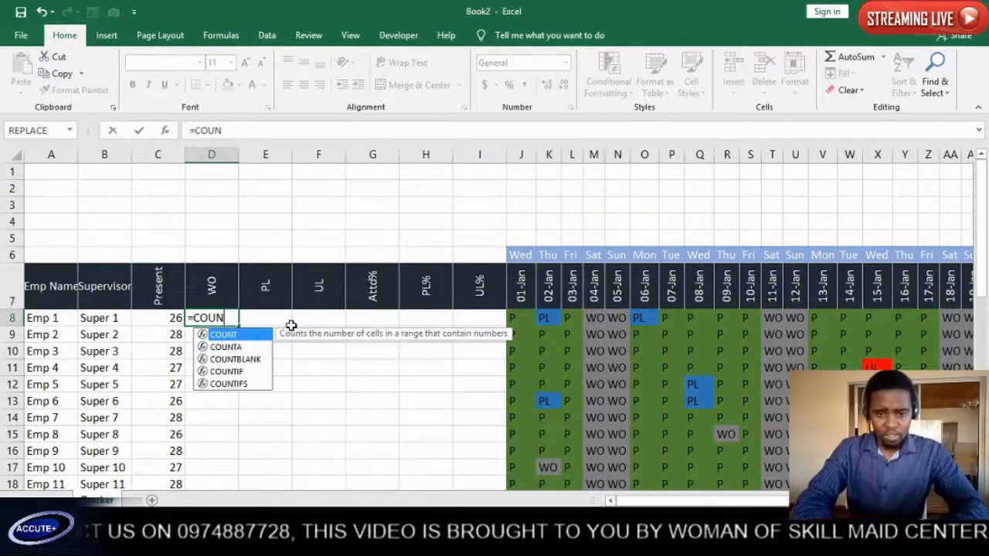
text(IF)
key(BackSpace)
key(BackSpace)
text(NTI)
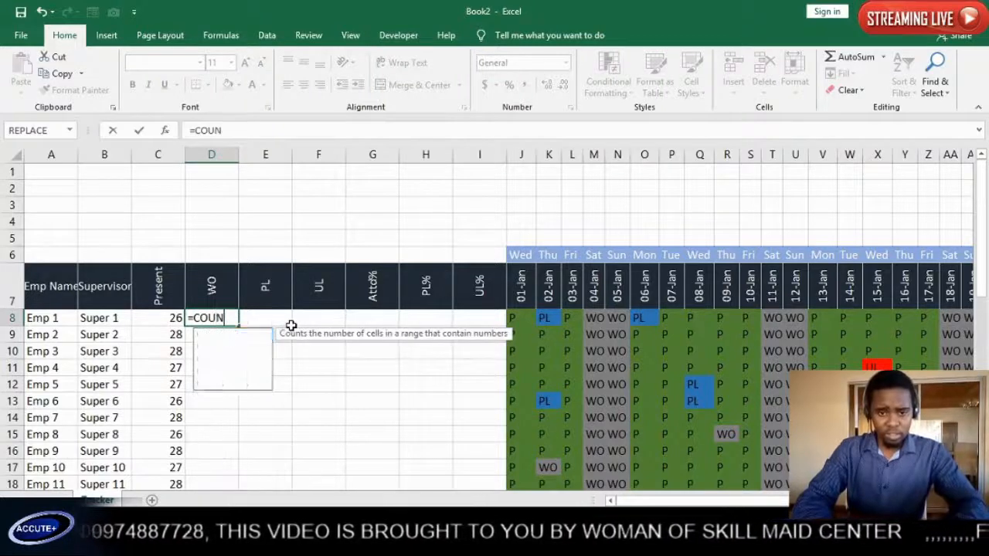
text(F()
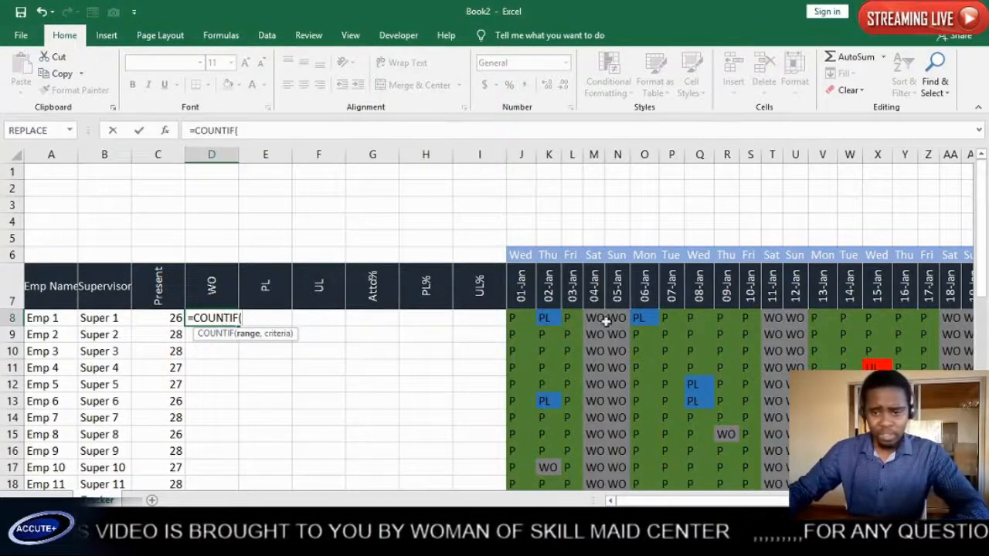
click(523, 317)
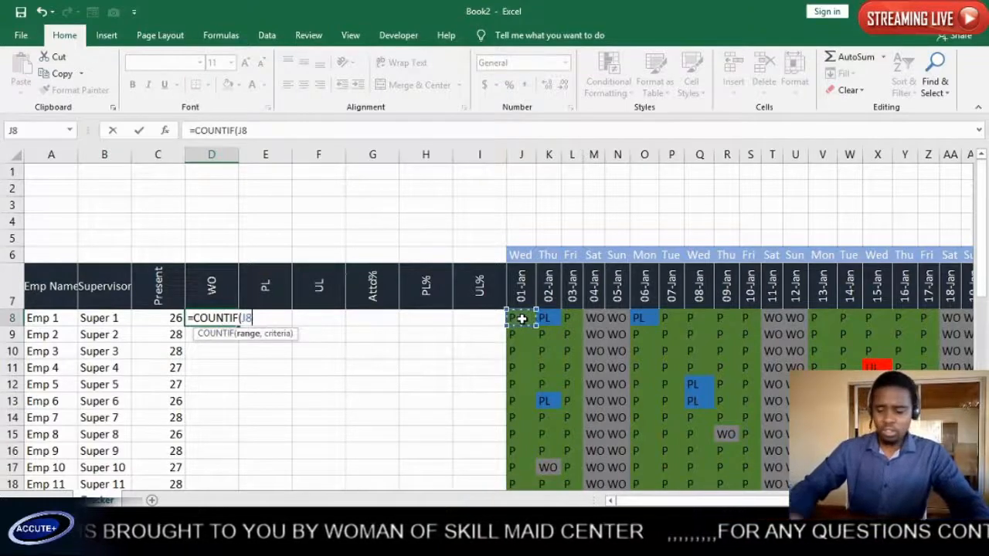
key(ctrl+shift+Right)
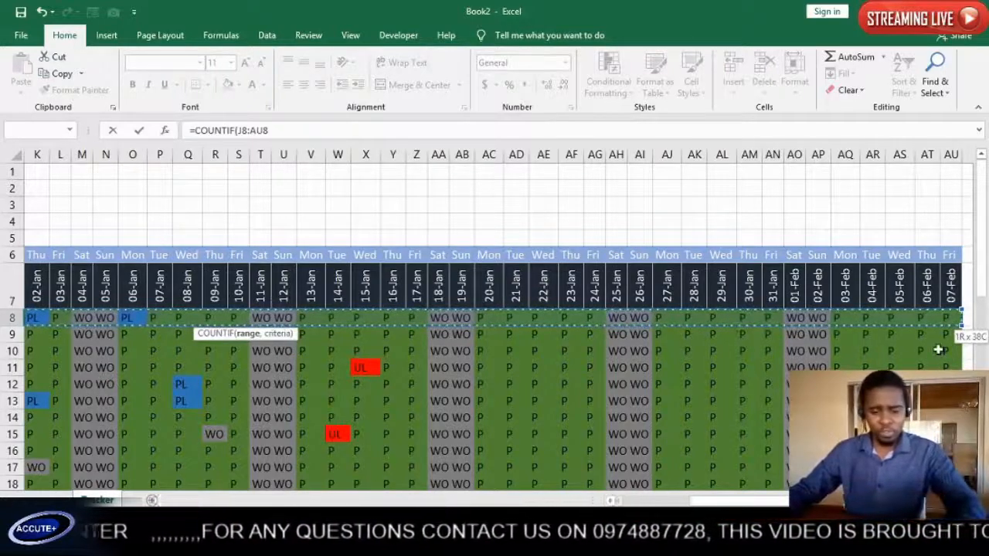
key(F4)
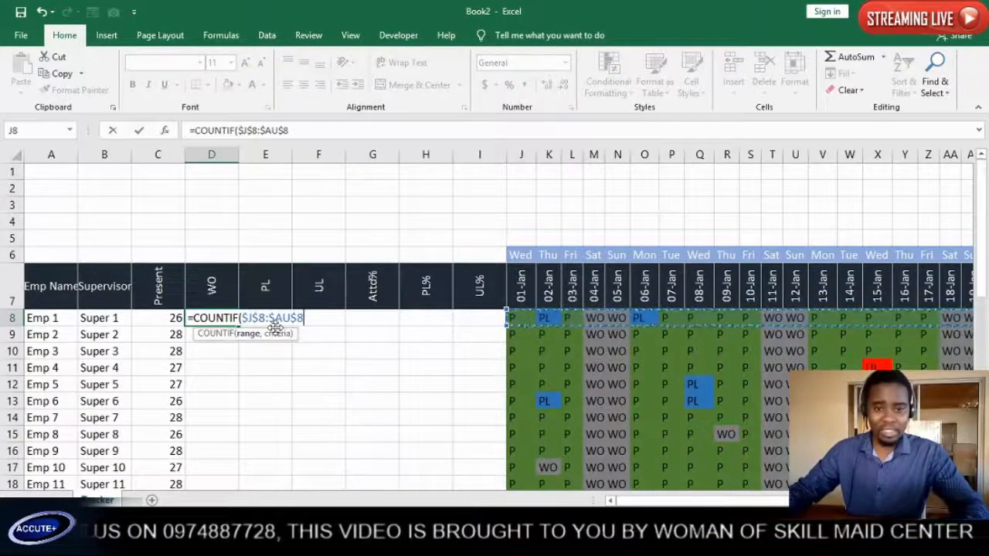
key(F4)
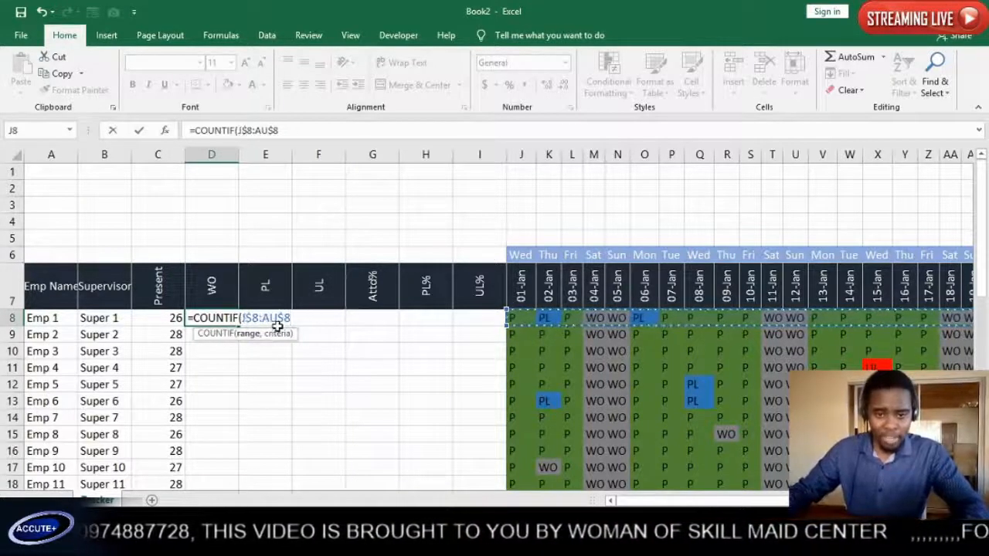
key(F4)
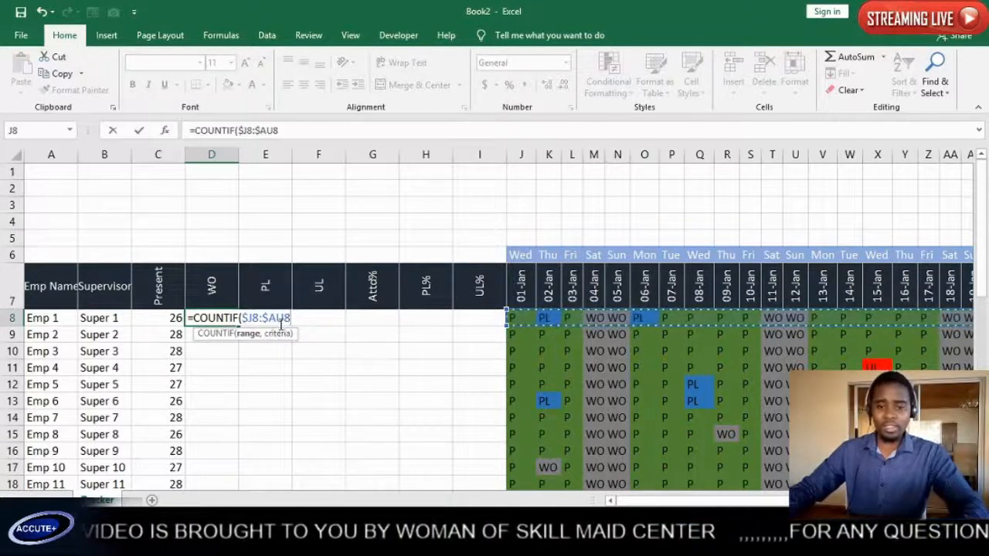
text(,)
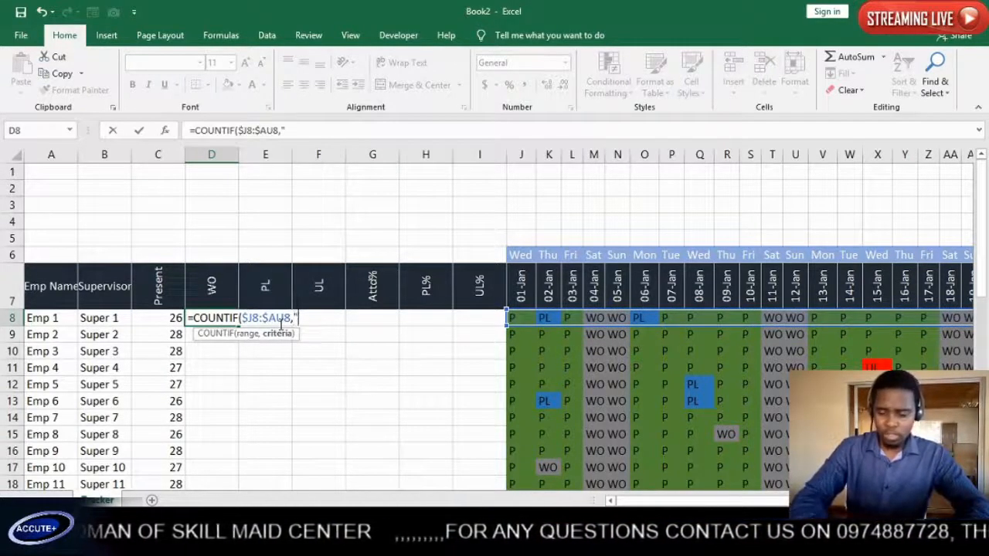
text("WO)
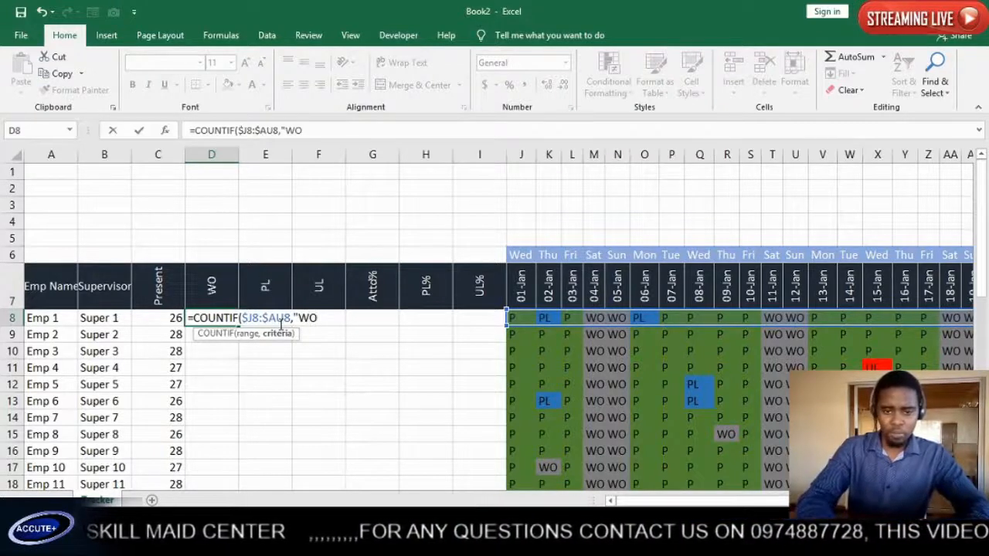
text("))
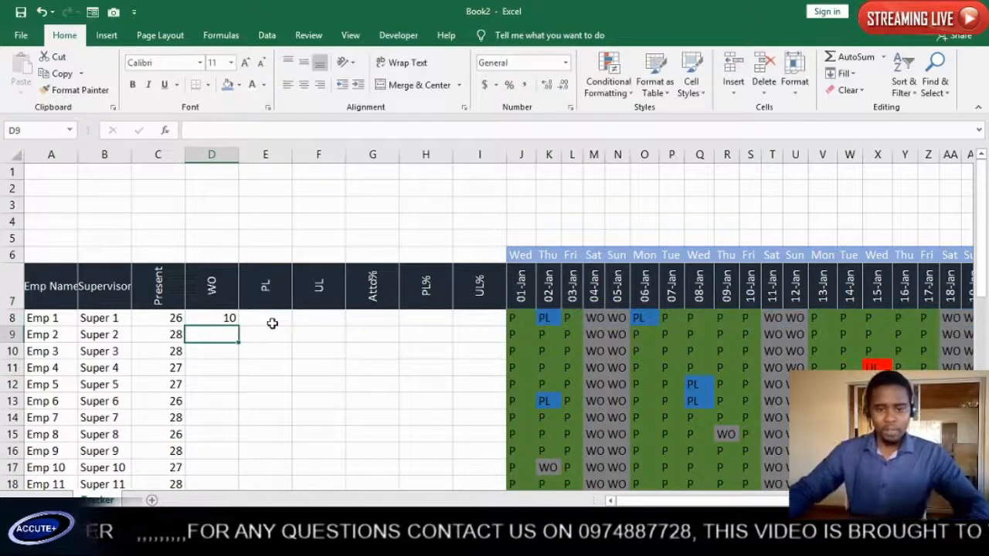
- Fill the WO formula from D8 down the column for all employees and check the copied counts
click(212, 319)
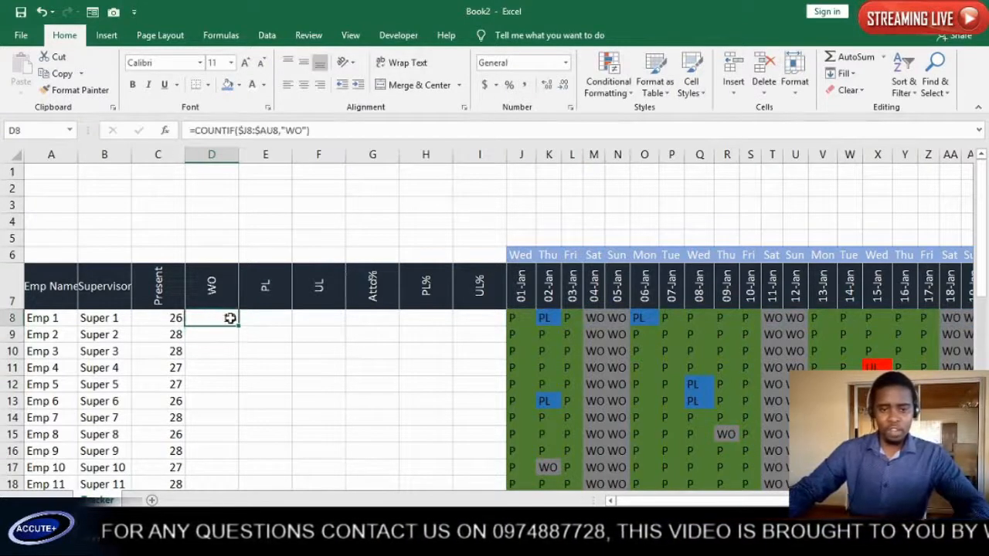
double_click(239, 328)
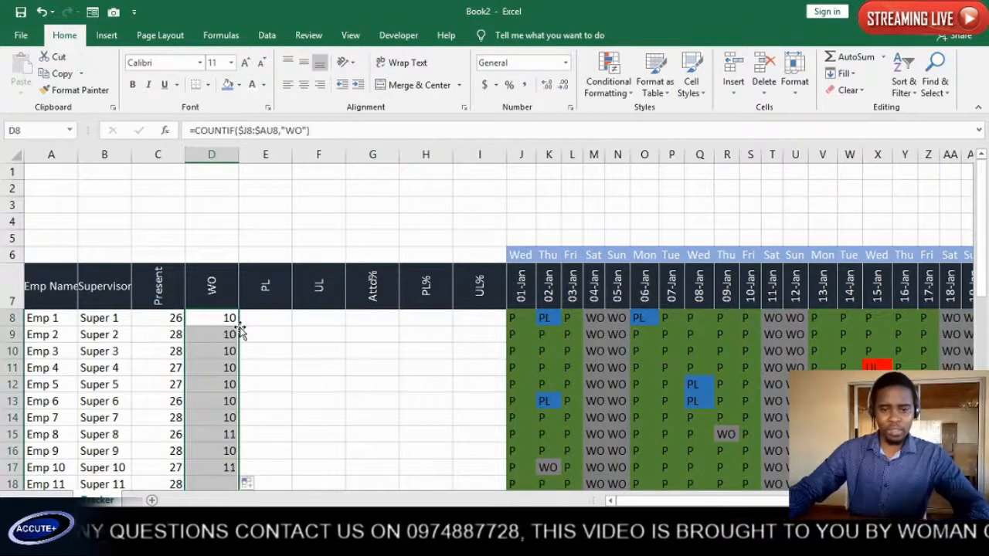
scroll(240, 328, down, 5)
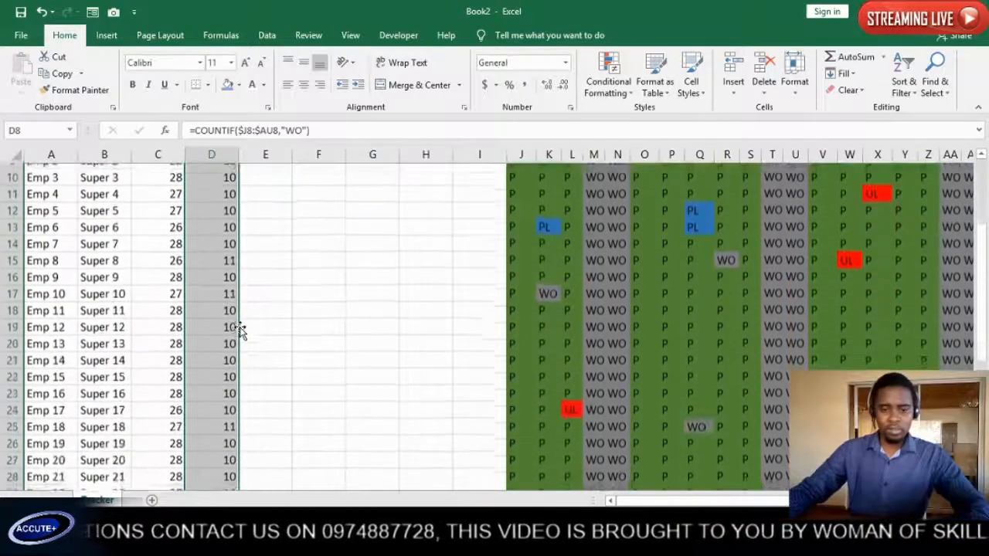
scroll(240, 328, up, 1)
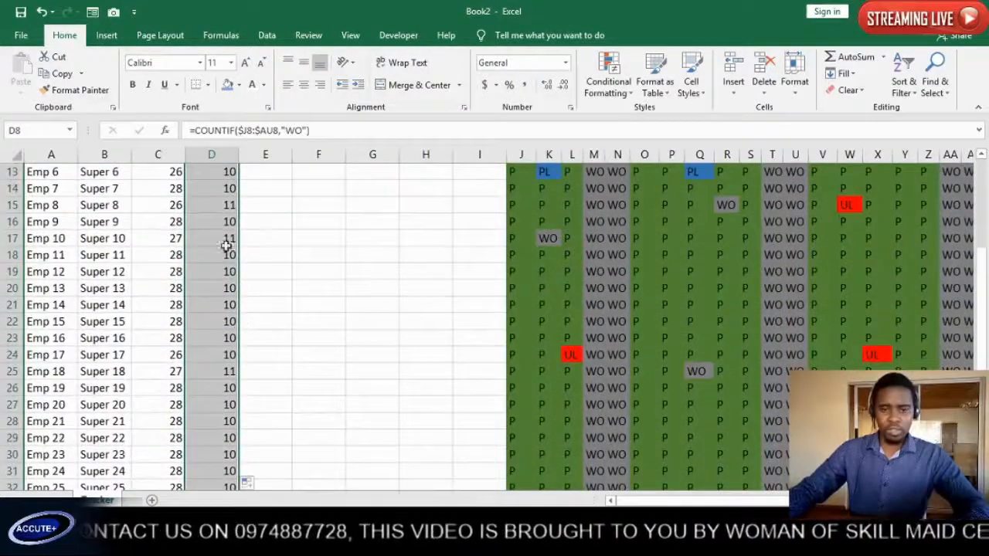
scroll(228, 226, up, 4)
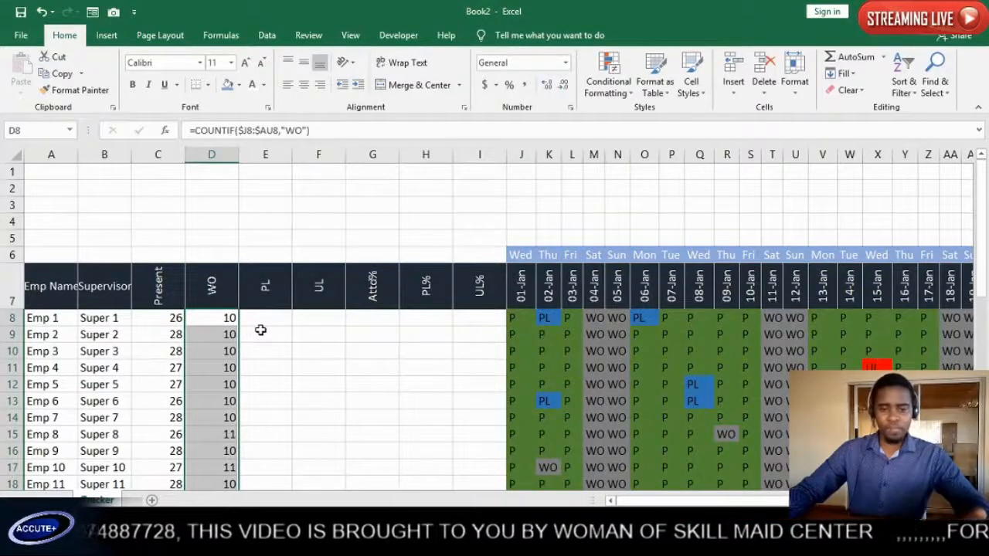
- Copy the WO formula from D8 across to Emp 1's PL and UL cells, E8 and F8
click(225, 316)
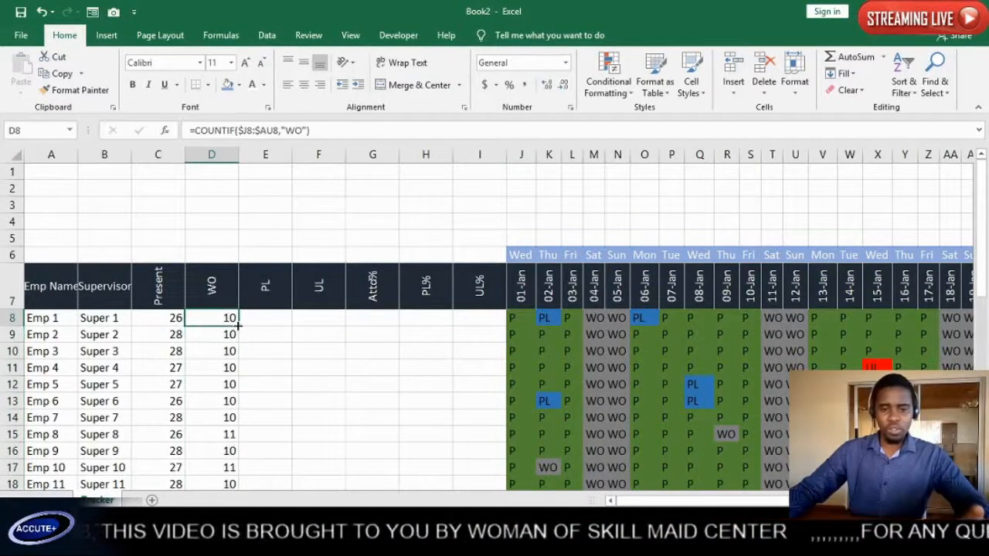
drag(238, 325, 312, 317)
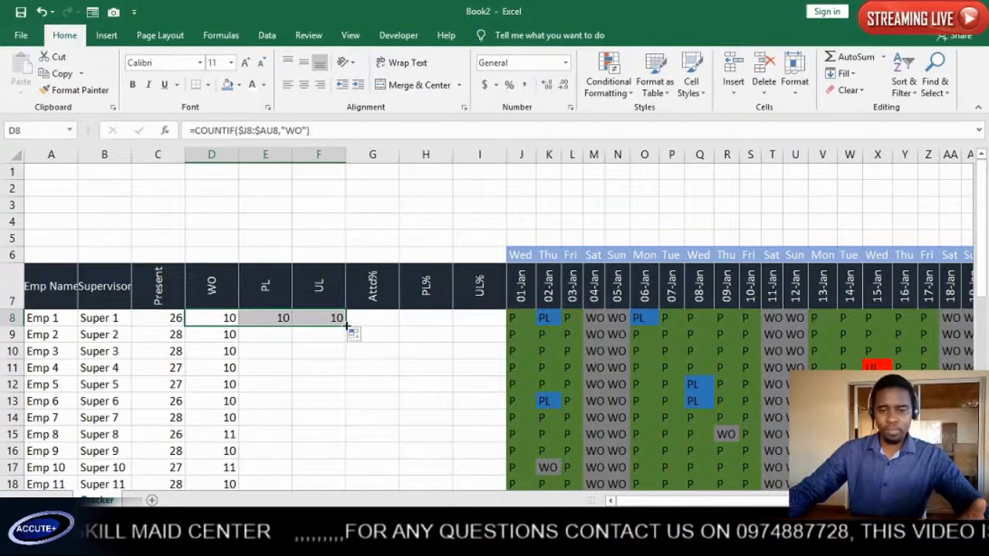
click(319, 348)
- Fill the copied formulas in E8 and F8 down the PL and UL columns for all employees
click(285, 319)
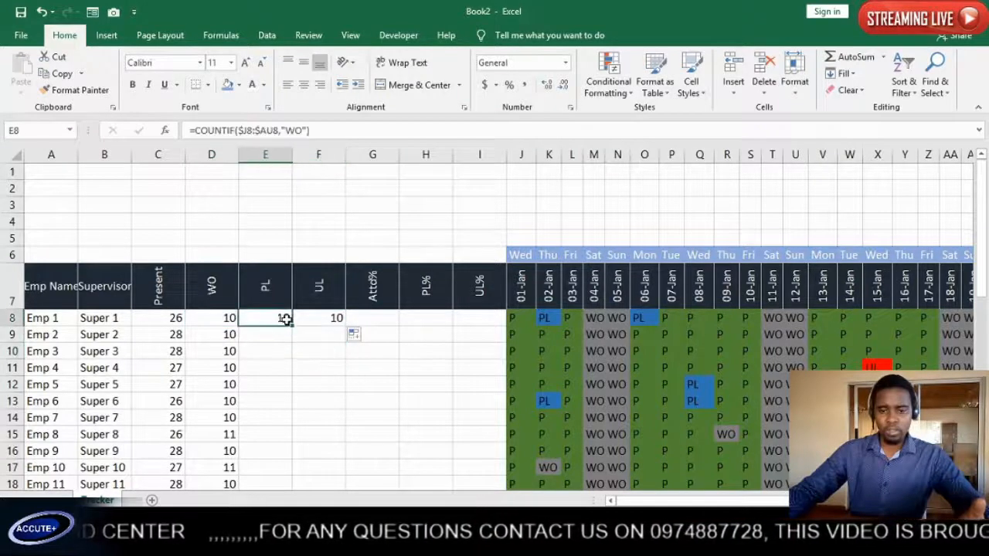
double_click(292, 325)
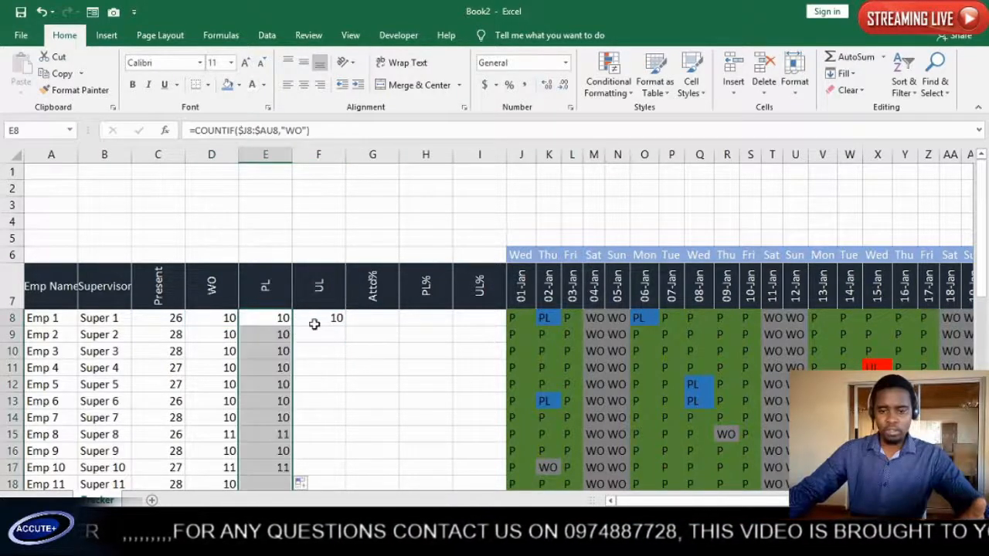
click(324, 318)
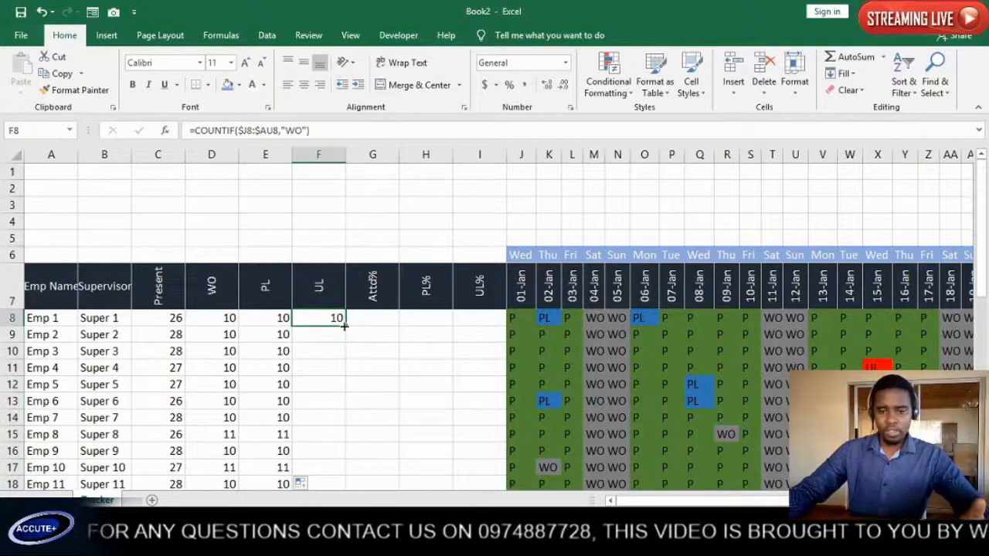
double_click(345, 326)
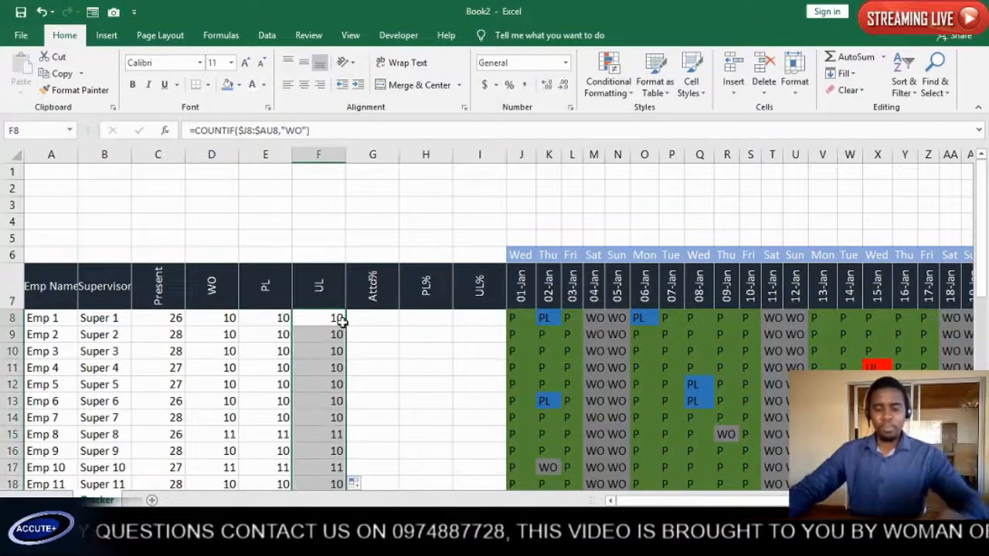
- Change the criterion in Emp 1's PL formula, E8, to "PL" and fill it down the column for all employees
double_click(274, 319)
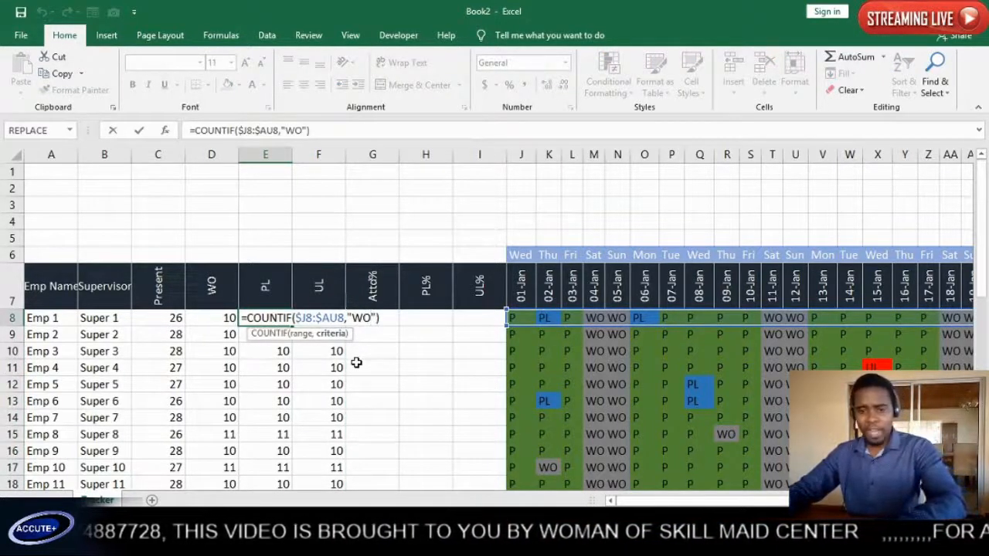
key(BackSpace)
key(BackSpace)
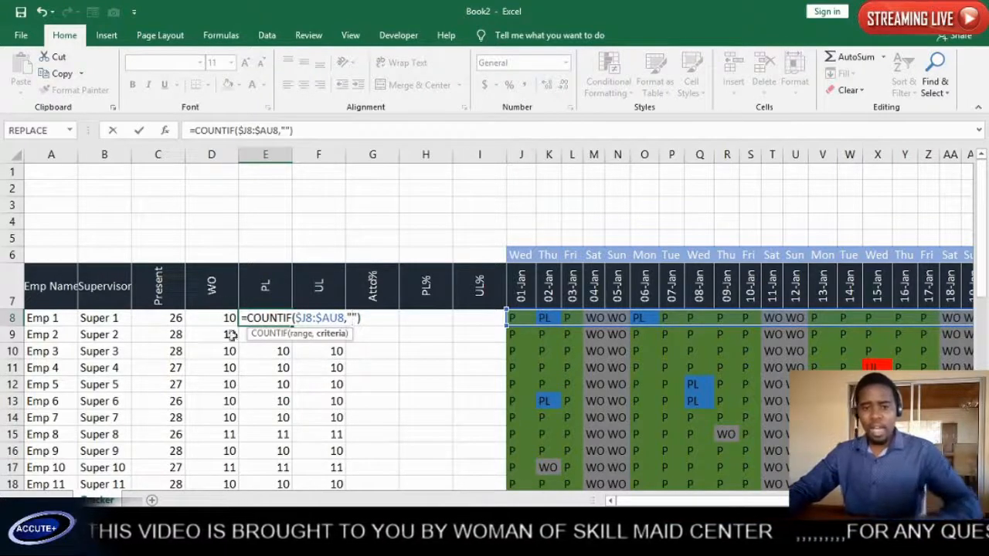
text(P)
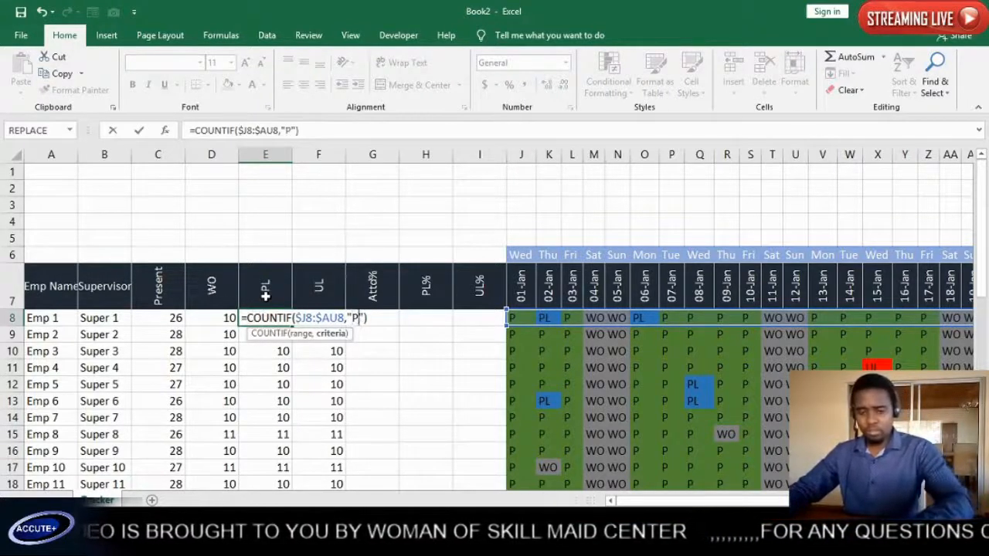
text(L)
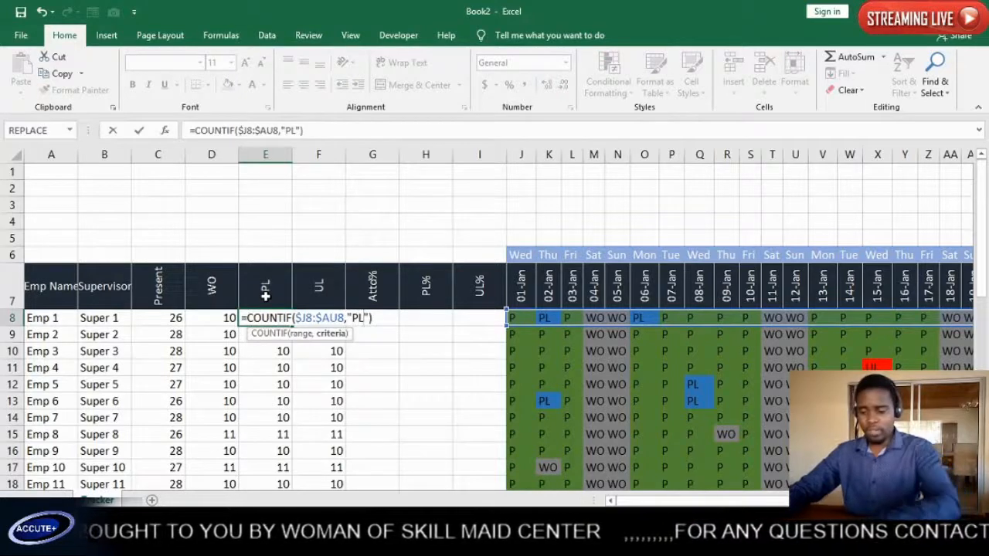
key(ctrl+Return)
key(Down)
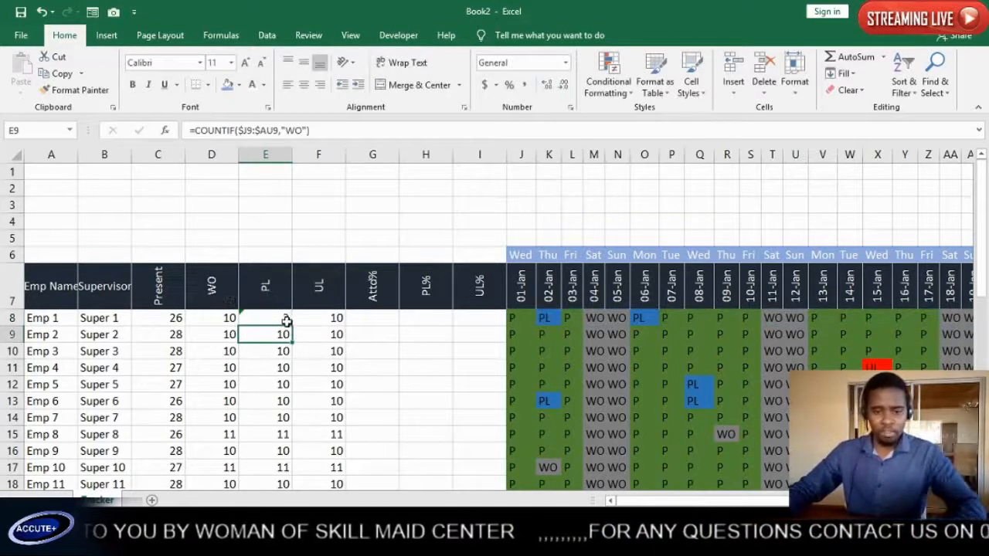
click(286, 320)
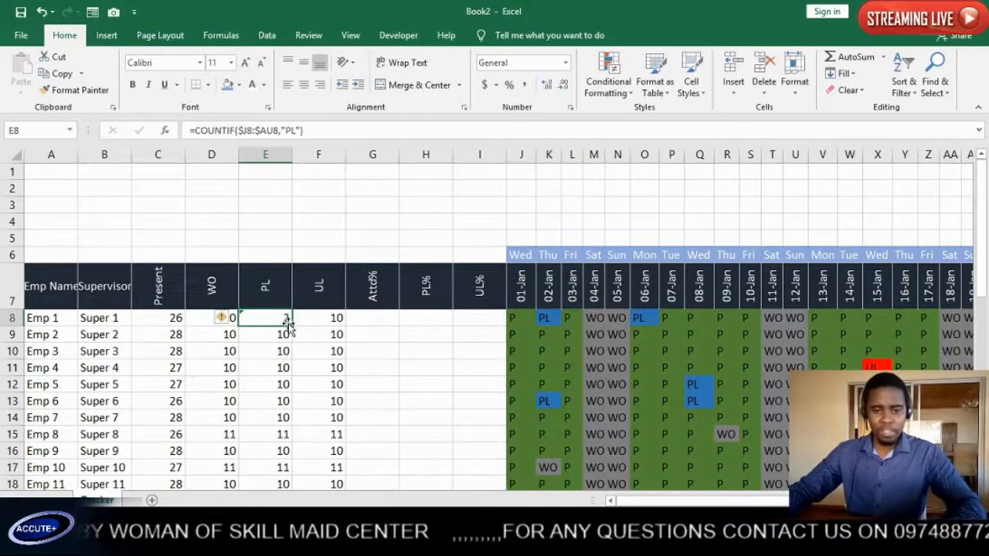
double_click(293, 325)
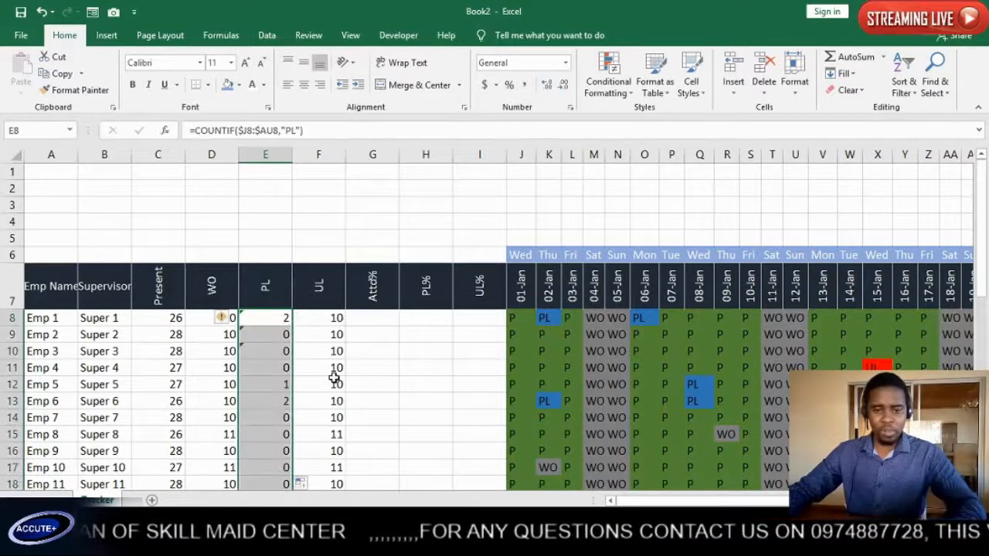
- Change the criterion in Emp 1's UL formula, F8, to "UL" and fill it down the column for all employees
click(360, 317)
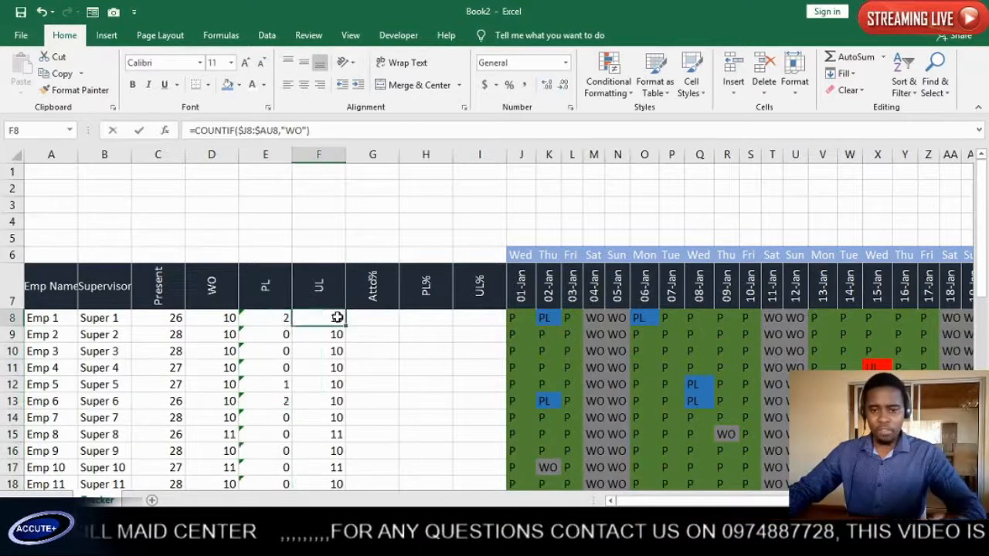
double_click(360, 318)
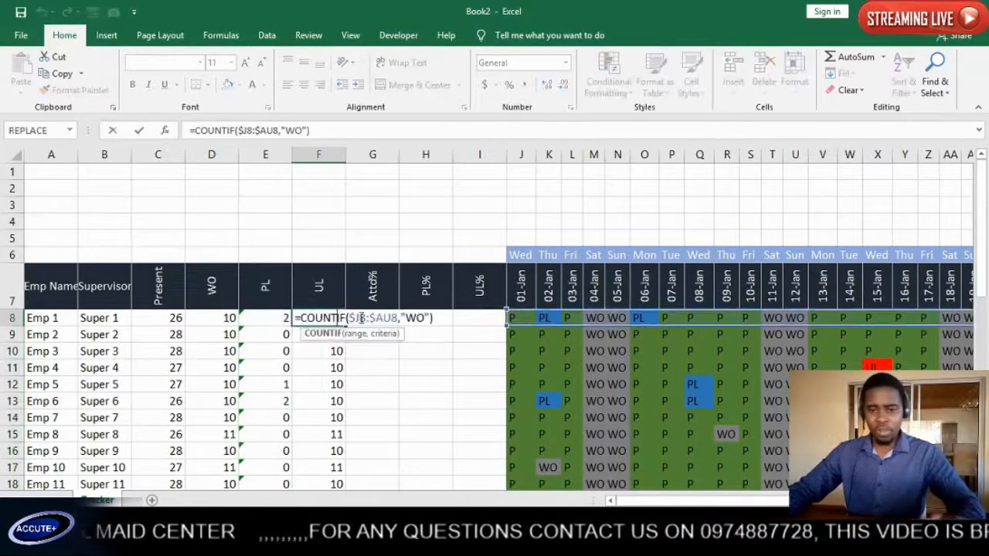
click(422, 322)
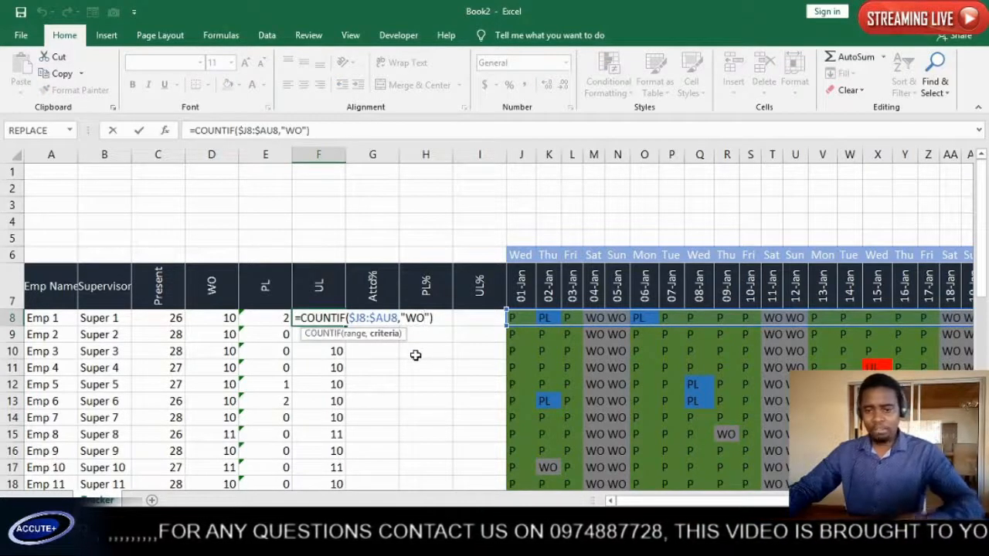
key(BackSpace)
key(BackSpace)
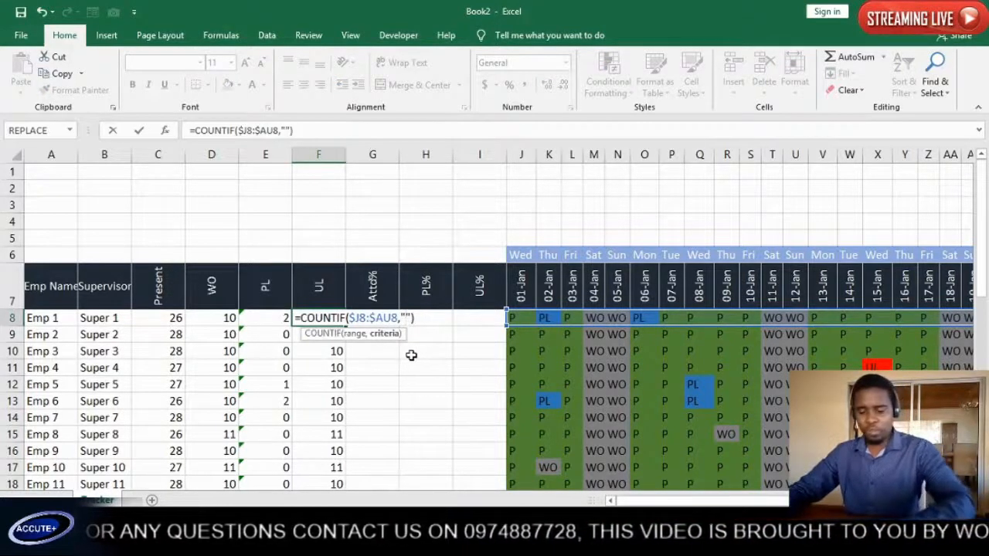
text(U)
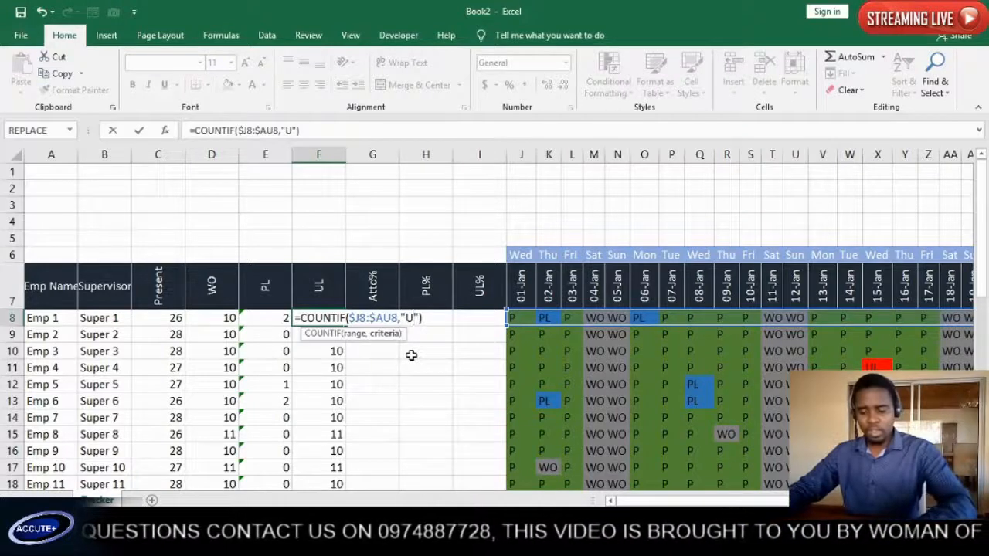
text(L)
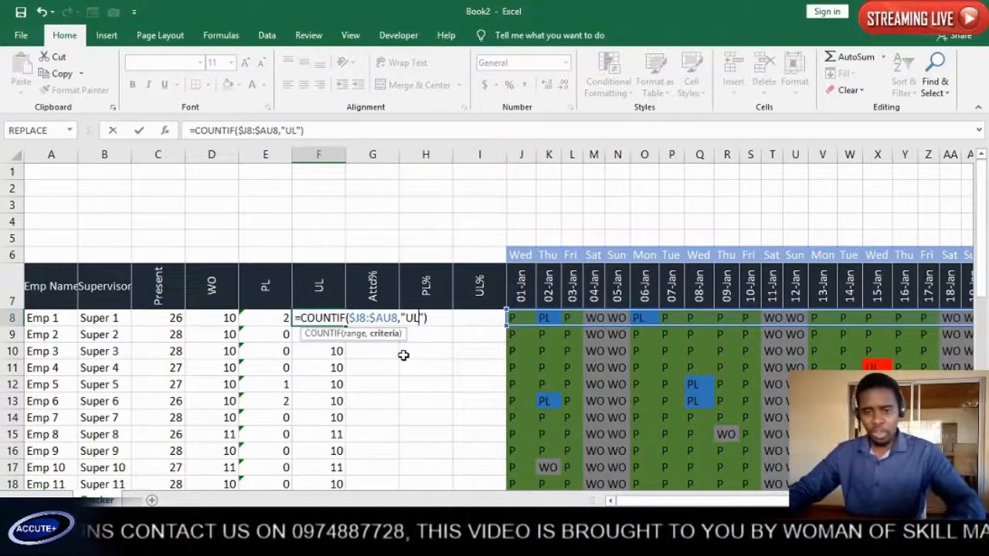
key(Return)
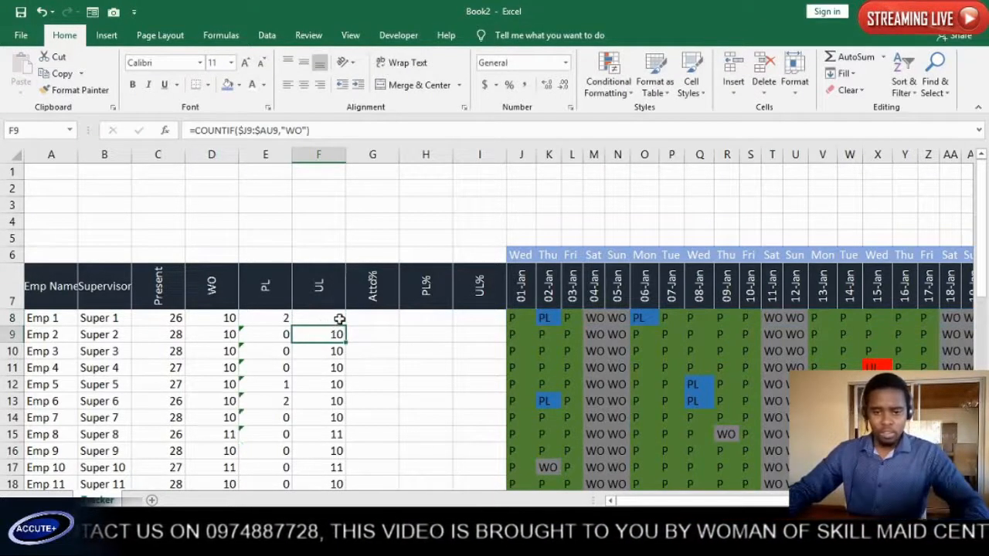
click(340, 320)
double_click(347, 326)
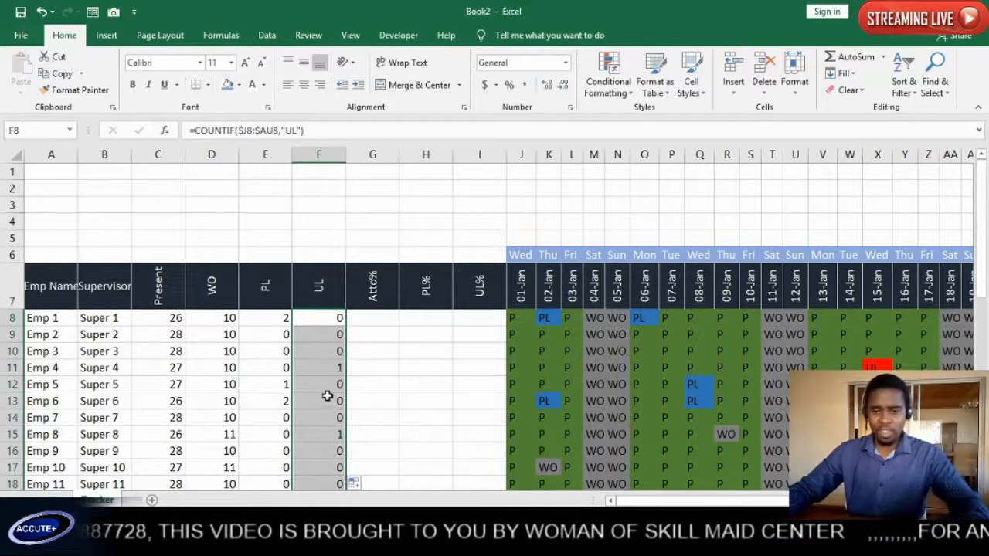
- Check the UL and PL formulas copied into the last employee's row, cells F44 and E44
scroll(332, 433, down, 4)
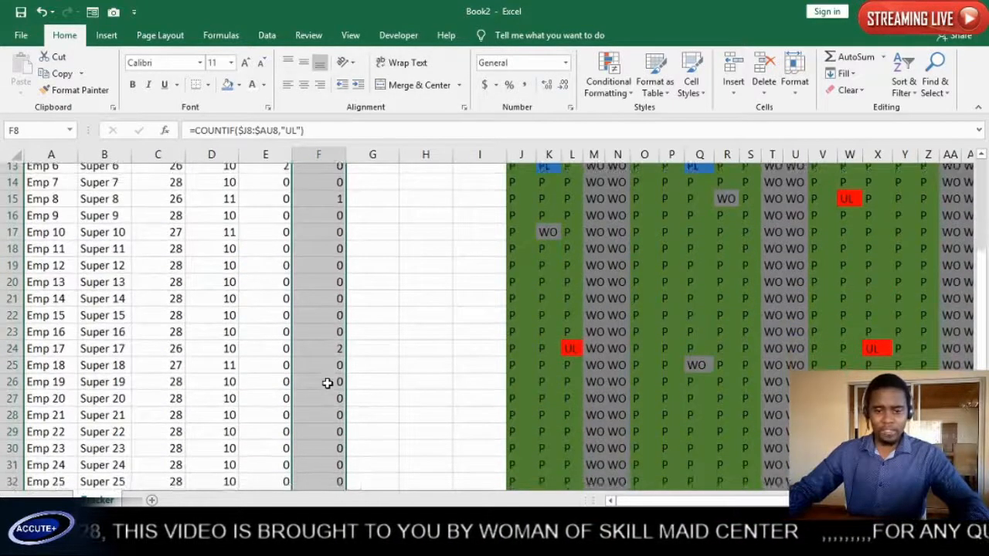
scroll(328, 384, down, 5)
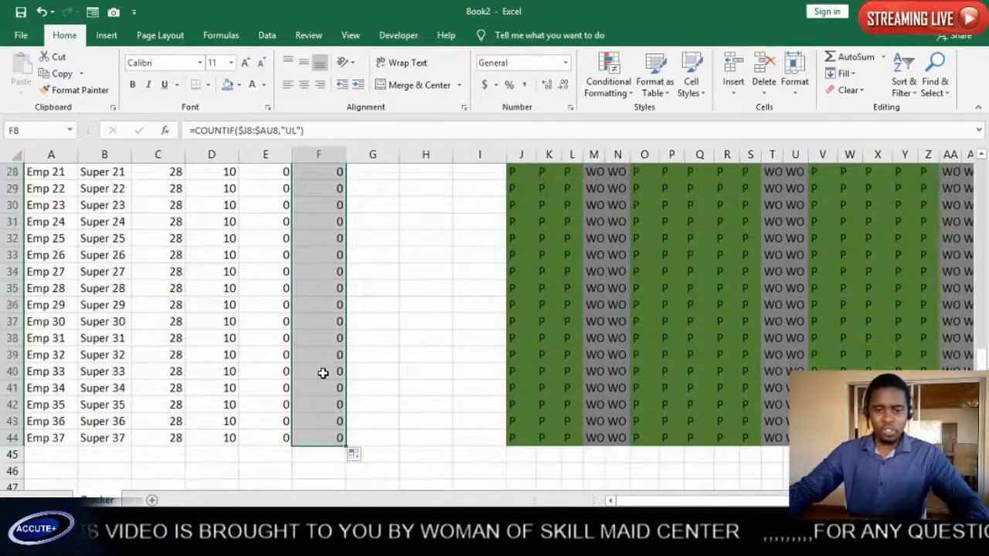
double_click(314, 435)
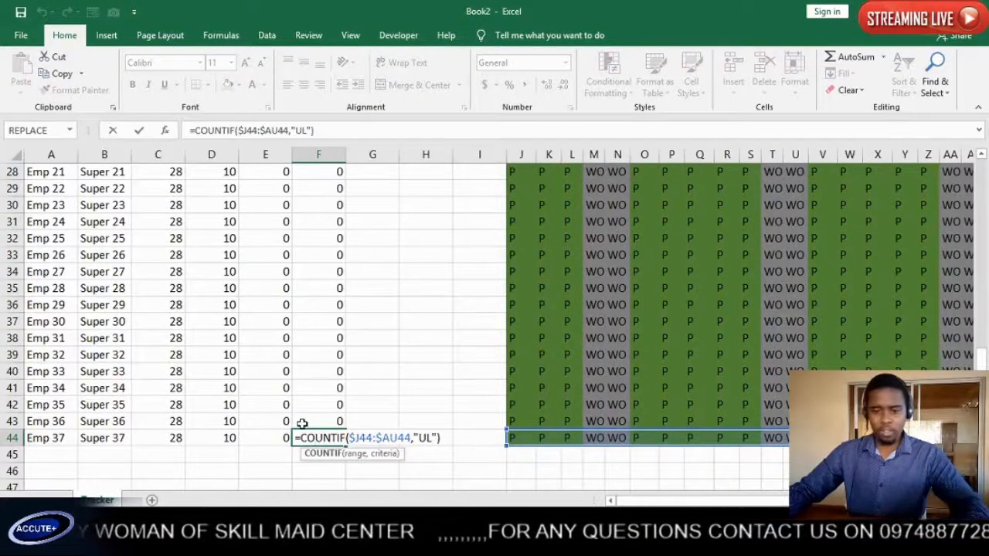
double_click(265, 438)
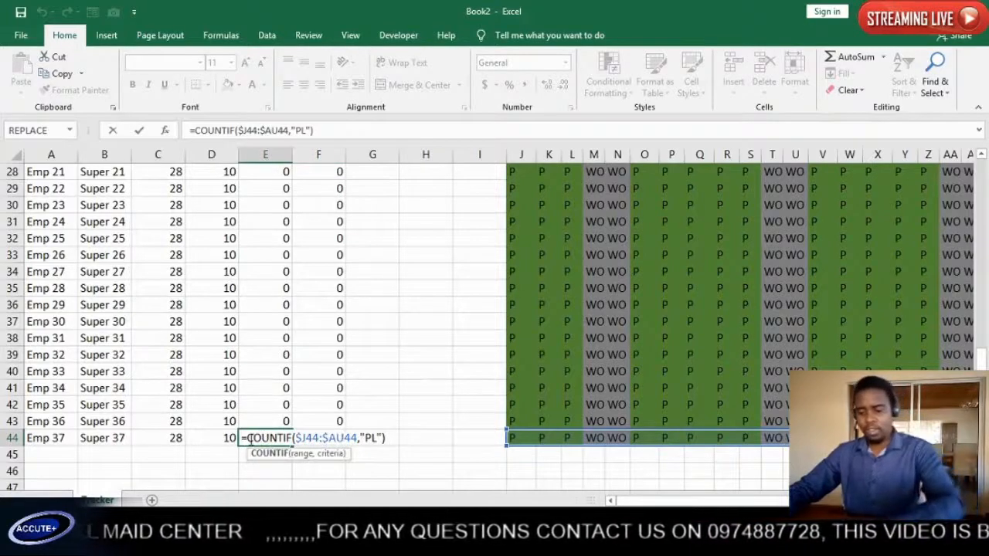
key(Return)
scroll(259, 421, up, 9)
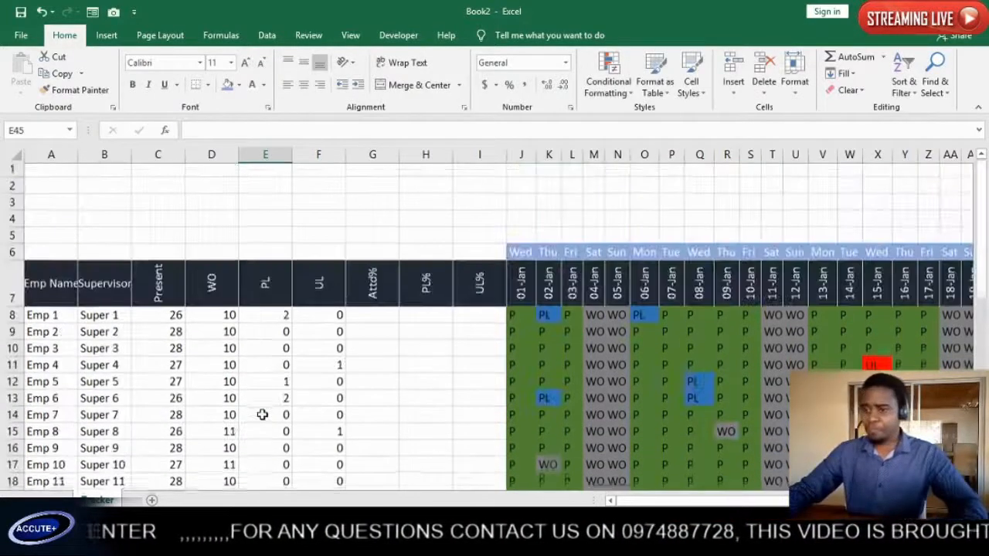
- Calculate Emp 1's Attd% in G8 with the formula =C8/(C8+F8), dividing Present by Present plus UL
scroll(263, 415, down, 1)
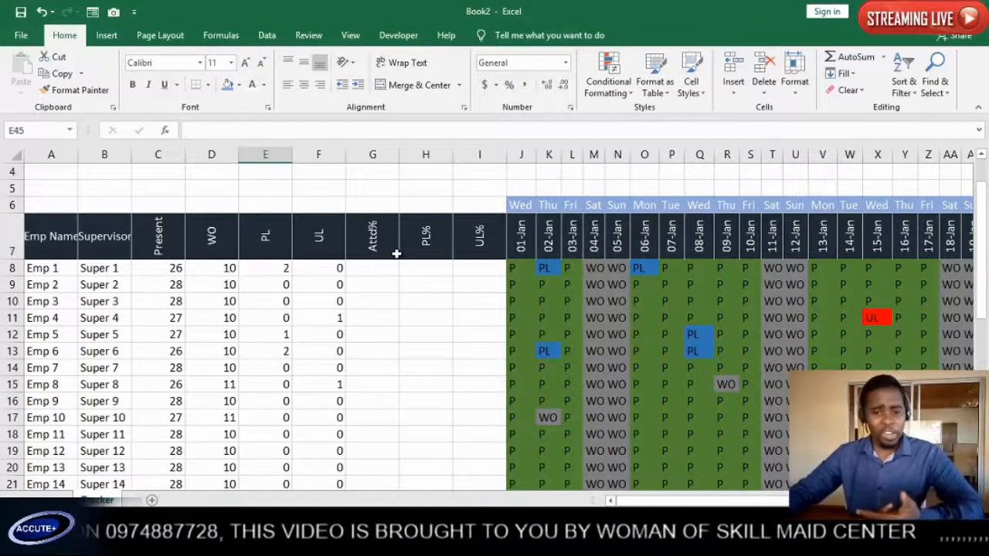
click(374, 273)
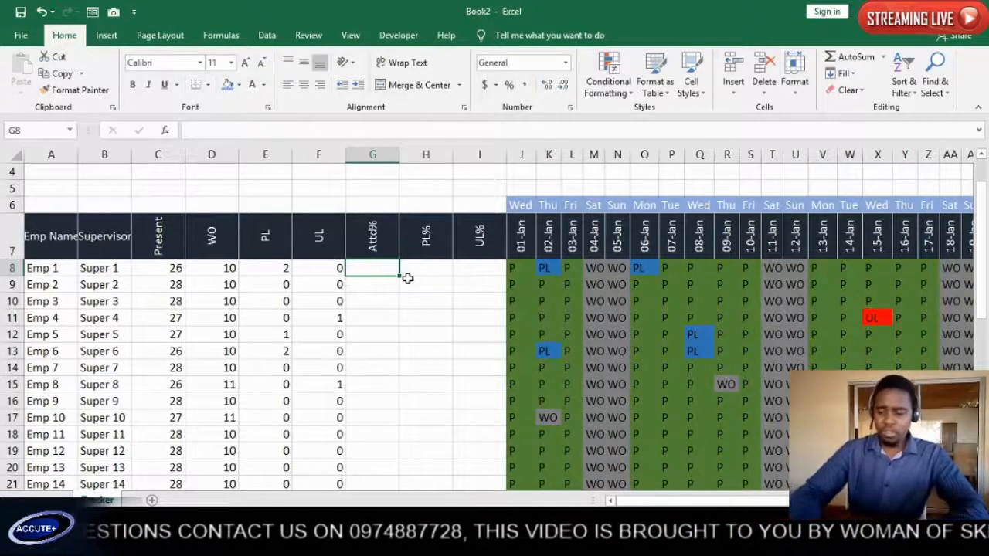
text(=)
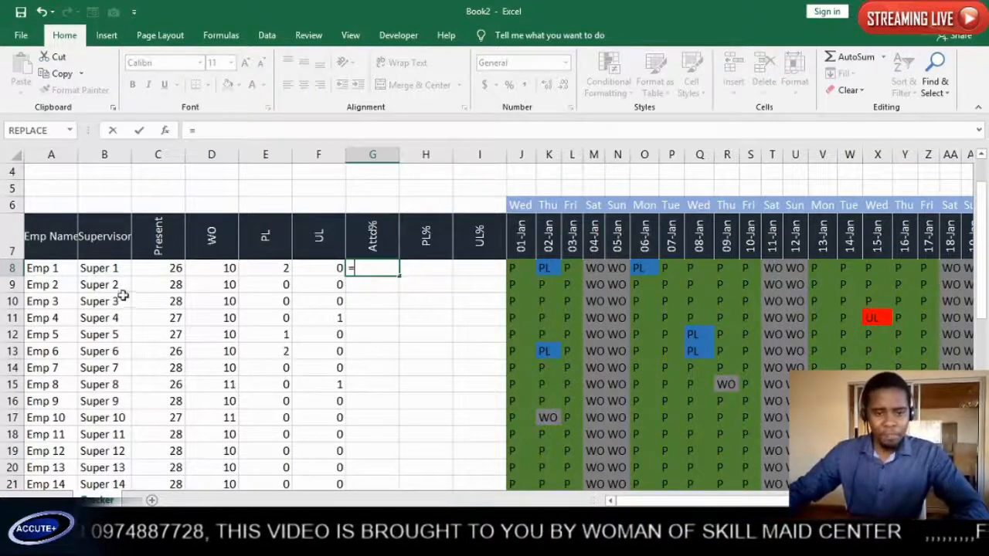
click(174, 268)
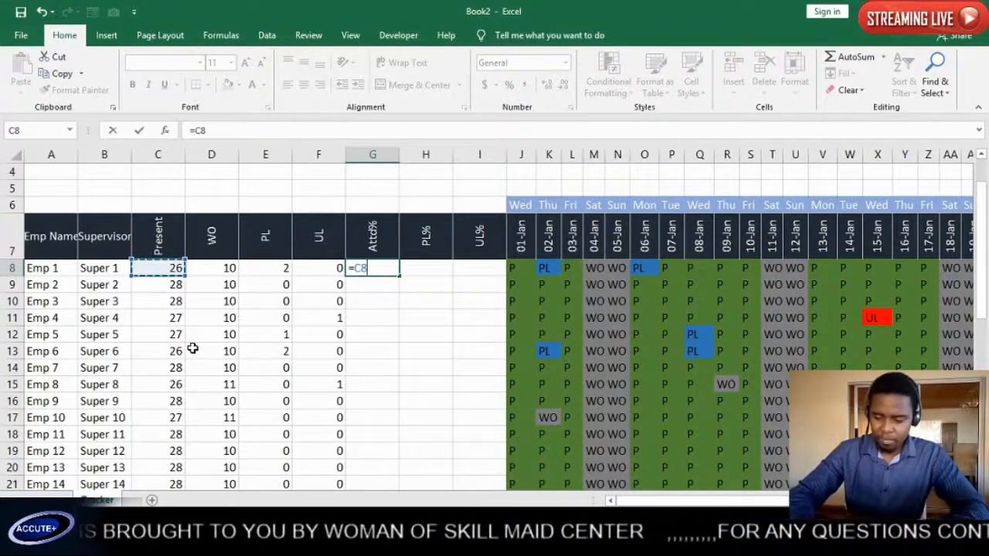
text(/)
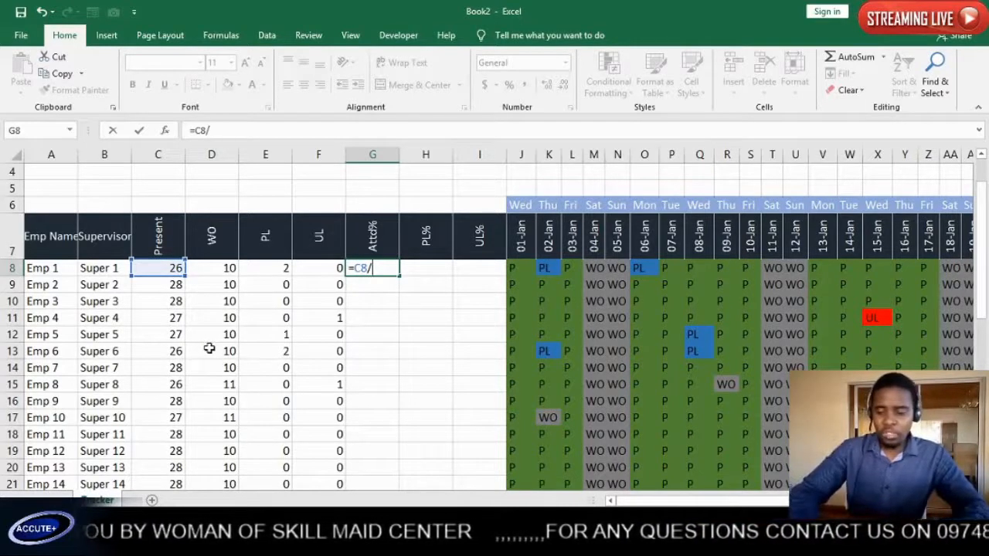
text(()
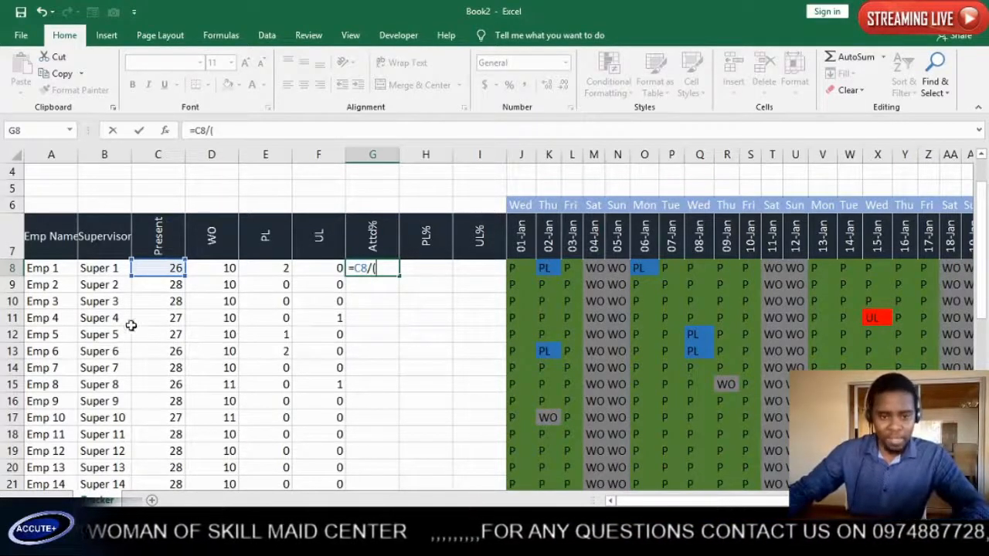
click(152, 268)
text(+)
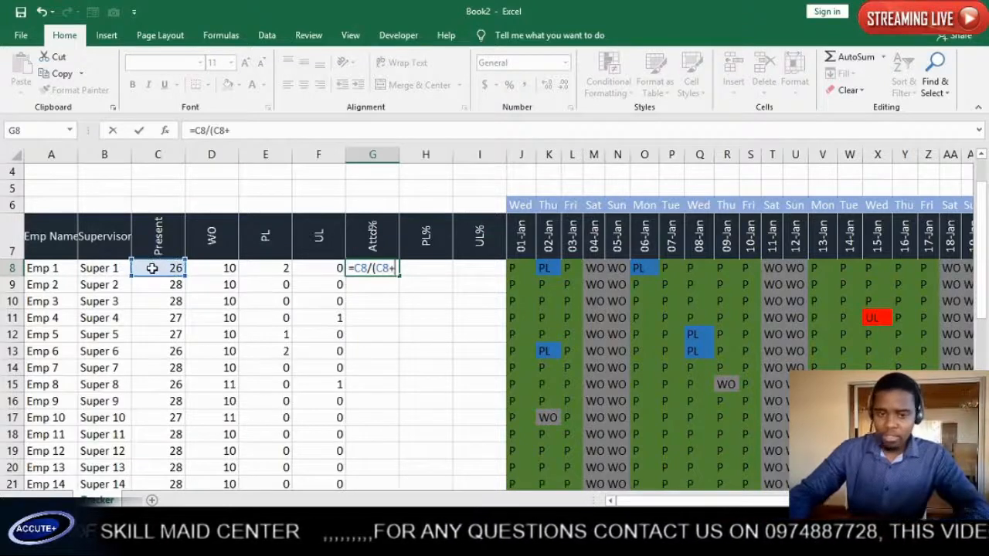
click(332, 269)
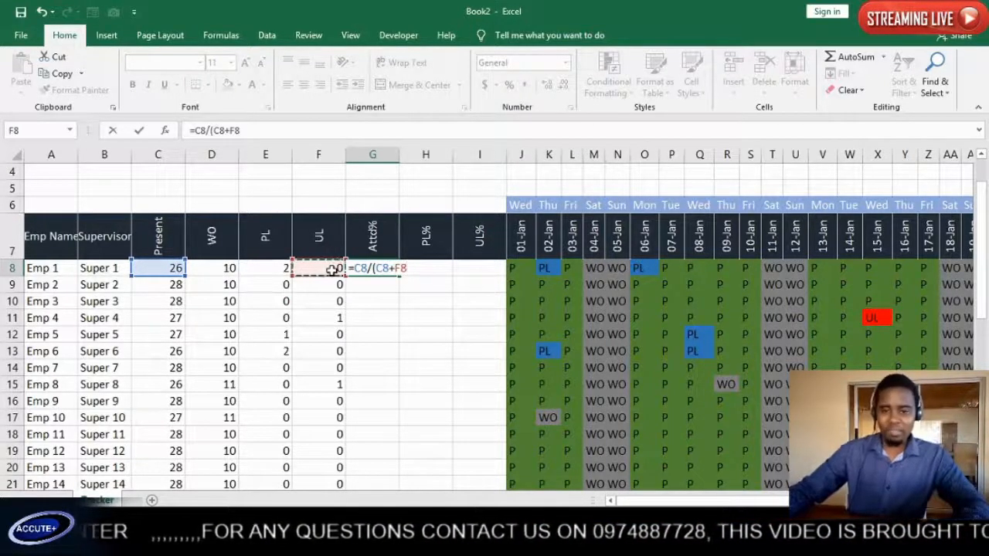
text())
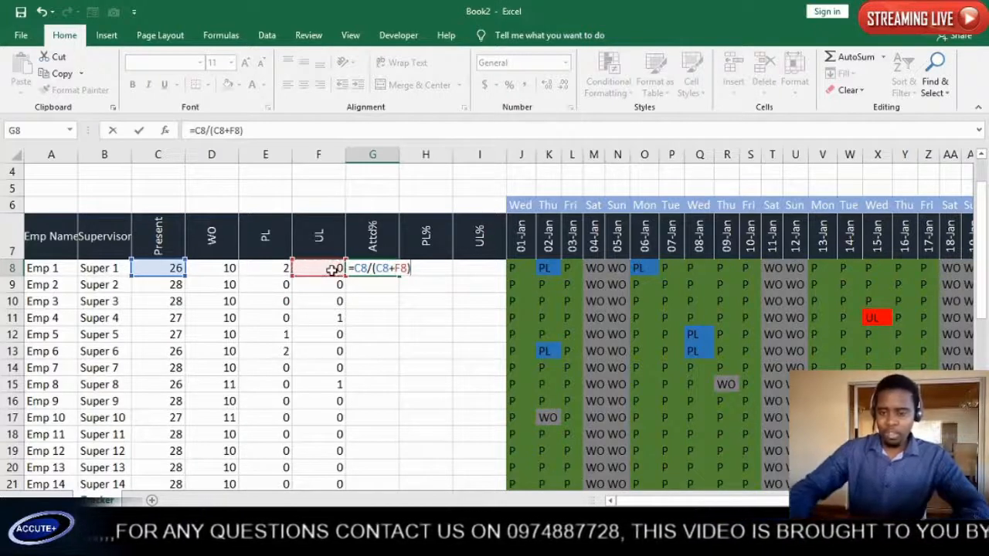
key(Return)
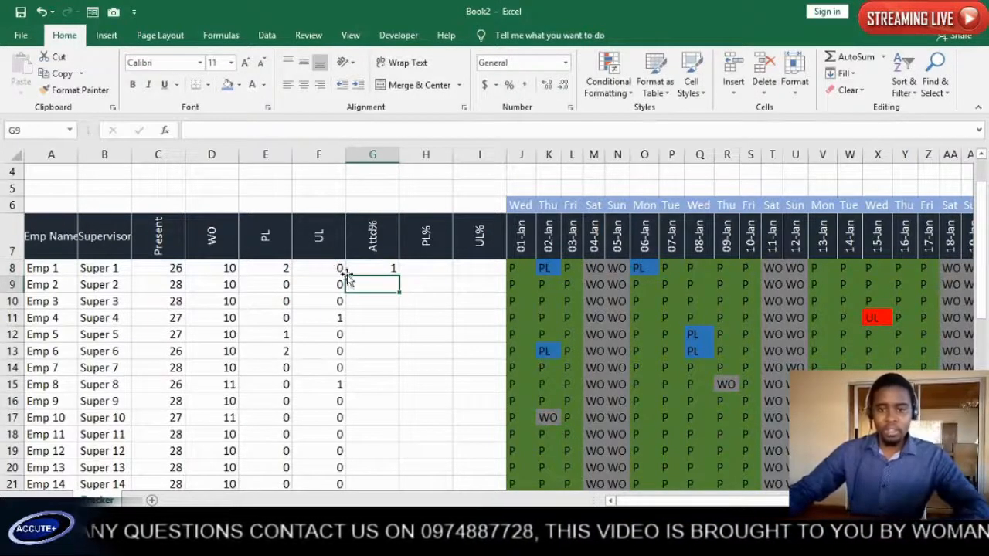
- Change Emp 1's attendance code for 08-Jan, cell Q8, to UL to test the Attd% formula
click(367, 268)
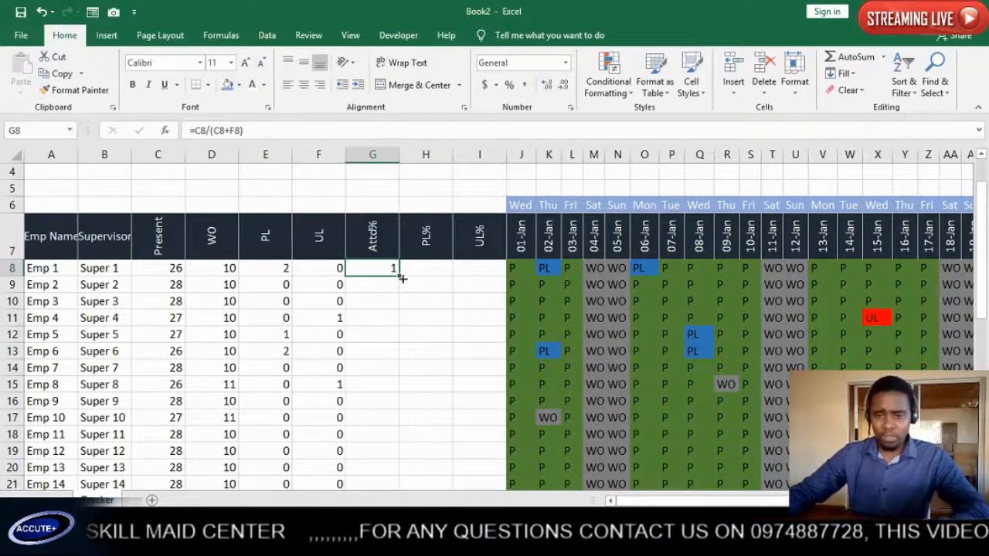
click(695, 268)
click(720, 268)
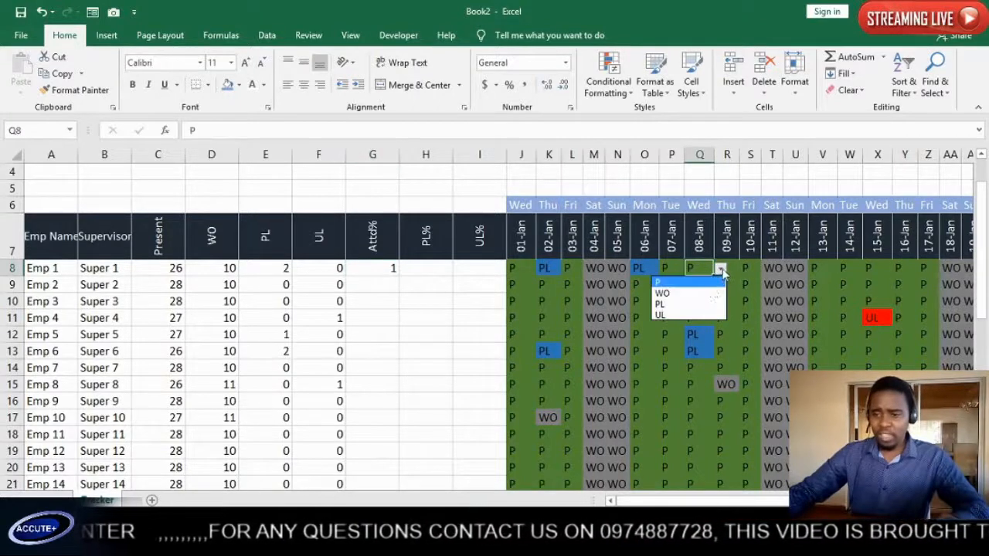
click(670, 313)
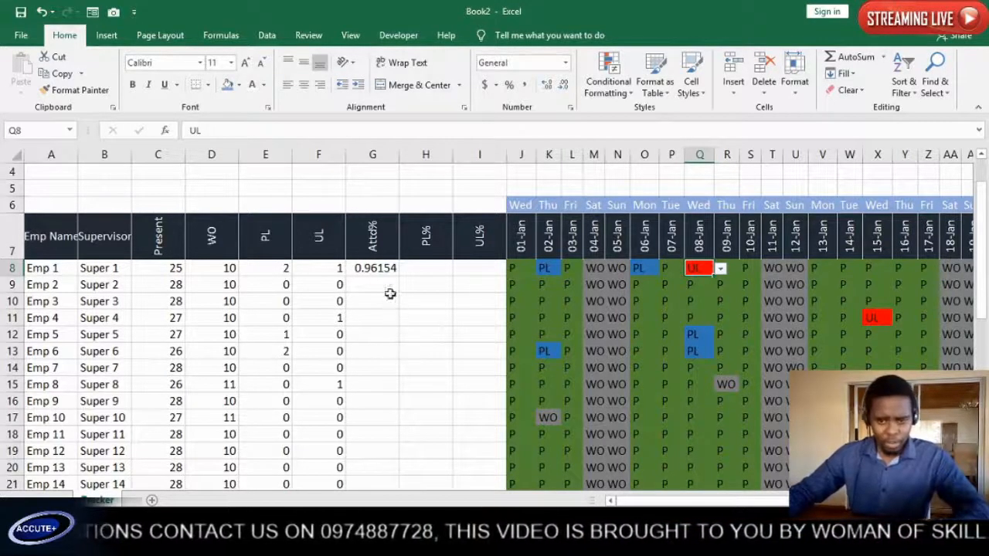
- Fill the Attd% formula in G8 down the column for all employees and review the copied results
click(386, 271)
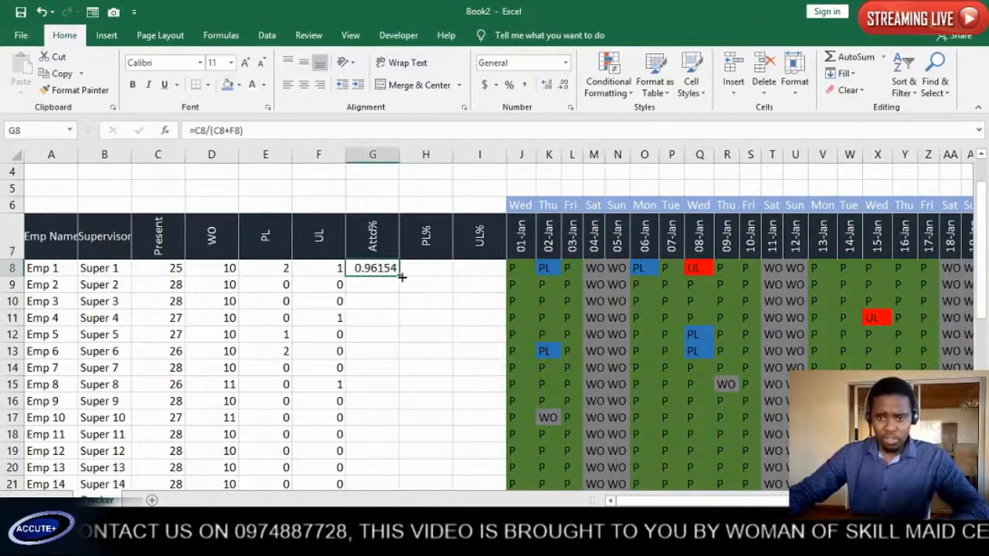
double_click(399, 277)
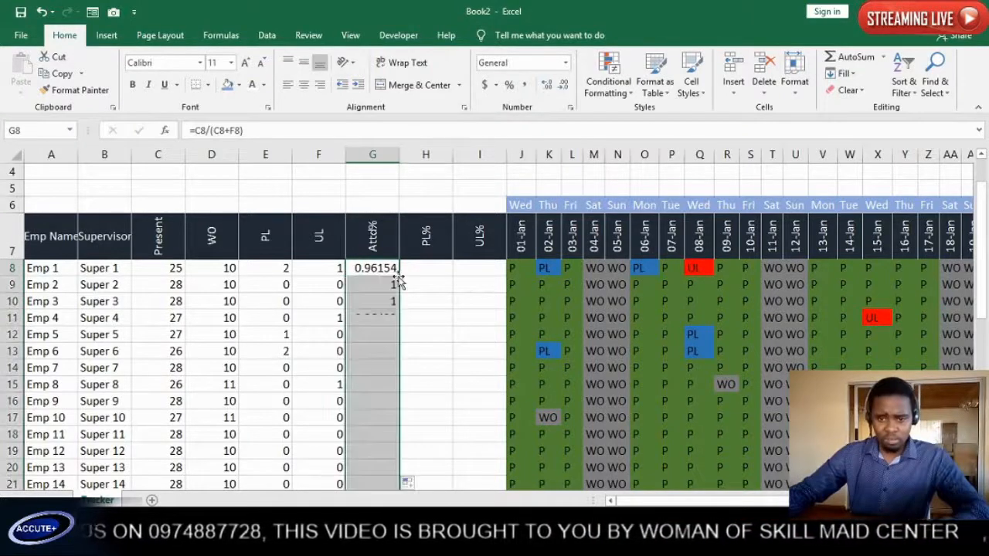
scroll(394, 284, down, 4)
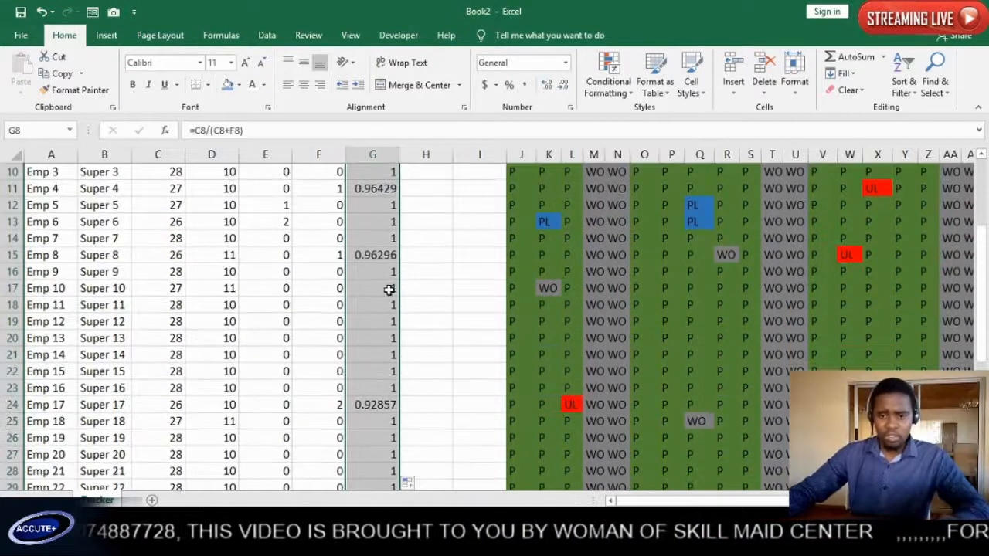
scroll(388, 289, up, 3)
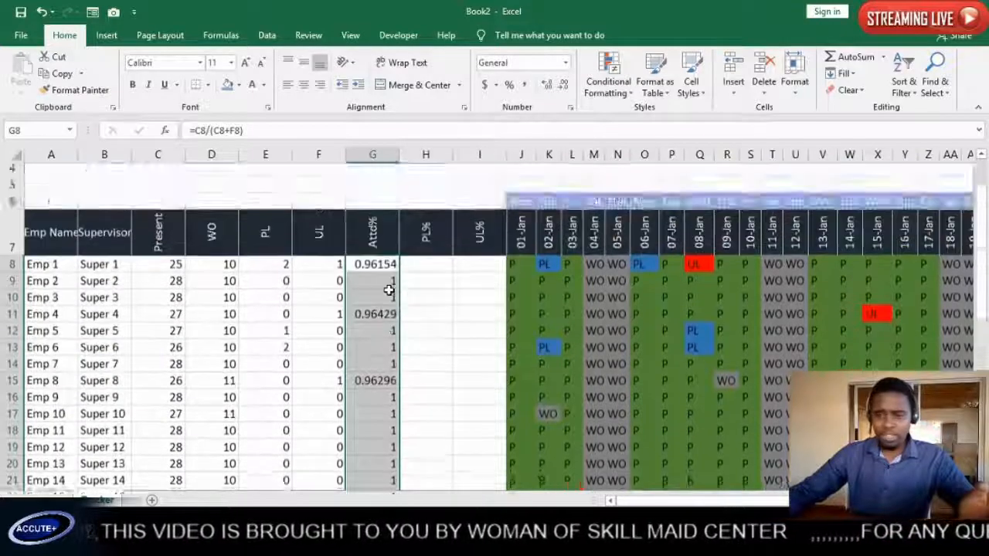
scroll(389, 289, down, 1)
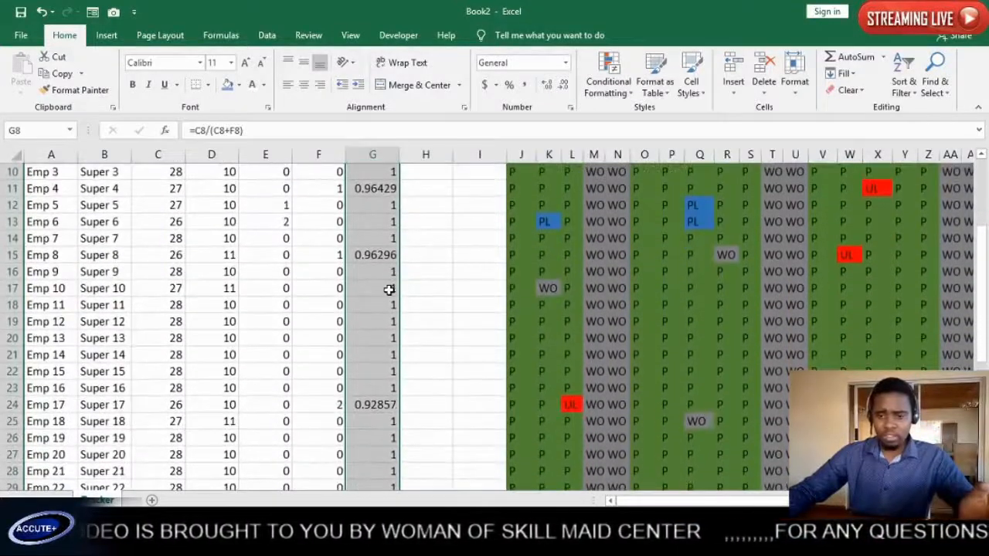
scroll(388, 289, down, 6)
scroll(388, 289, up, 8)
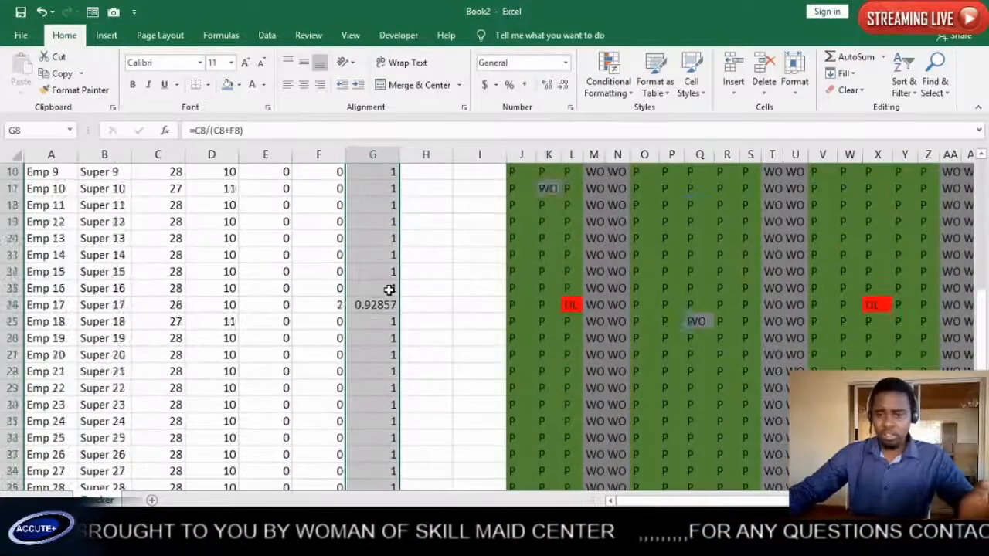
scroll(389, 289, up, 2)
right_click(408, 333)
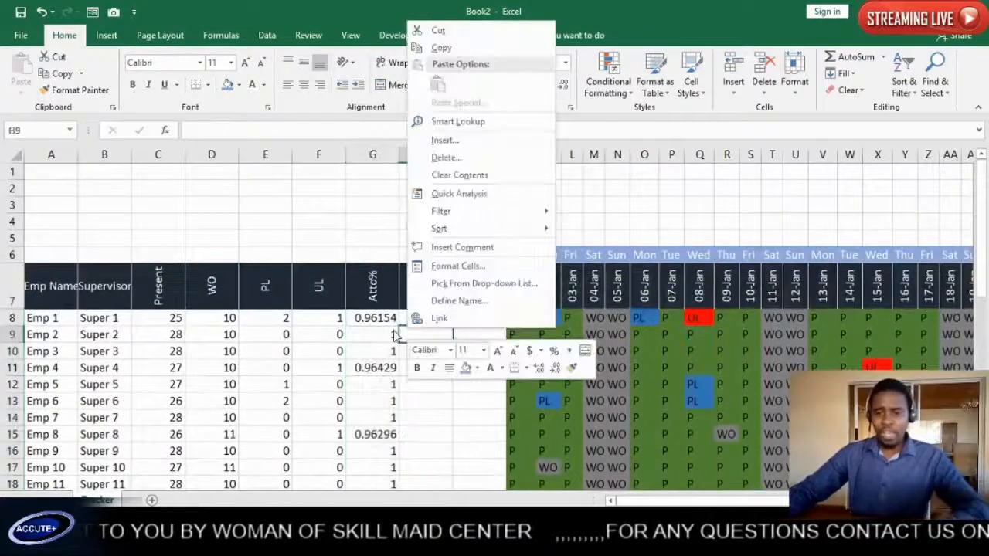
key(Escape)
click(379, 317)
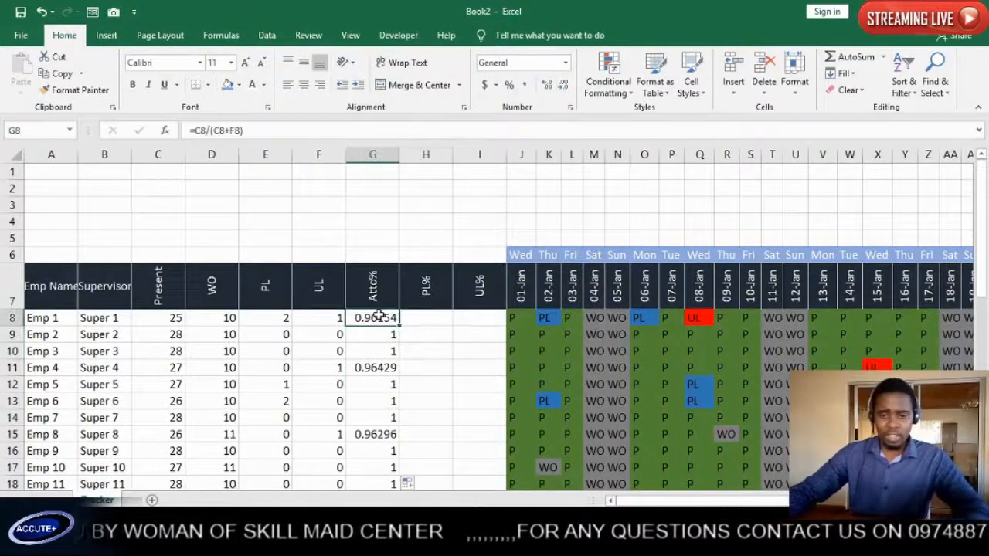
- Calculate Emp 1's PL% in H8 with the formula =E8/(C8+F8+E8) and fill it down the column for all employees
click(423, 317)
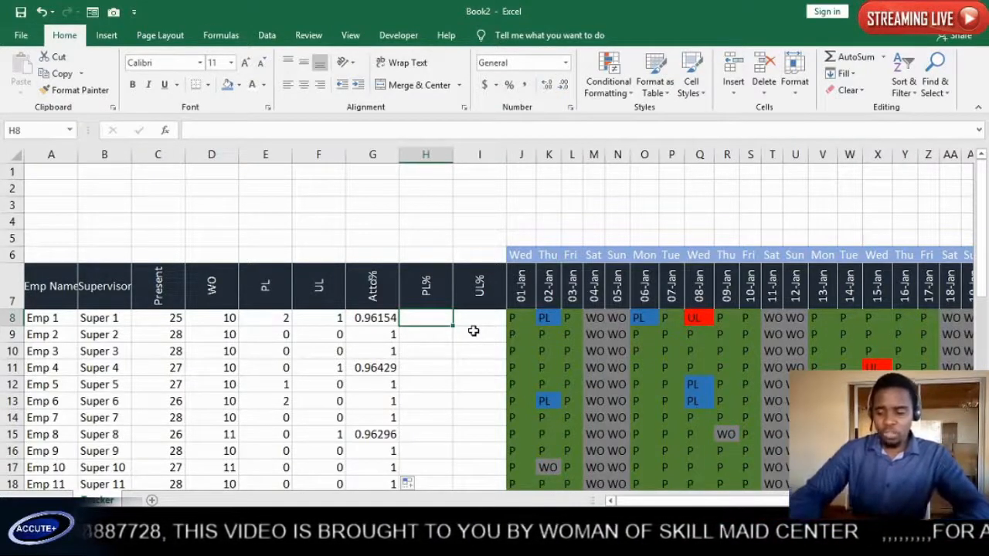
text(=)
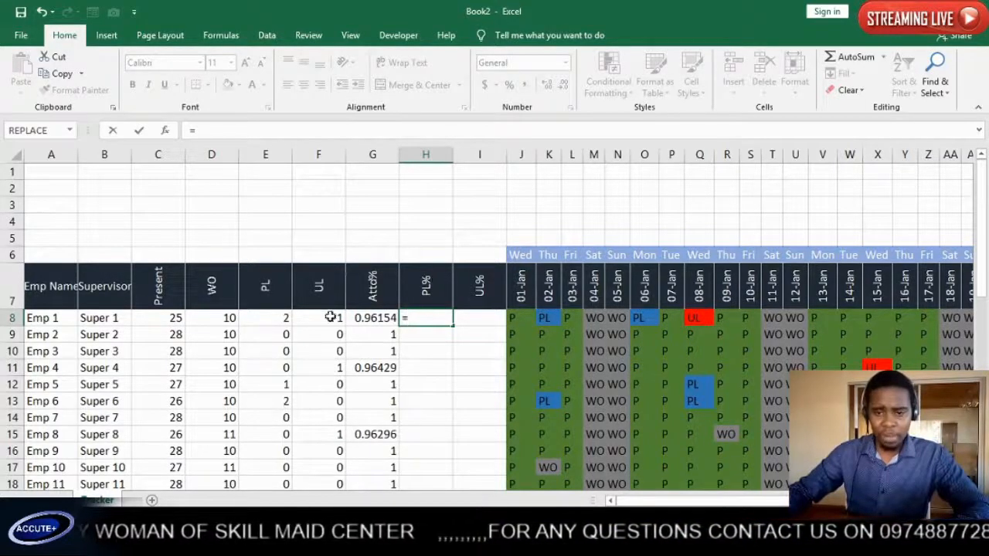
click(274, 319)
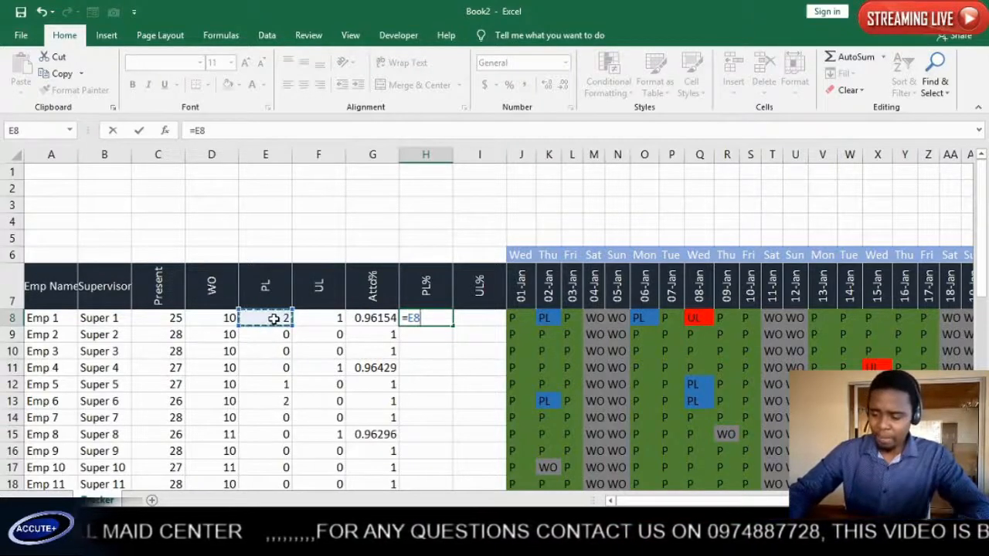
text(/()
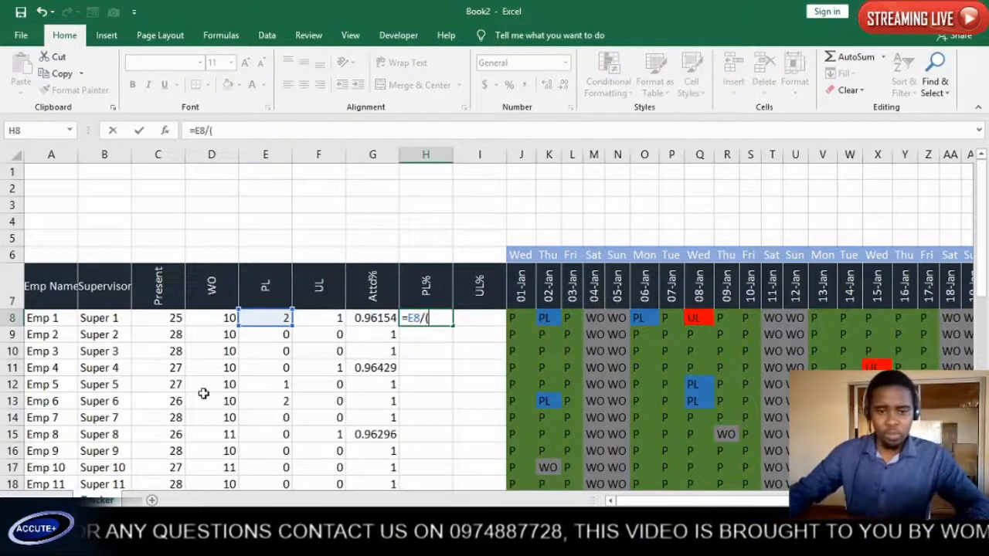
click(168, 318)
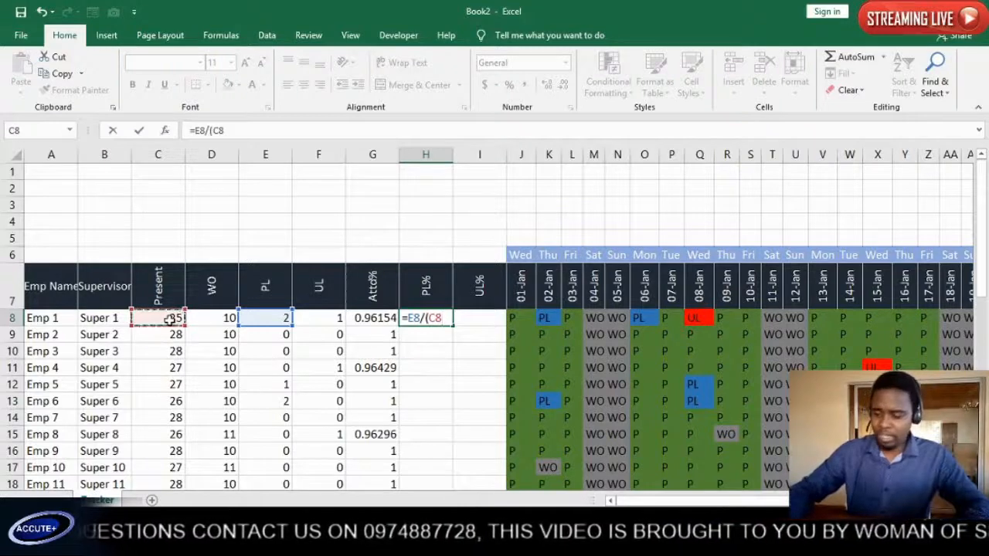
text(+)
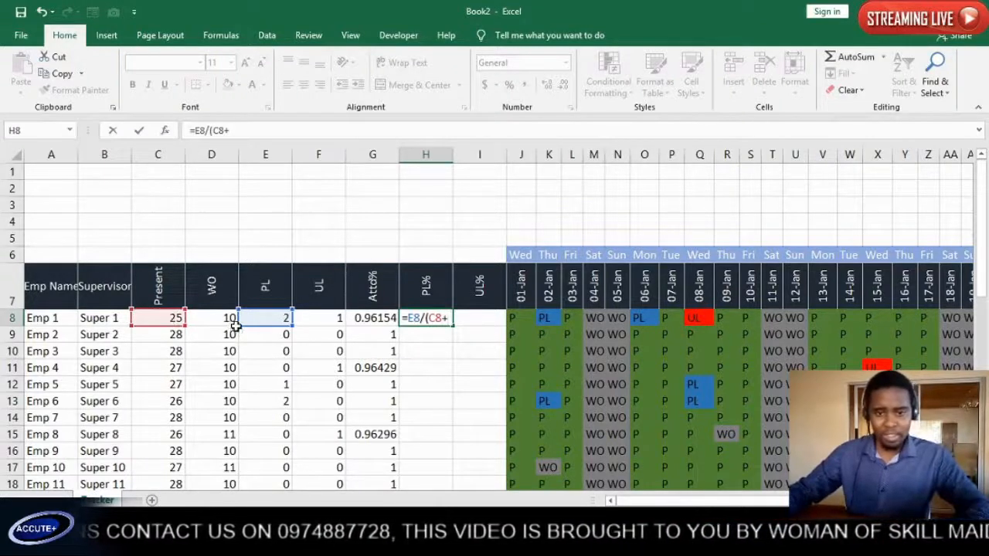
click(327, 318)
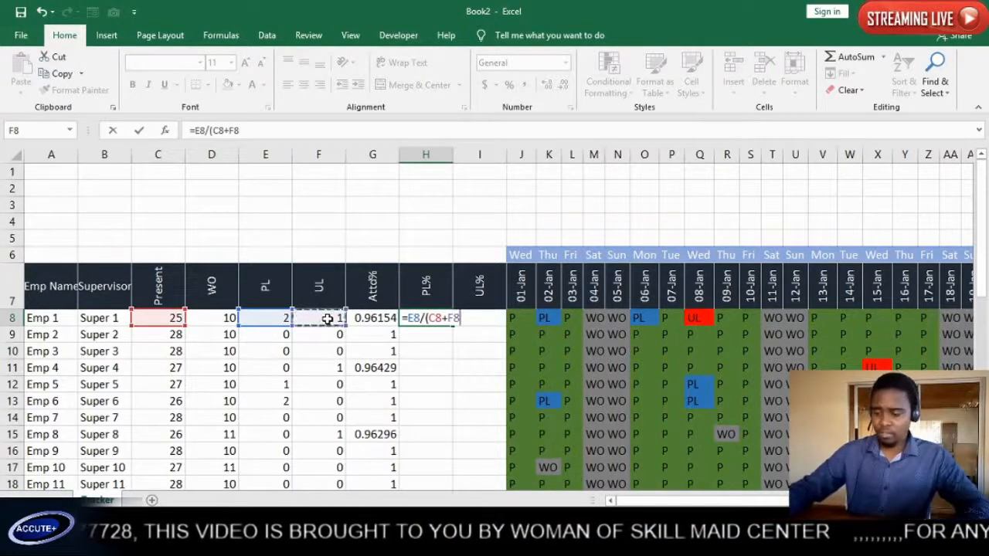
text(+)
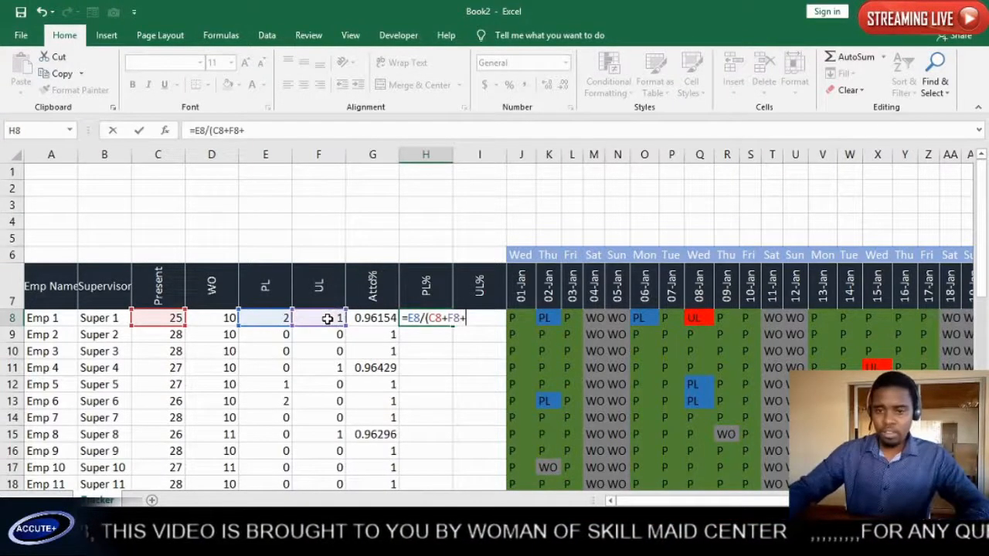
click(274, 320)
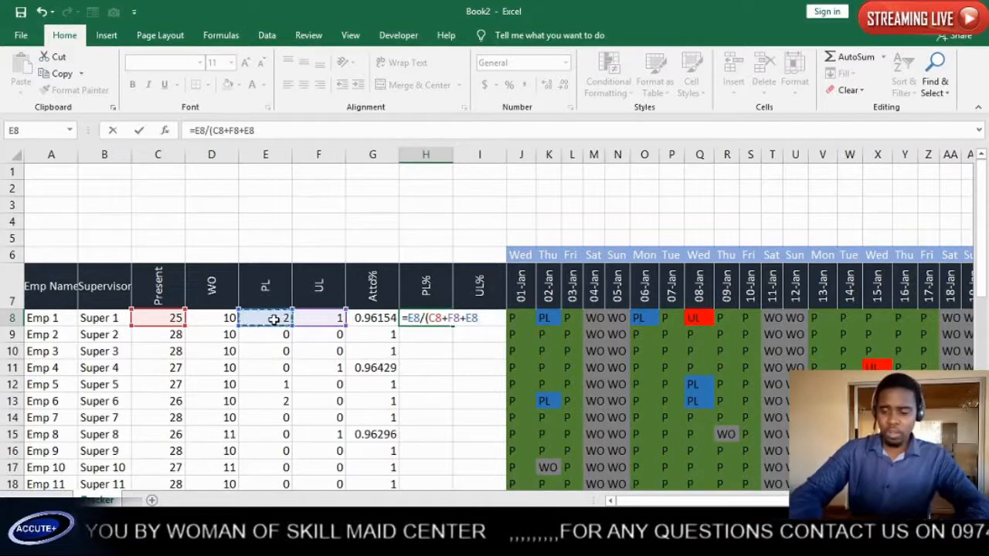
text())
key(Return)
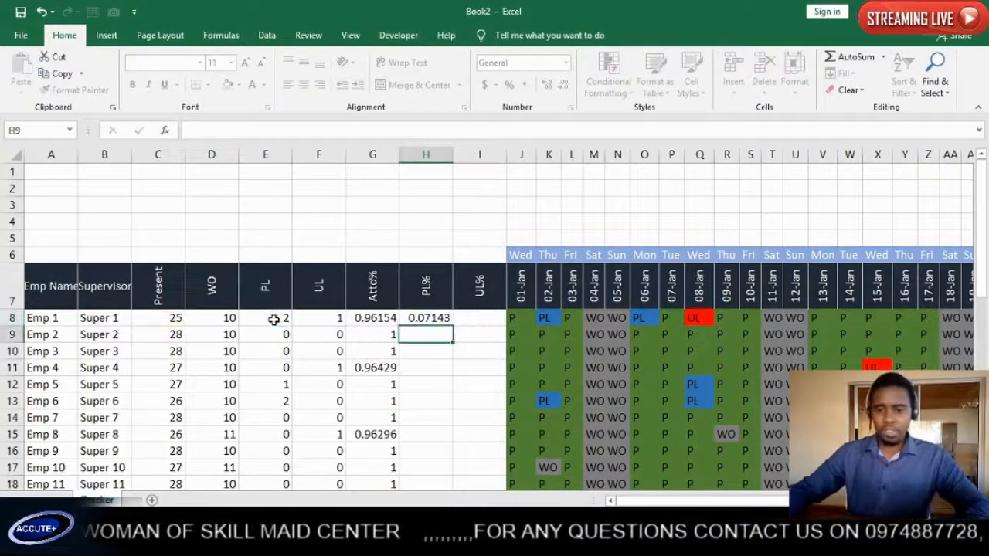
click(438, 318)
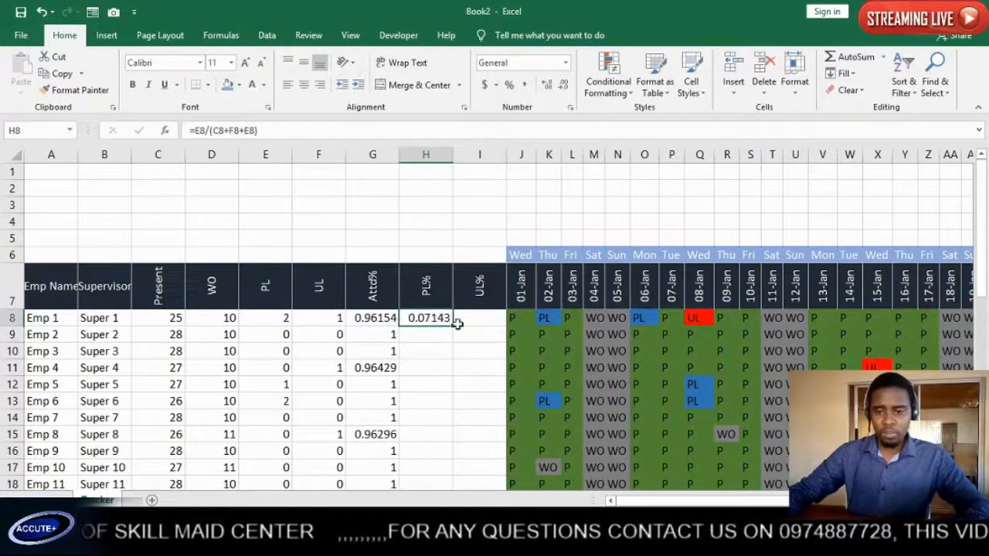
double_click(453, 325)
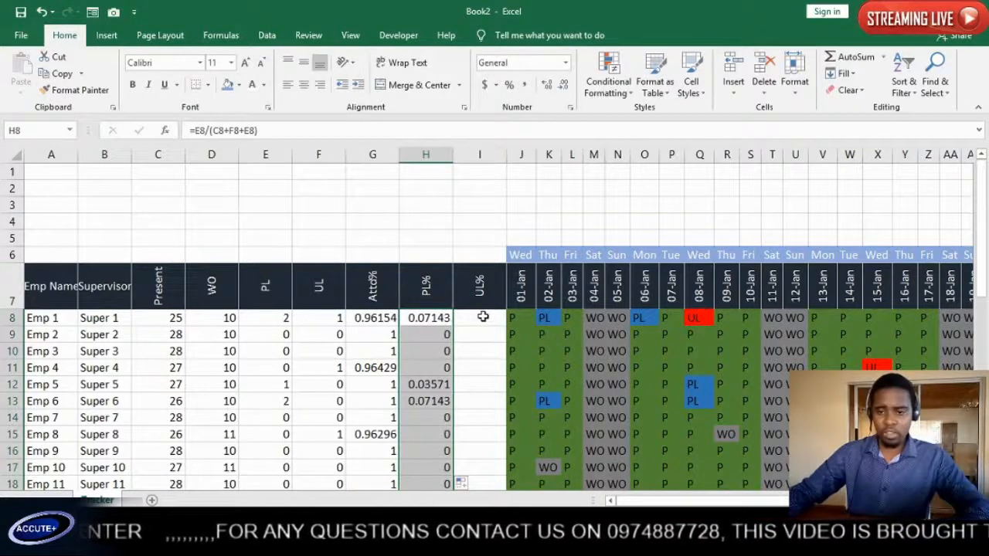
- Calculate Emp 1's UL% in I8 with the formula =F8/(C8+E8+F8), dividing UL by the sum of Present, PL and UL
click(474, 318)
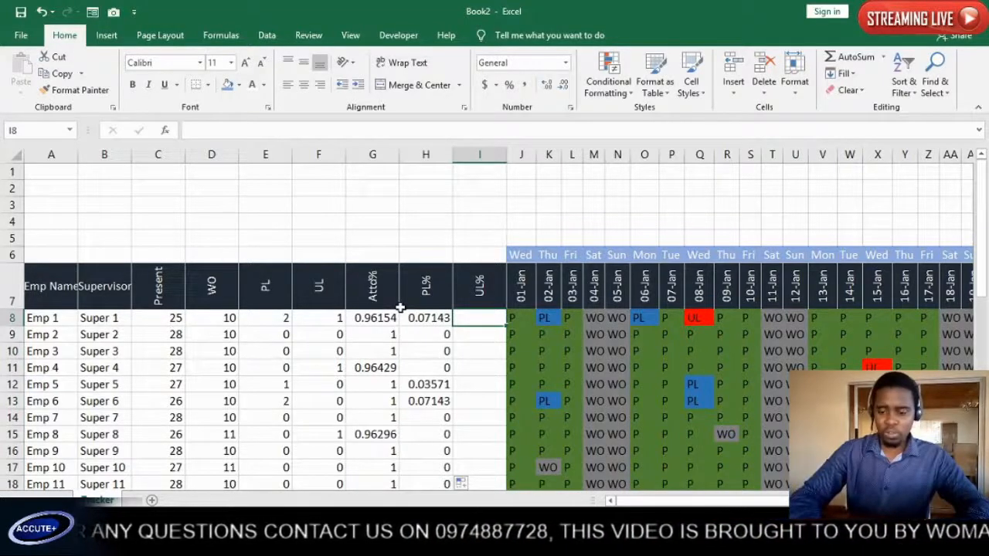
text(=)
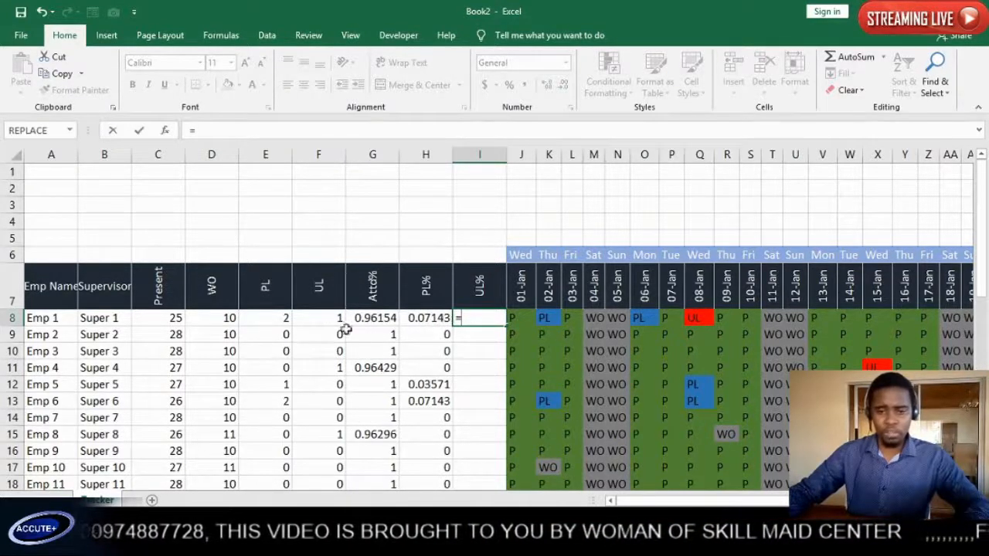
click(320, 323)
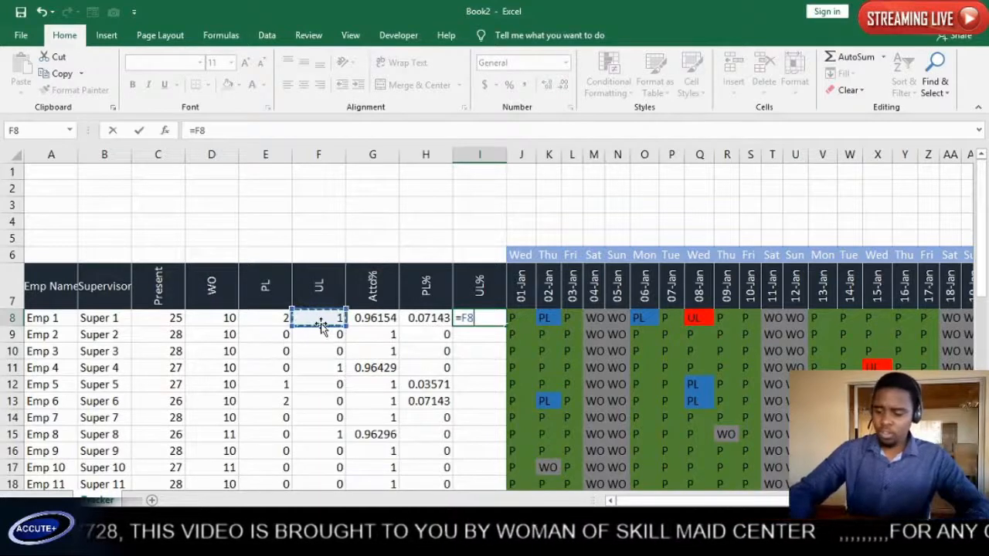
text(/()
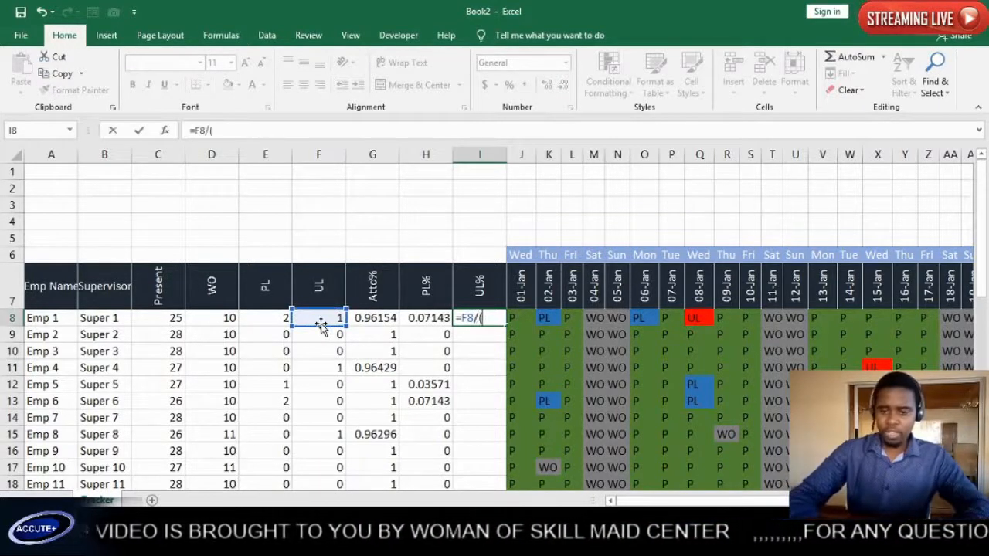
click(175, 319)
text(+)
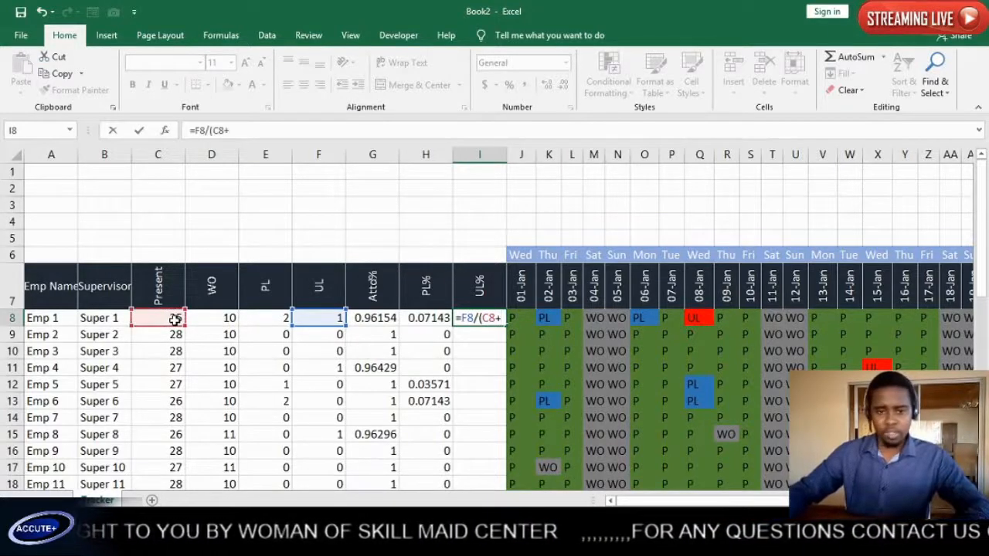
click(253, 318)
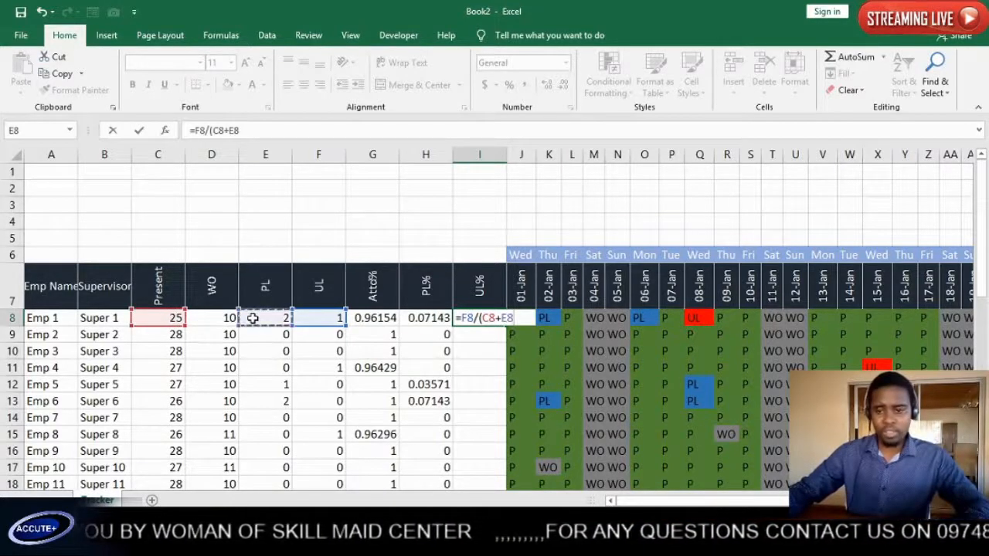
text(+)
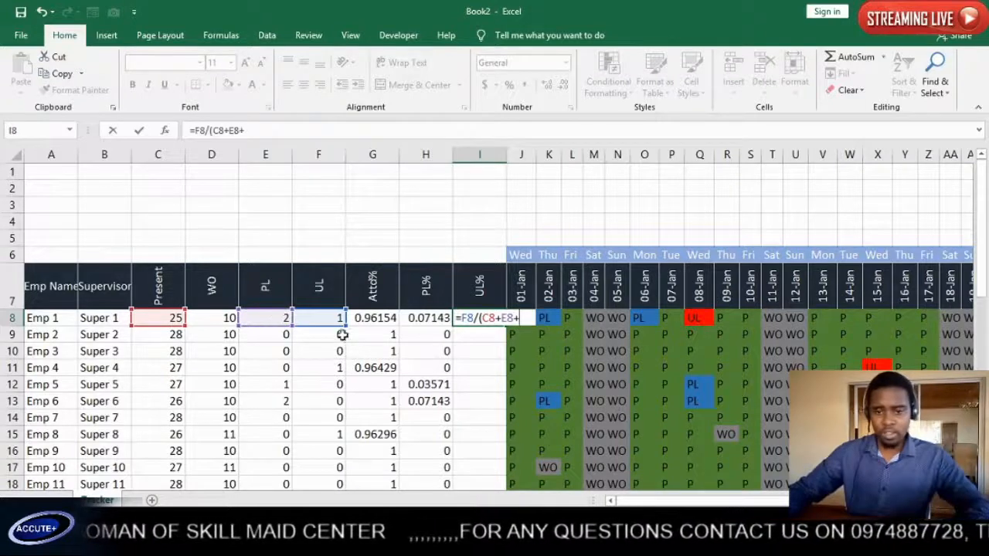
click(324, 317)
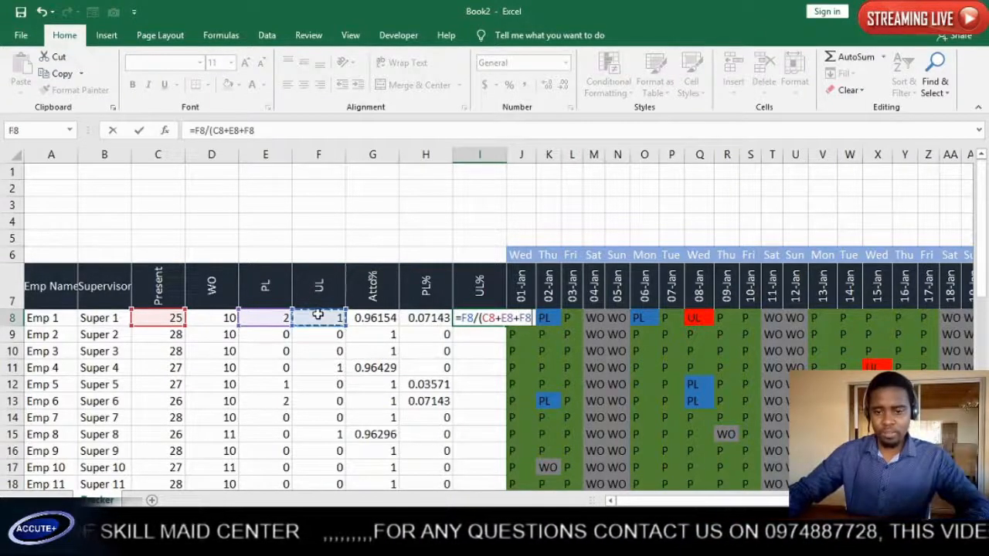
text())
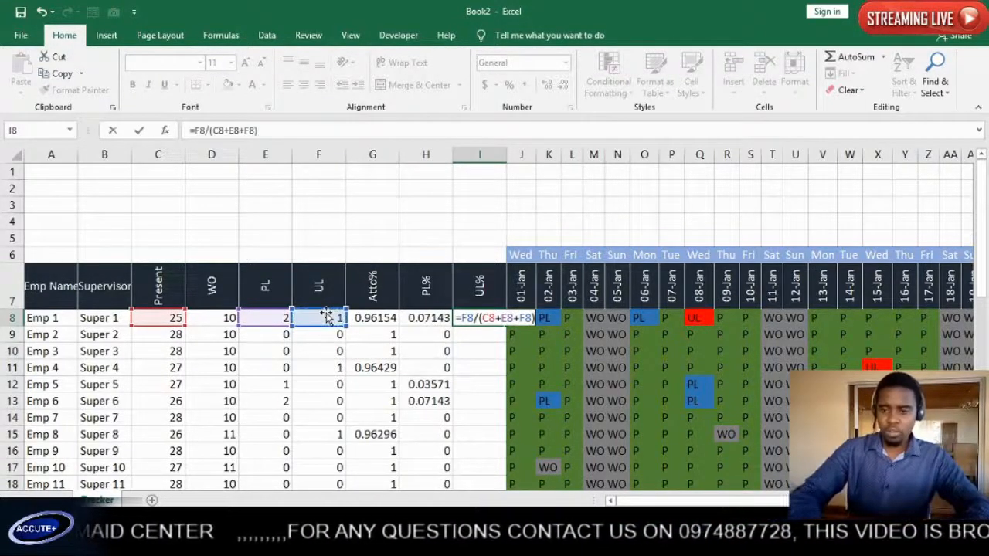
- Enter the UL% formula =F8/(C8+E8+F8) in I8 and fill it down the column for all employees
key(Return)
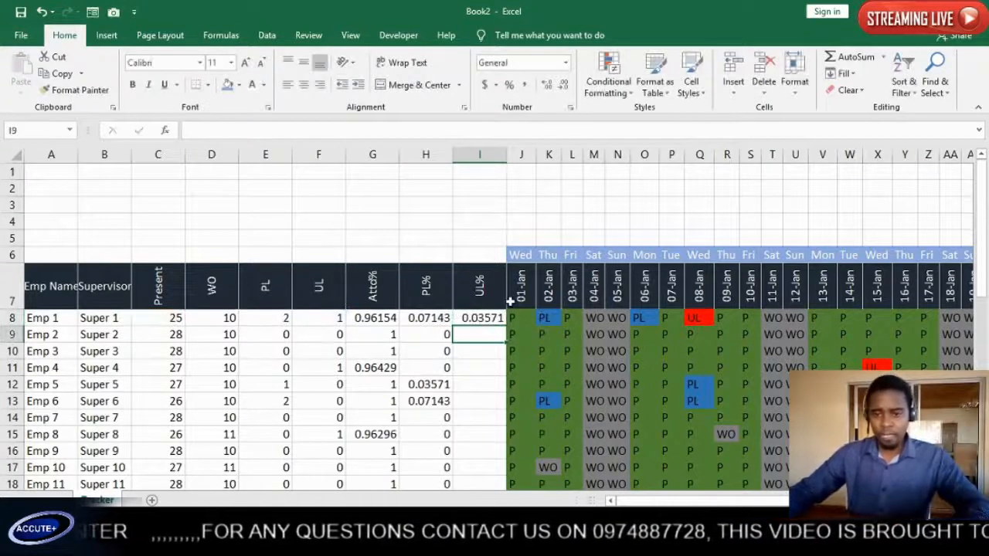
click(495, 317)
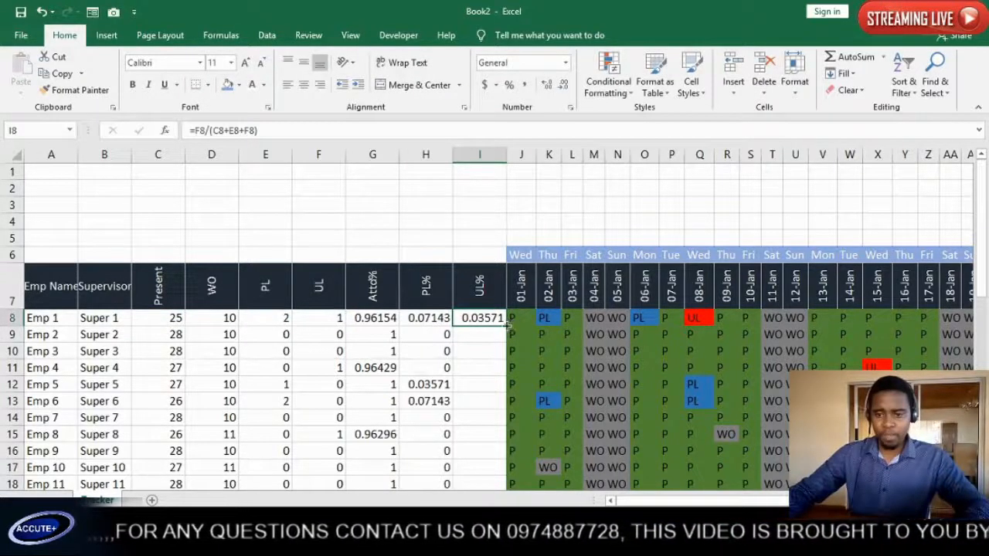
double_click(506, 325)
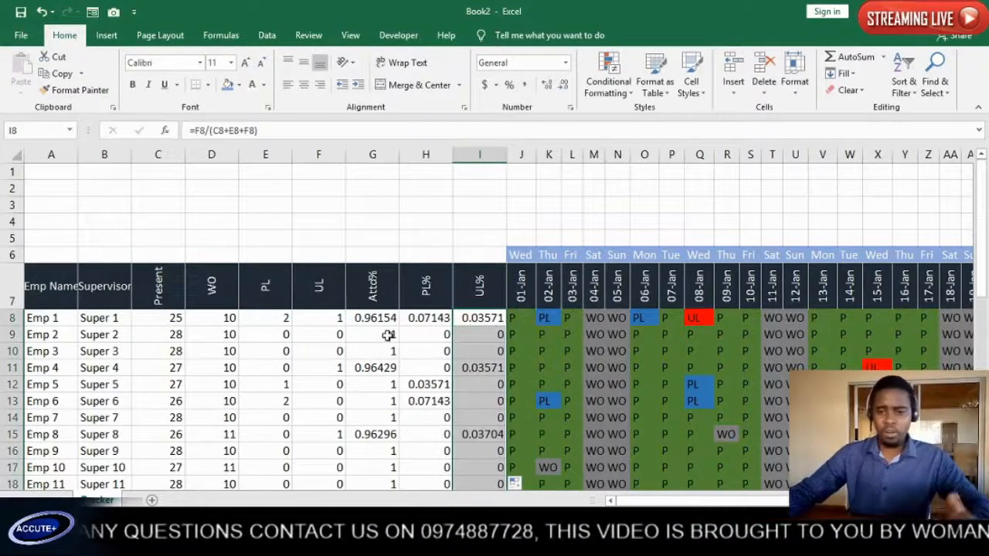
- Format the Attd%, PL% and UL% values in G8:I44 as percentages with 0 decimal places
drag(373, 317, 474, 320)
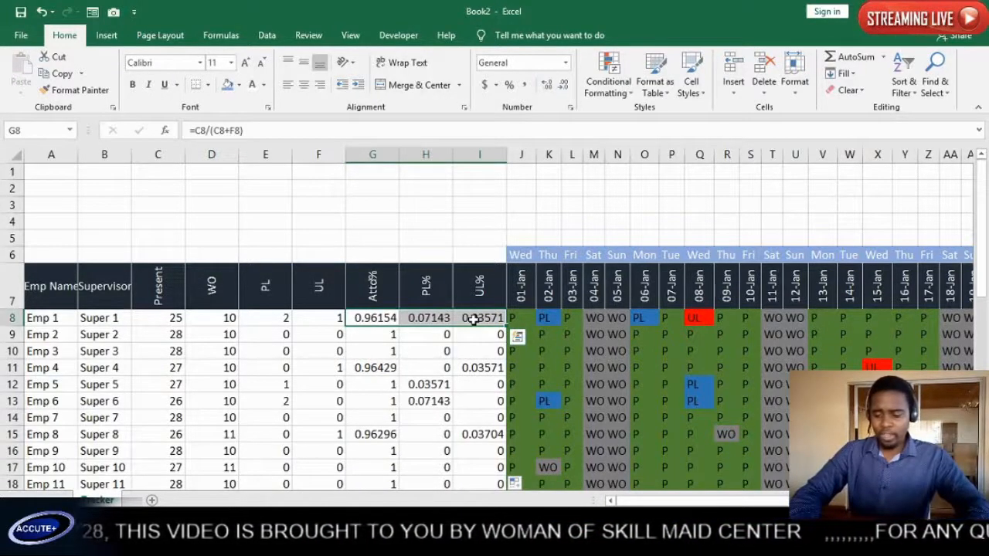
key(ctrl+shift+Down)
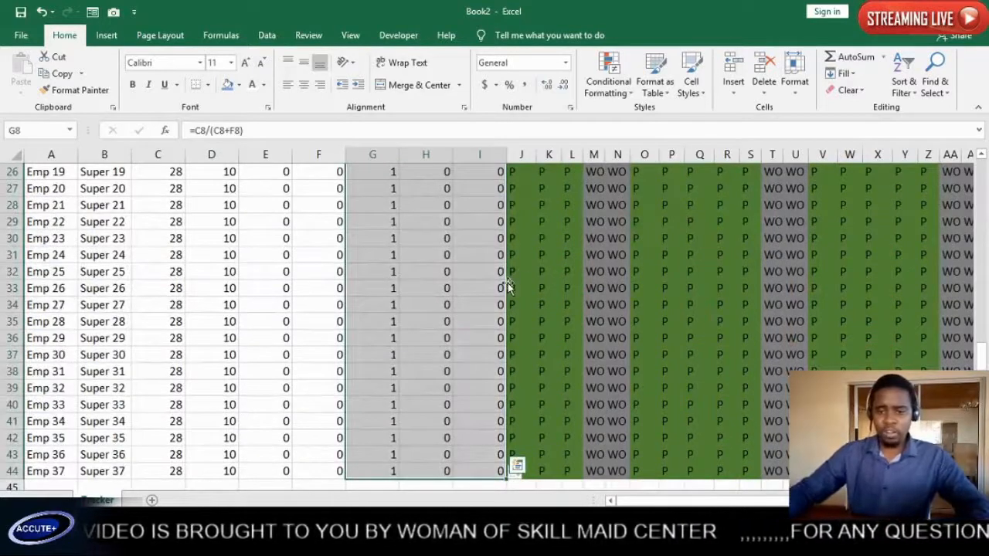
key(ctrl+q)
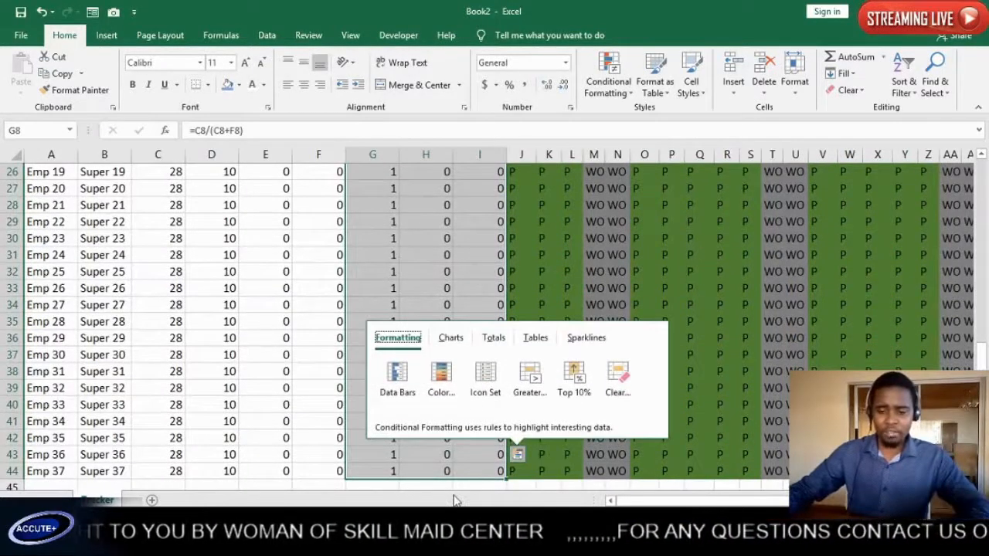
key(Escape)
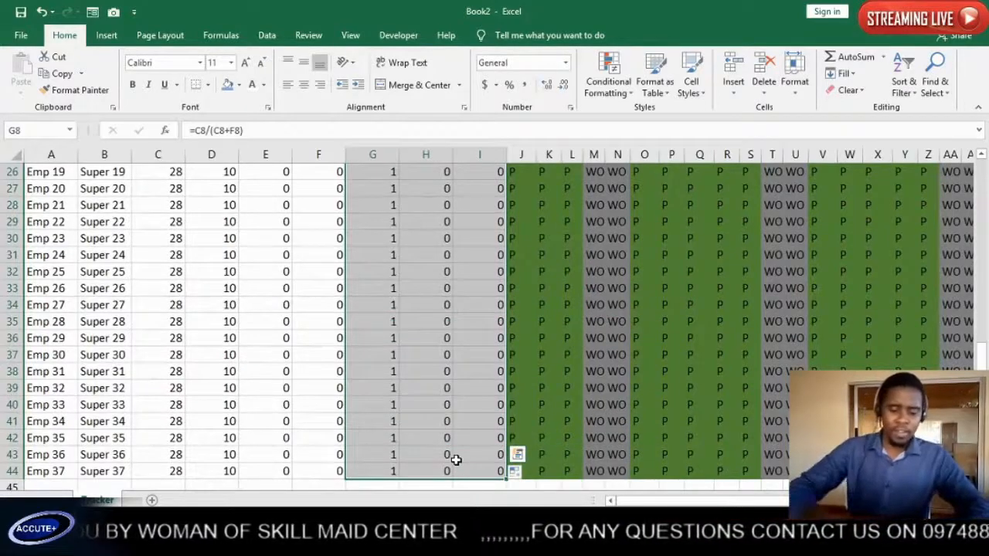
key(ctrl+1)
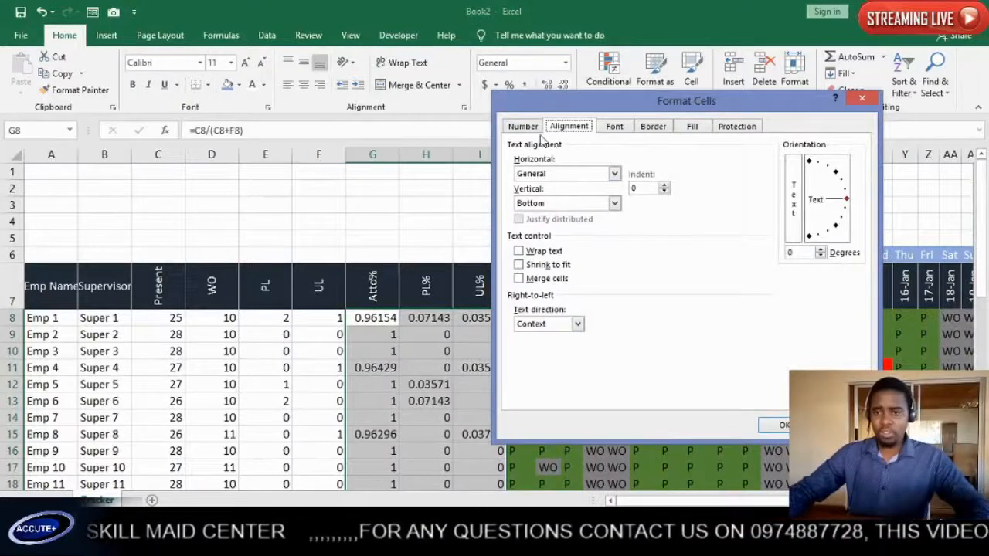
click(523, 126)
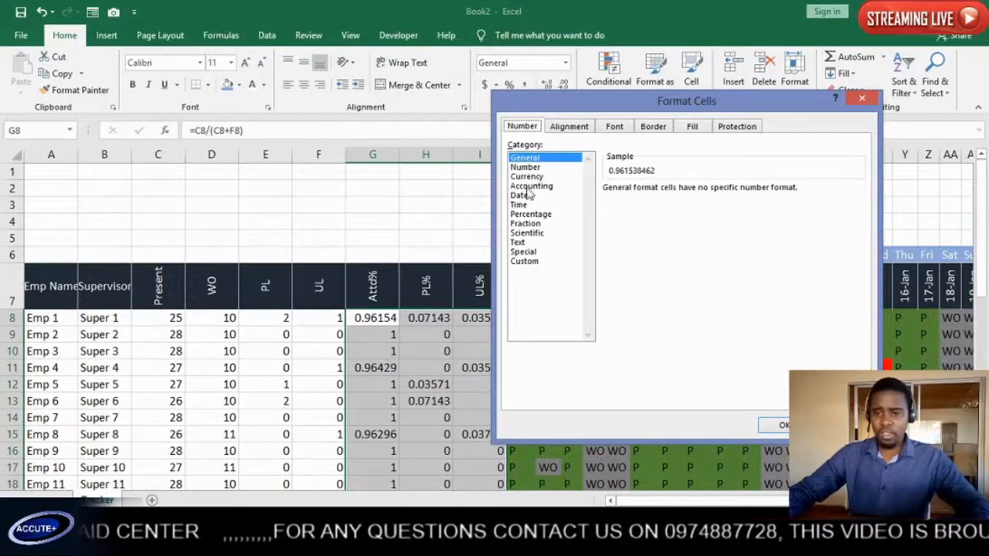
click(529, 214)
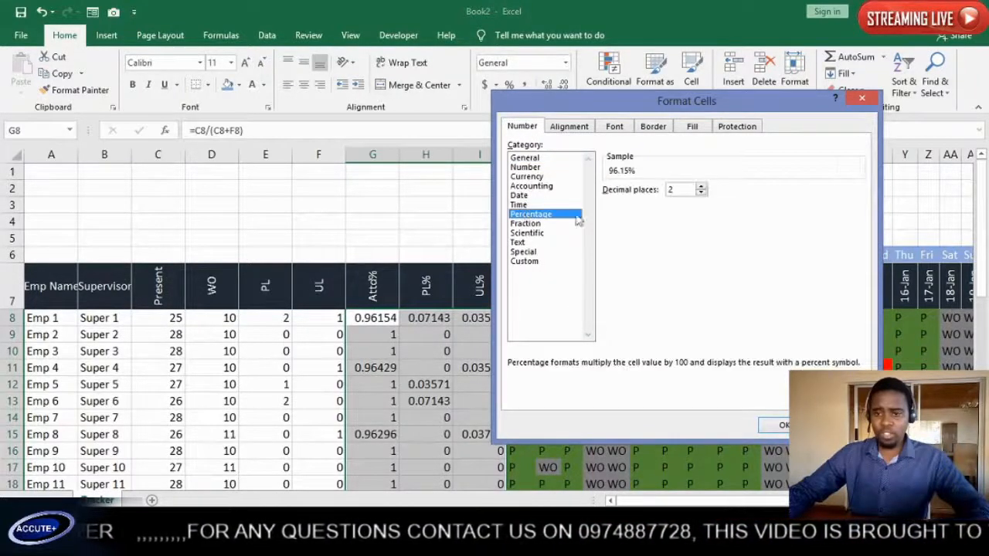
click(700, 193)
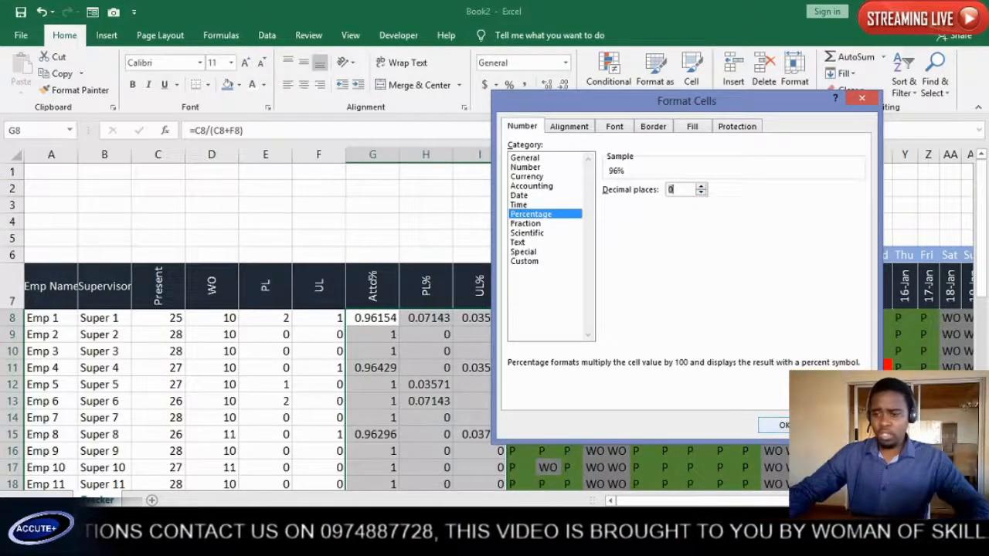
click(782, 425)
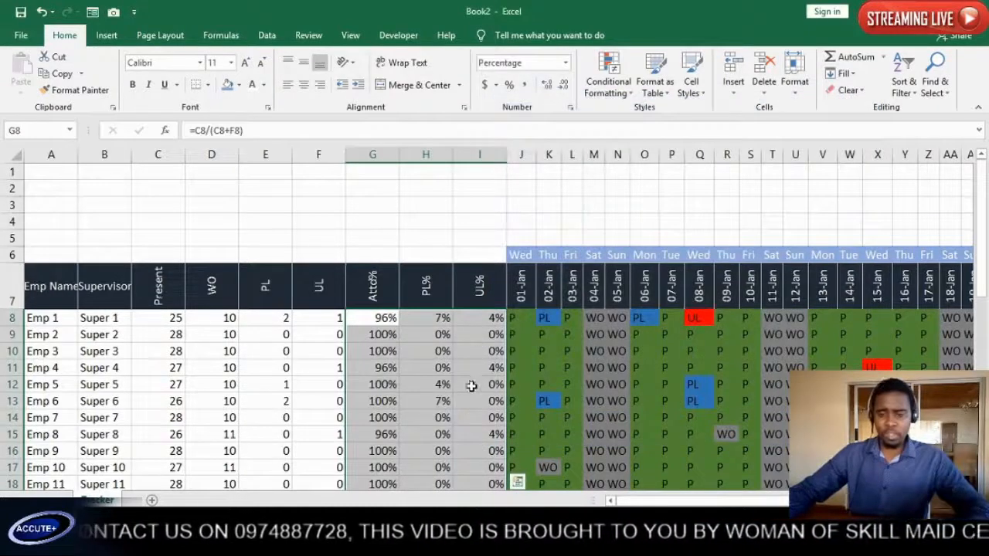
scroll(444, 384, down, 3)
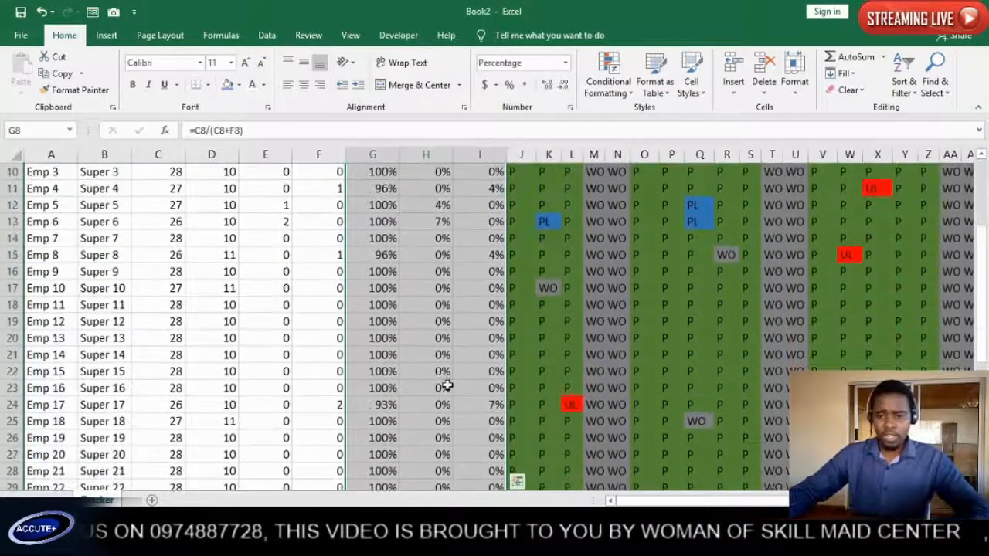
scroll(442, 380, up, 2)
- Apply green gradient-fill data bars to the Attd% values in G8:G44
click(430, 317)
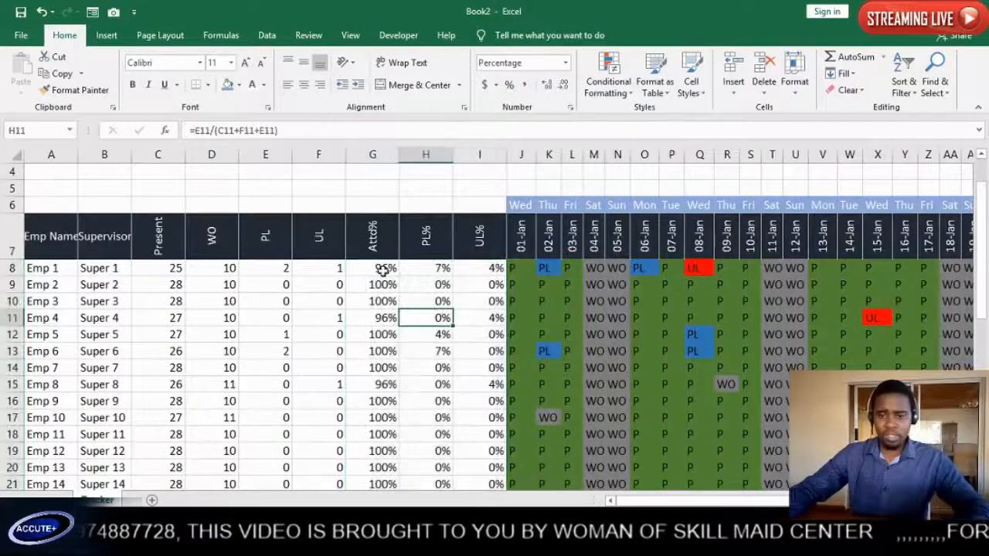
click(384, 265)
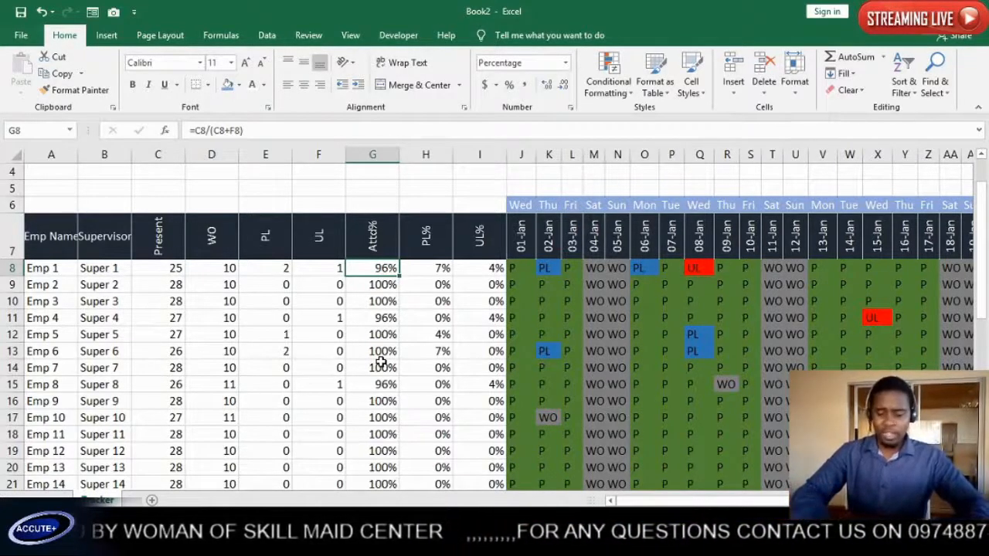
key(ctrl+shift+Down)
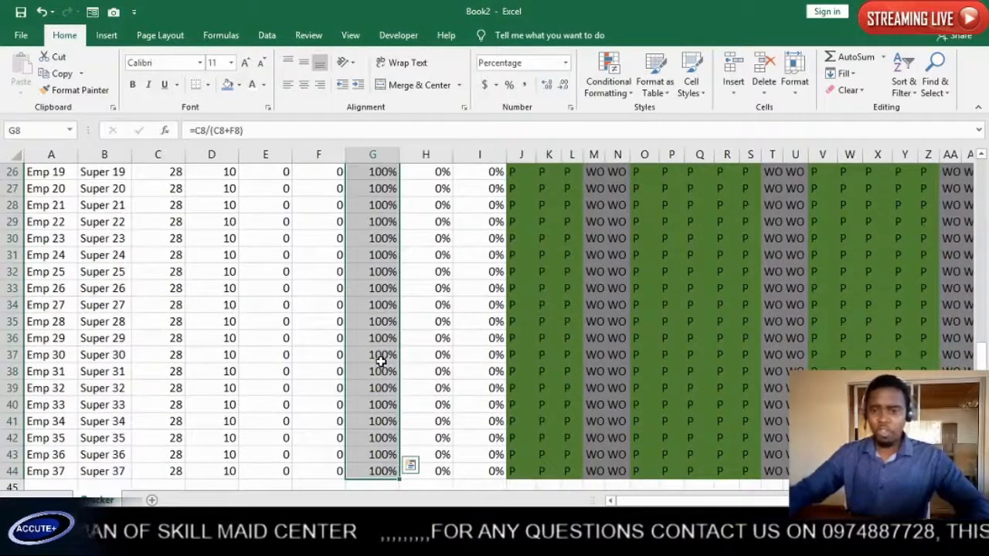
click(619, 97)
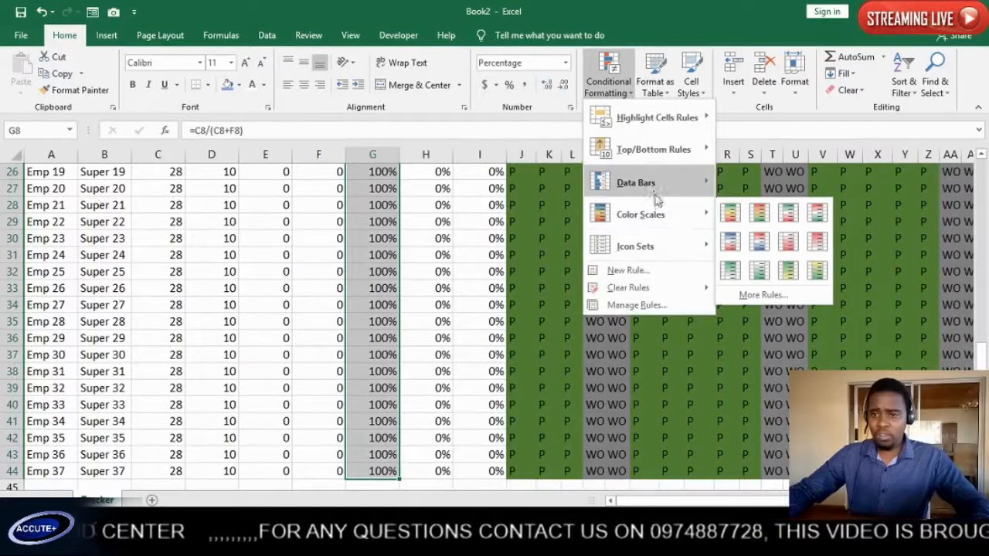
mouse_move(653, 198)
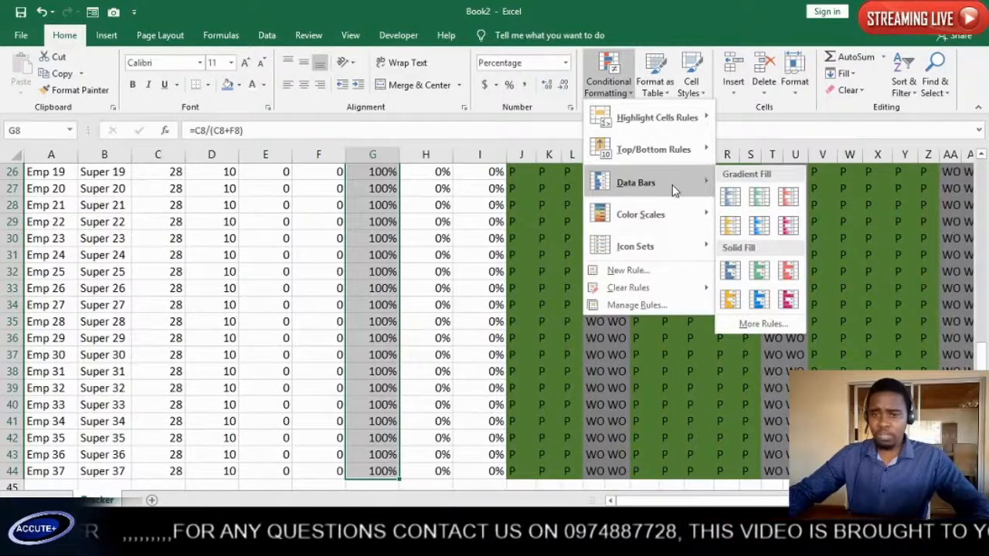
click(760, 199)
- Apply light blue gradient-fill data bars to the PL% values in H8:H44
scroll(532, 284, up, 5)
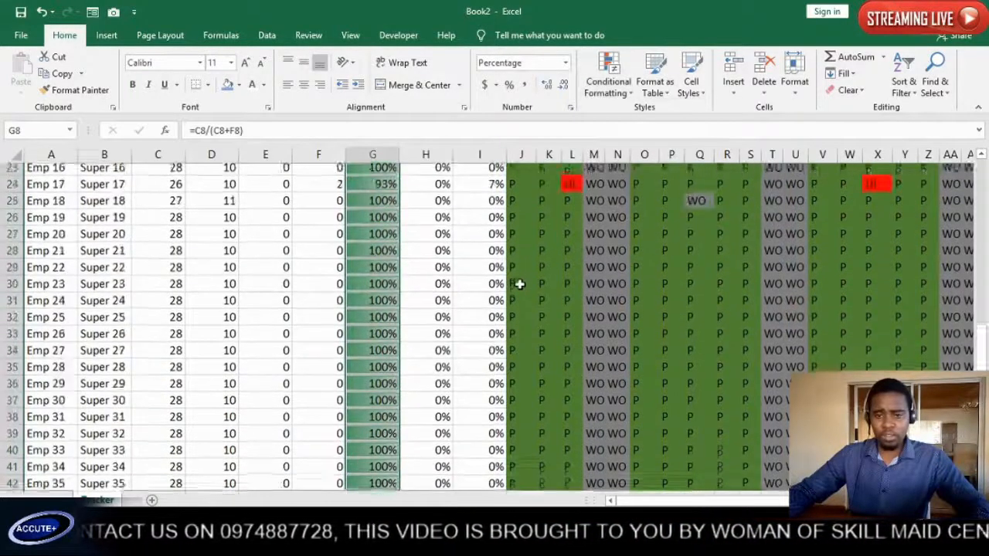
scroll(519, 284, up, 3)
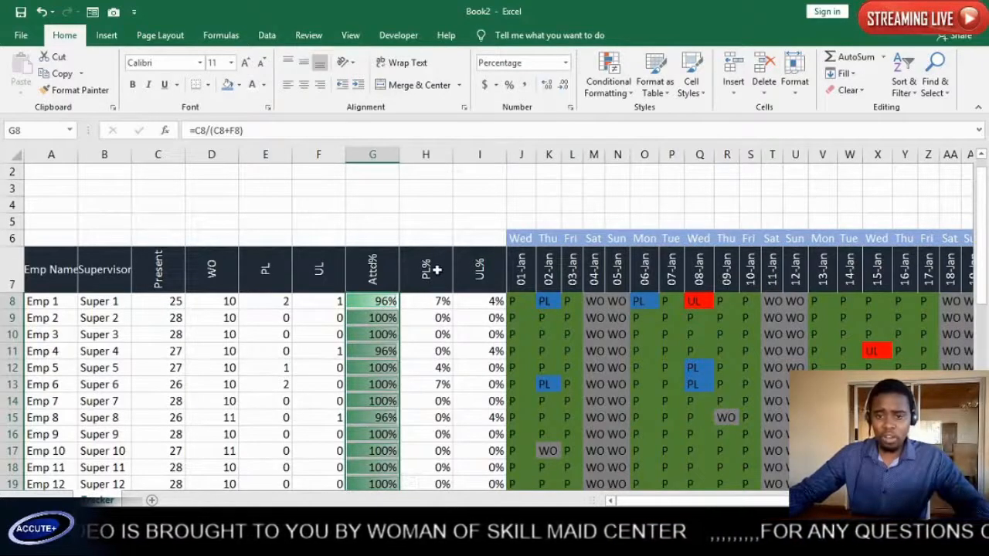
click(443, 299)
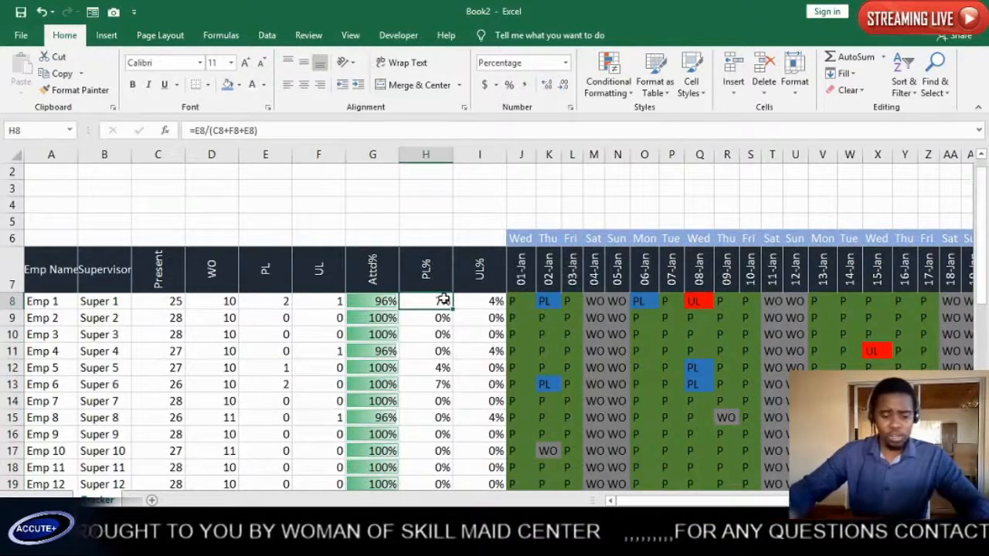
key(ctrl+shift+Down)
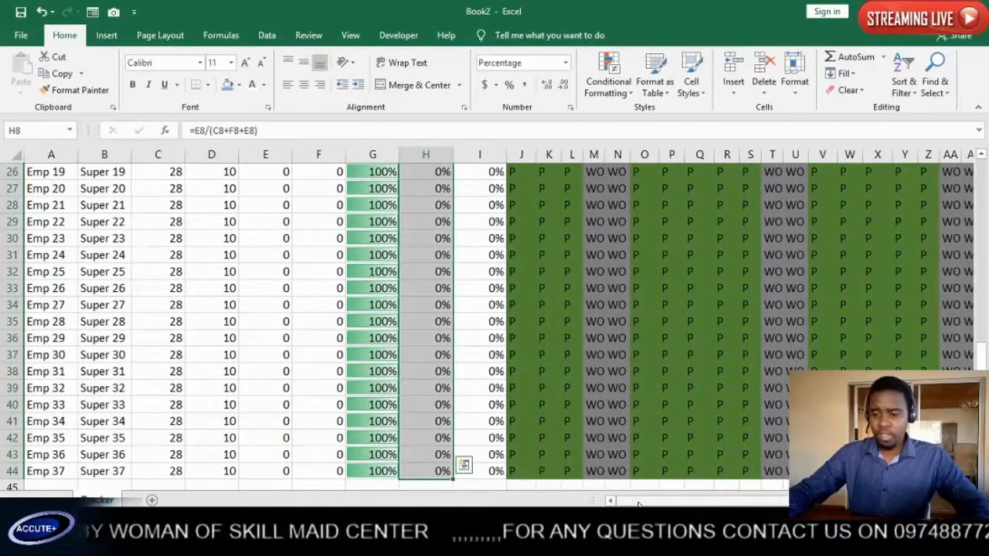
scroll(683, 422, up, 5)
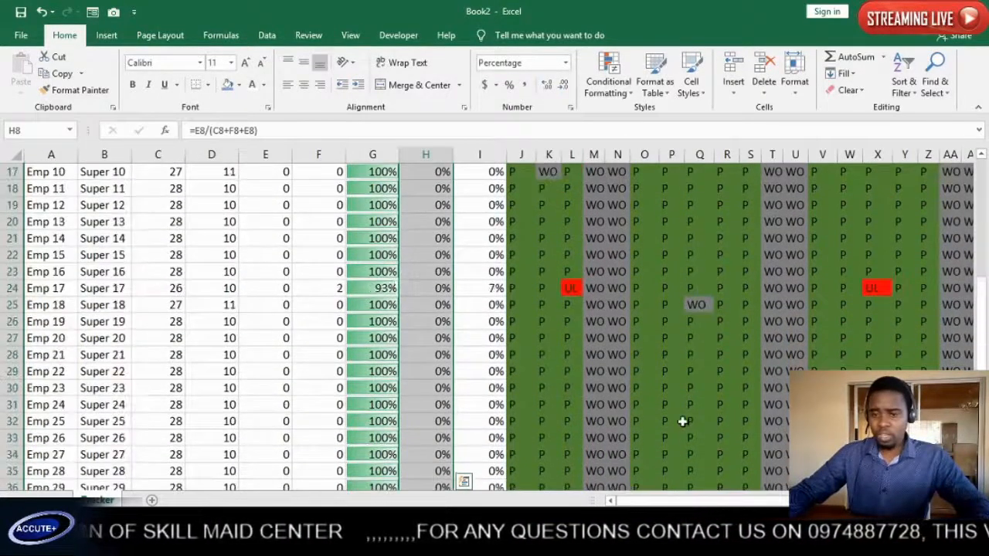
scroll(683, 421, up, 2)
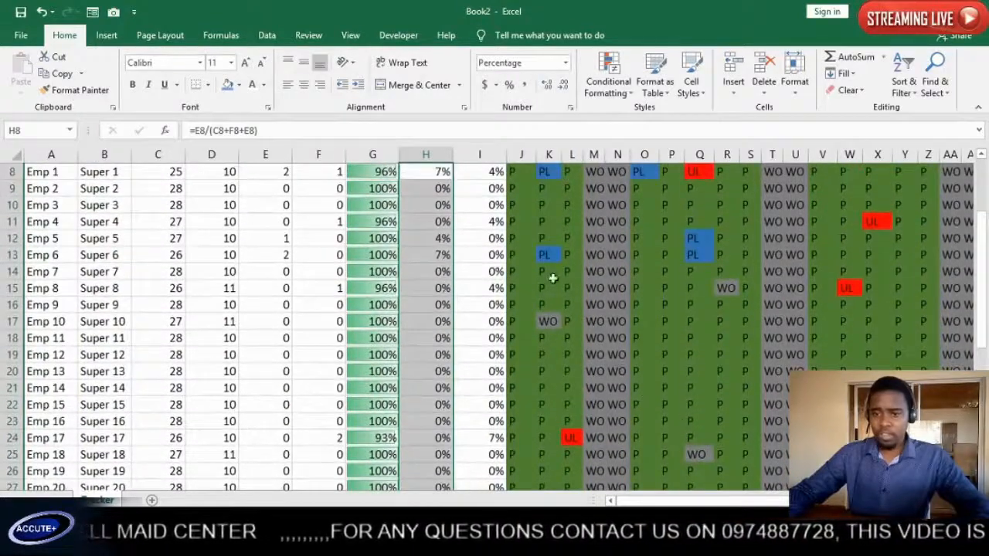
click(627, 85)
mouse_move(645, 196)
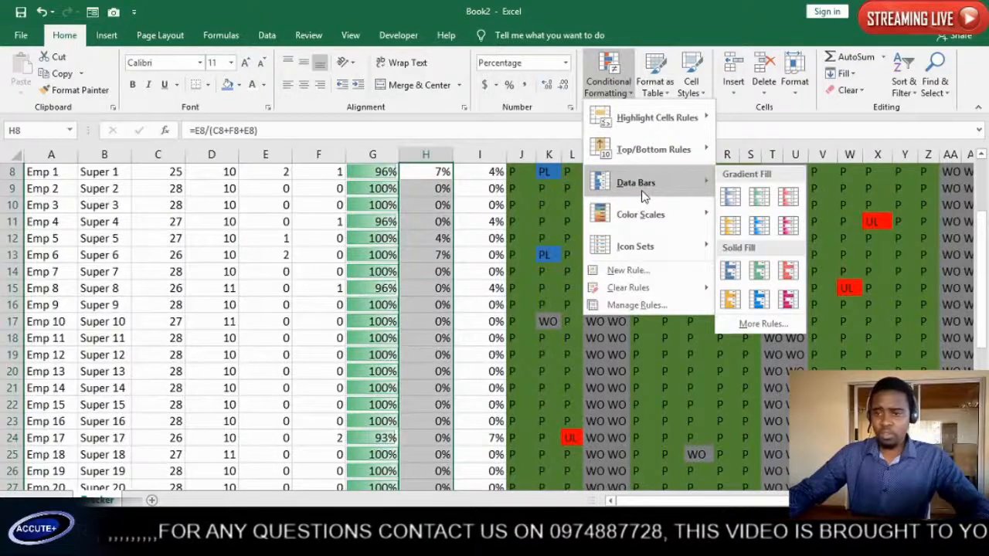
click(760, 233)
- Apply red gradient-fill data bars to the UL% values in I8:I44
scroll(627, 219, up, 3)
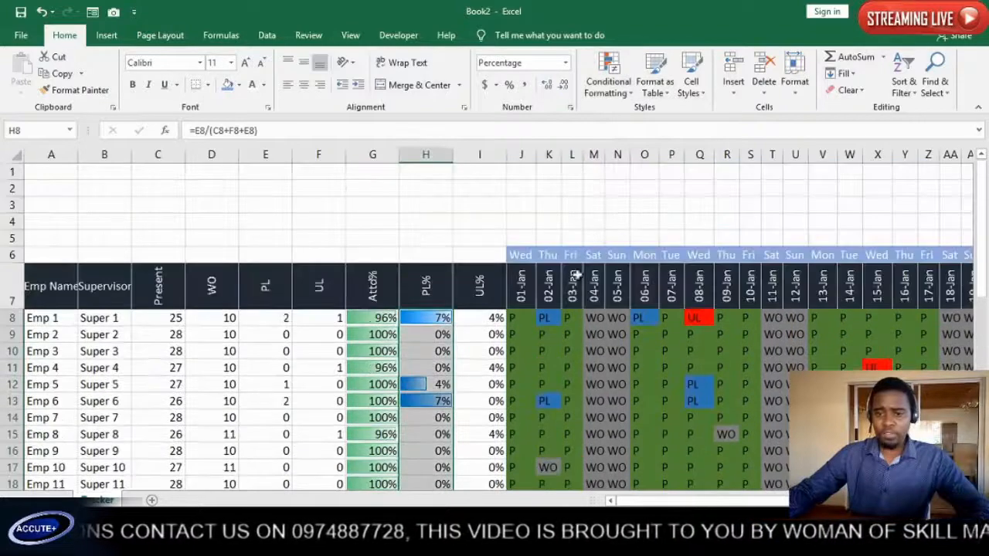
click(482, 318)
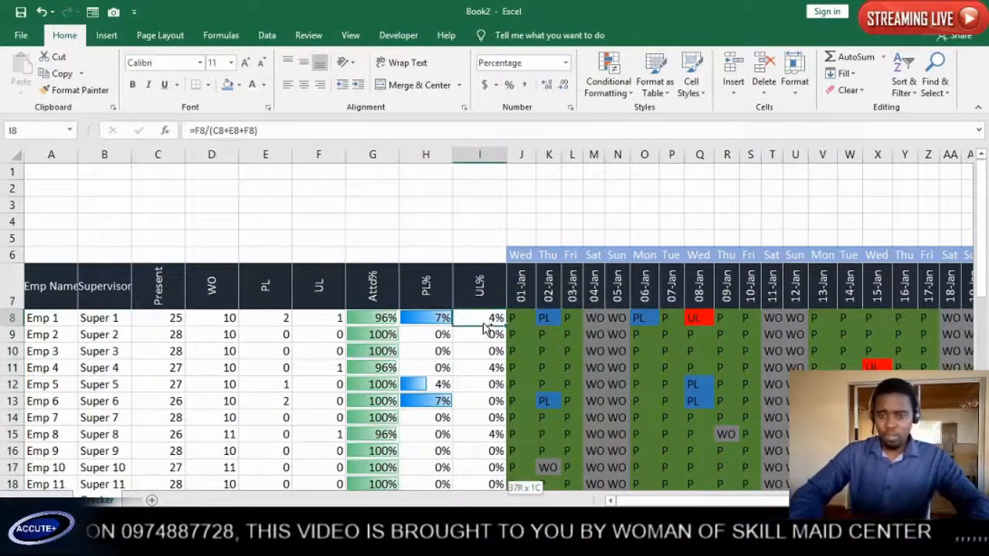
key(ctrl+shift+Down)
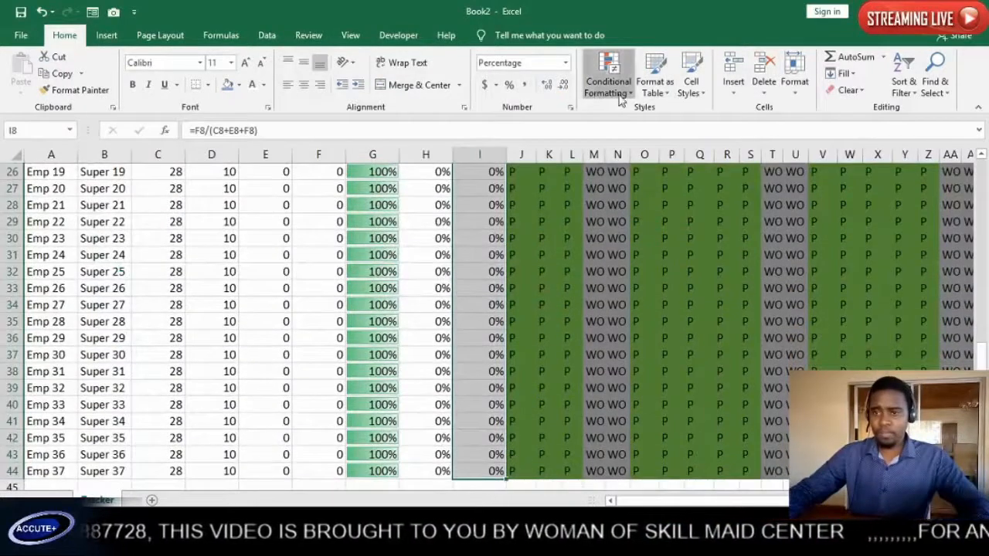
click(609, 84)
mouse_move(654, 181)
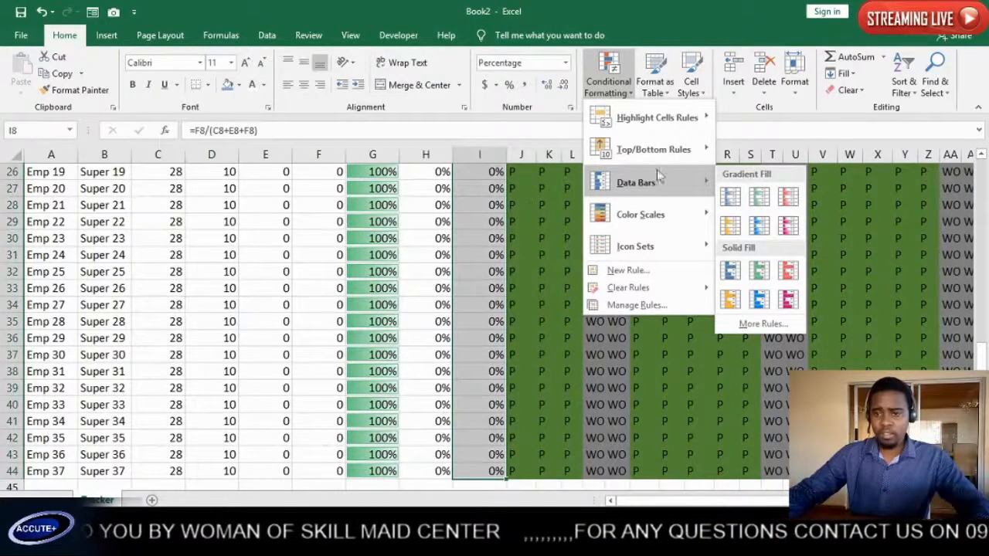
click(786, 199)
scroll(541, 197, up, 8)
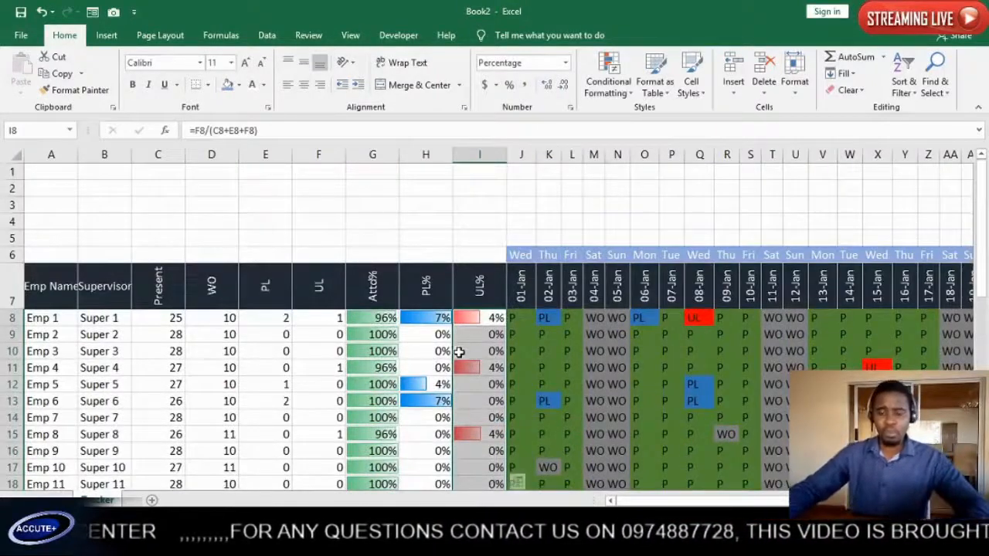
click(504, 351)
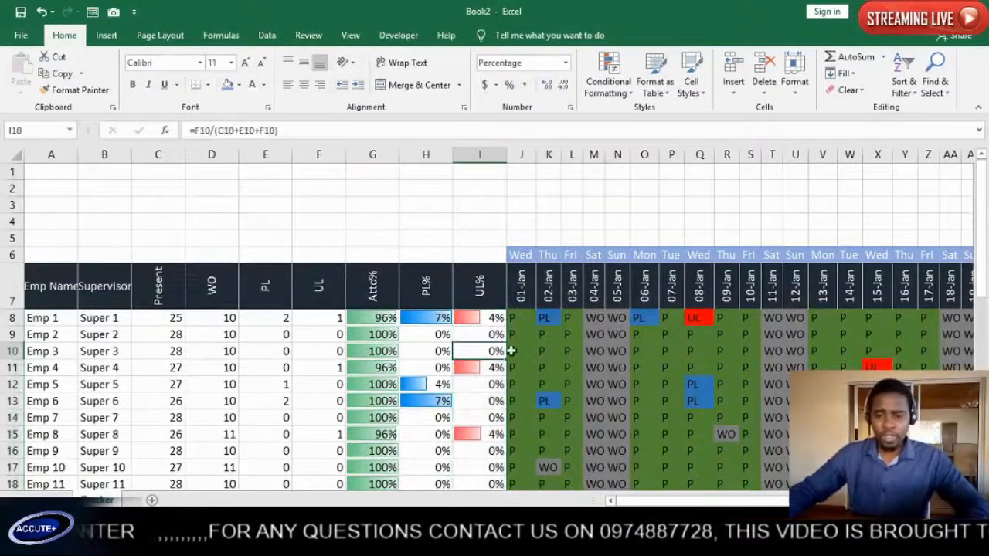
- Change Emp 12's attendance on 07-Jan to PL, and select the same employee's 15-Jan cell
scroll(669, 417, down, 2)
click(668, 401)
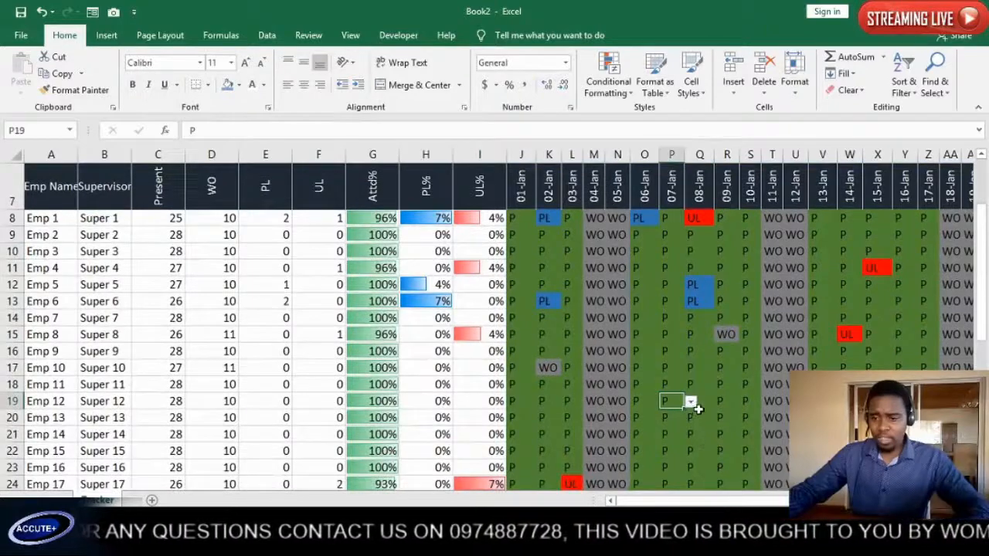
click(690, 402)
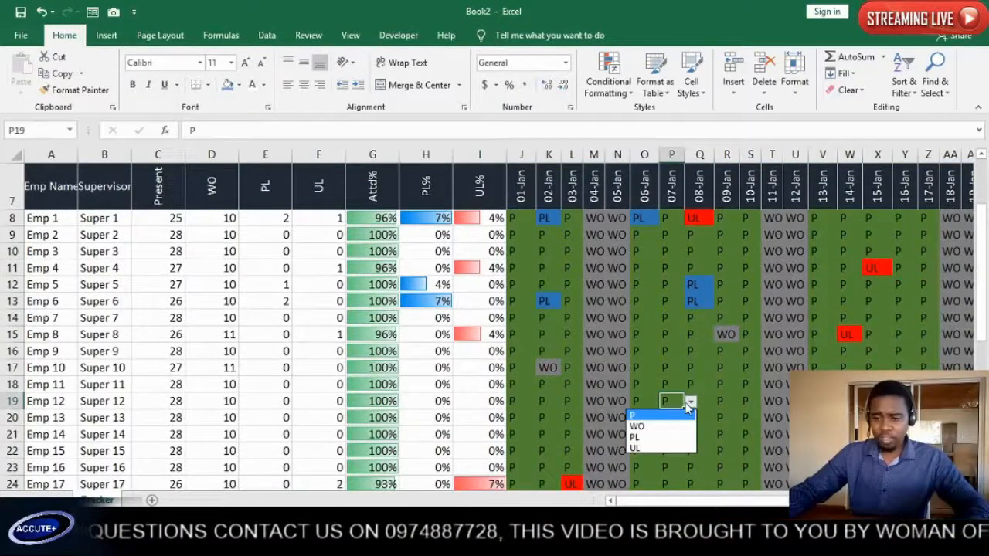
click(644, 438)
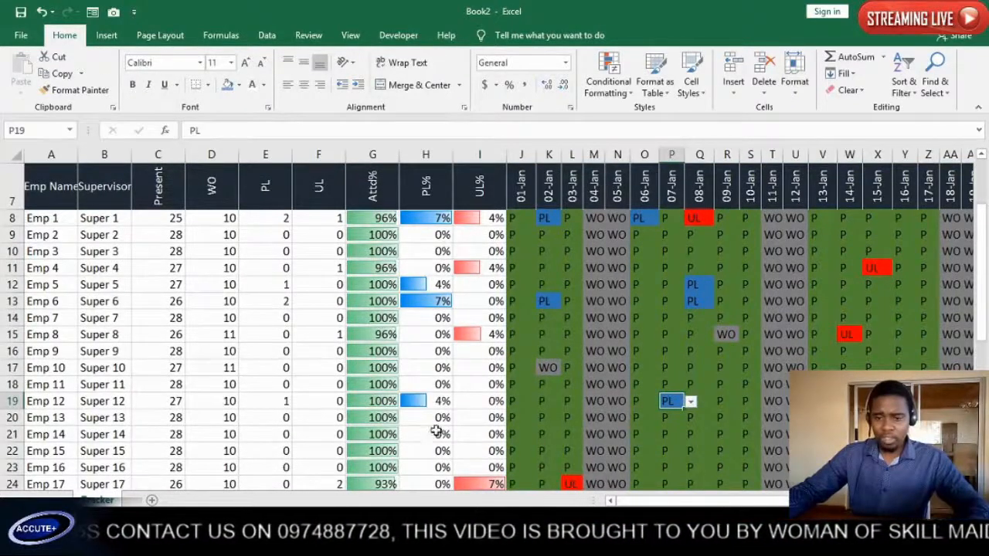
click(878, 401)
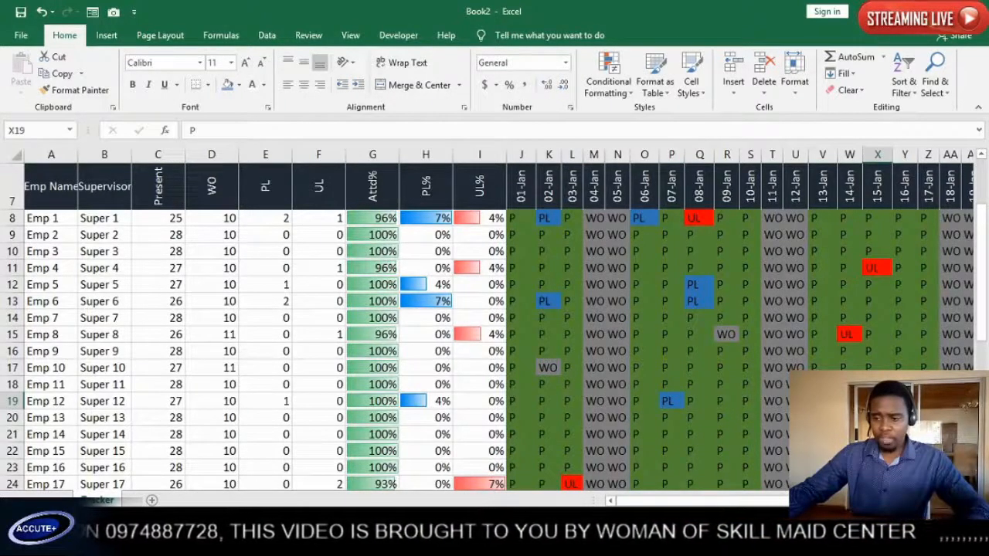
- Set Emp 12's attendance on 15-Jan to UL
click(859, 449)
scroll(645, 390, up, 2)
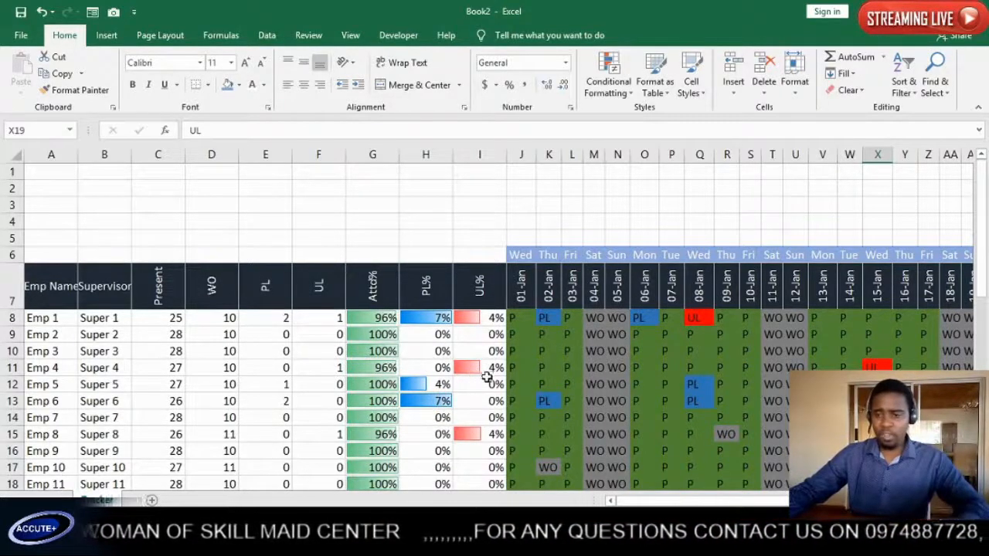
scroll(487, 374, down, 3)
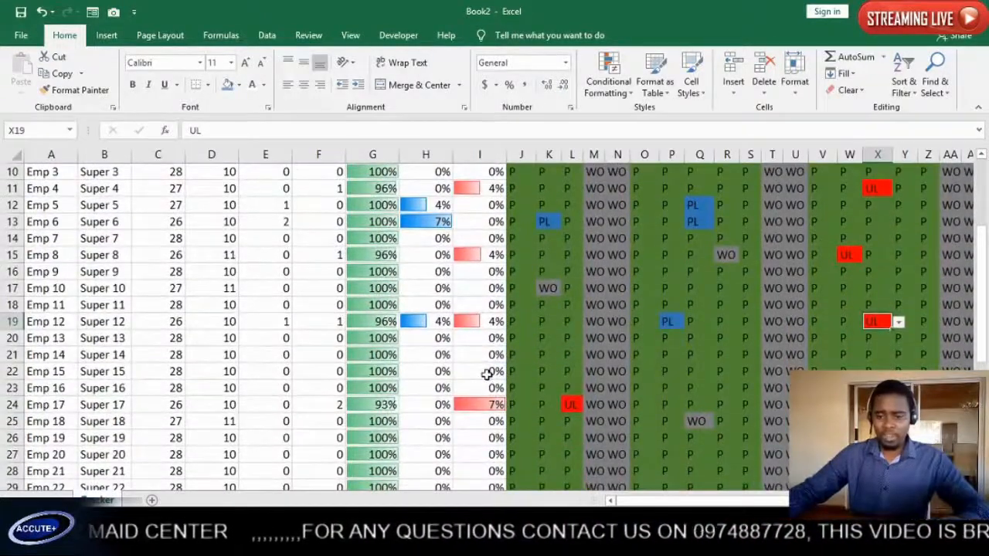
scroll(486, 374, down, 1)
scroll(487, 373, up, 4)
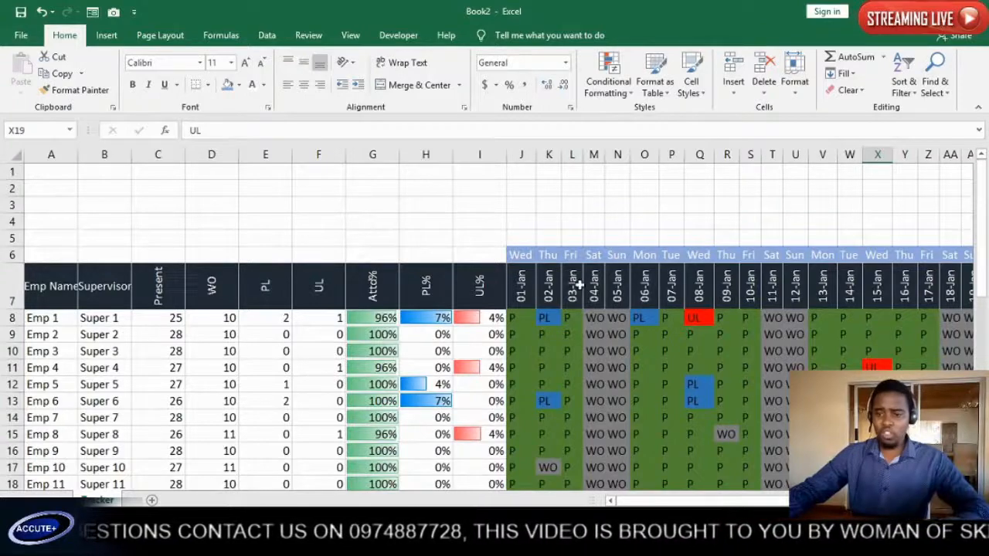
scroll(578, 286, down, 1)
scroll(316, 284, right, 3)
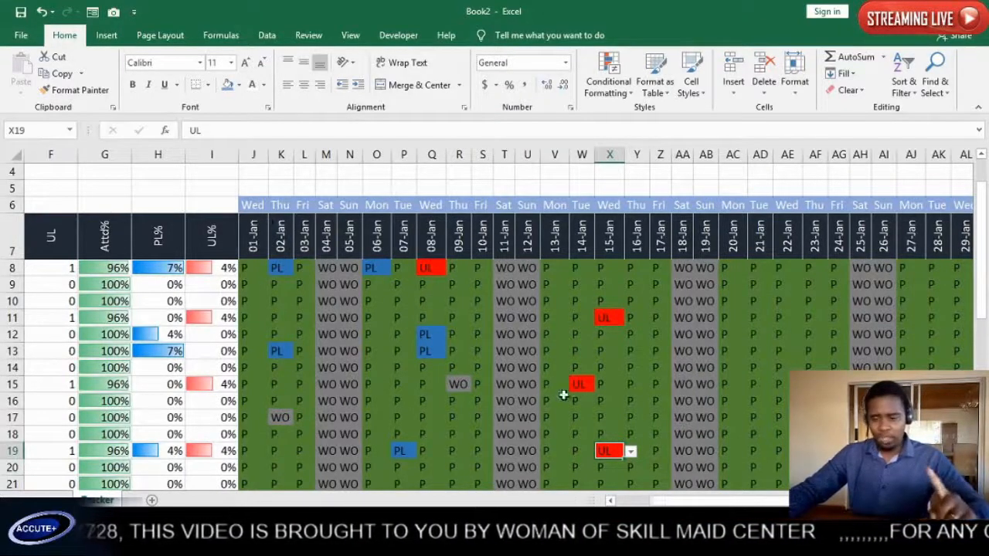
drag(674, 504, 616, 501)
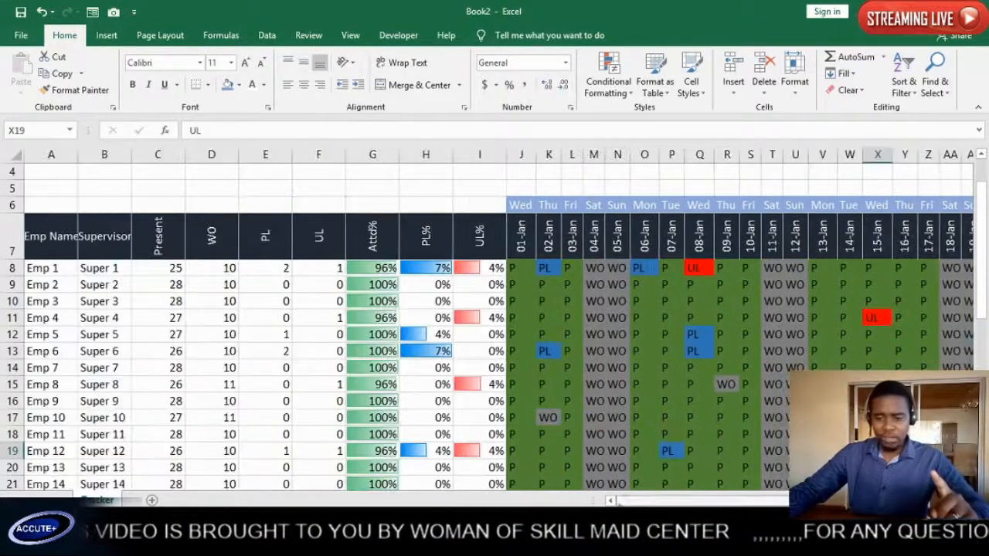
- Examine the summary values in C8:I12, the Present formula in C8, and the daily entries along row 8 and down the 01-Jan column
drag(174, 270, 464, 329)
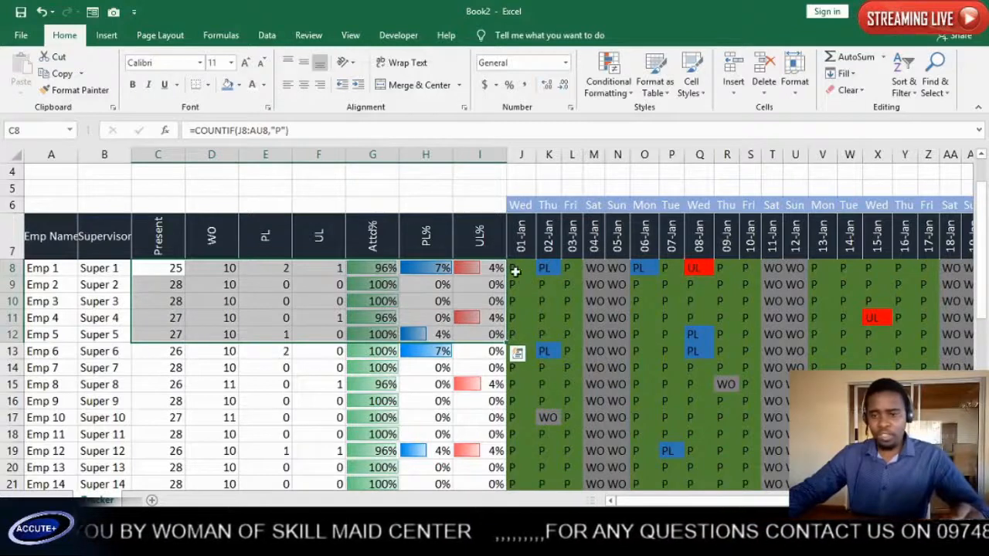
click(175, 267)
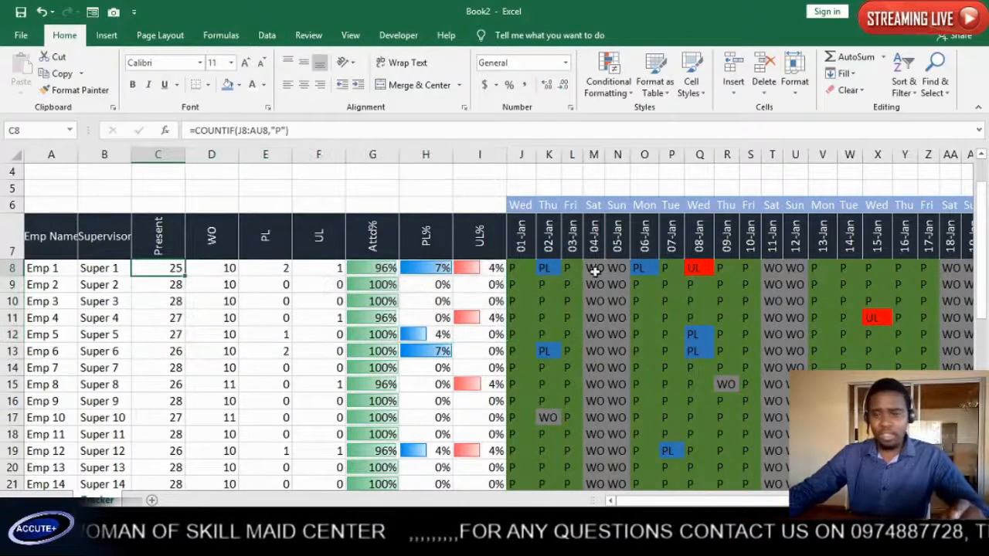
drag(513, 268, 889, 266)
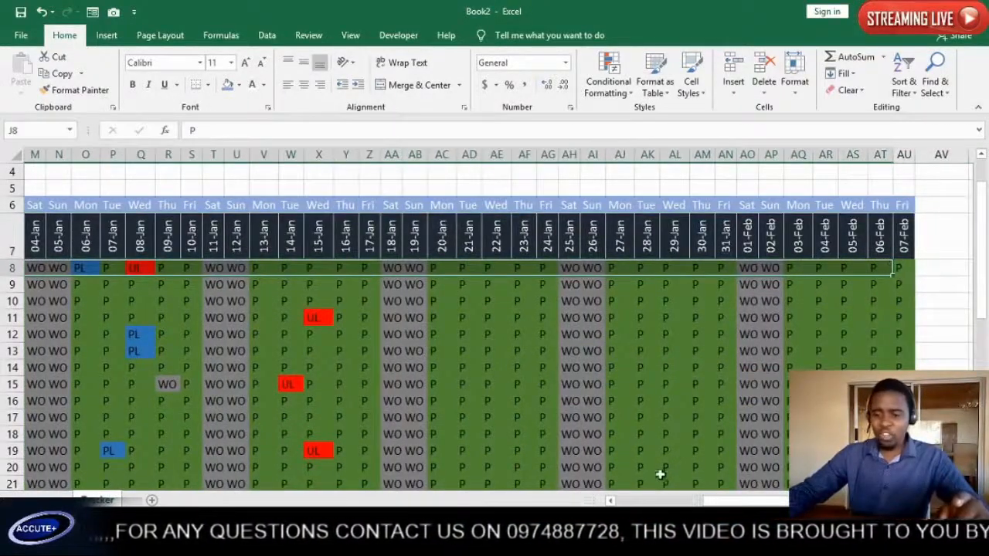
click(694, 504)
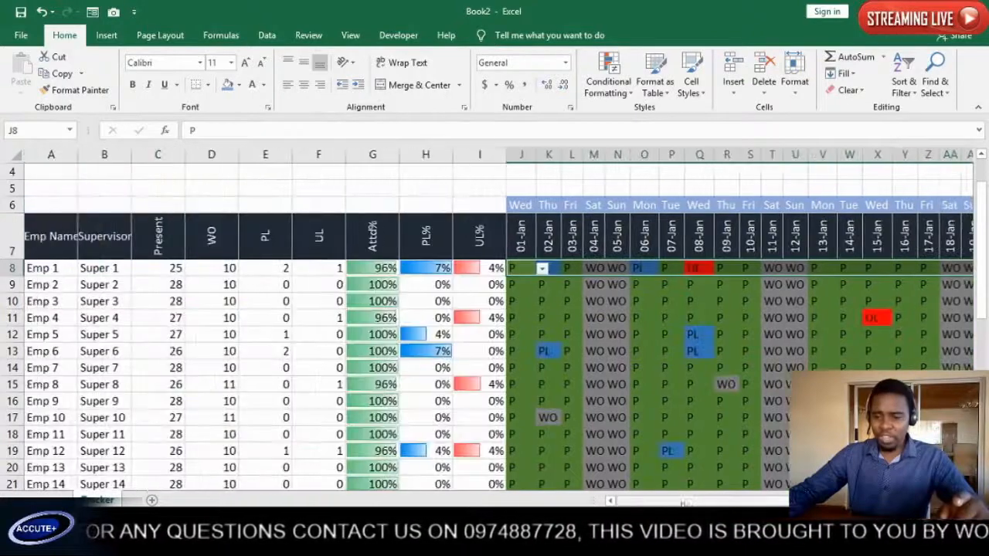
double_click(524, 272)
double_click(521, 269)
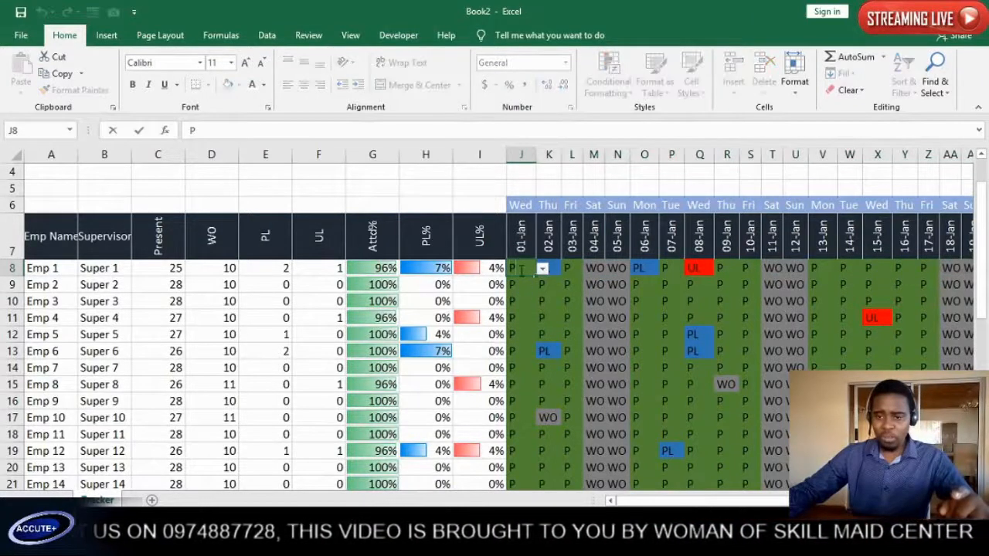
drag(517, 266, 515, 452)
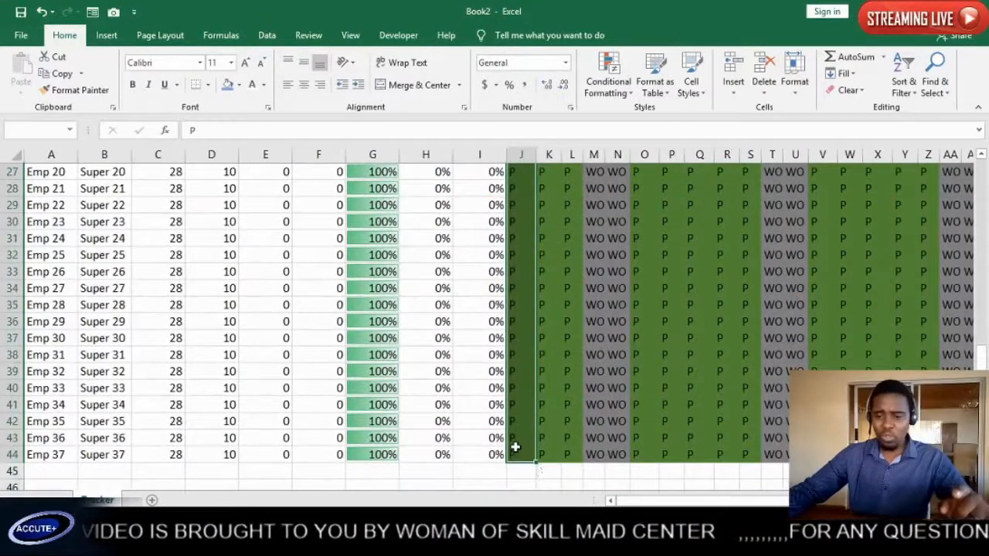
- Change Emp 27's attendance on 01-Jan to PL
click(513, 288)
click(542, 289)
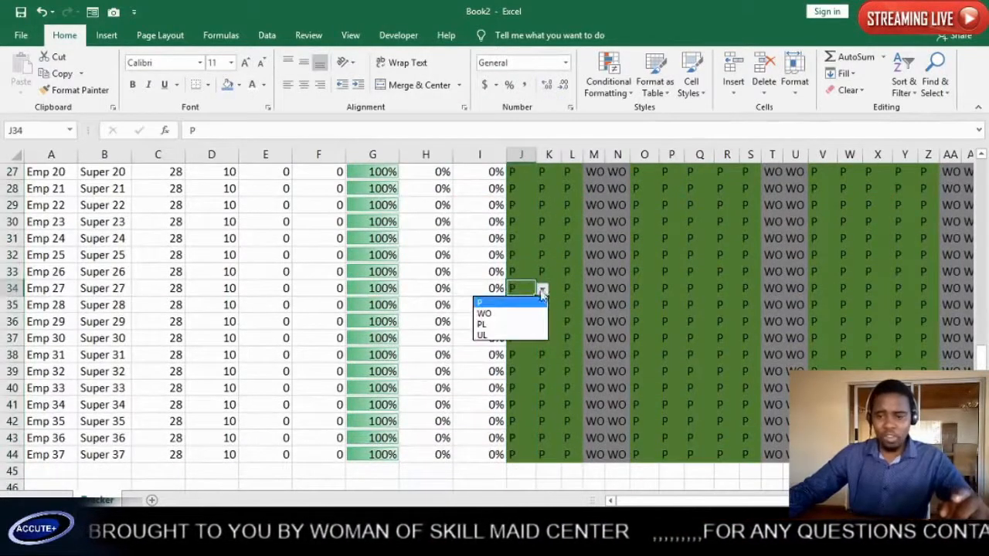
click(526, 309)
click(536, 248)
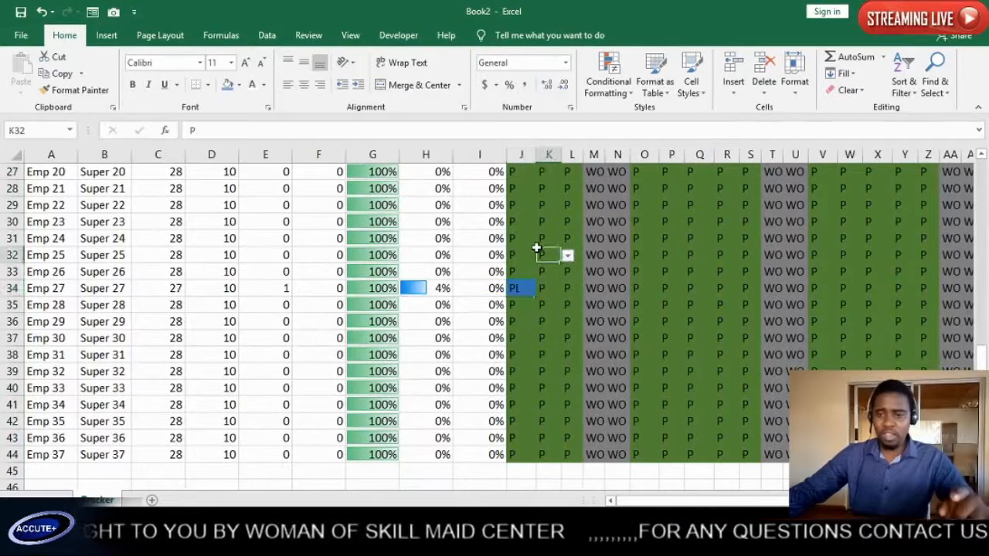
- Change Emp 22's attendance on 01-Jan to UL and return to the start of the tracker
click(522, 201)
click(542, 205)
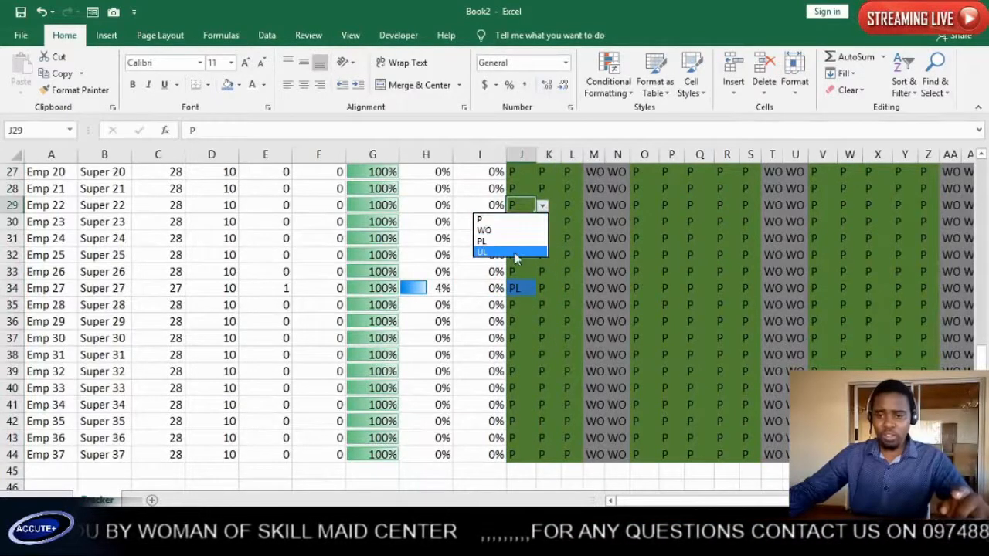
click(515, 254)
scroll(524, 263, up, 4)
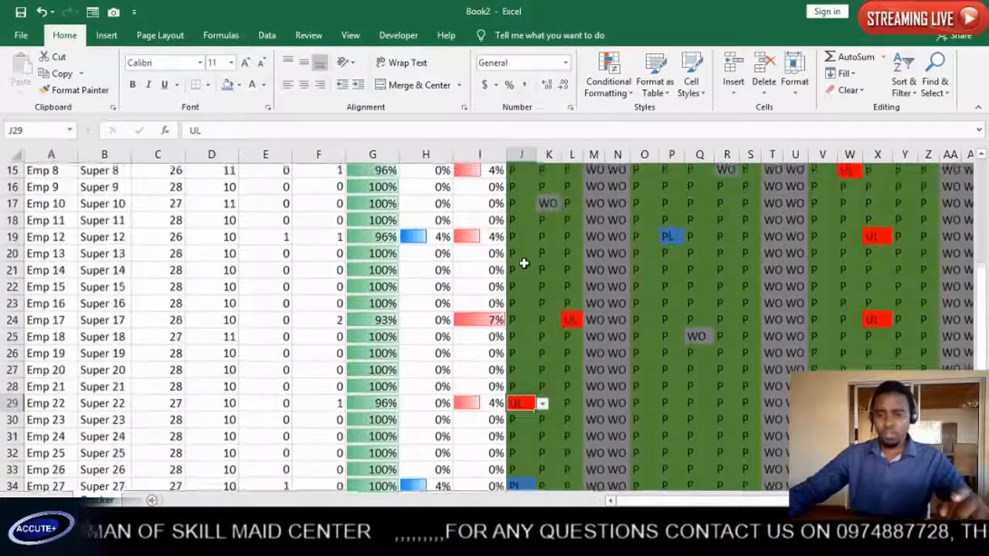
scroll(524, 263, up, 5)
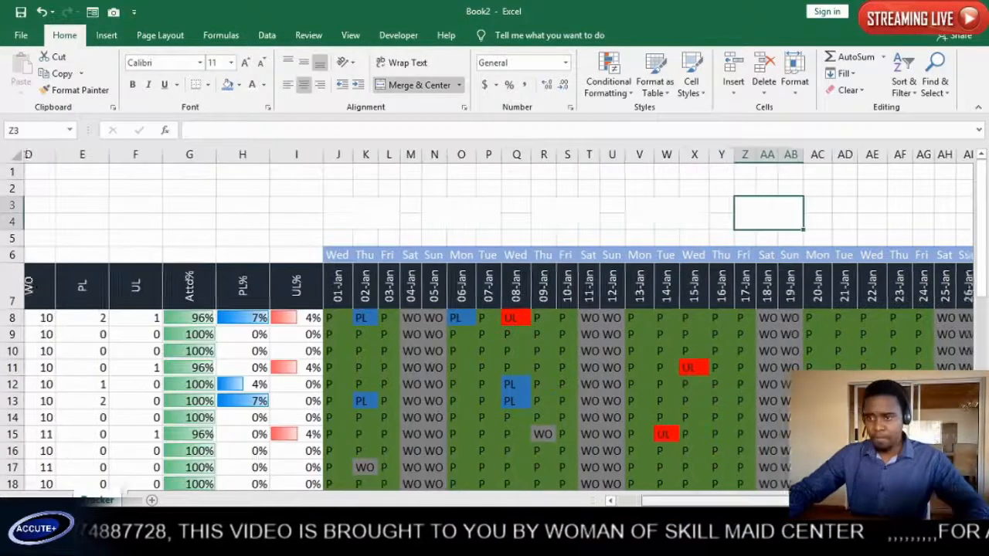
- Use Format Painter to copy the merged block Z3:AB4's formatting to AD3:AF4, and from there to AH3:AJ4
scroll(499, 321, right, 3)
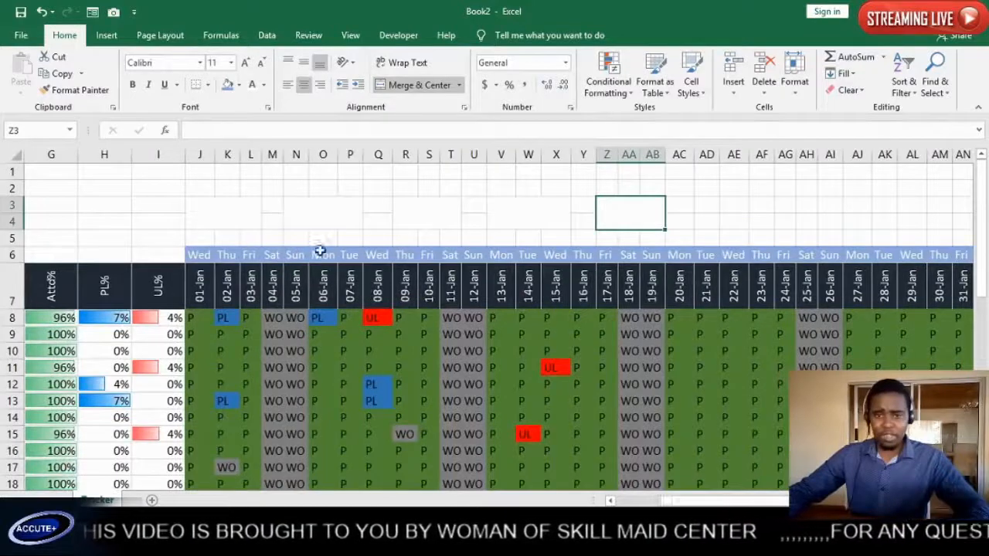
click(78, 90)
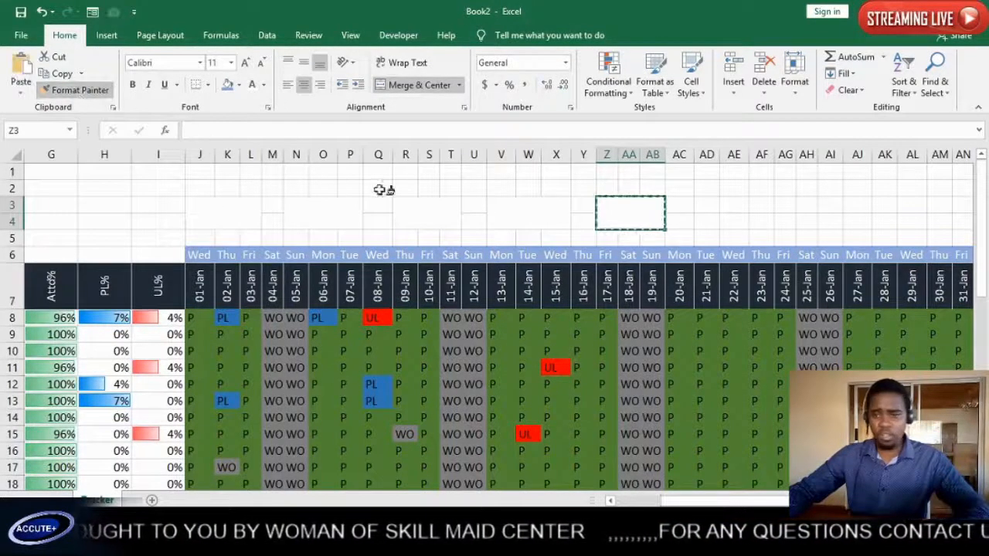
click(713, 209)
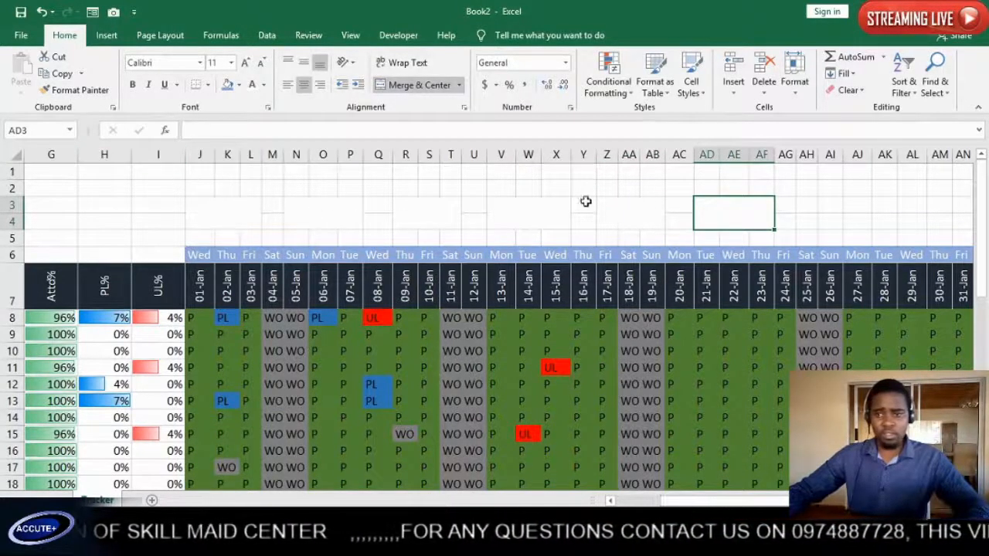
click(71, 91)
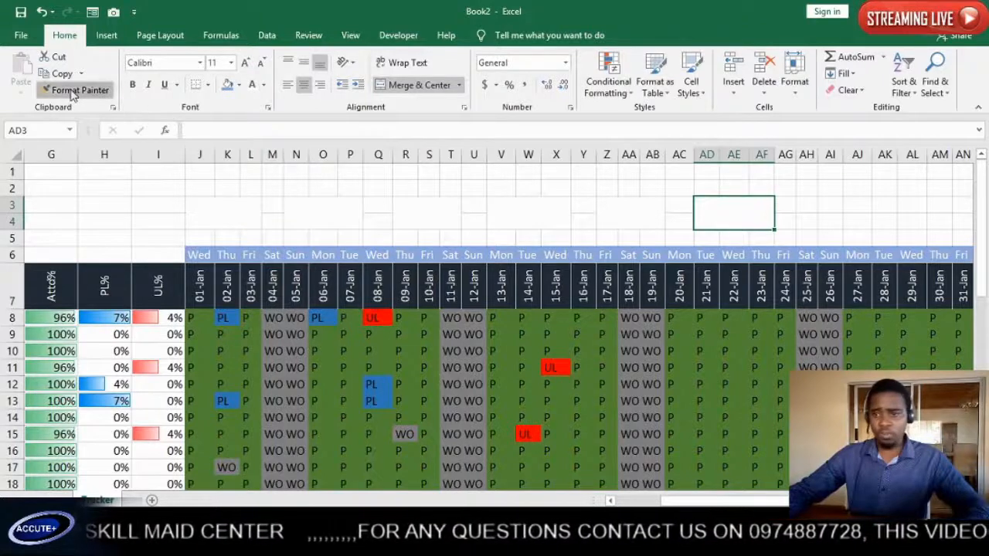
click(813, 210)
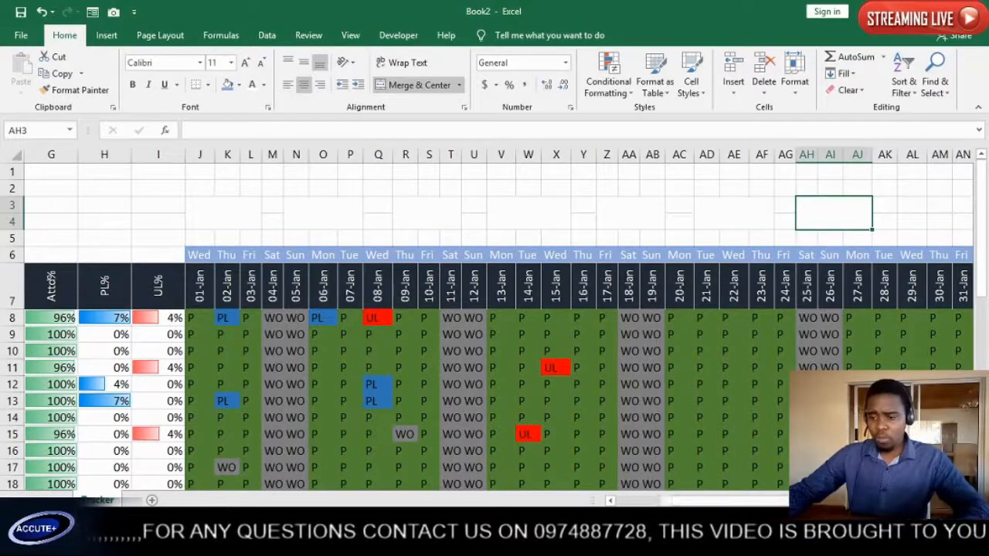
- Draw a rounded rectangle about 0.15" high and 0.95" wide in row 5 above the 01-Jan to 03-Jan columns
scroll(424, 222, left, 4)
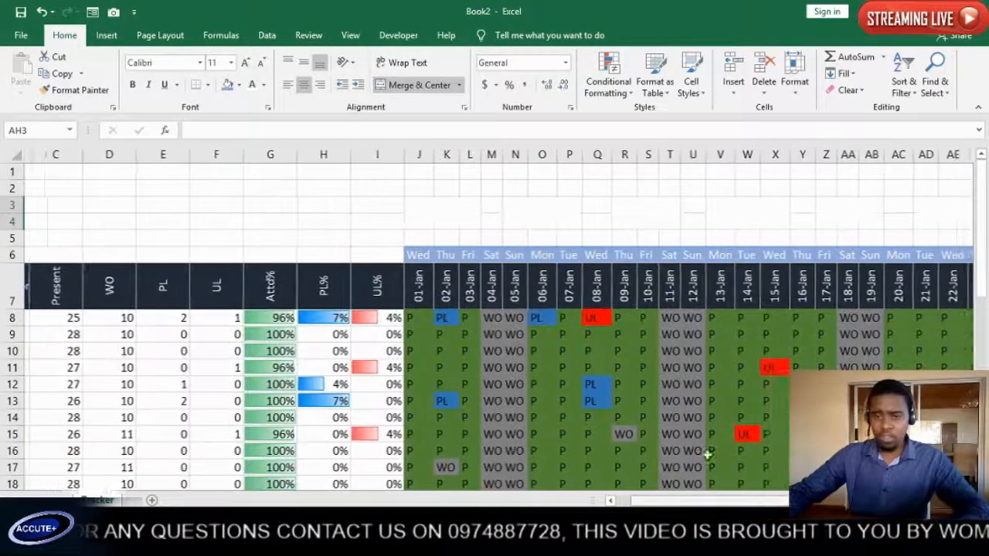
click(419, 219)
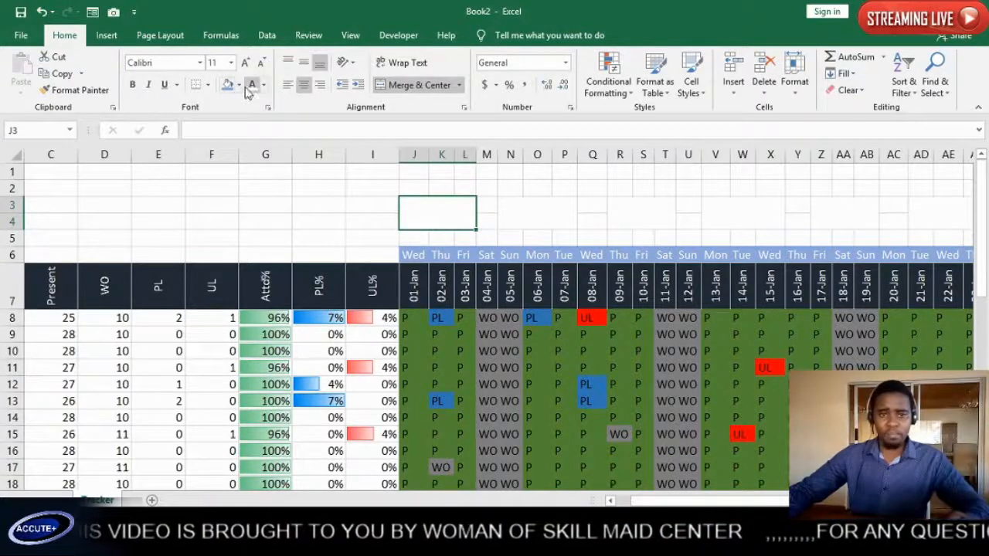
click(106, 34)
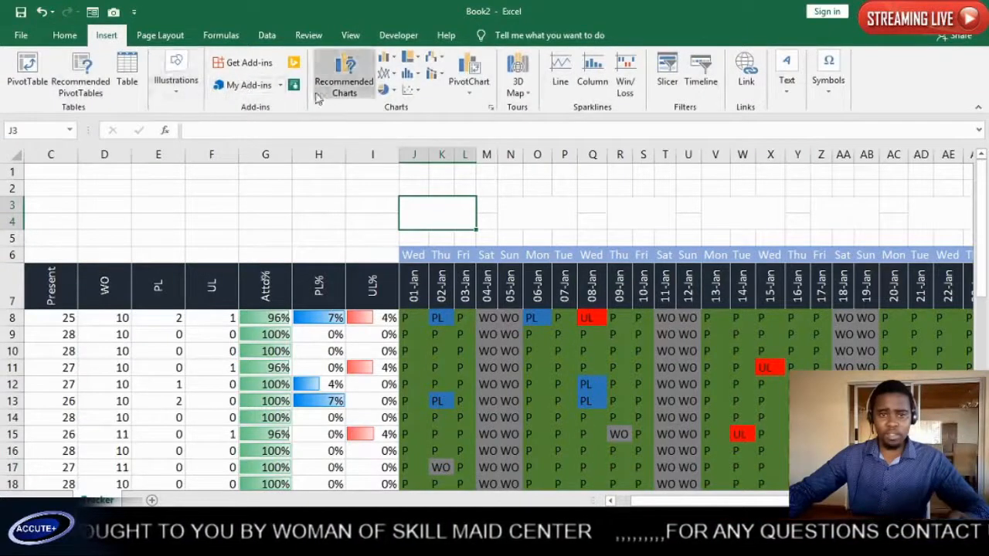
click(176, 82)
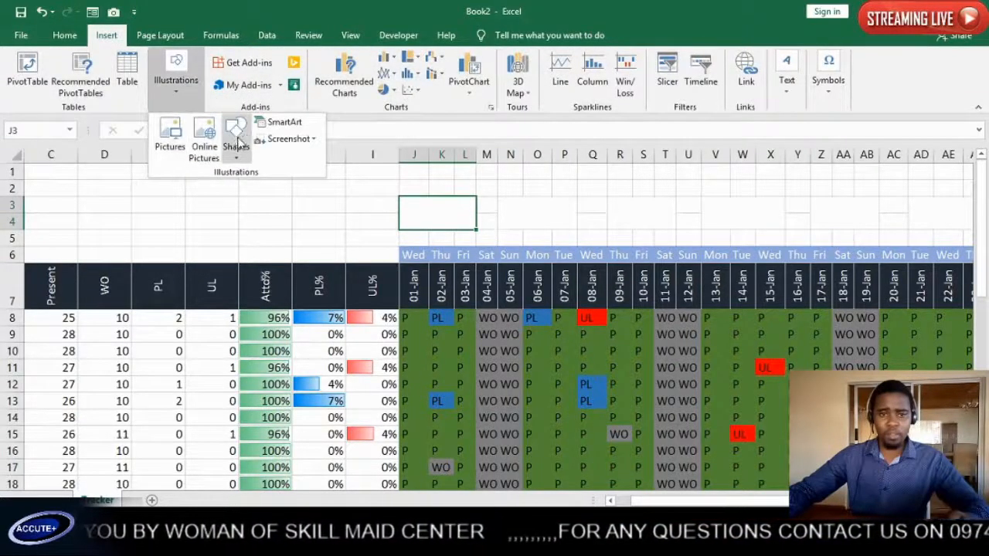
click(236, 147)
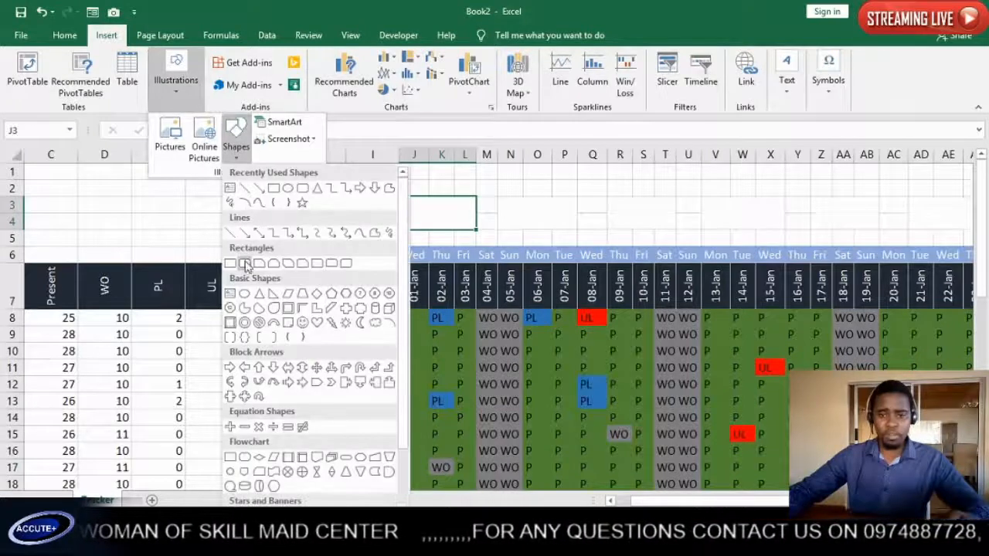
click(244, 262)
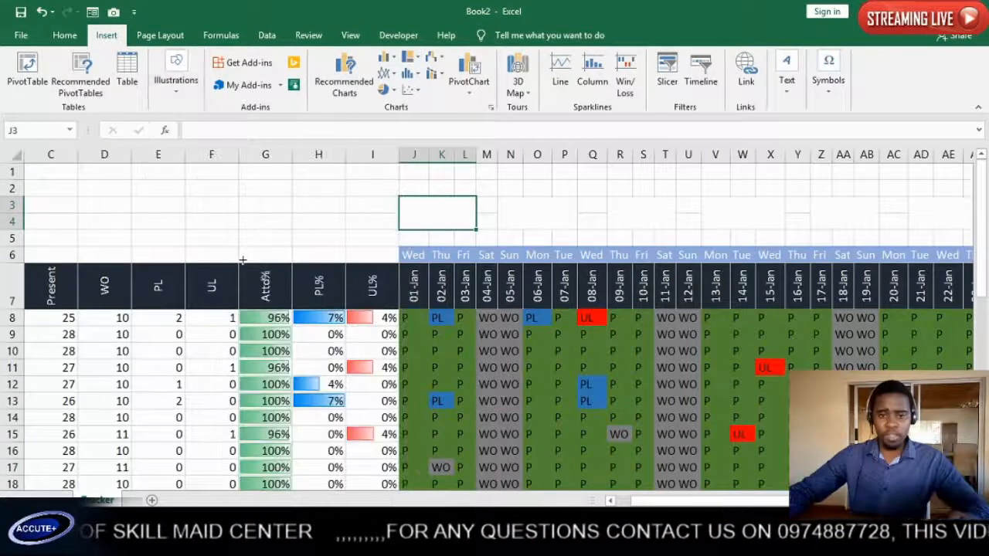
drag(405, 230, 477, 241)
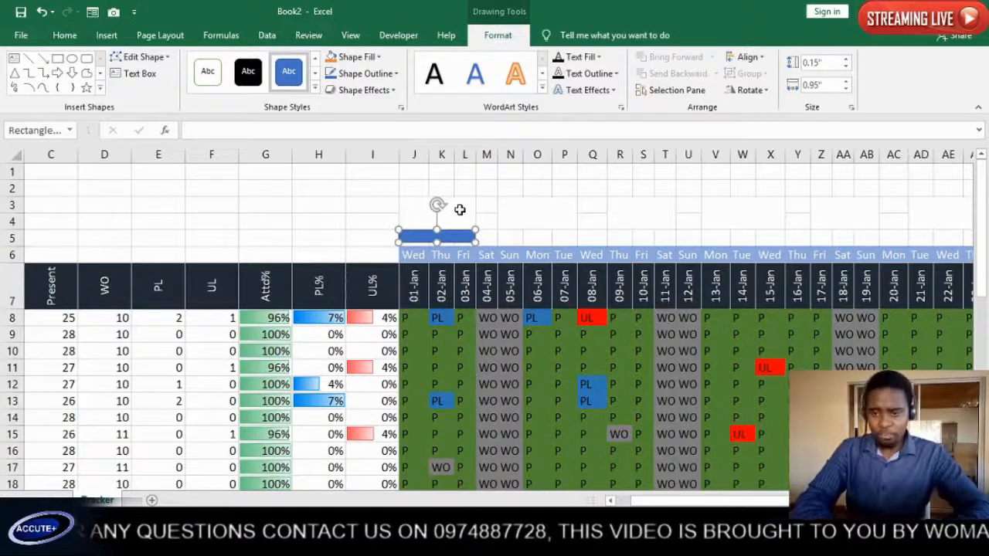
- Apply a gray theme style to the rounded rectangle and label it PRESENT
click(314, 90)
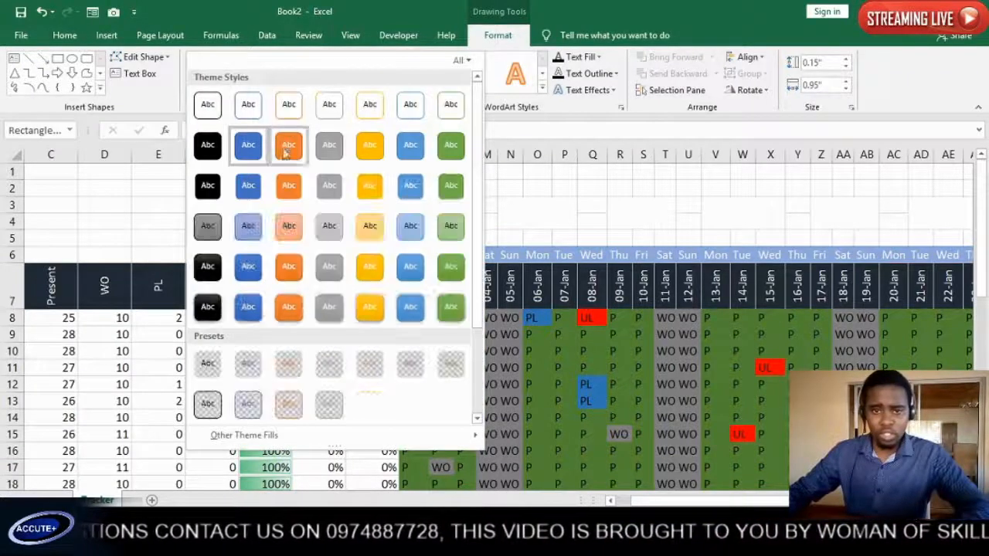
click(331, 278)
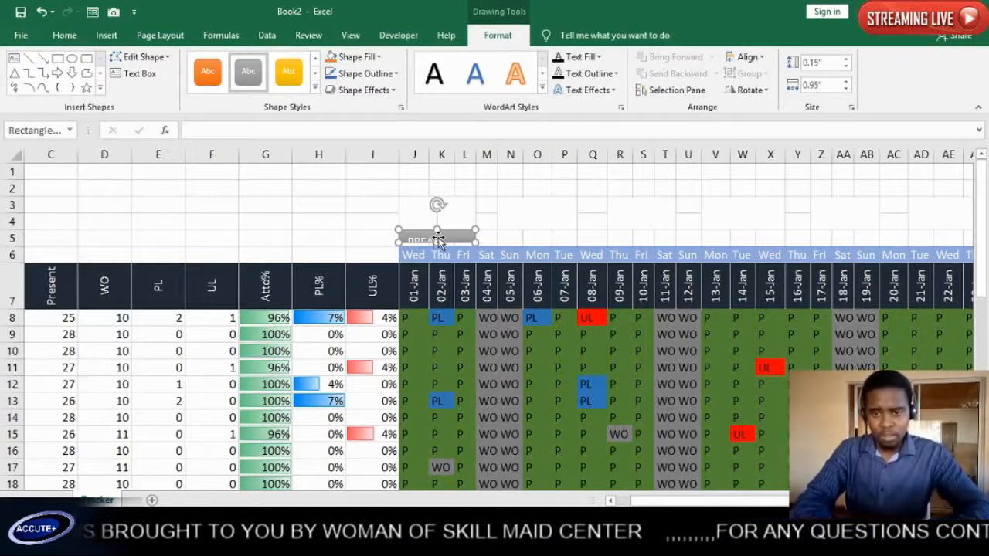
text(SENT)
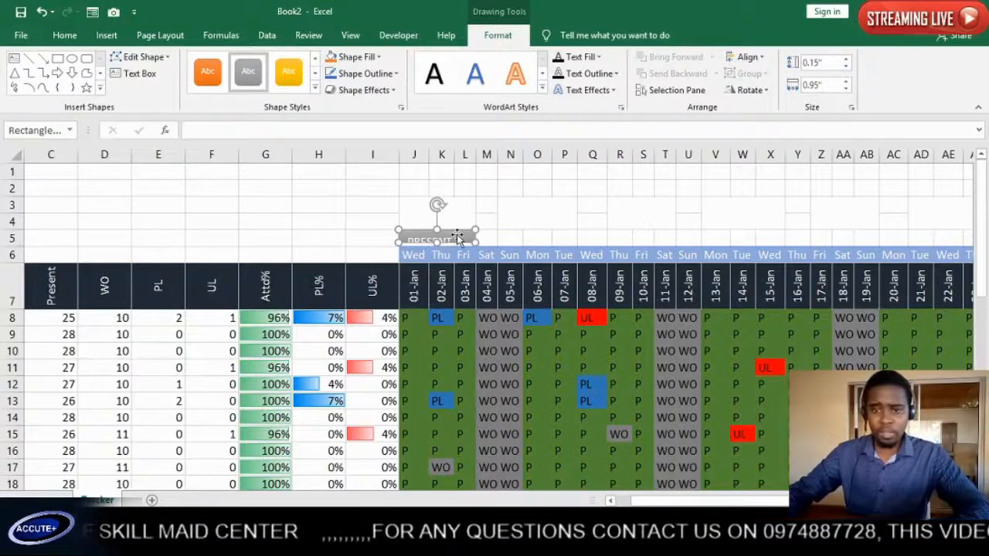
- Middle-align the PRESENT label vertically within its rounded rectangle and copy the shape
click(65, 34)
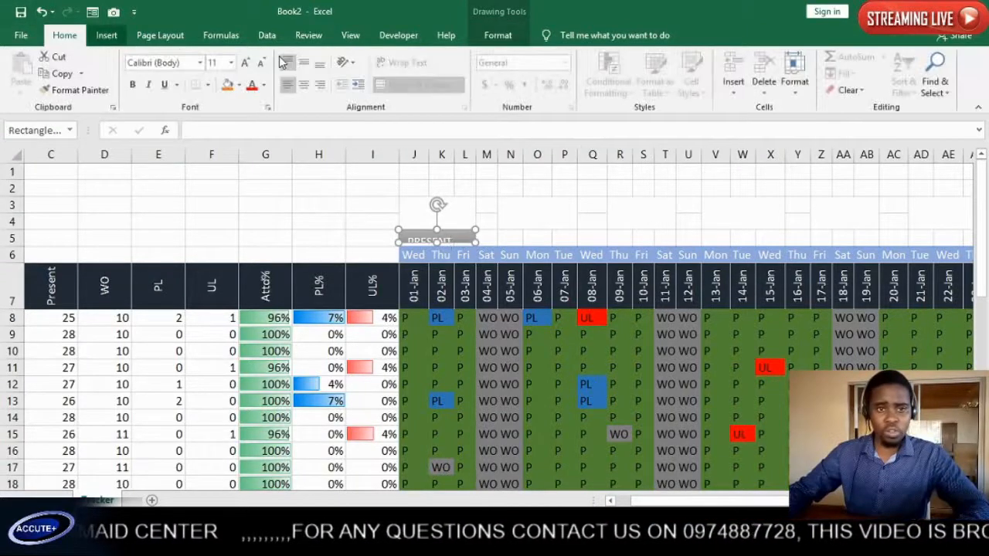
click(304, 62)
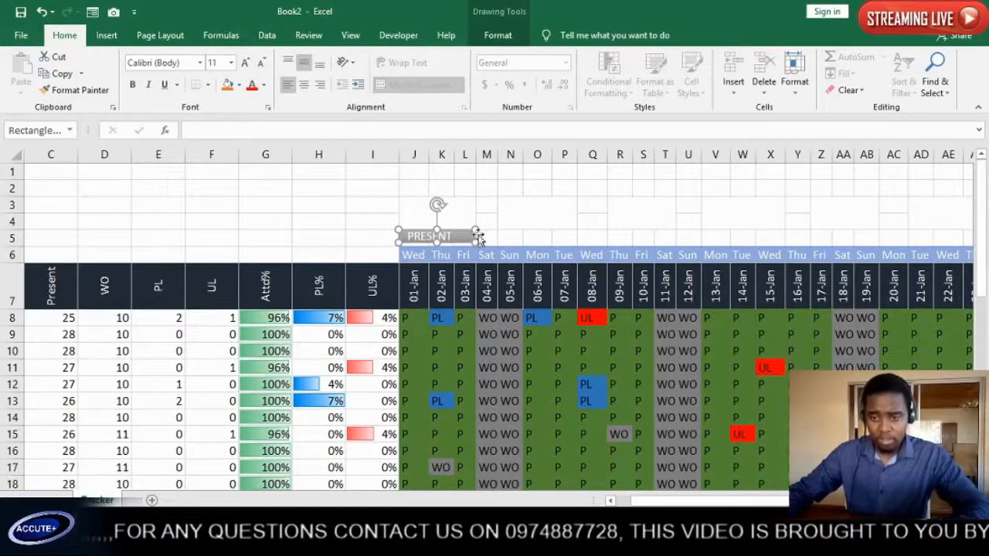
click(504, 236)
click(454, 238)
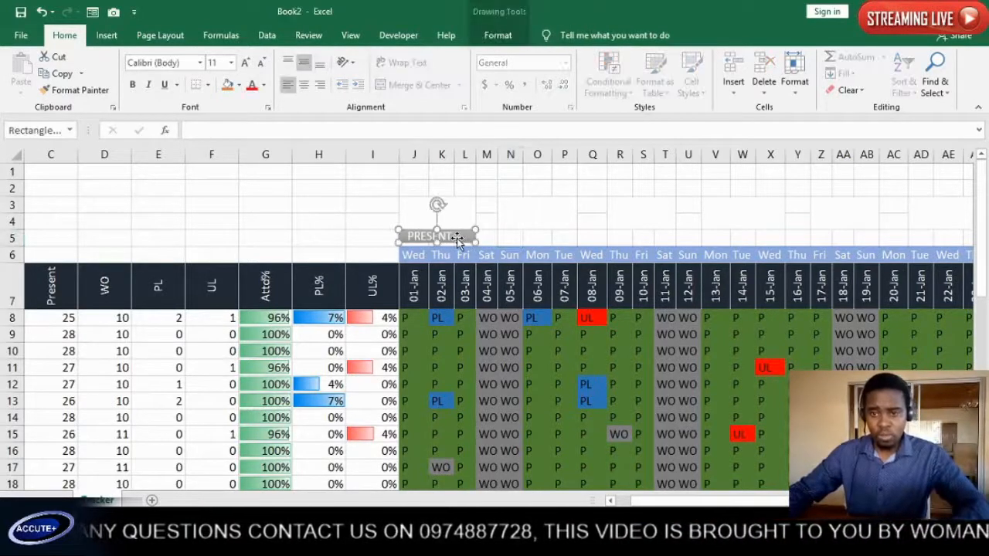
key(ctrl+c)
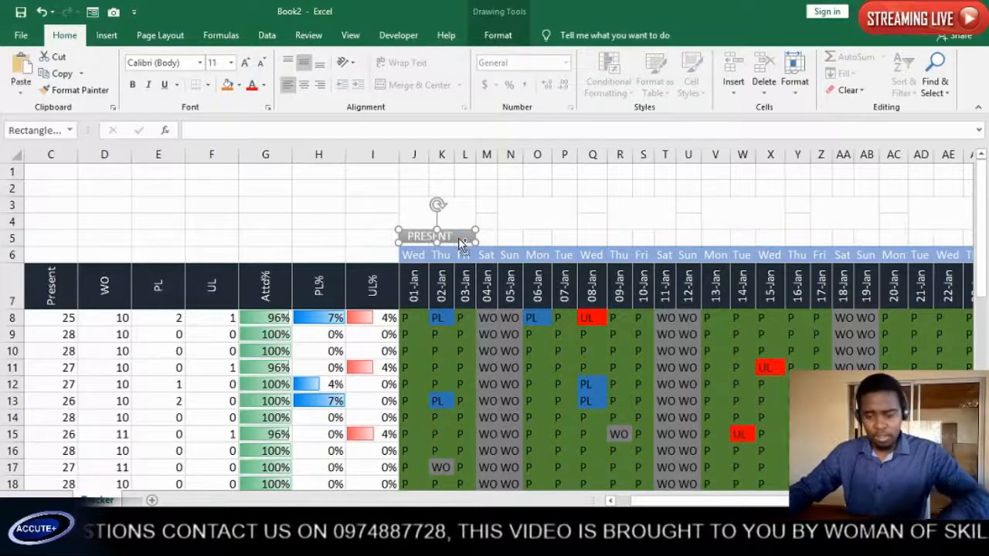
- Paste five copies of the PRESENT rounded rectangle
key(ctrl+v)
key(ctrl+v)
key(ctrl+v)
key(ctrl+v)
key(ctrl+v)
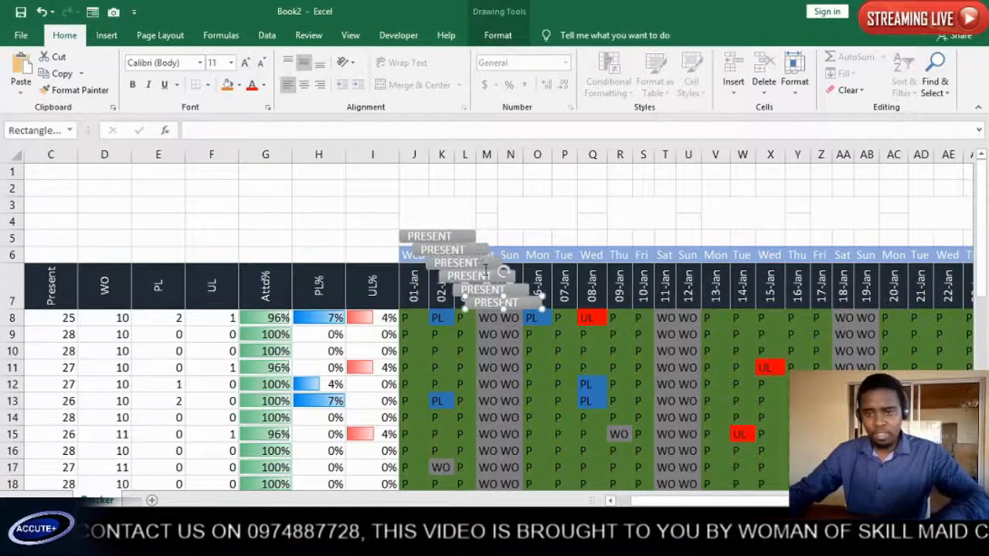
- Spread the five pasted PRESENT shapes along row 5, one beneath each merged block from N3:P4 to AD3:AF4
drag(473, 253, 558, 234)
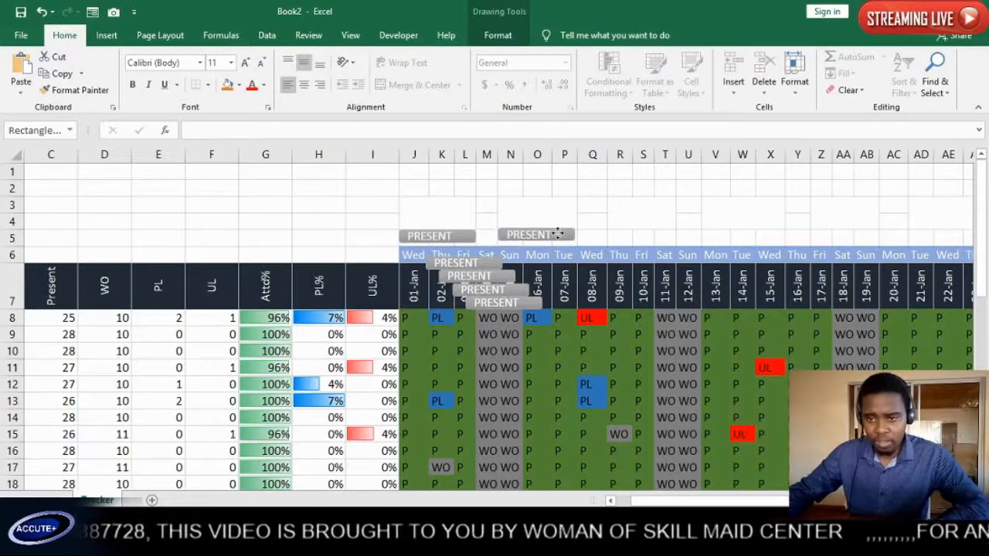
click(471, 264)
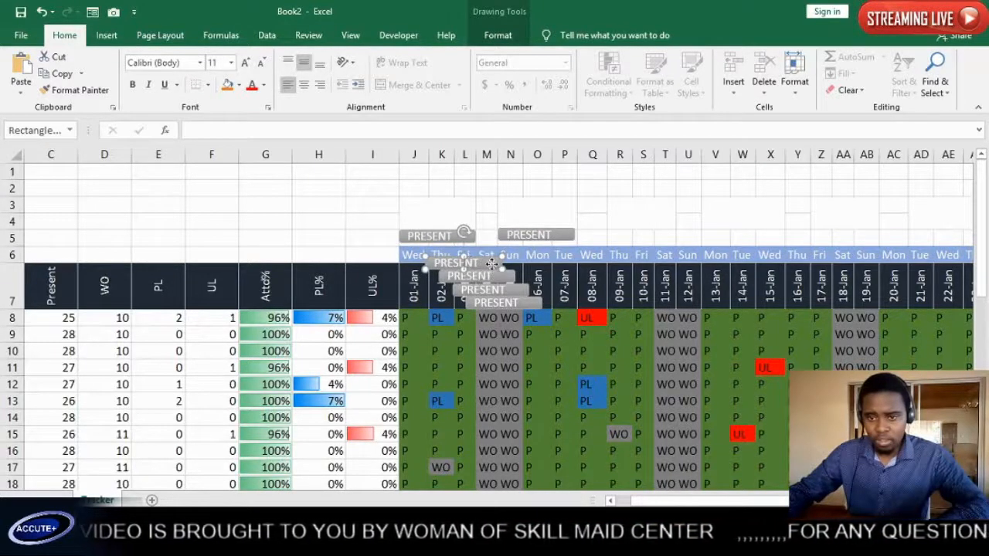
drag(492, 264, 676, 237)
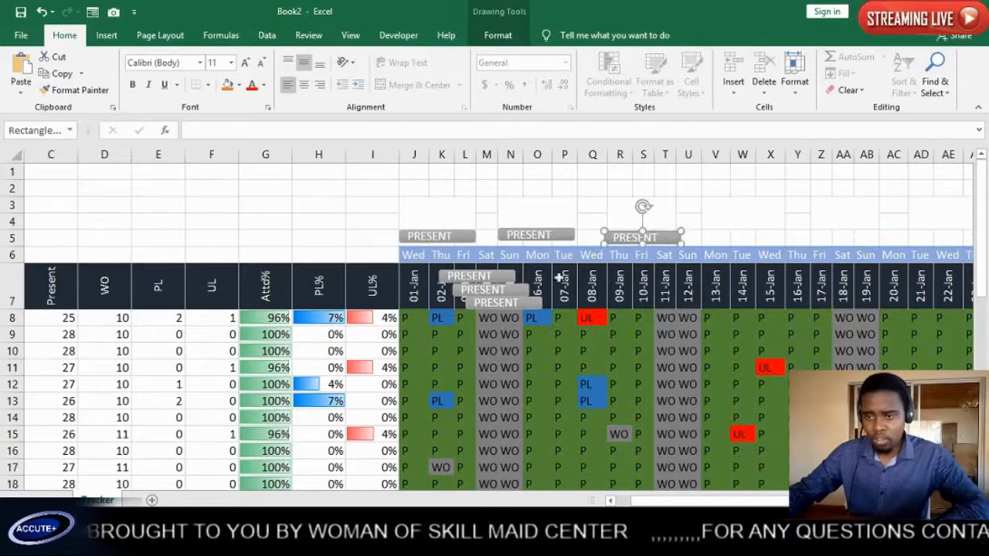
drag(498, 270, 772, 234)
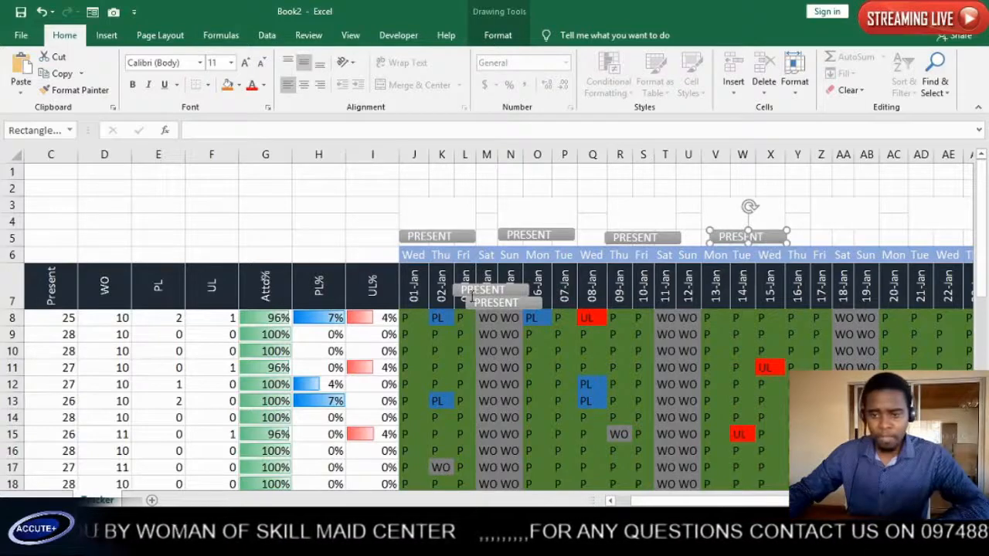
click(506, 289)
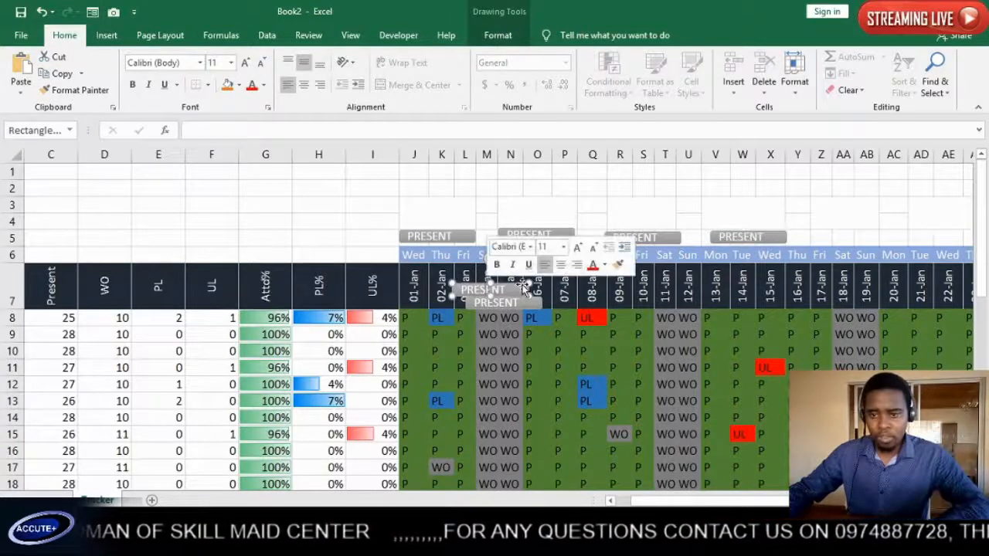
drag(524, 287, 886, 232)
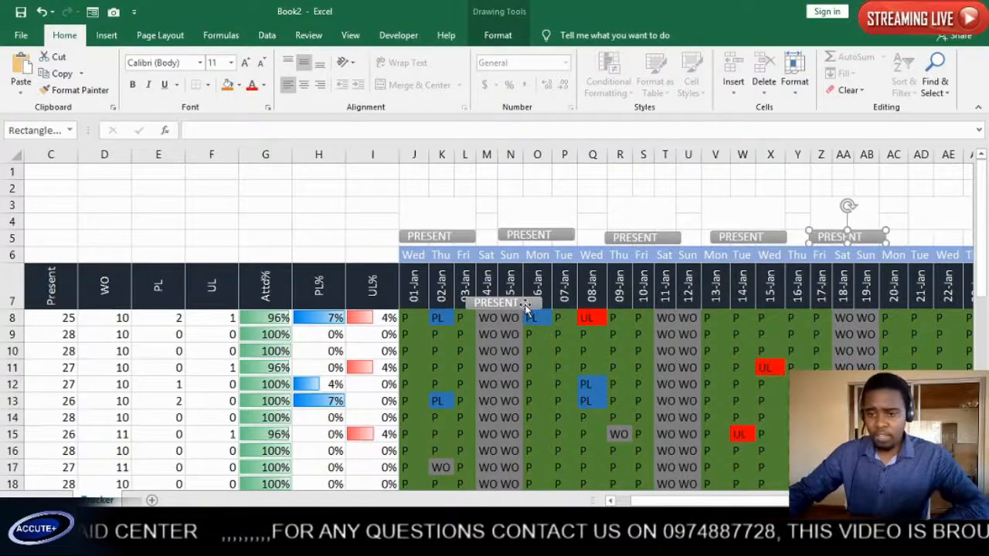
drag(522, 309, 699, 238)
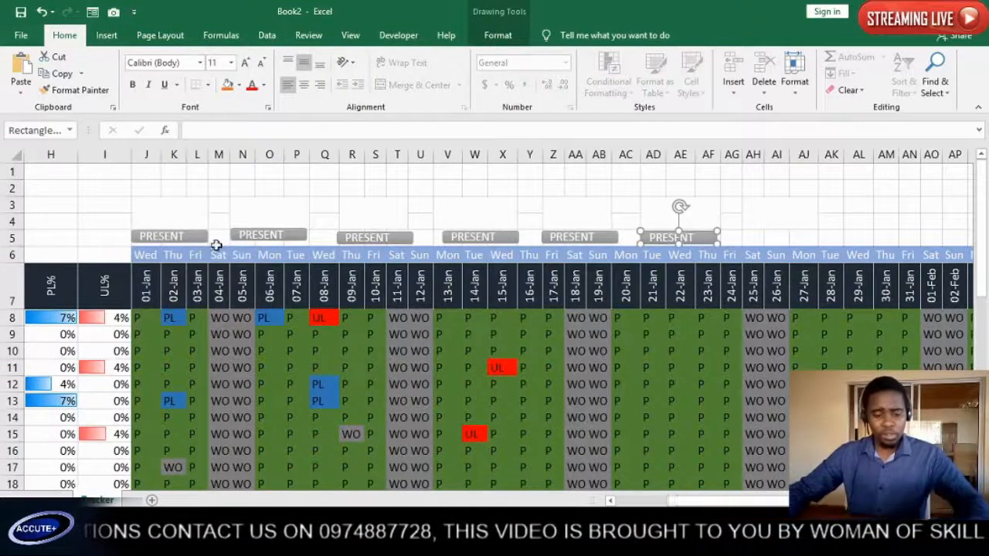
- Align all six PRESENT shapes to their middles and distribute them horizontally
key(ctrl+a)
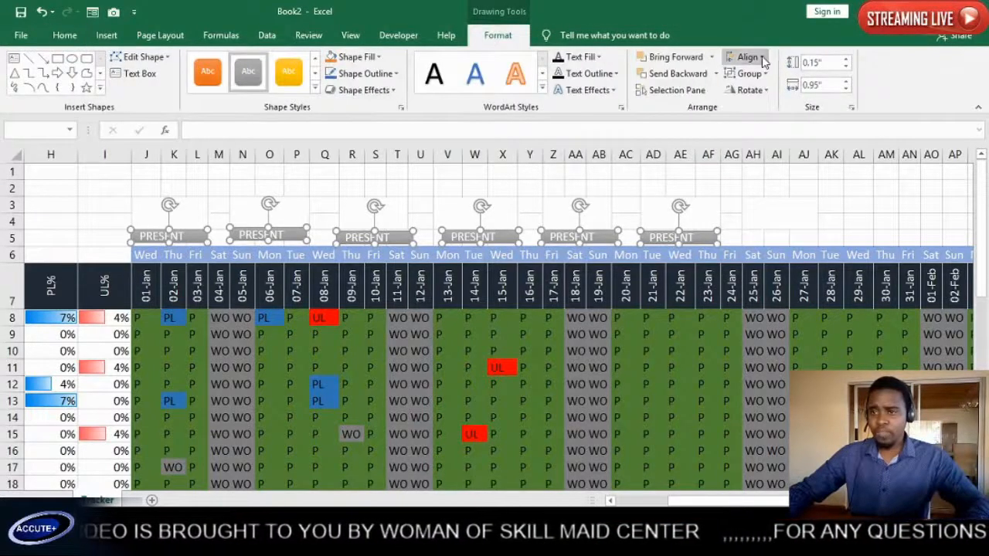
click(760, 59)
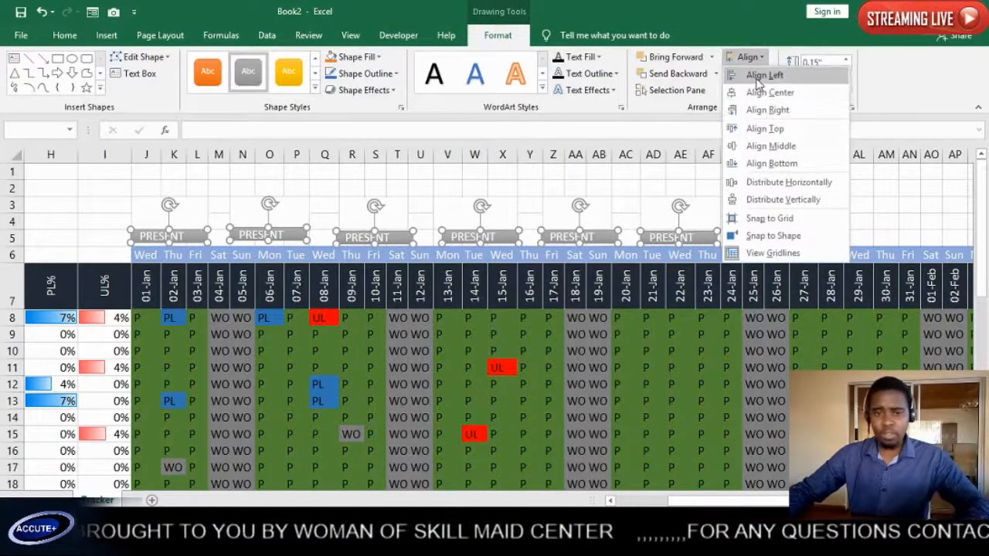
click(769, 145)
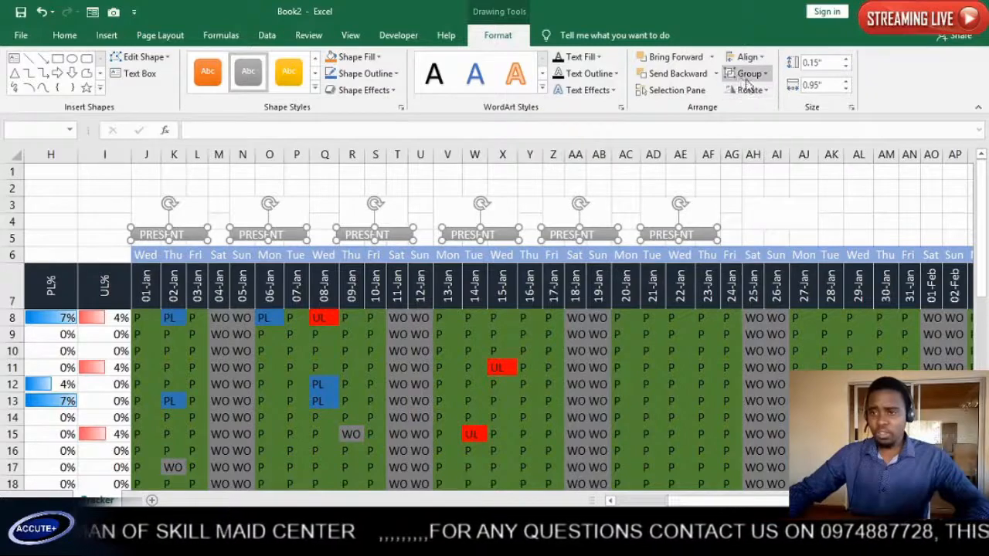
click(747, 56)
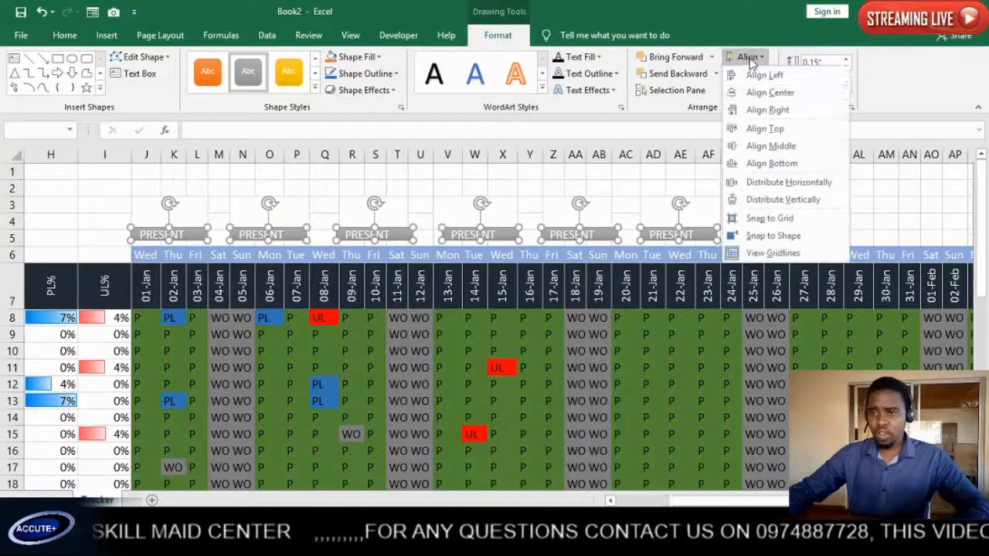
click(762, 185)
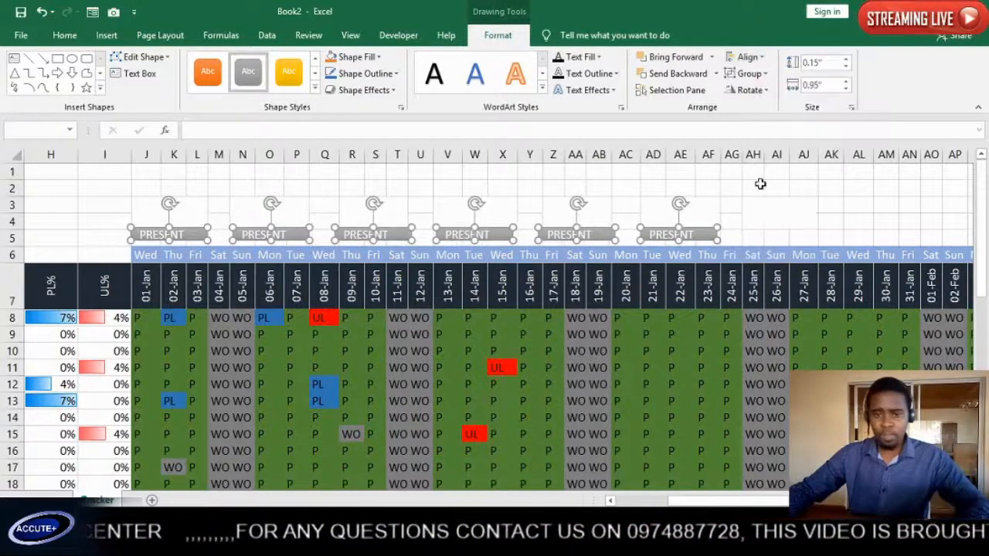
click(321, 206)
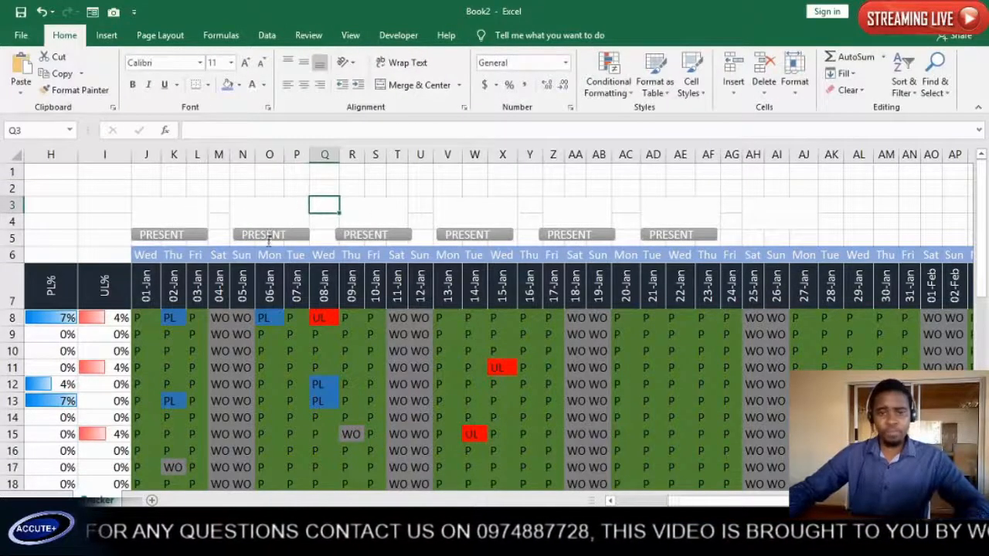
- Relabel the second shape in row 5 as Weekly off and the third as PL
click(268, 236)
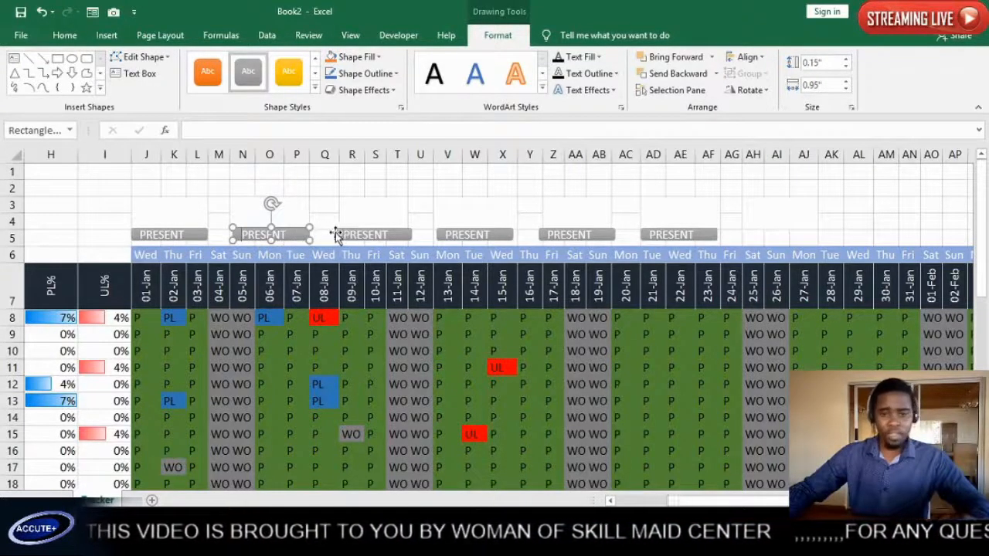
double_click(247, 238)
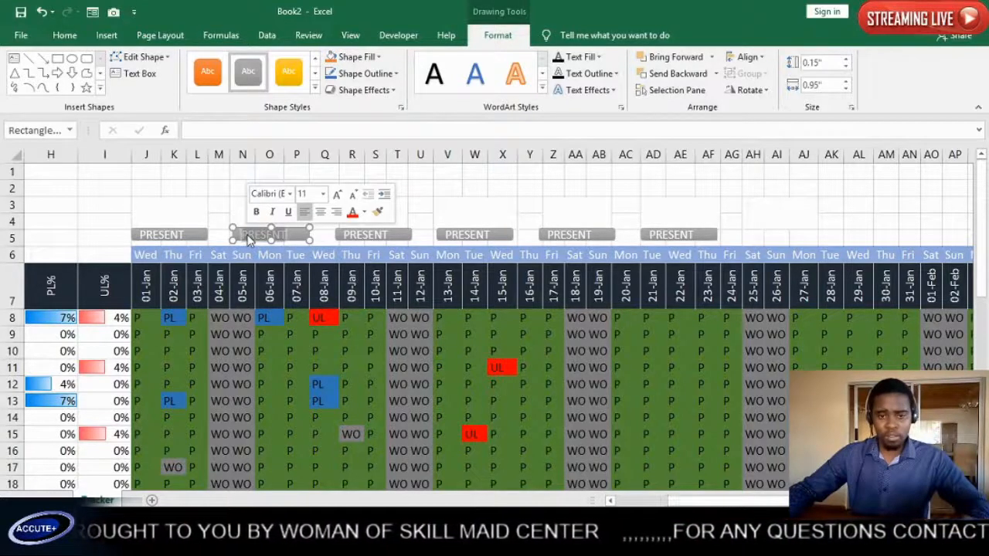
text(w)
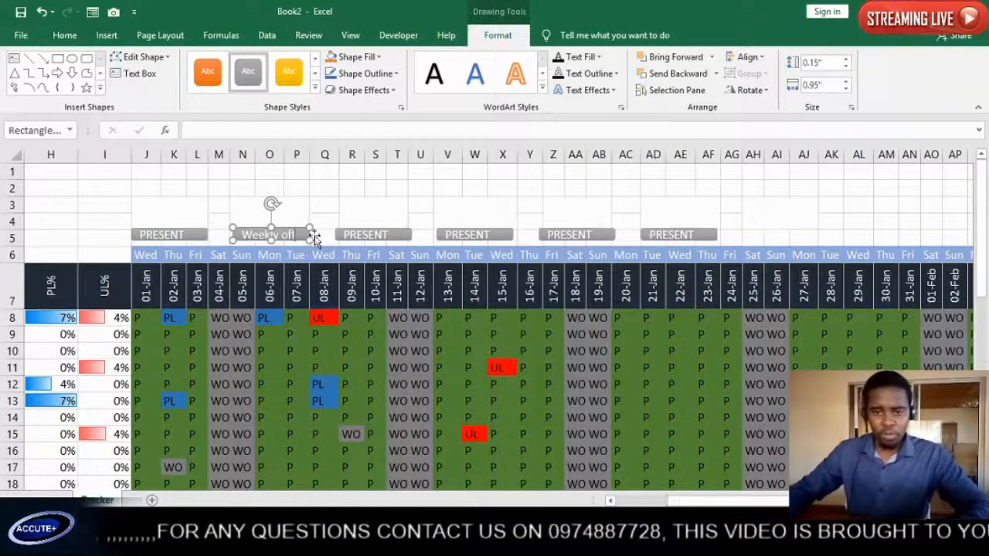
double_click(386, 234)
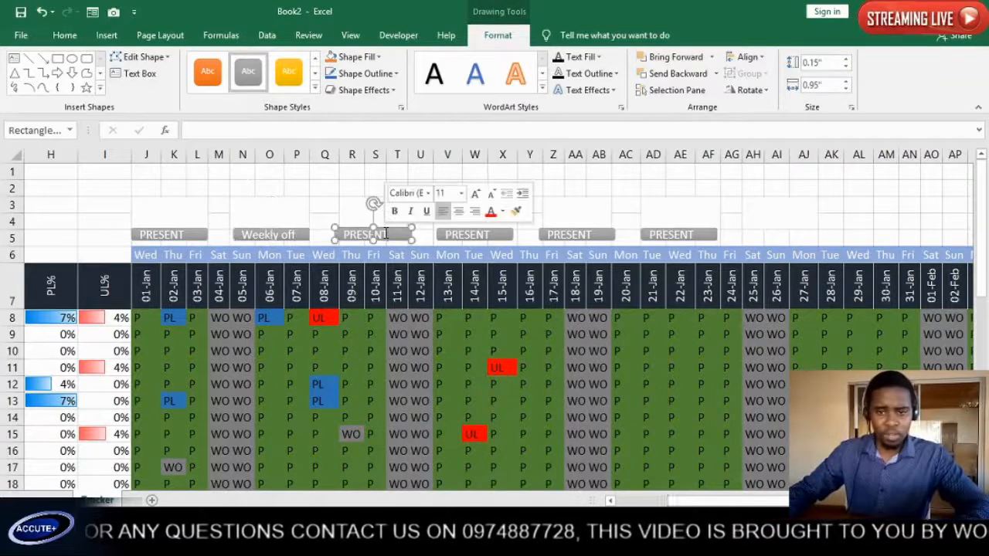
drag(384, 234, 348, 234)
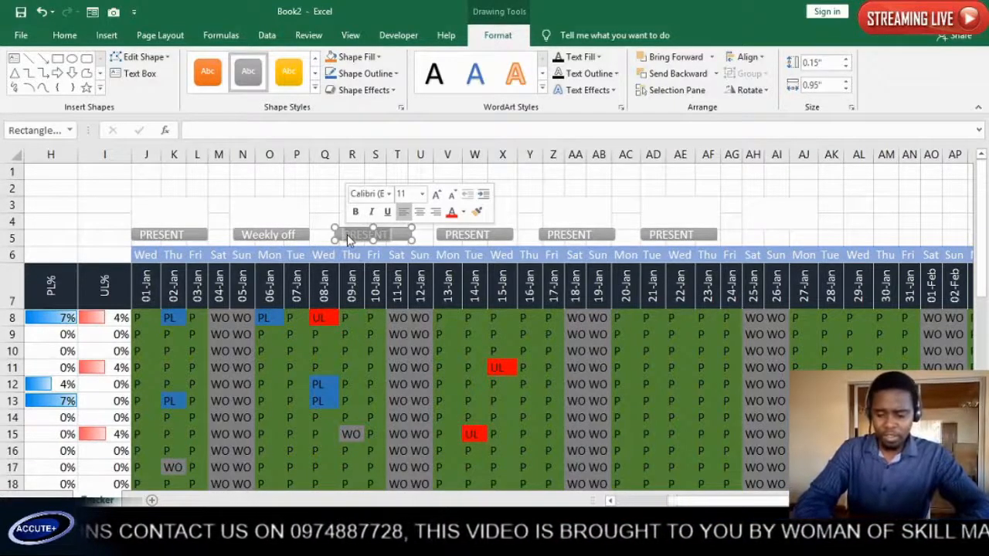
key(BackSpace)
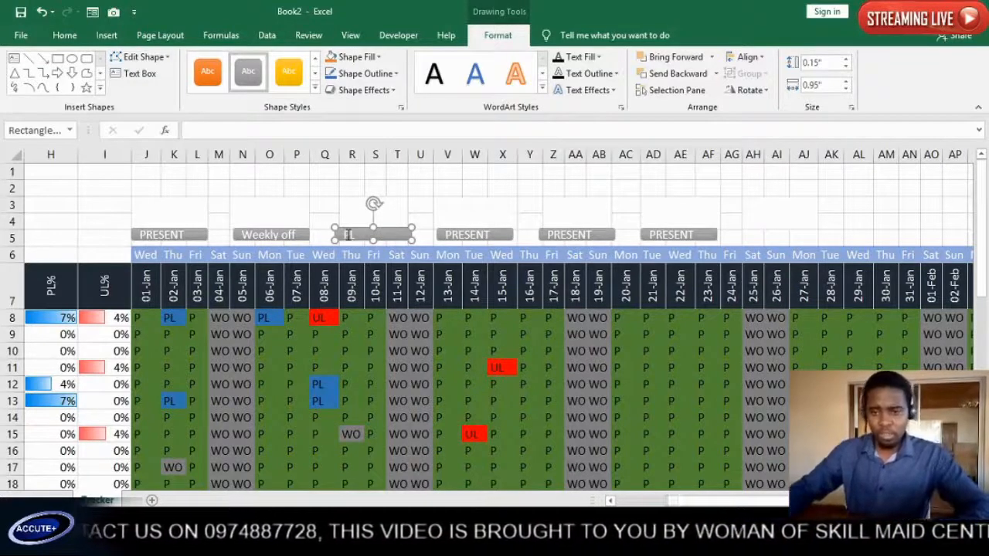
- Relabel the fourth shape in row 5 as ul and the fifth as attendance
double_click(474, 235)
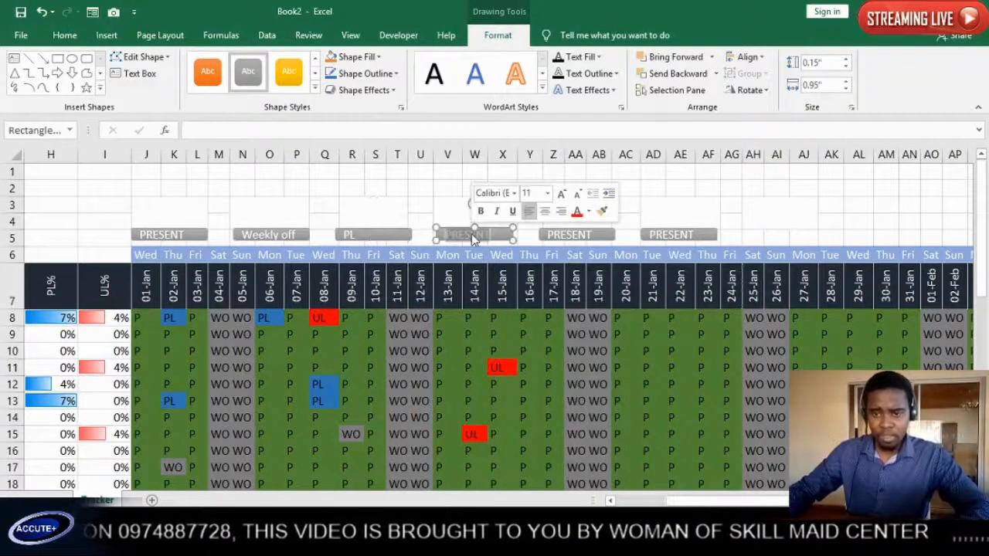
text(ul)
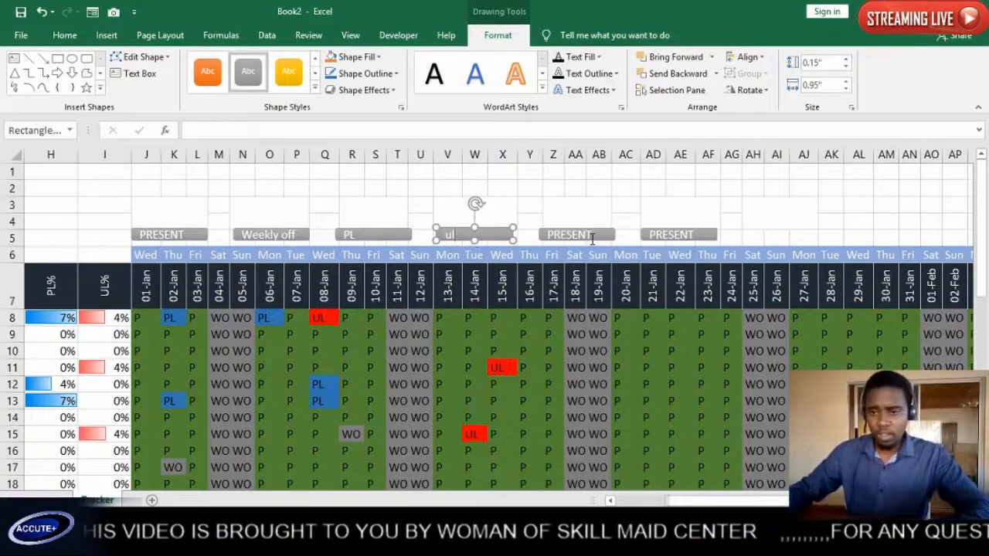
double_click(581, 235)
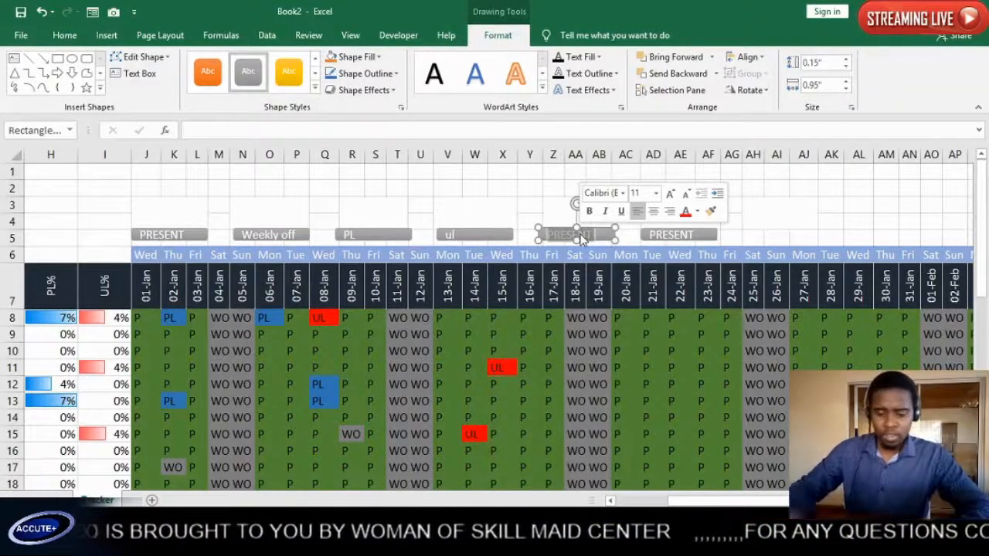
text(al)
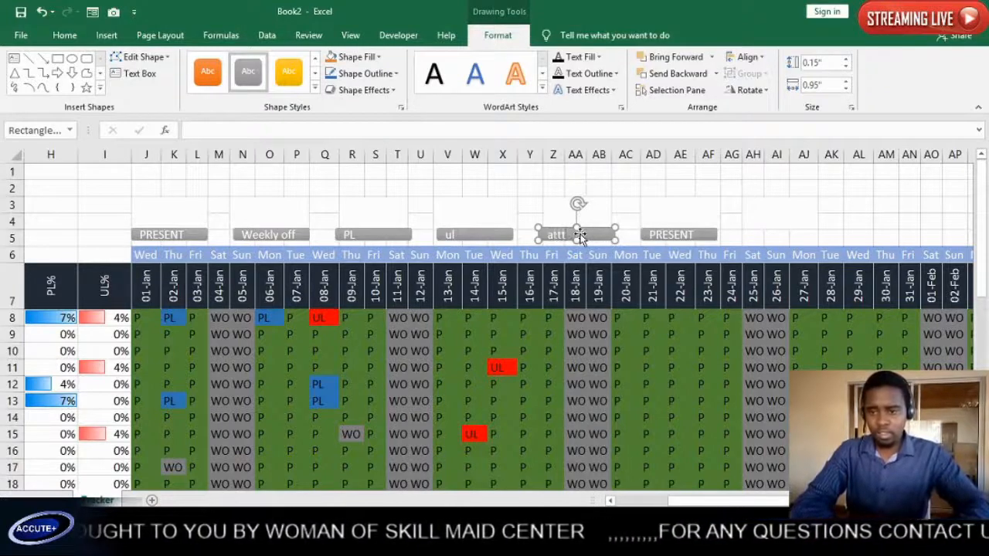
text(tendance)
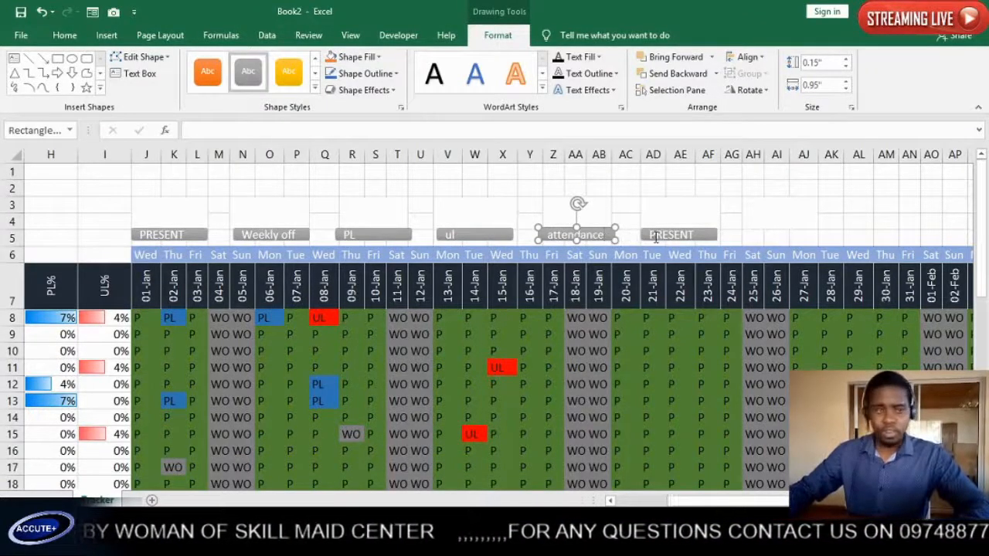
- Relabel the sixth shape in row 5, below AD3:AF4, as leave
double_click(655, 237)
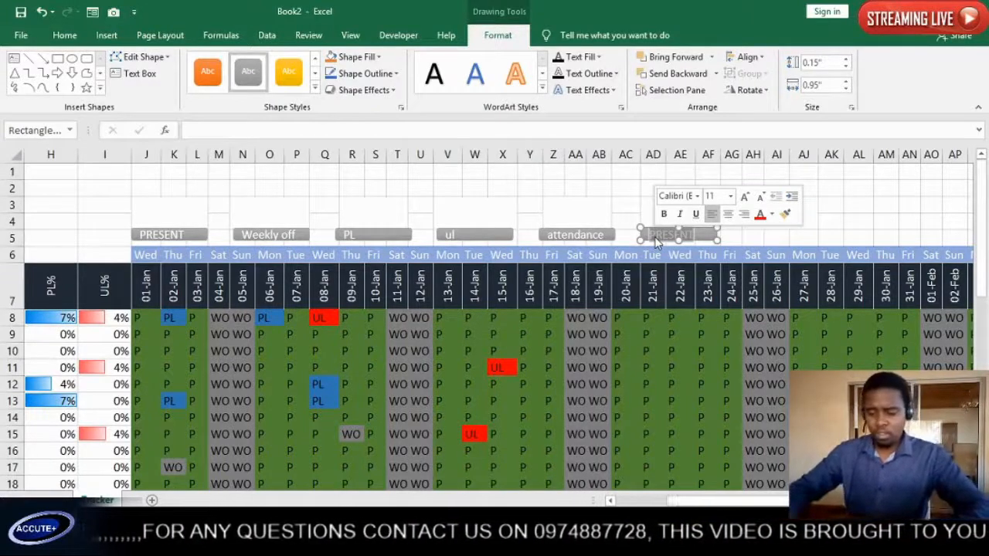
text(leav)
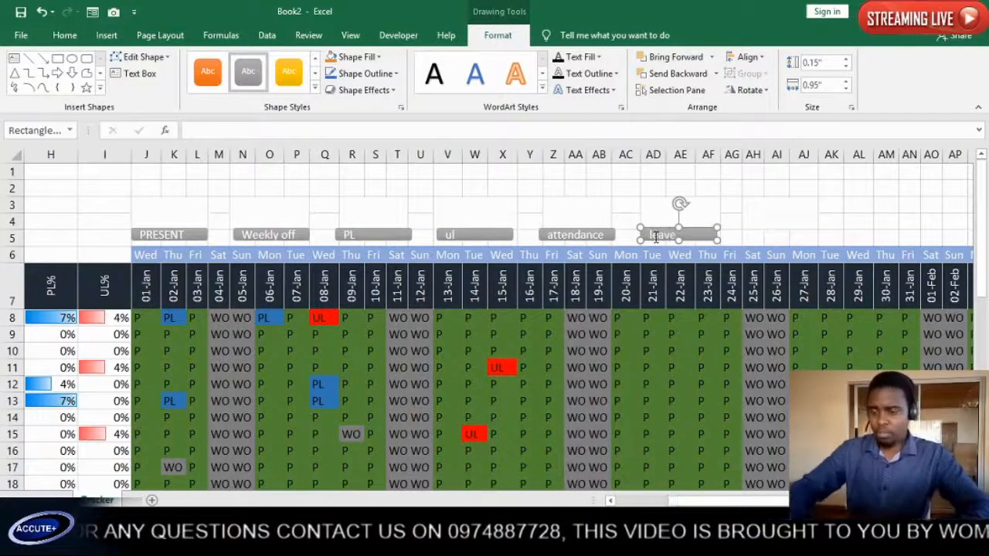
text(e)
click(788, 203)
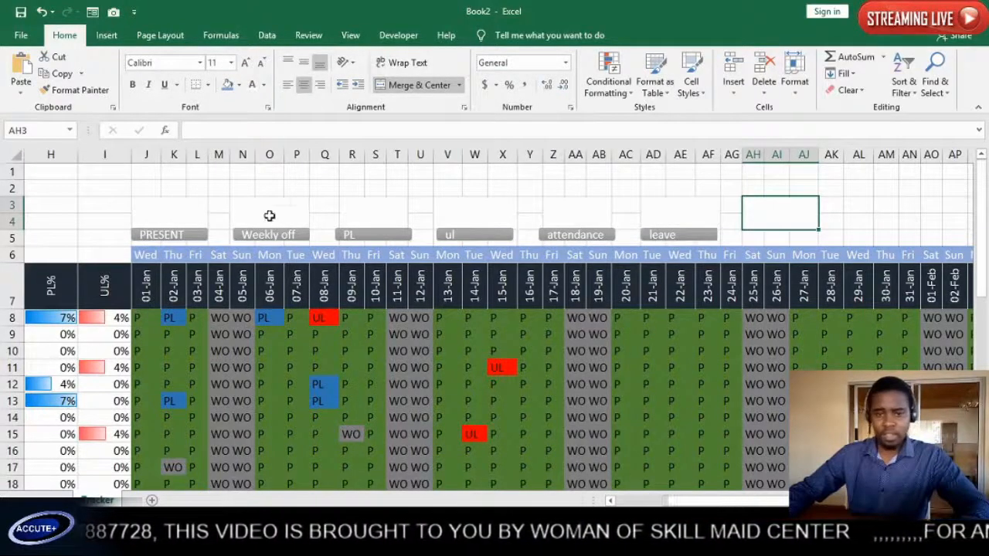
- Fill the merged block above PRESENT with light blue and the one above Weekly off with light orange
click(199, 211)
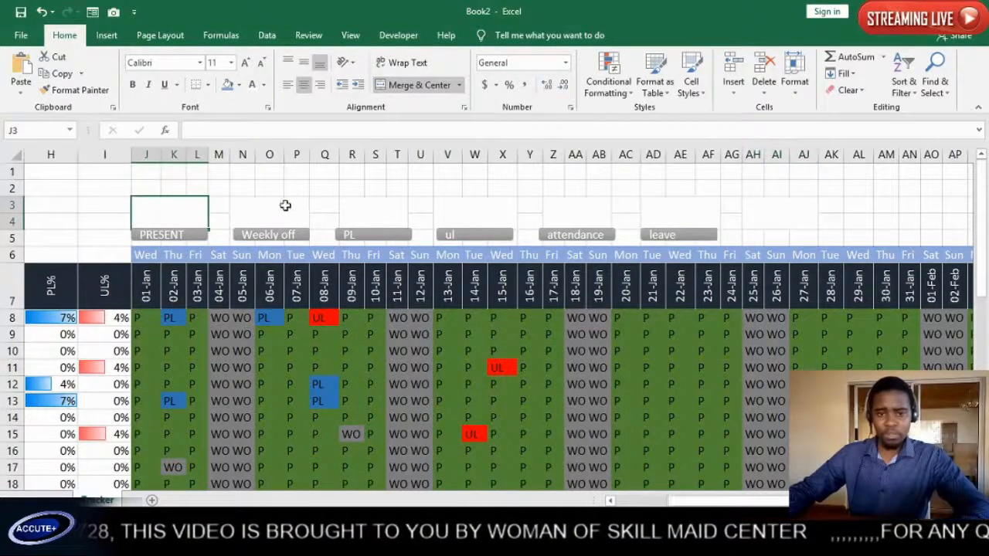
click(227, 85)
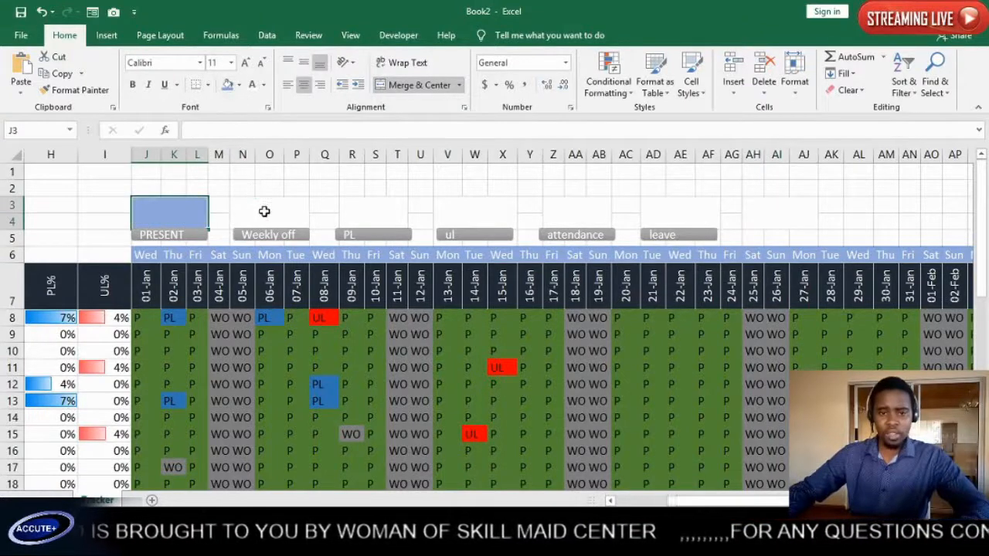
click(264, 211)
click(238, 85)
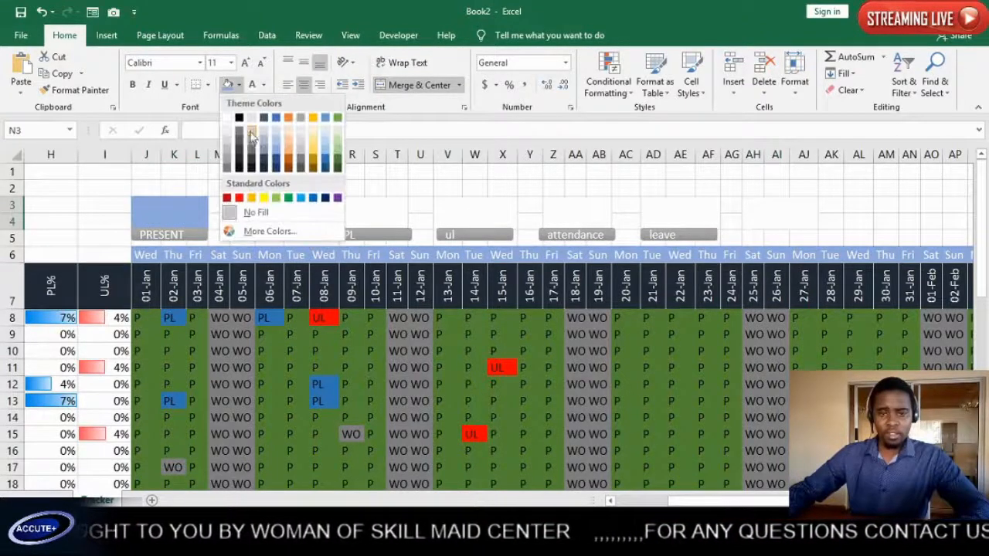
click(276, 143)
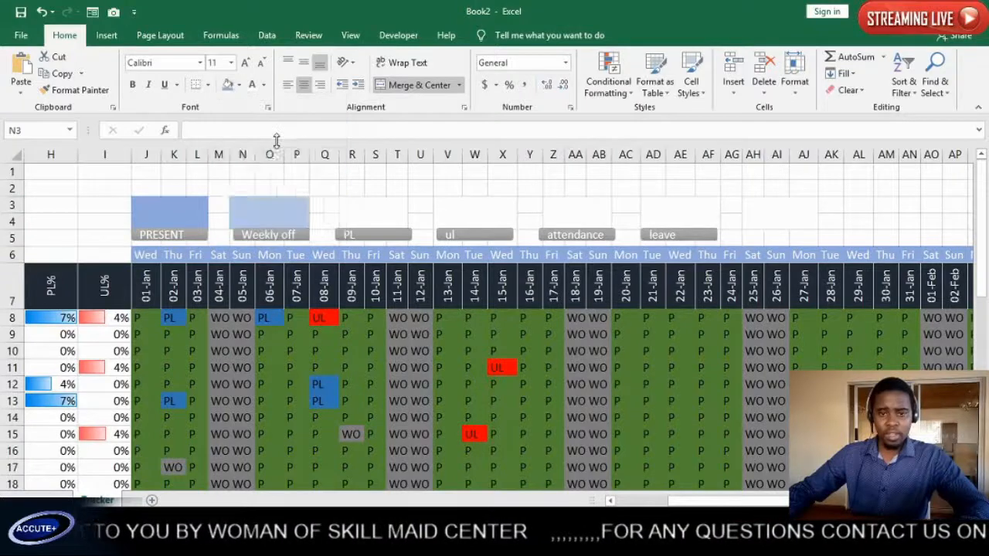
click(239, 85)
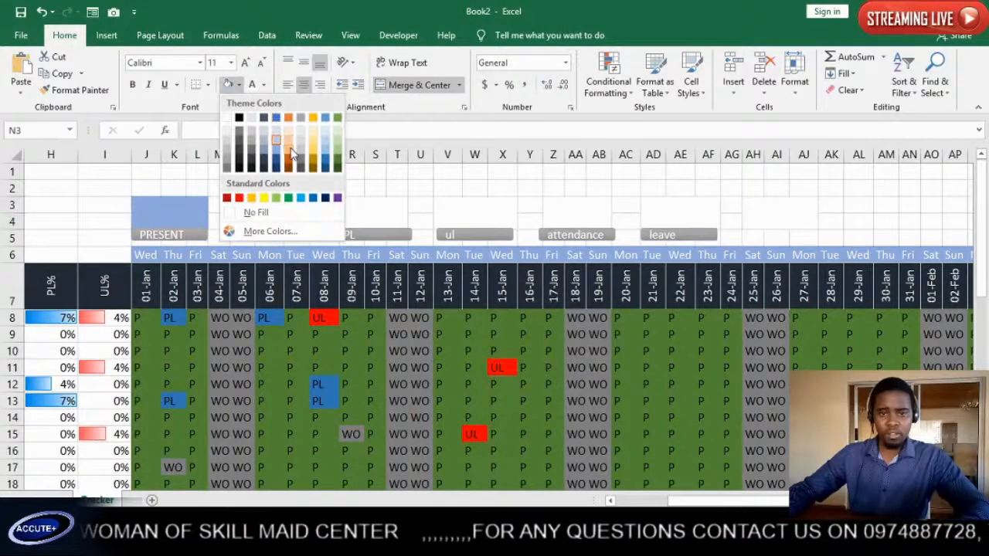
click(292, 150)
- Fill the merged block above PL with dark gray and the one above ul with light green
click(353, 206)
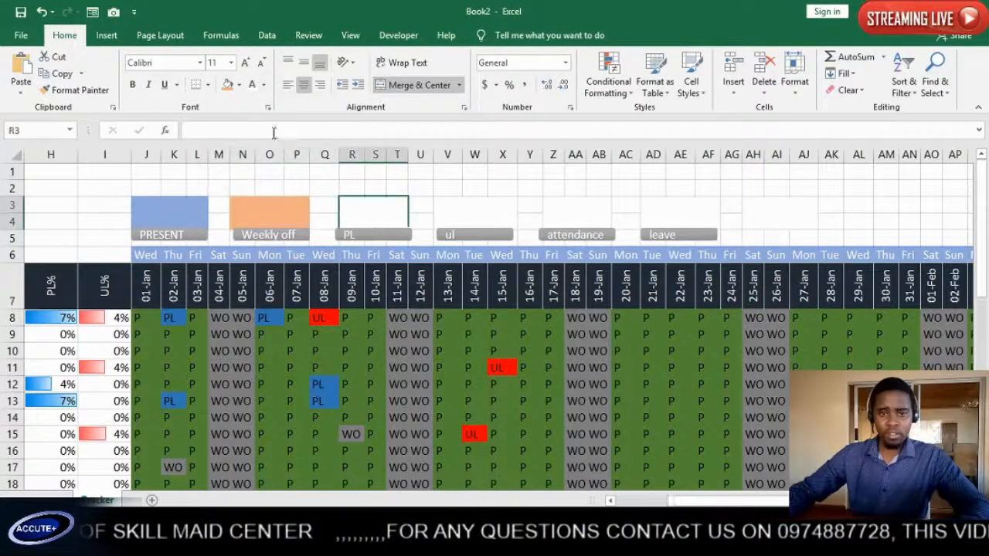
click(239, 85)
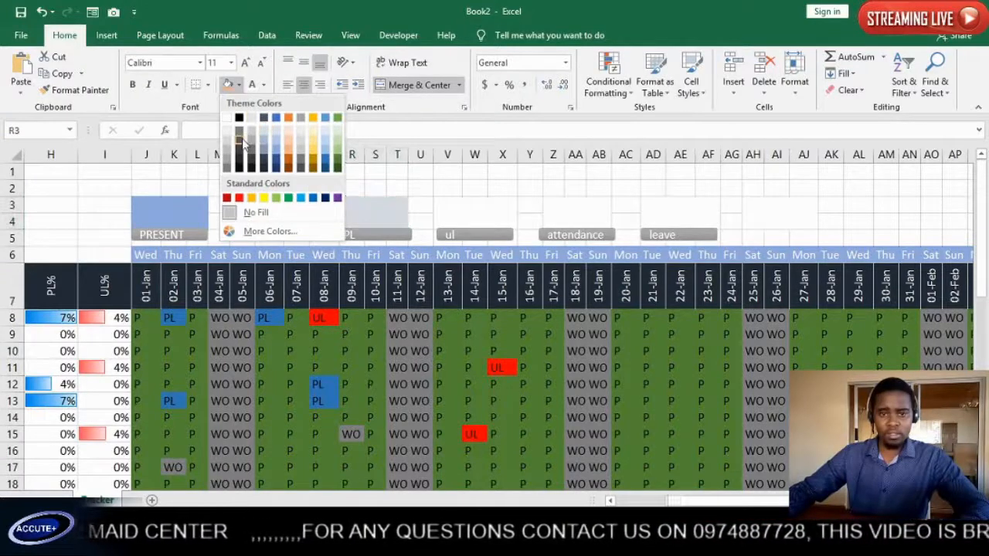
click(251, 152)
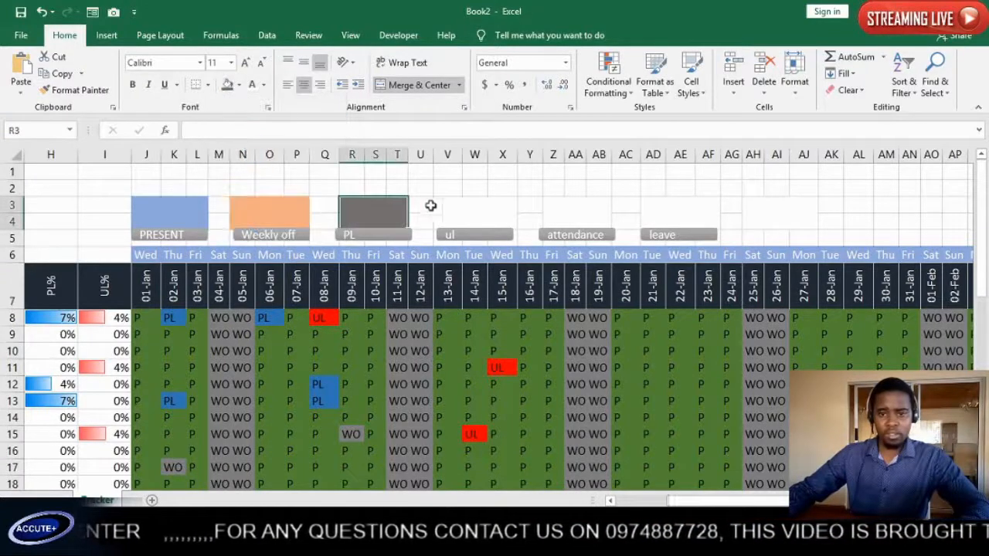
click(459, 220)
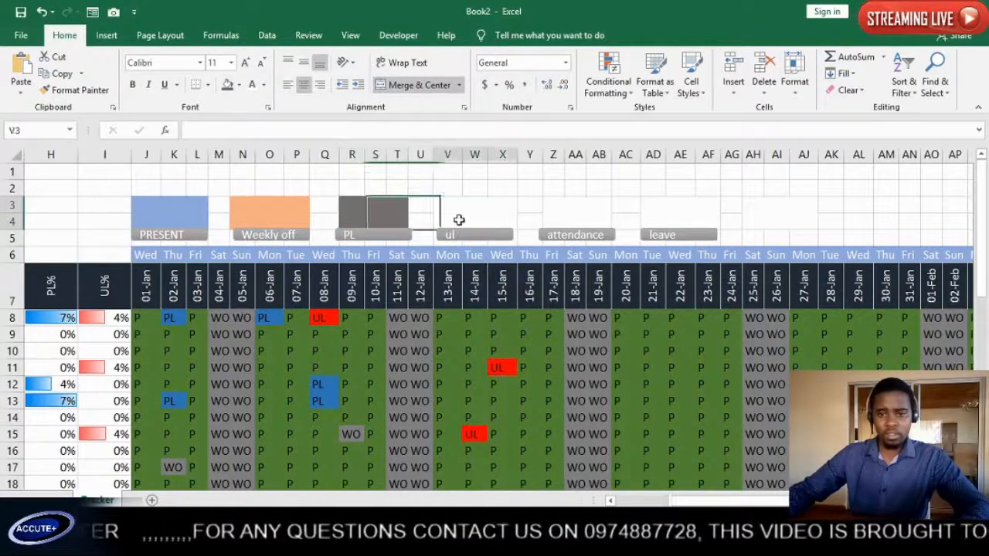
click(239, 85)
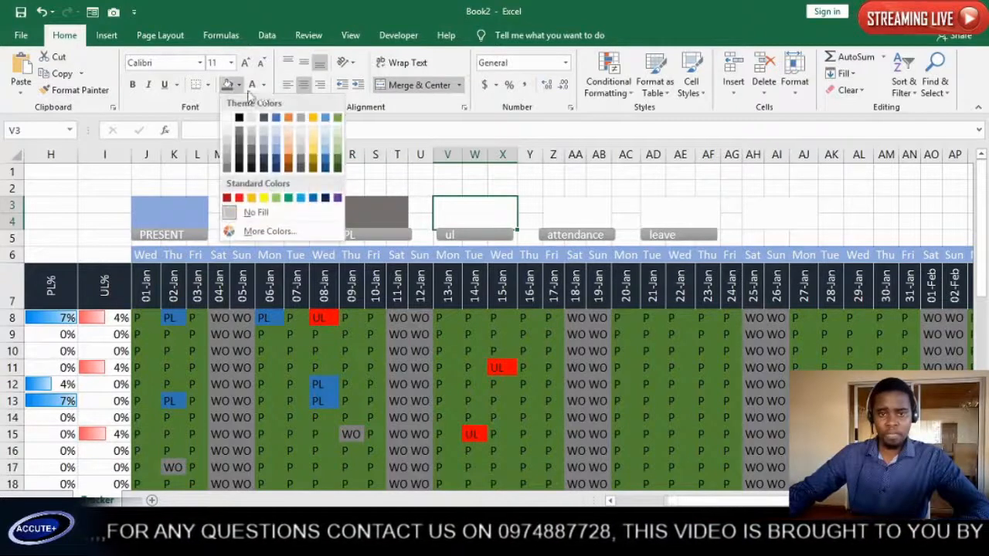
click(337, 152)
- Fill the merged block above attendance with light orange and the one above leave with light gold
click(570, 211)
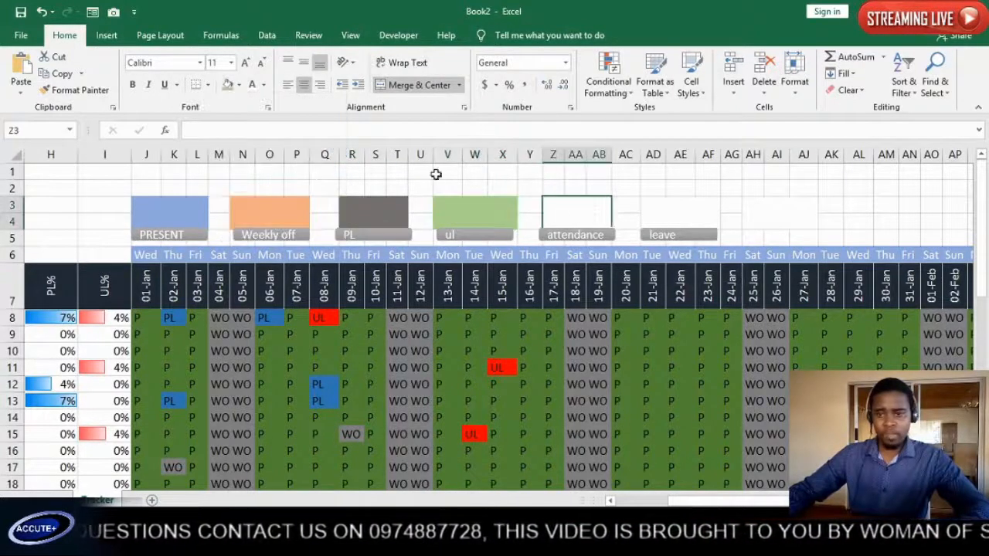
click(238, 85)
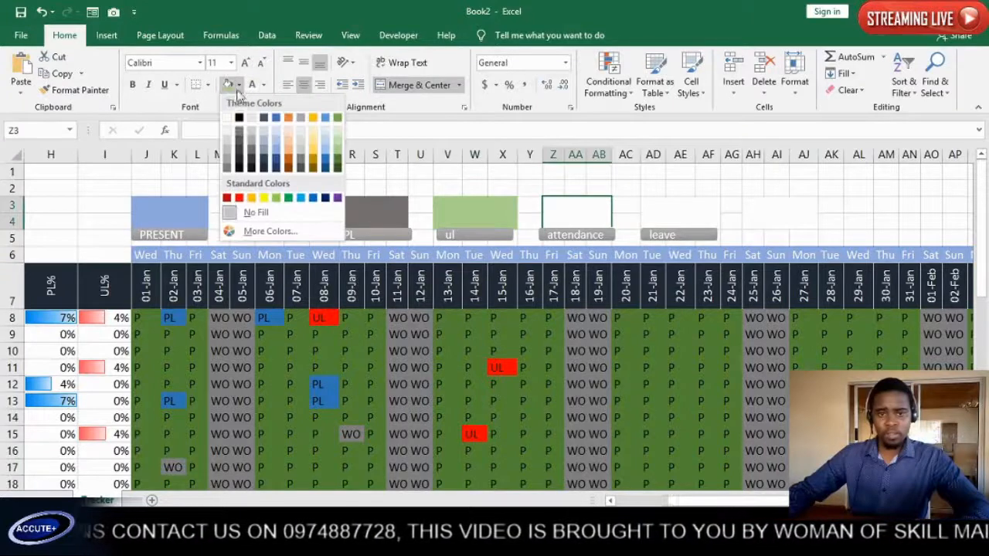
click(285, 153)
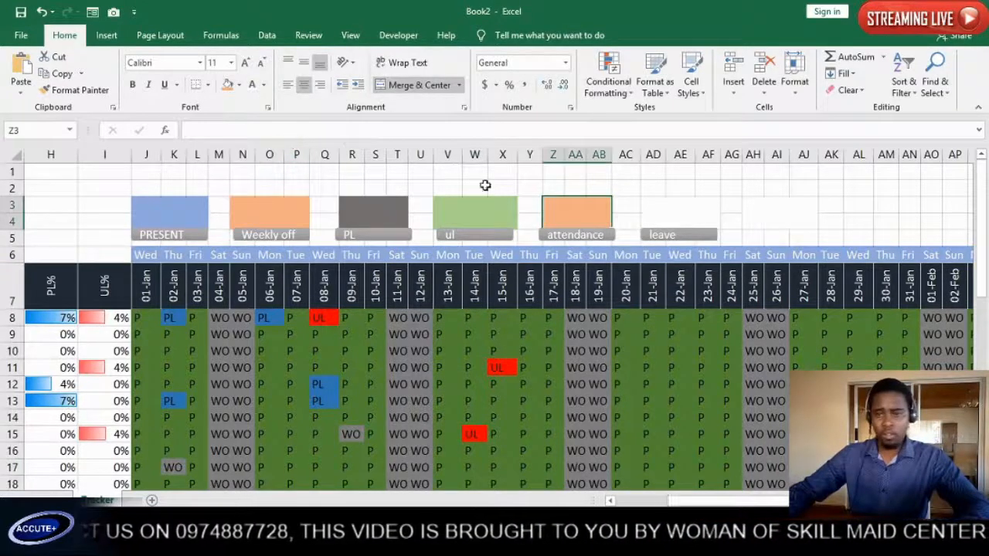
click(649, 220)
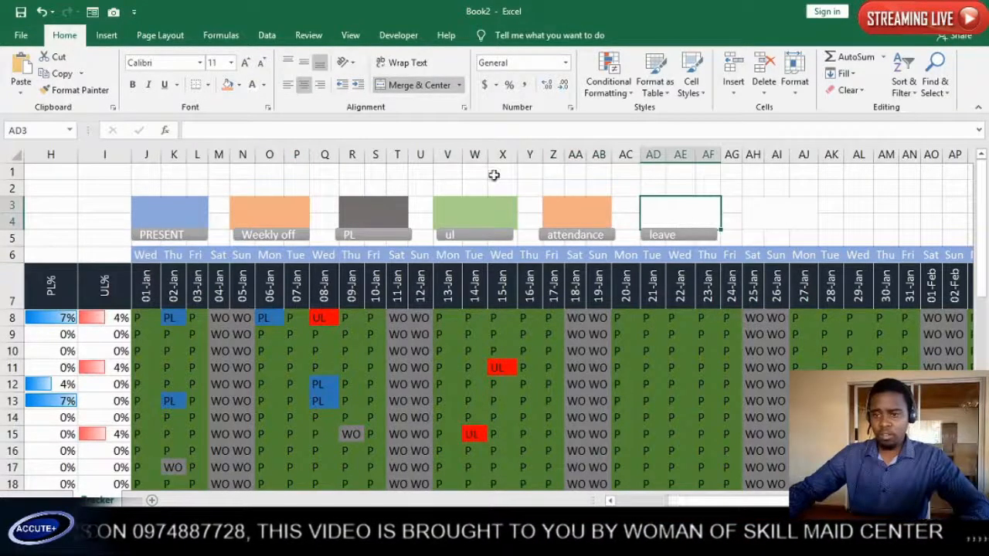
click(239, 85)
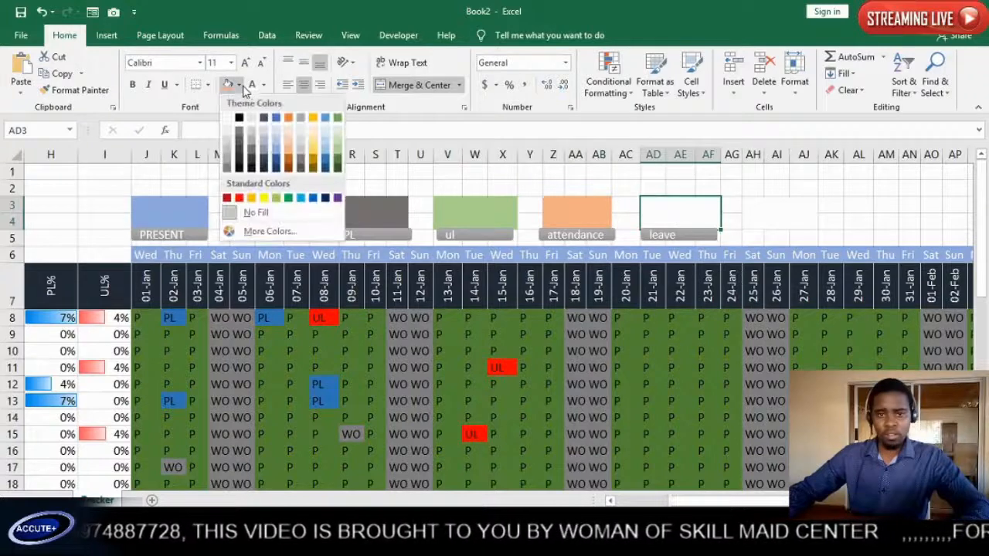
click(315, 146)
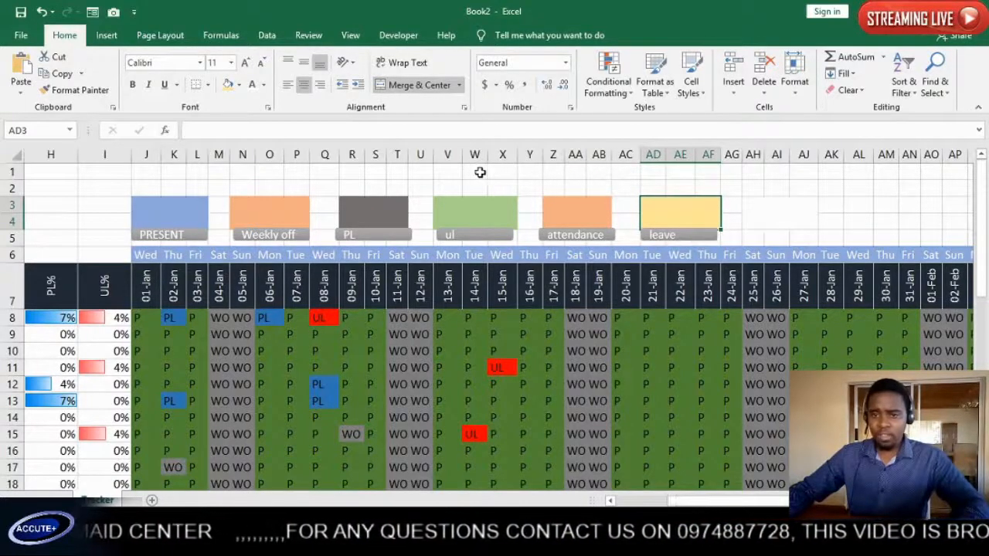
- Merge and center X1:AB1 and restrict it to a drop-down list sourced from the row 7 dates, =$J$7:$AU$7
drag(502, 172, 601, 174)
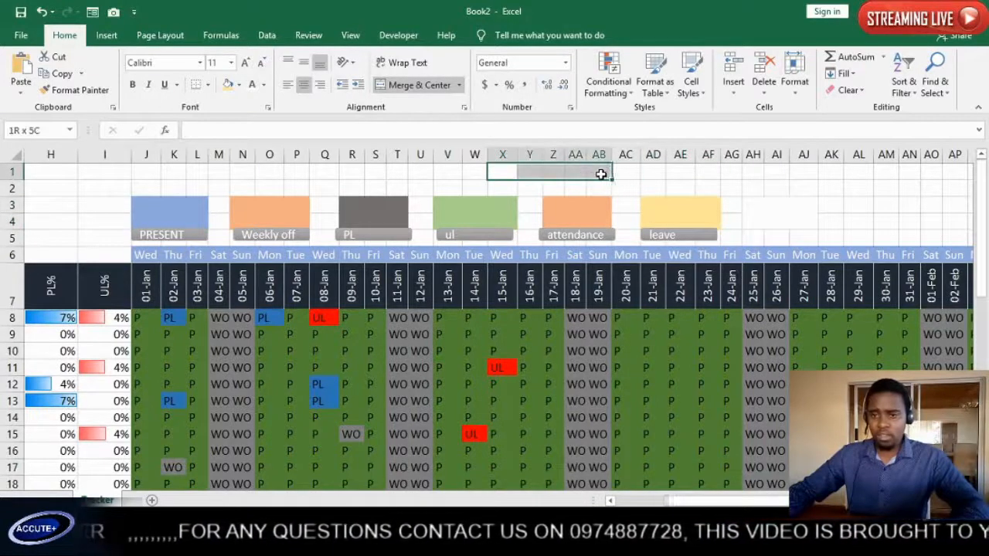
click(417, 85)
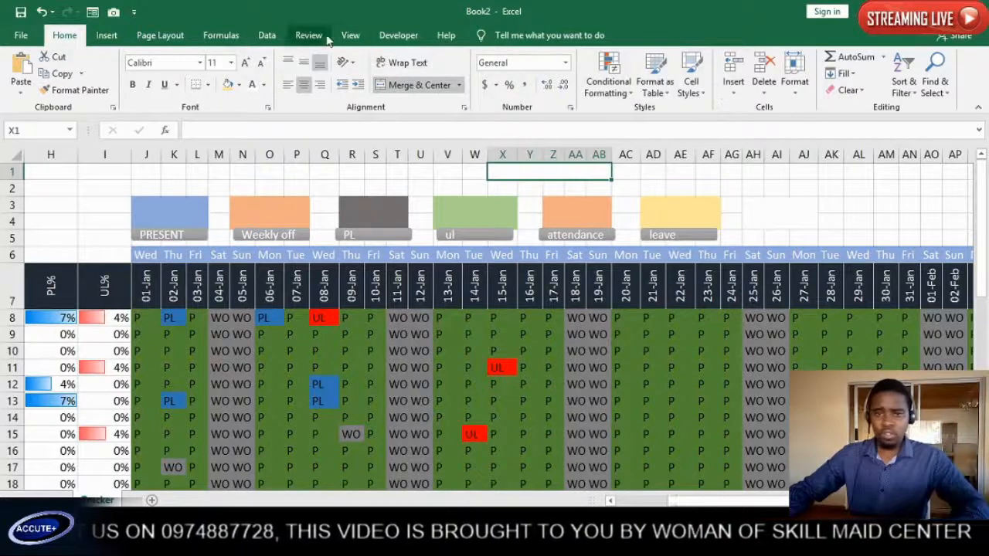
click(267, 35)
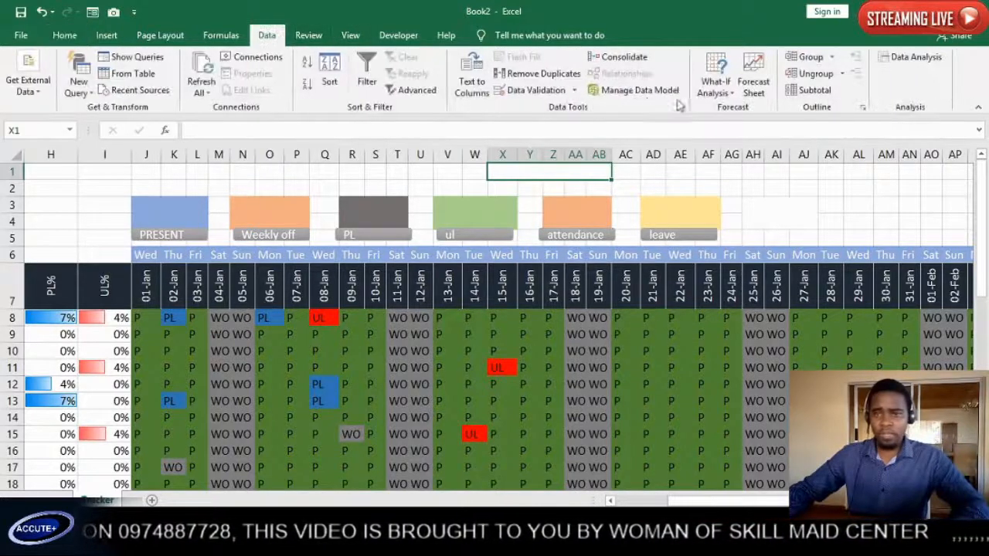
click(539, 90)
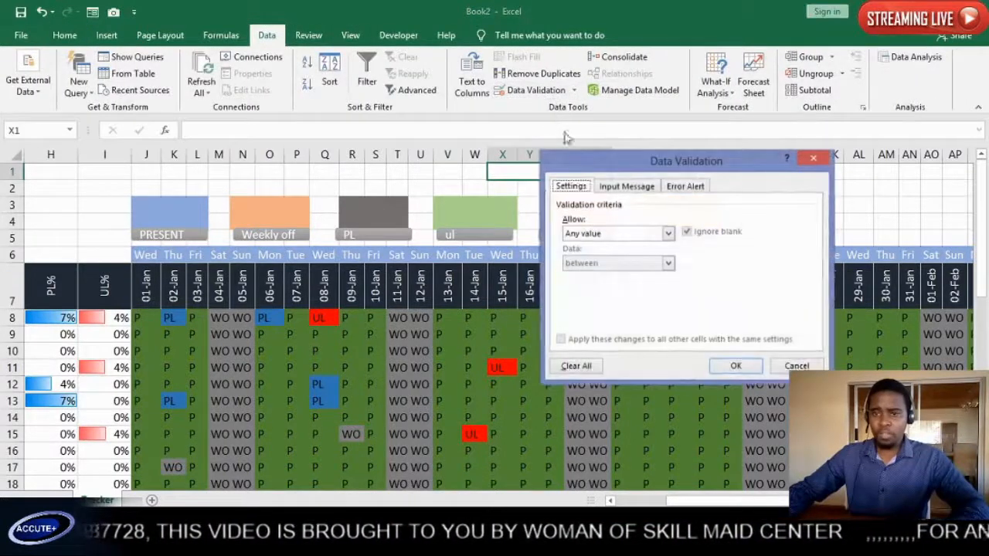
click(668, 233)
click(581, 276)
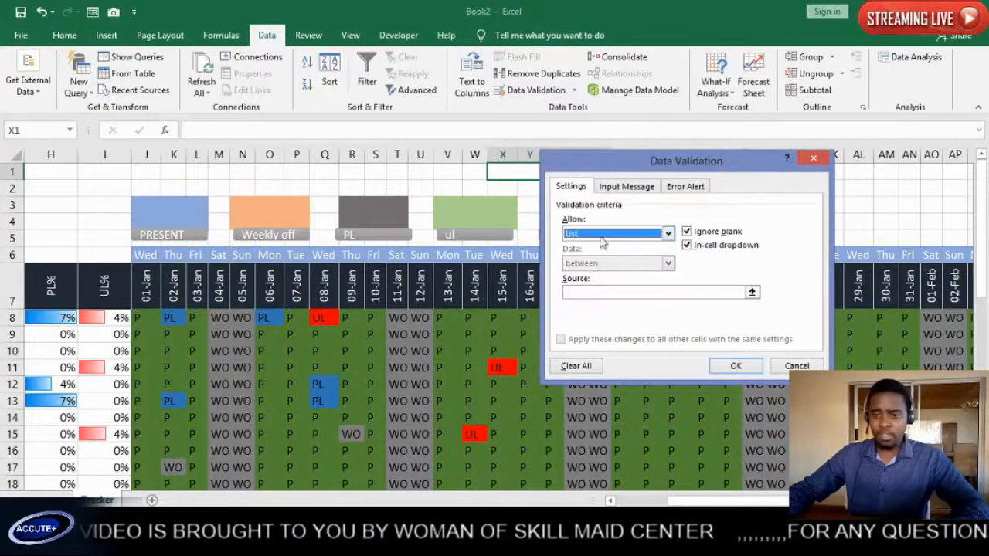
click(672, 292)
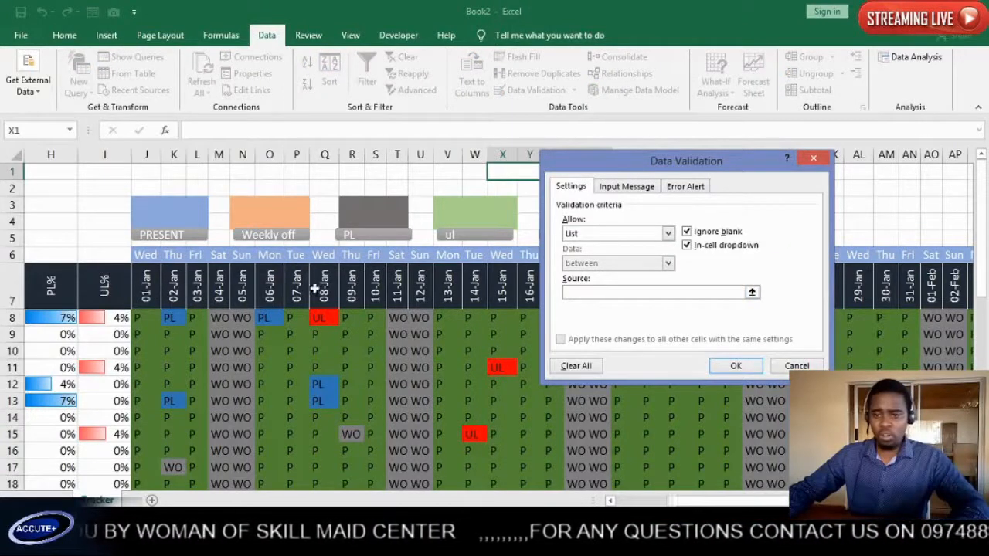
drag(149, 289, 909, 300)
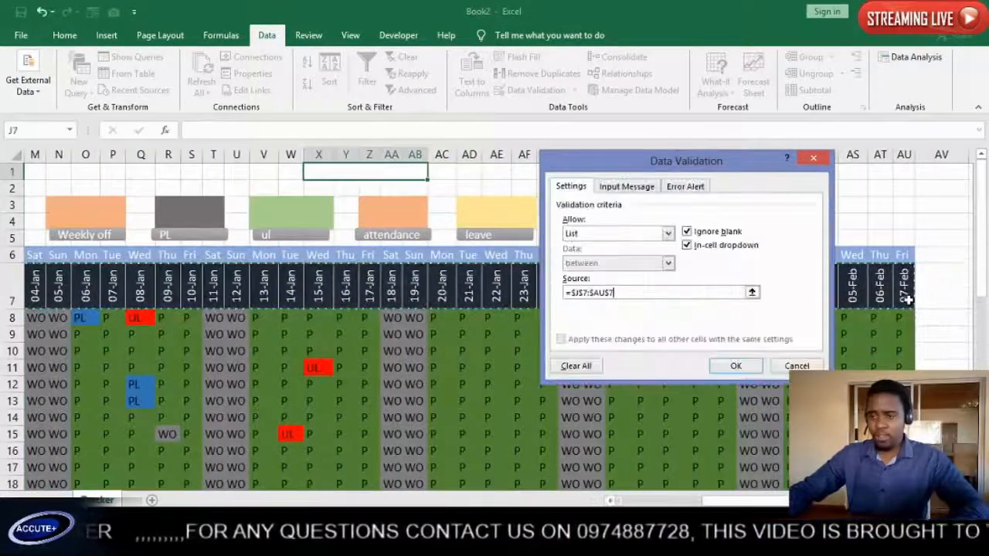
click(734, 366)
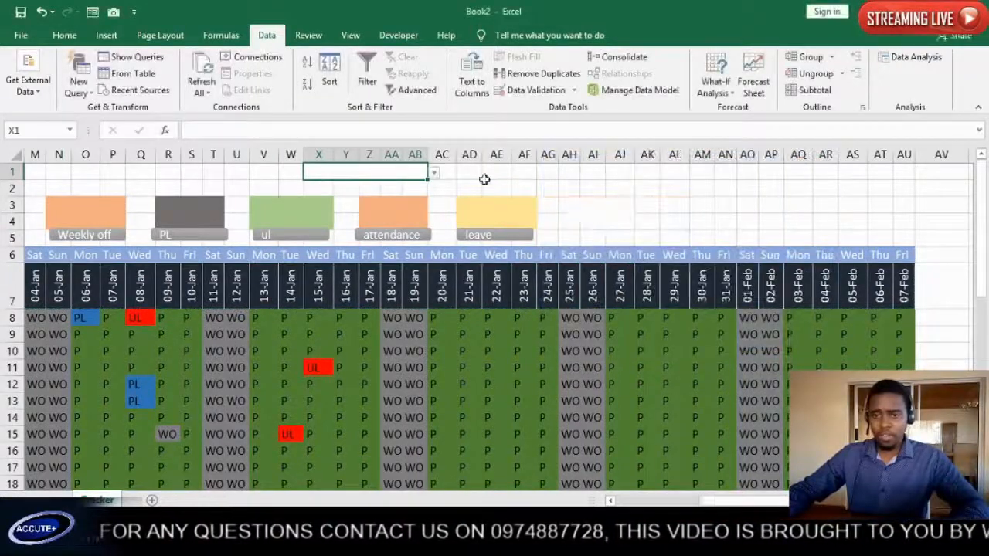
- Choose 04-Jan from the date drop-down in the merged cell X1
click(435, 173)
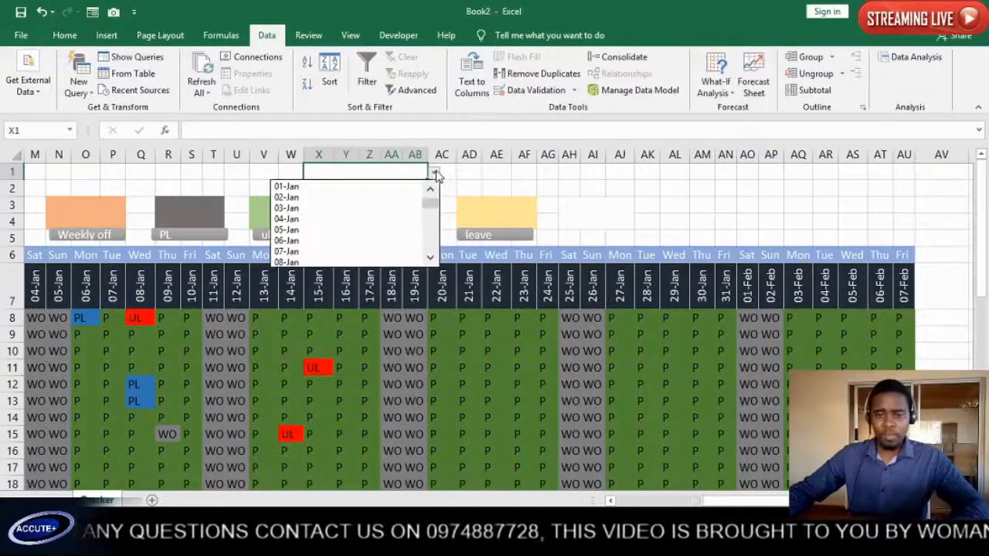
click(325, 224)
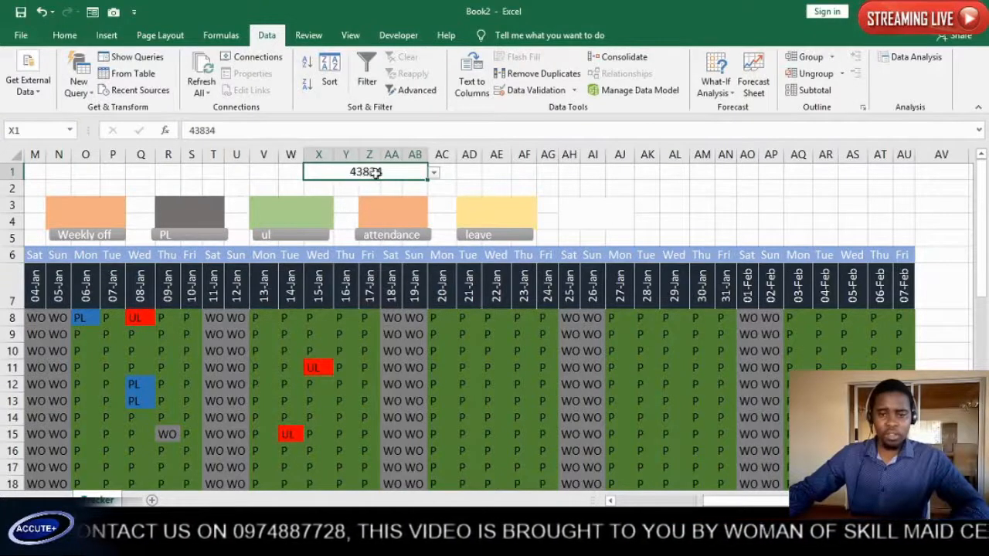
drag(738, 499, 682, 477)
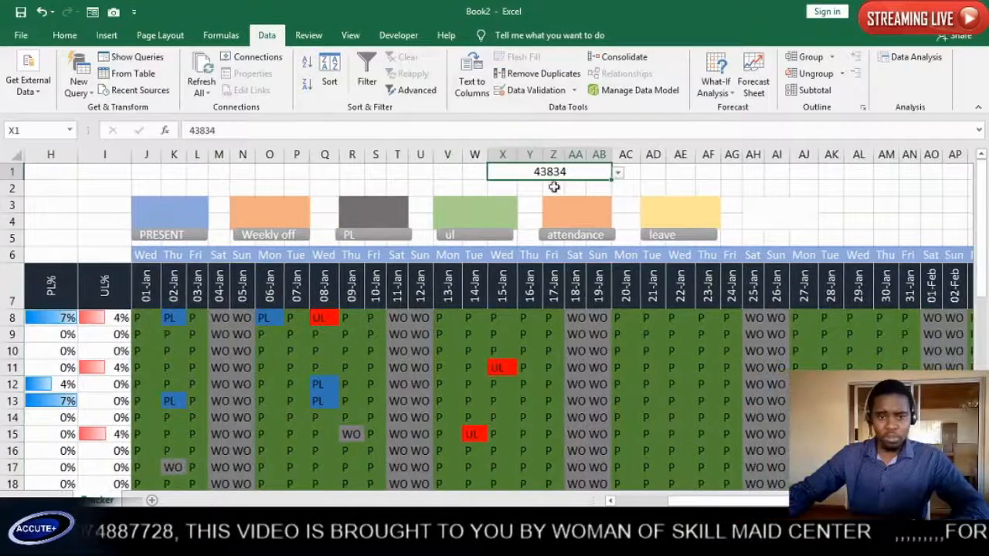
click(154, 286)
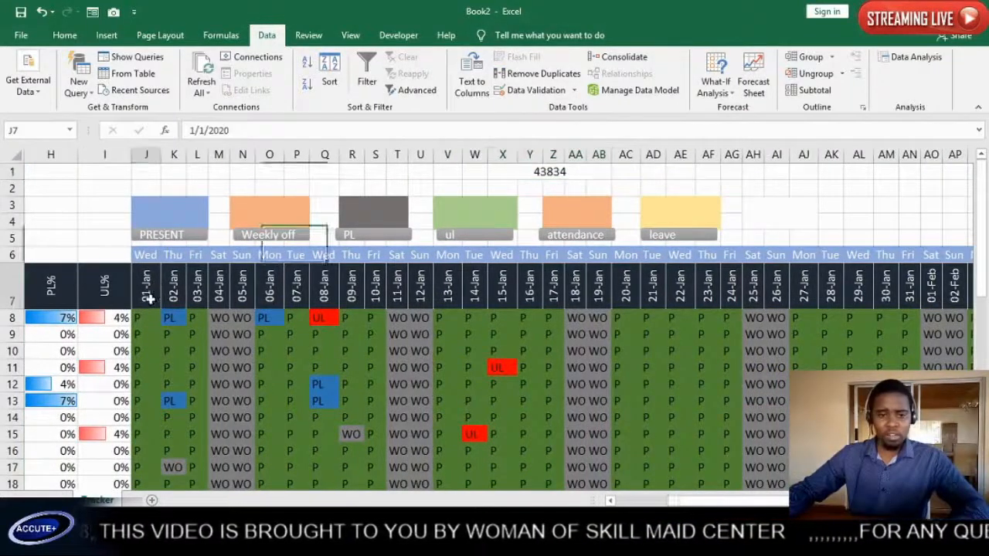
click(61, 36)
click(75, 89)
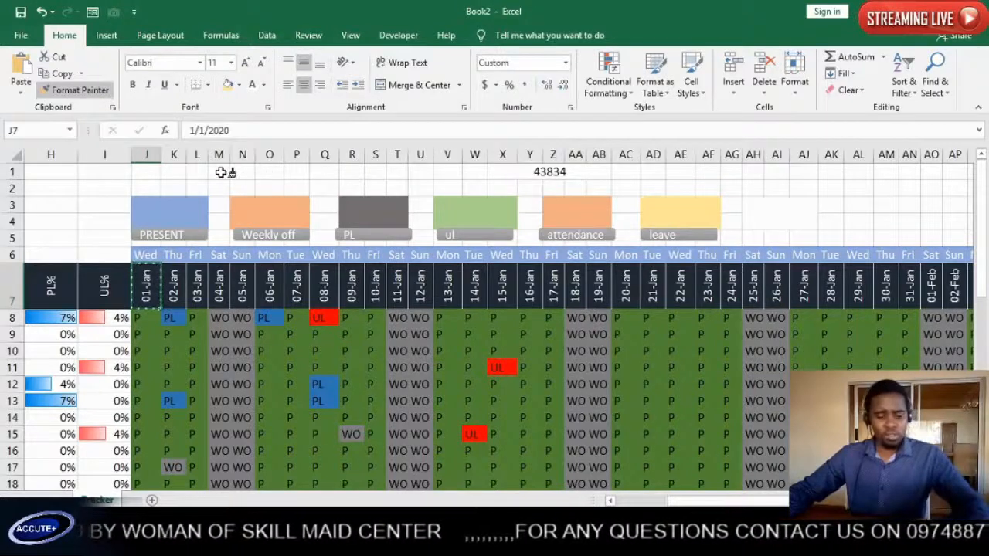
key(Escape)
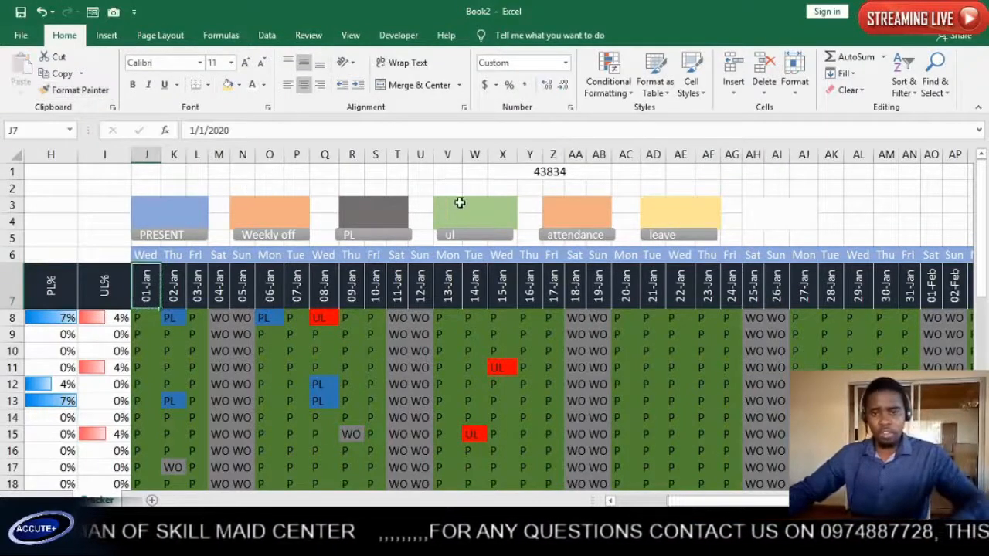
- Format the merged cell X1 as a Date of type 14-Mar and fill it with dark orange
click(583, 173)
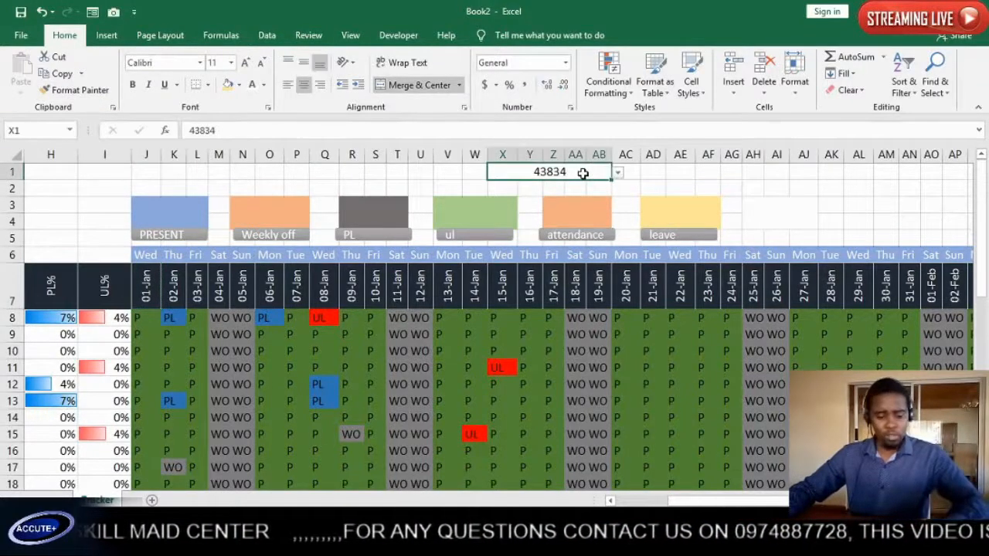
text(1)
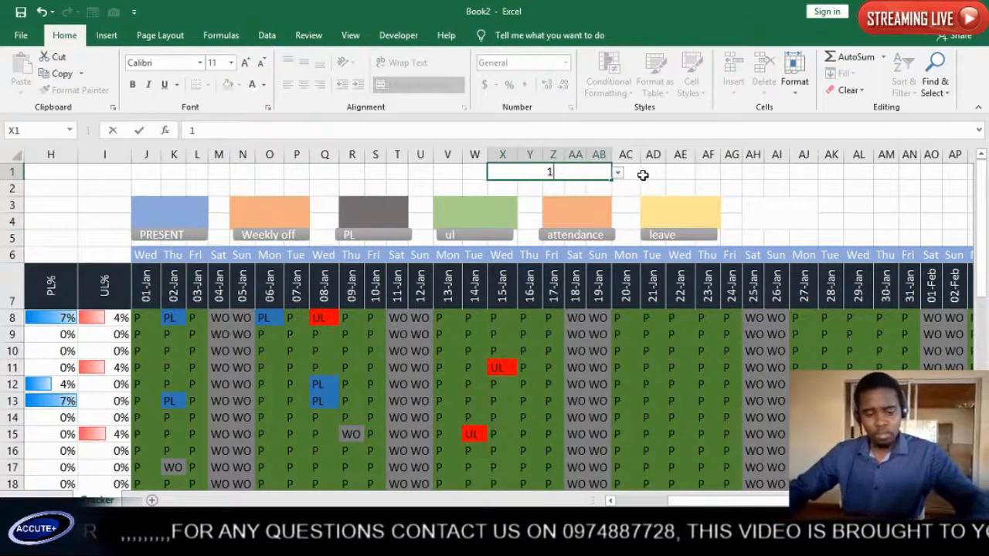
key(Escape)
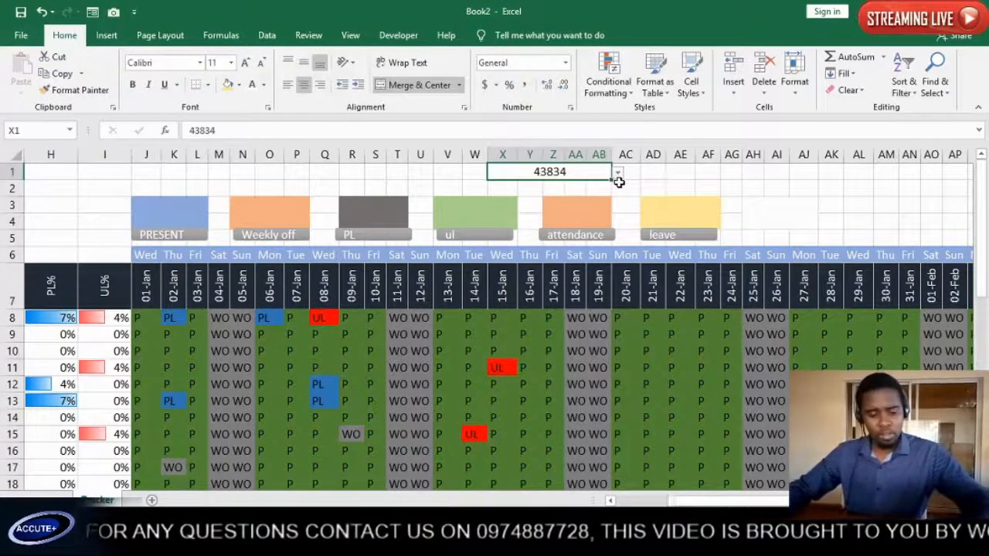
key(ctrl+1)
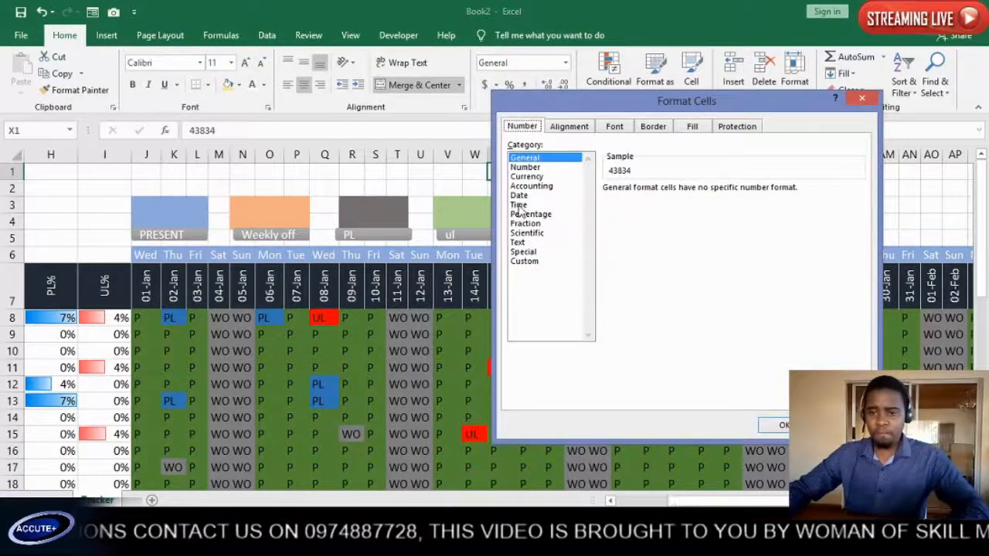
click(519, 195)
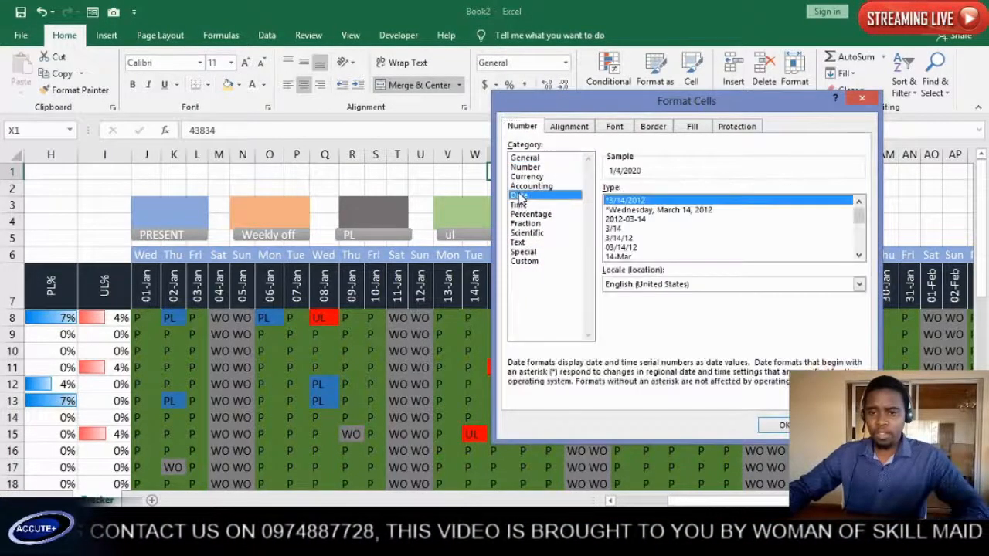
click(618, 256)
click(777, 425)
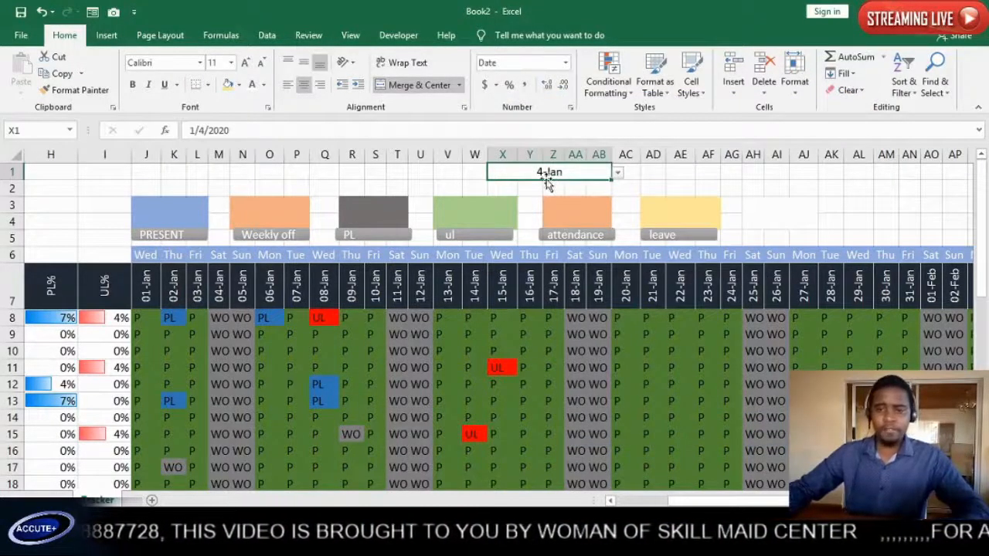
click(240, 85)
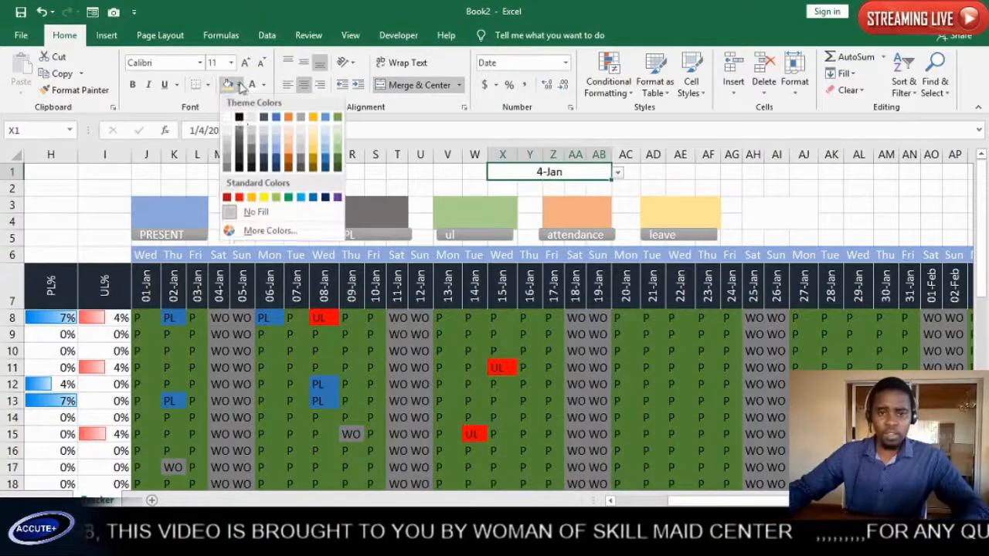
click(288, 164)
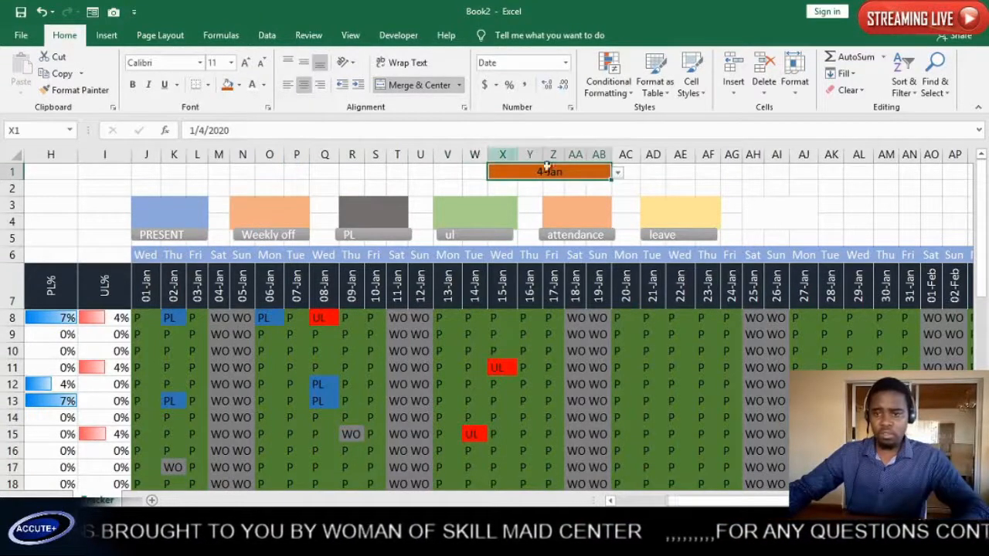
- Try the date drop-down in X1 by choosing 04-Jan and 06-Jan
click(618, 174)
click(524, 214)
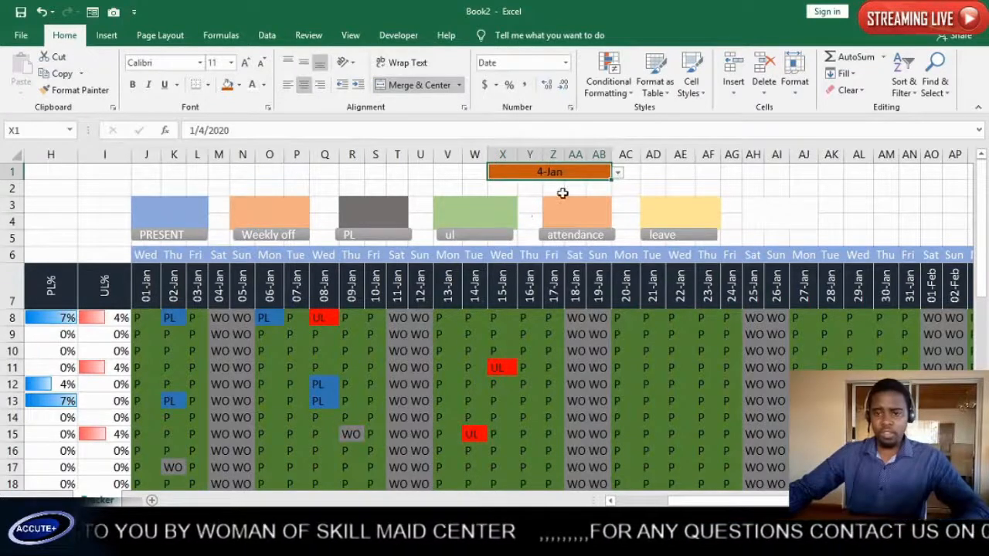
click(618, 173)
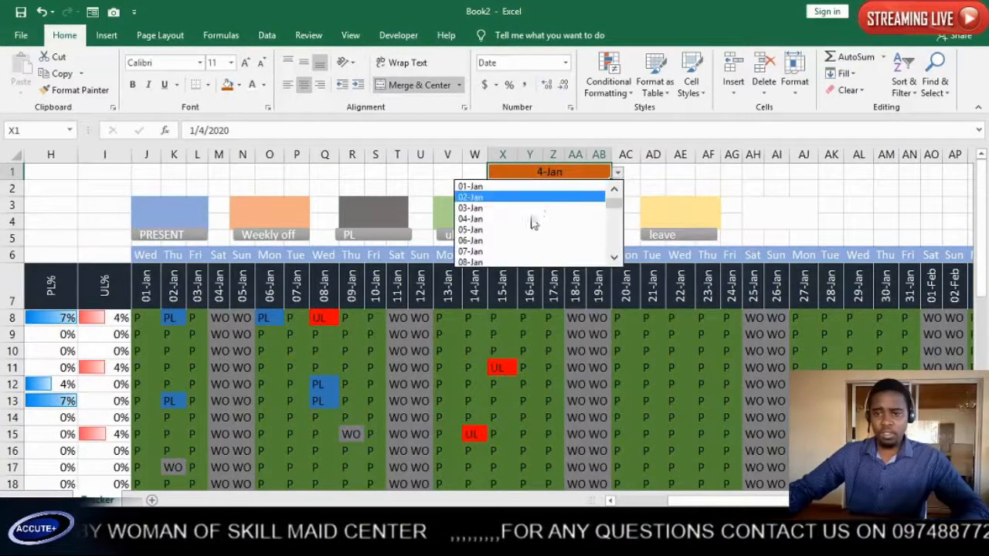
click(525, 237)
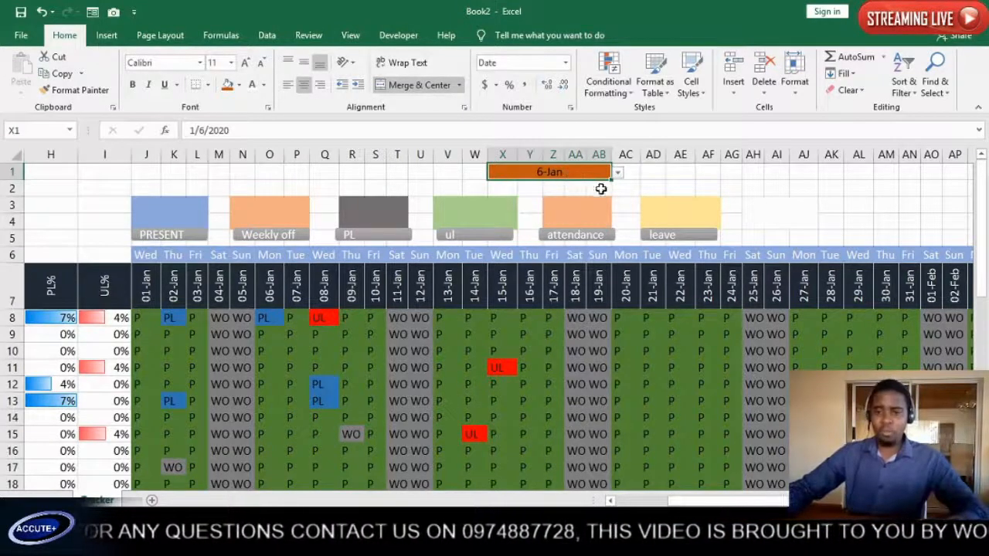
click(618, 173)
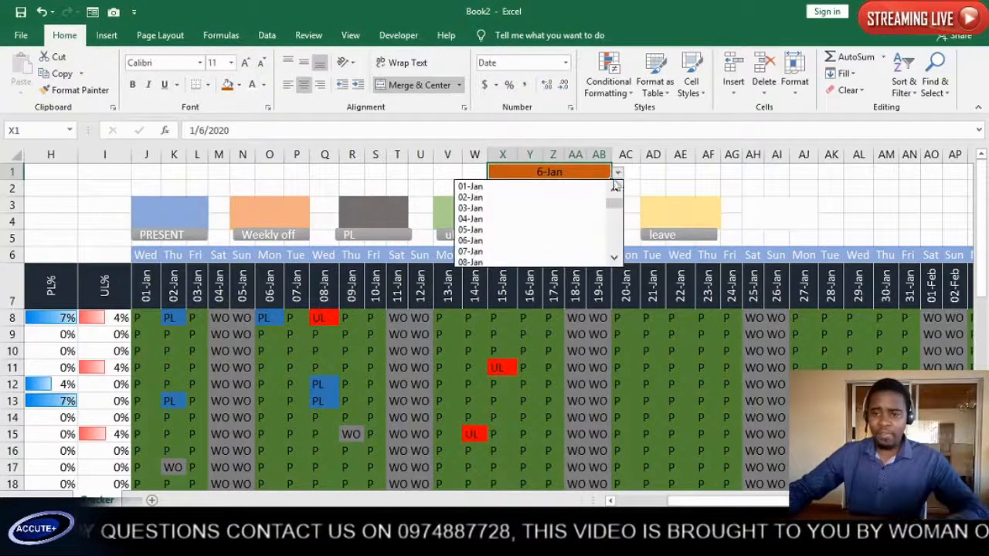
click(556, 241)
click(176, 220)
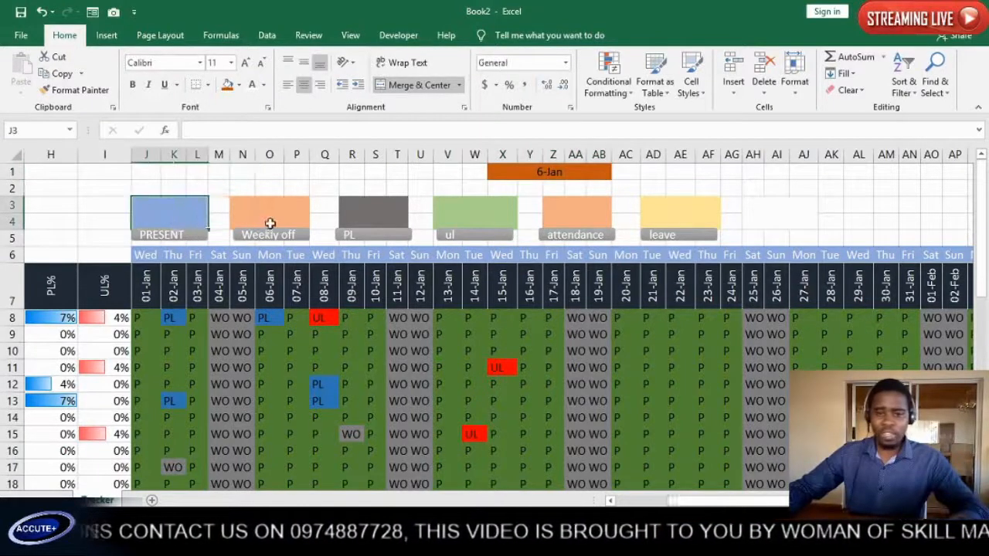
click(383, 231)
click(486, 222)
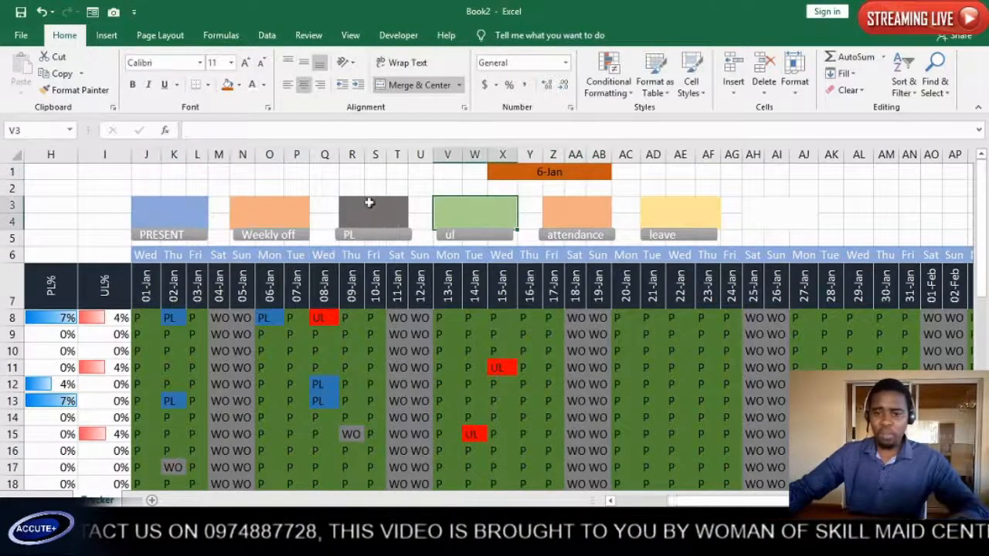
click(595, 217)
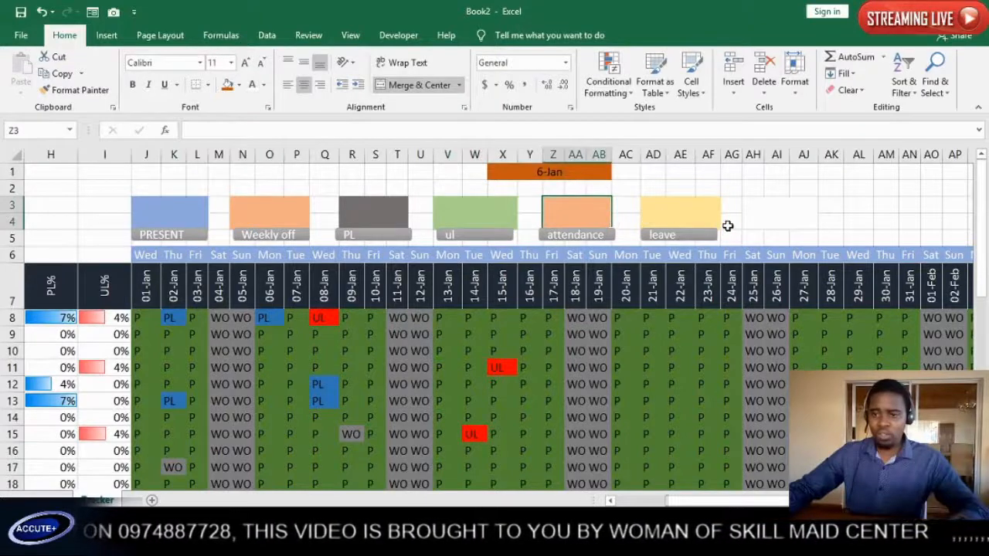
click(713, 234)
click(177, 207)
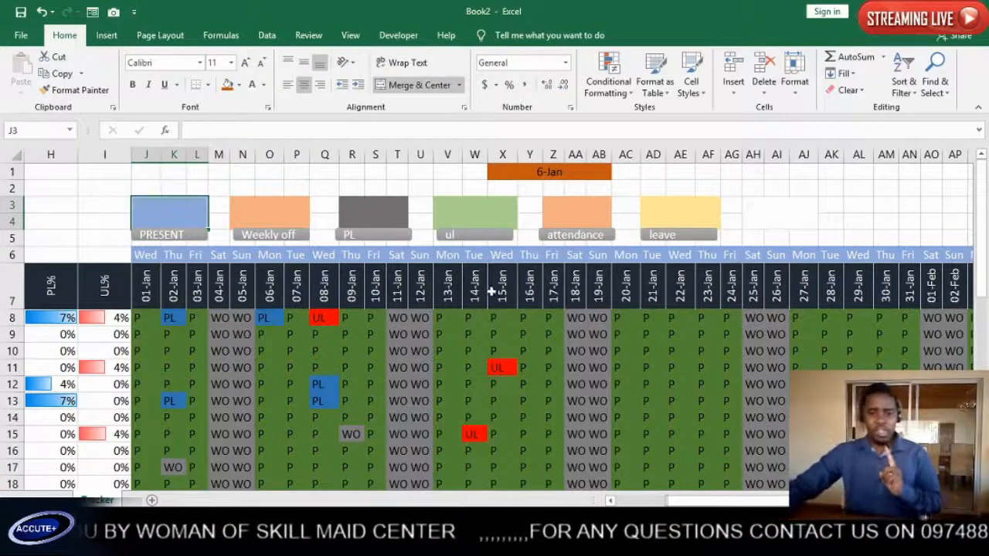
- Choose 01-Jan from the date drop-down in X1 and select that date's attendance entries, J8:J44
click(607, 172)
click(617, 173)
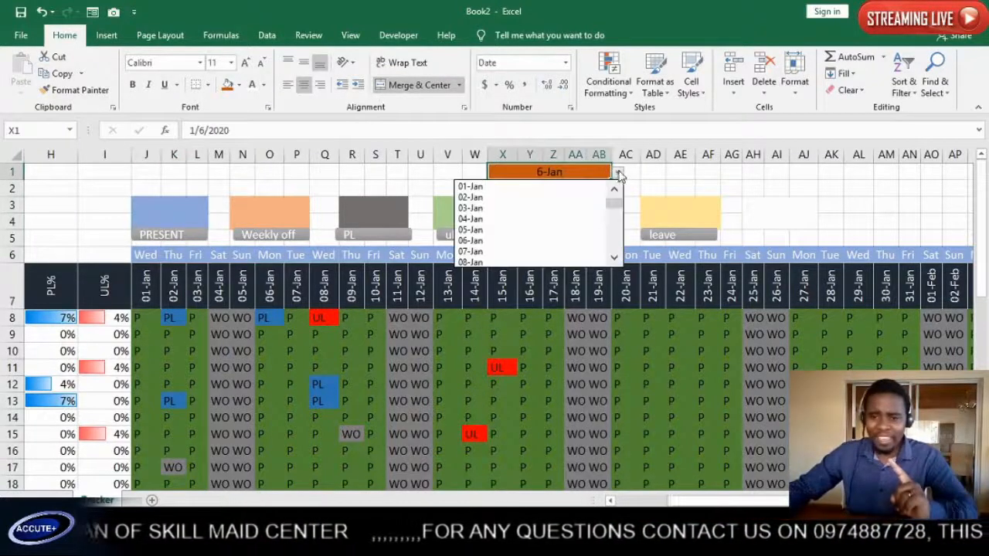
click(491, 187)
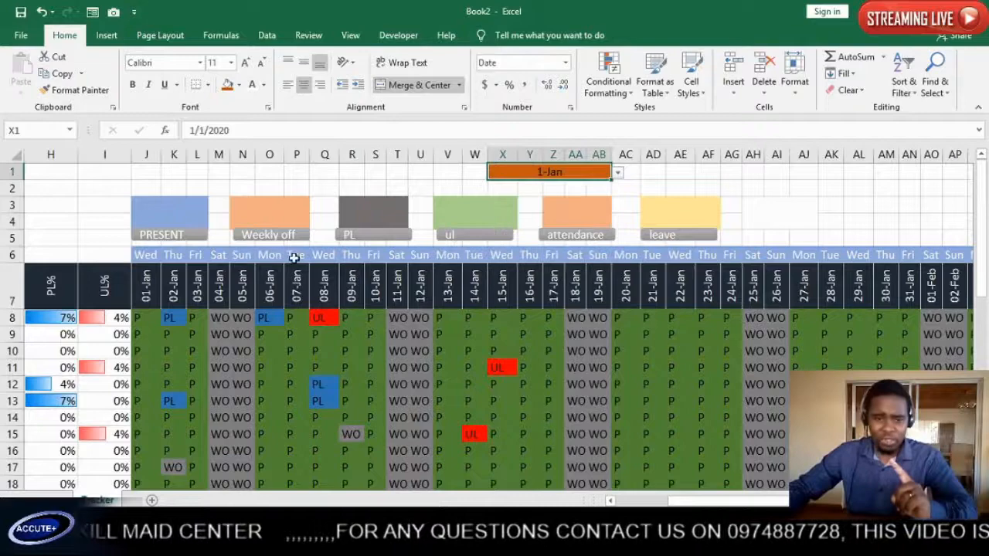
click(144, 280)
drag(143, 317, 143, 458)
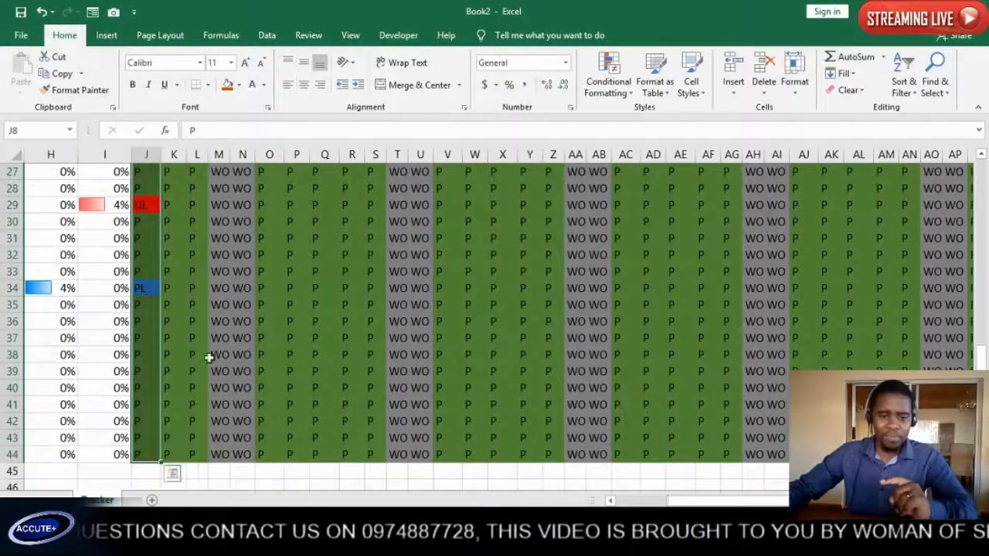
scroll(351, 267, up, 3)
scroll(349, 269, up, 6)
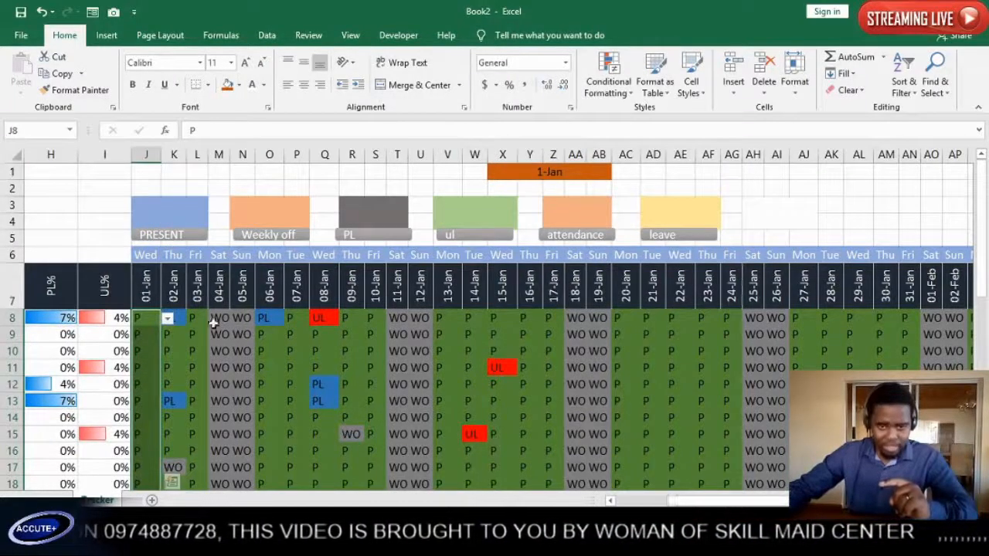
- Switch the date drop-down in X1 to 05-Jan and finally to 06-Jan
click(608, 176)
click(617, 173)
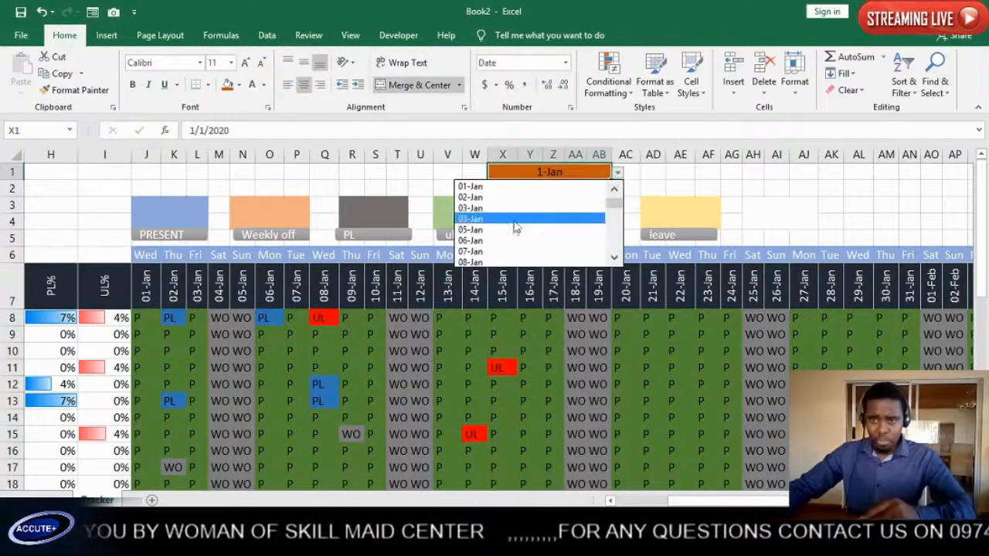
click(503, 232)
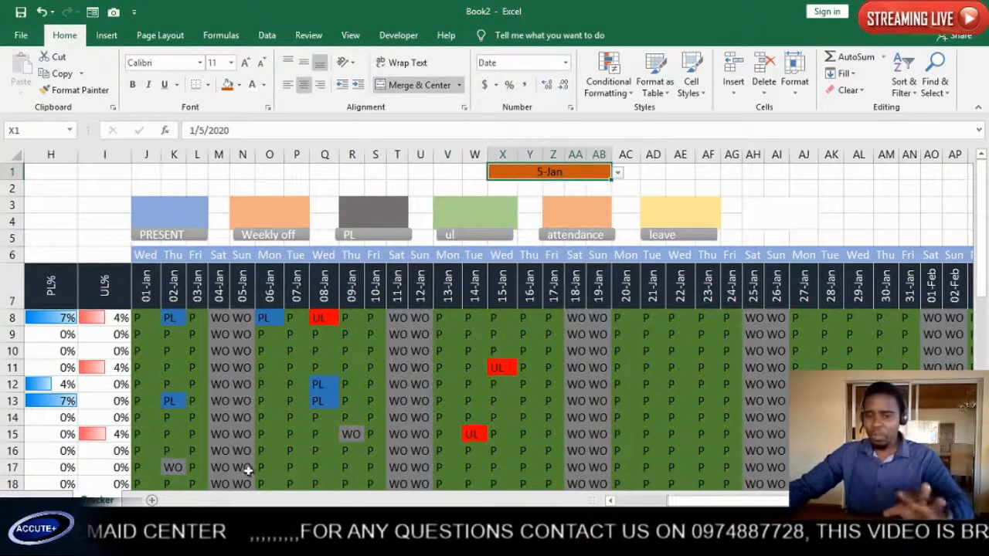
click(620, 174)
click(557, 242)
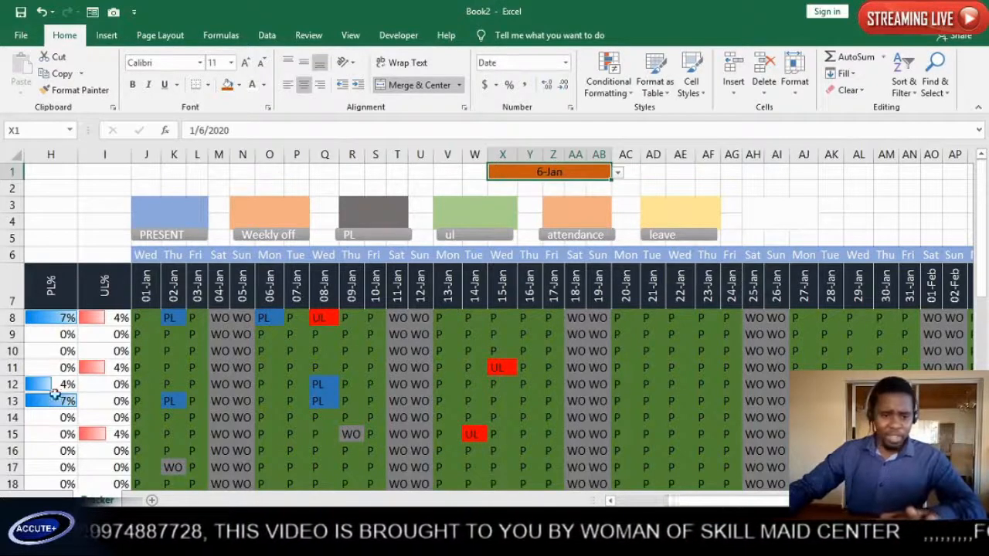
- Start an OFFSET formula in H4 with the absolute reference $I$7 and a row offset of 1: =OFFSET($I$7,1,
click(786, 224)
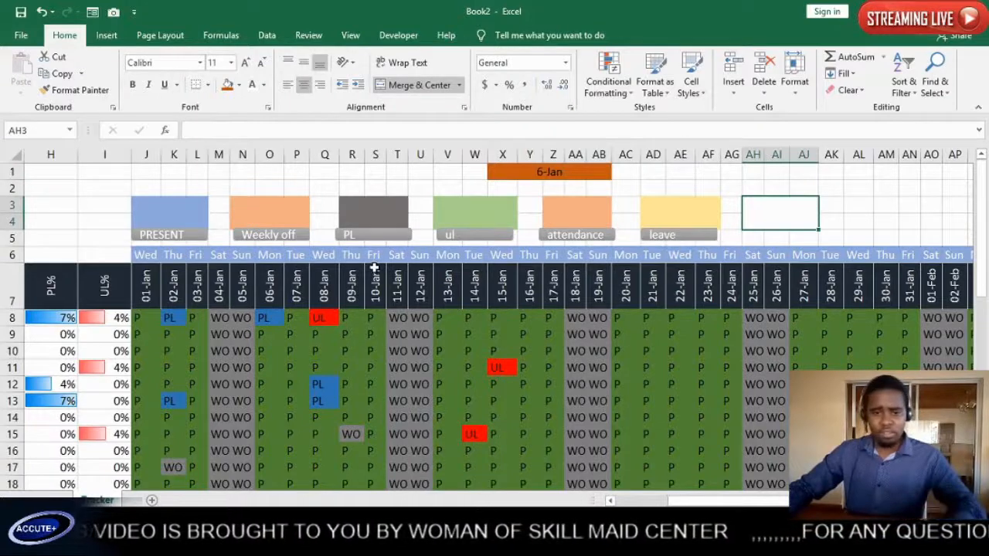
click(57, 241)
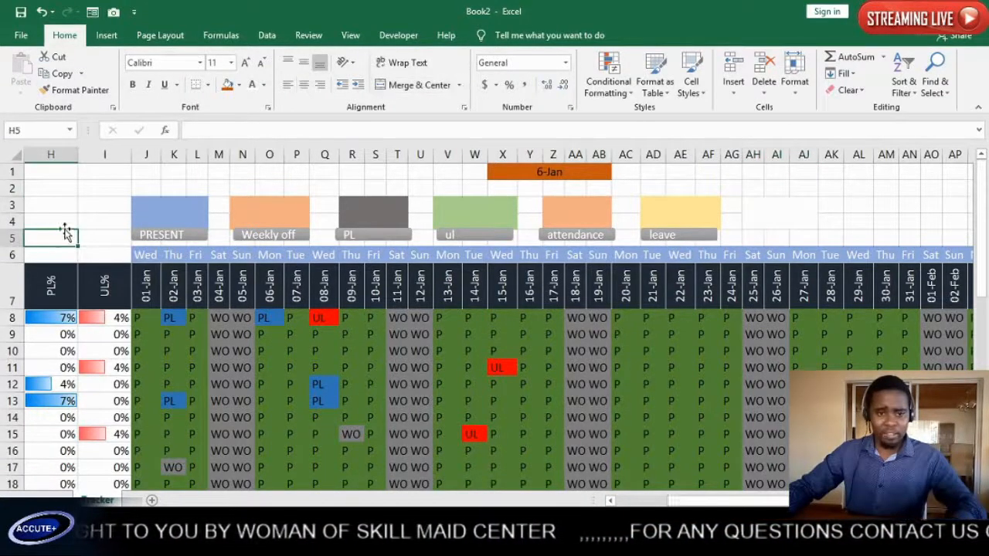
click(65, 218)
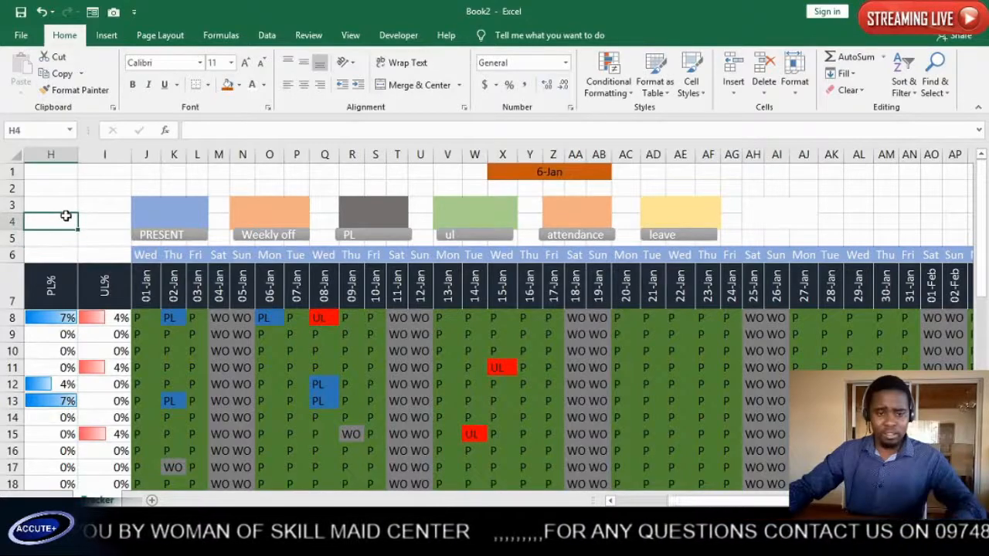
scroll(65, 216, up, 2)
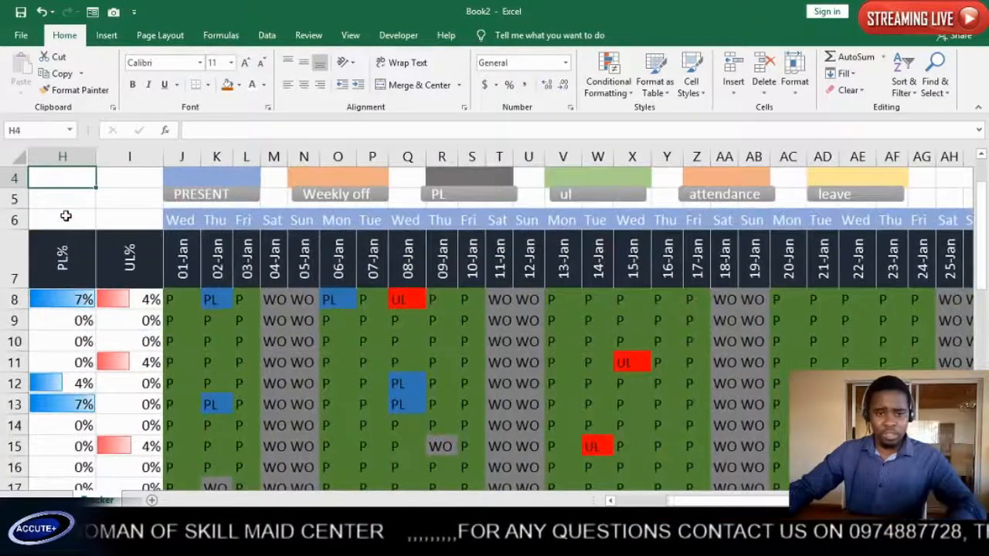
scroll(66, 216, up, 1)
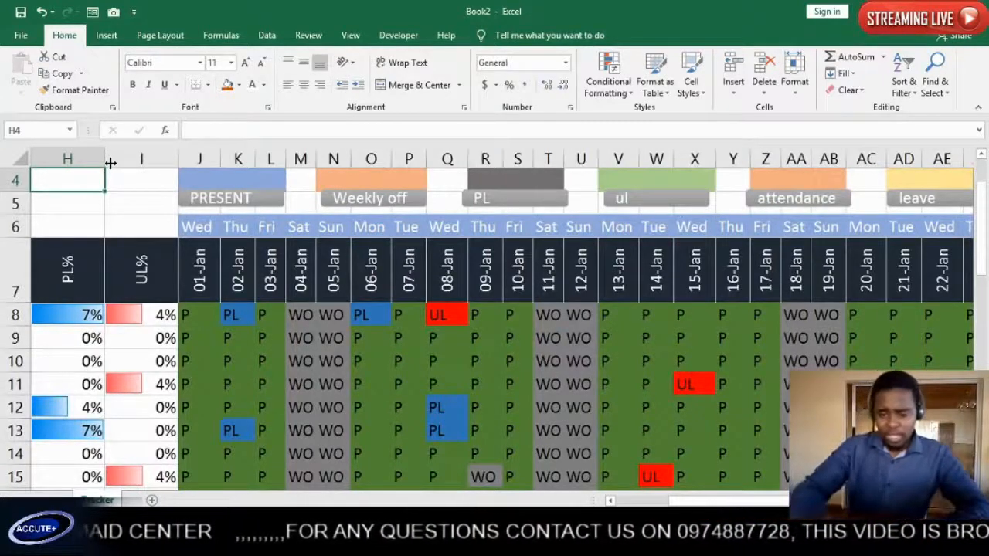
text(=)
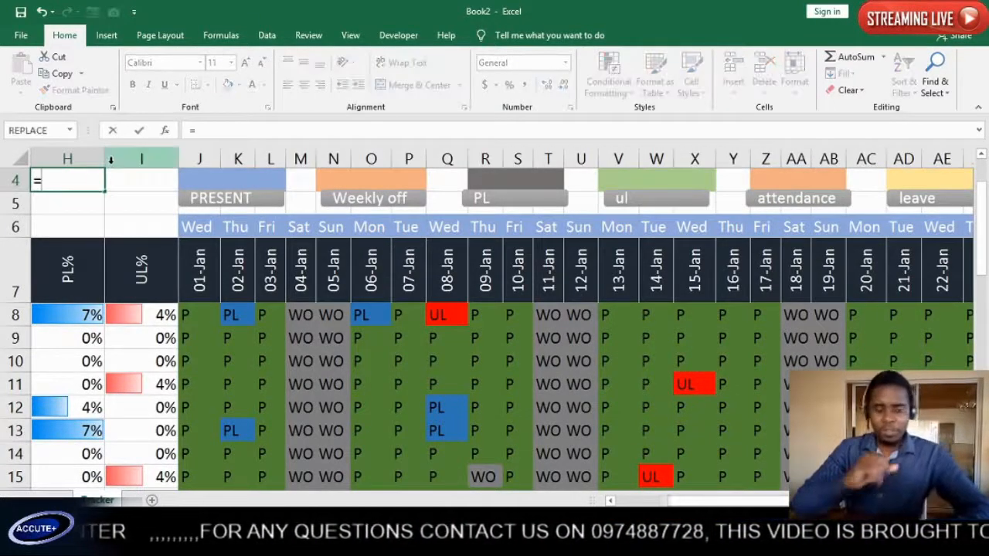
text(off)
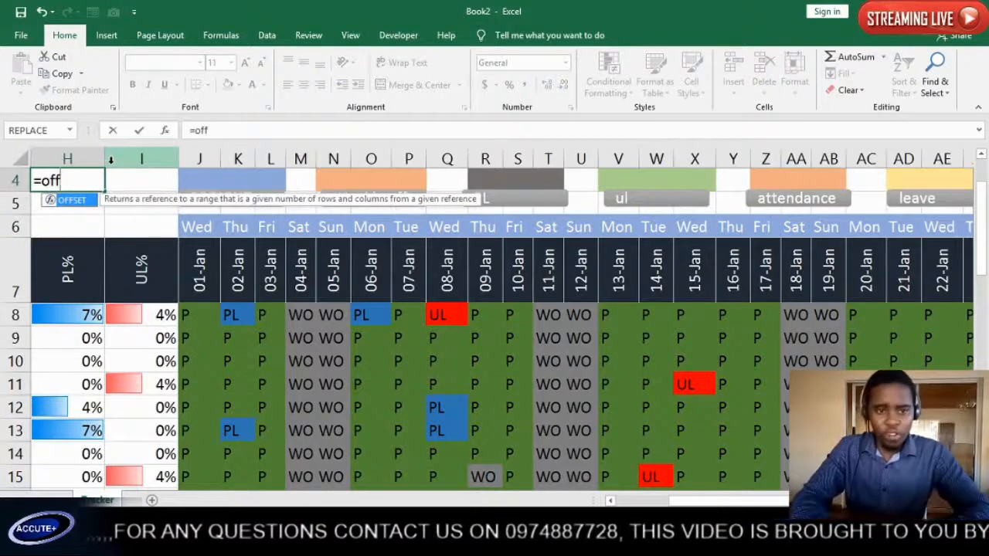
key(Tab)
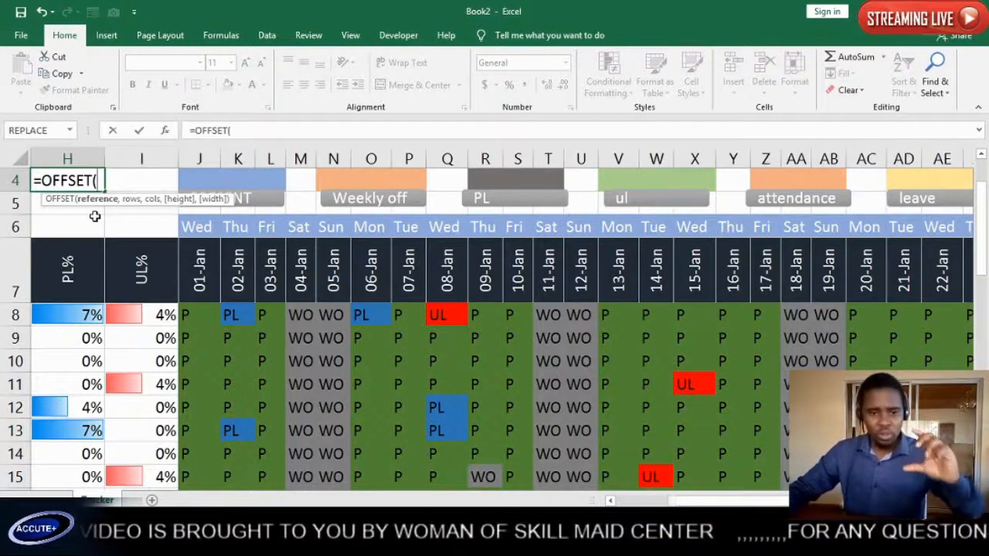
click(165, 287)
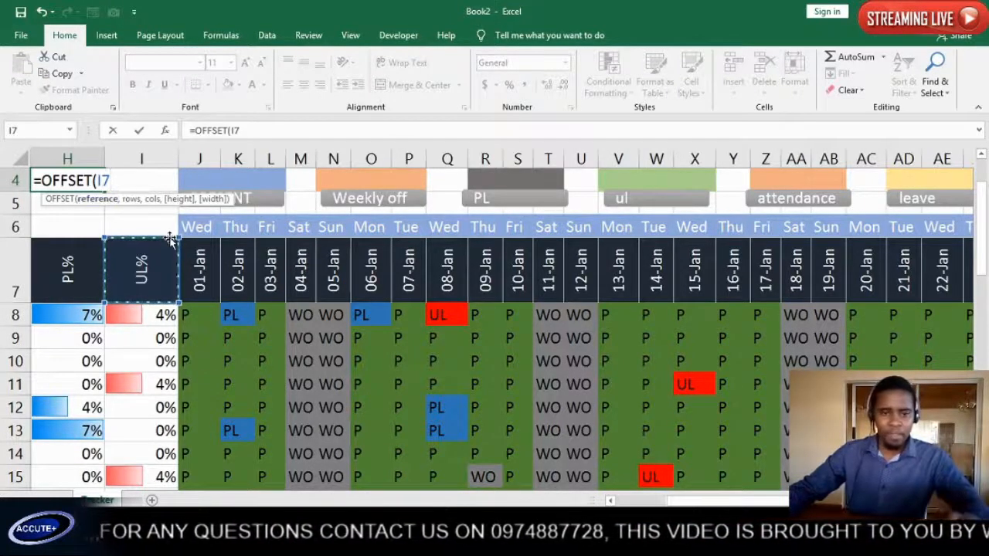
key(F4)
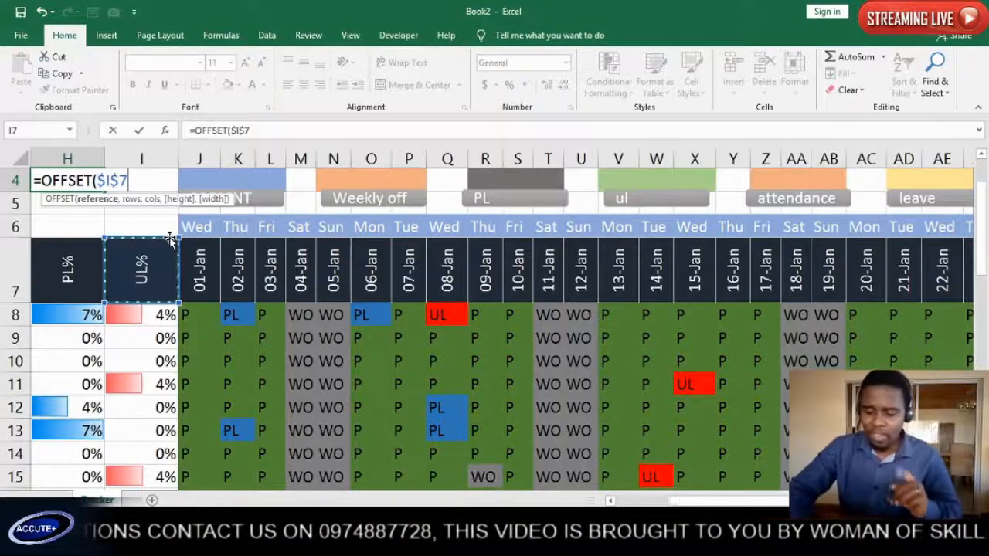
text(,1)
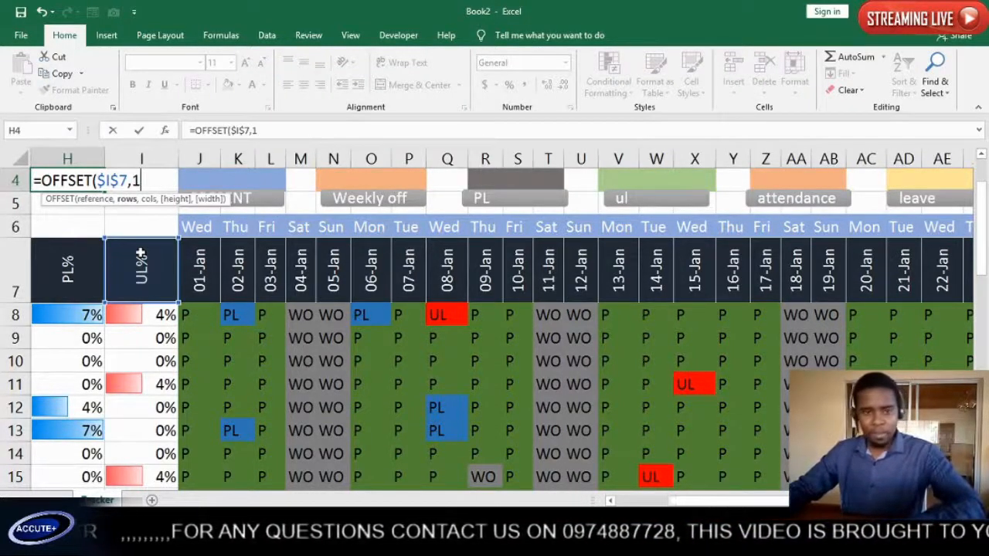
text(,)
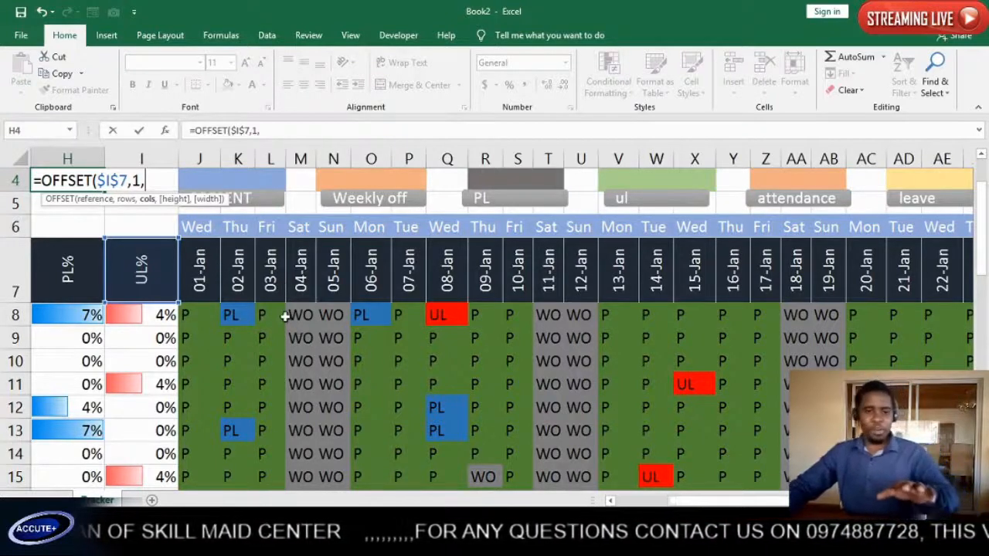
- Nest a MATCH function as the column offset in H4's OFFSET formula, with the absolute date cell $X$1 as lookup value
scroll(259, 306, up, 1)
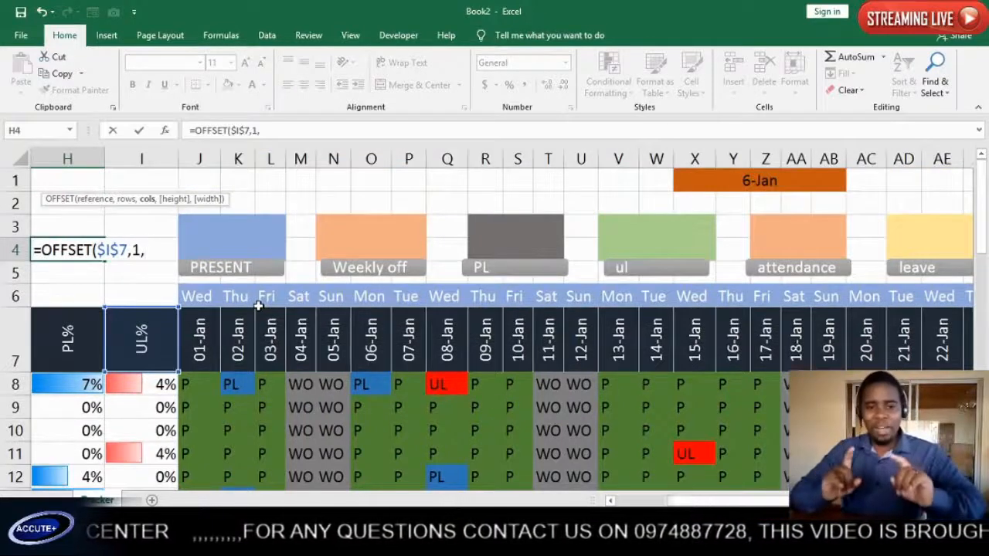
text(ma)
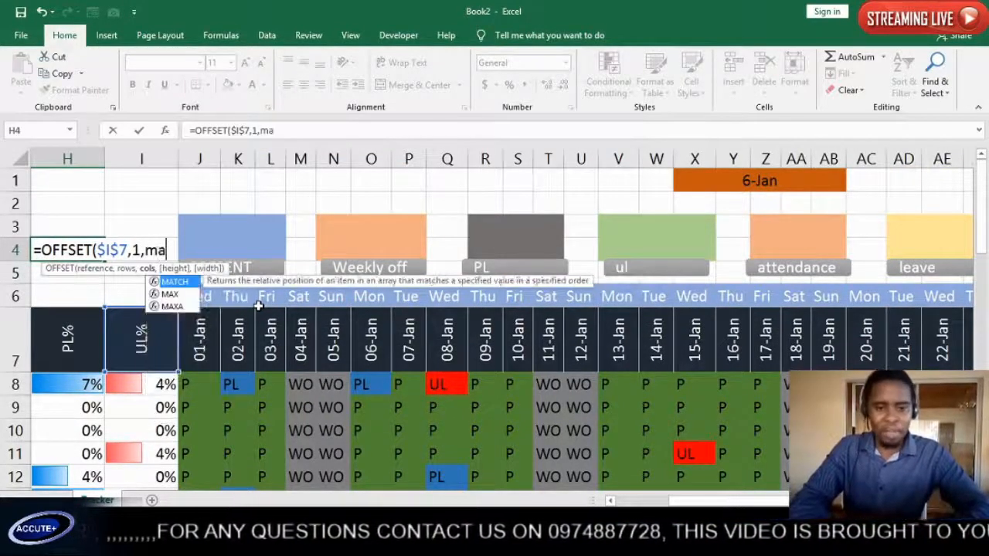
key(Tab)
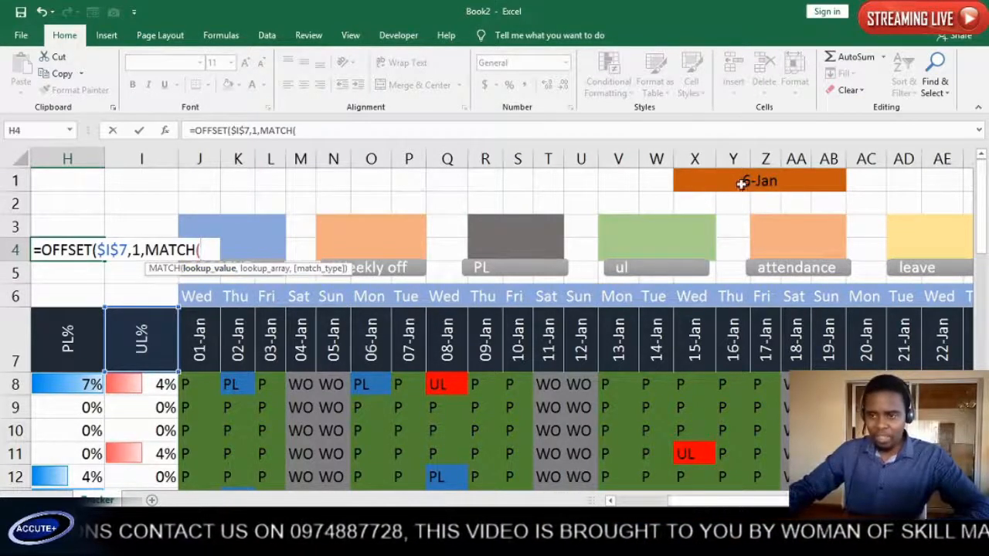
click(753, 180)
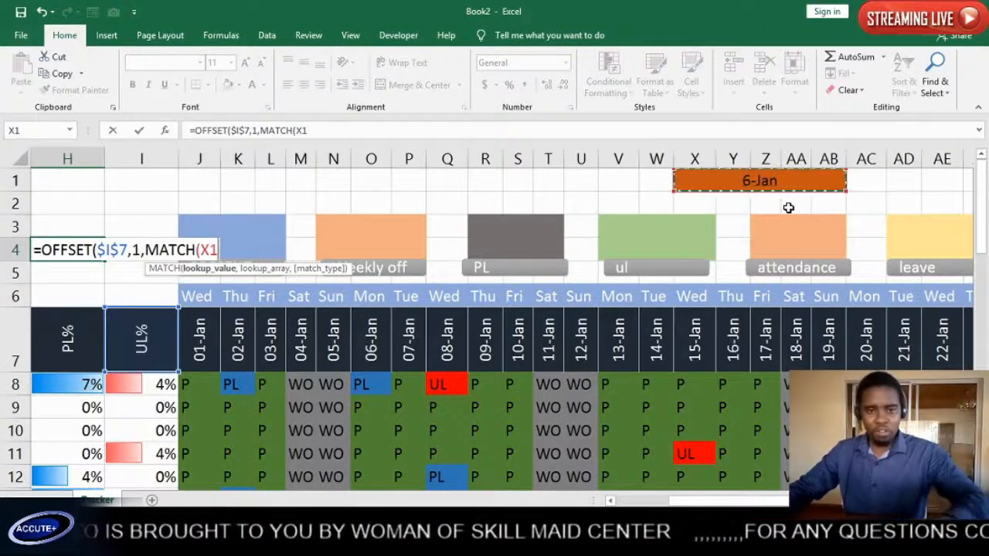
key(F4)
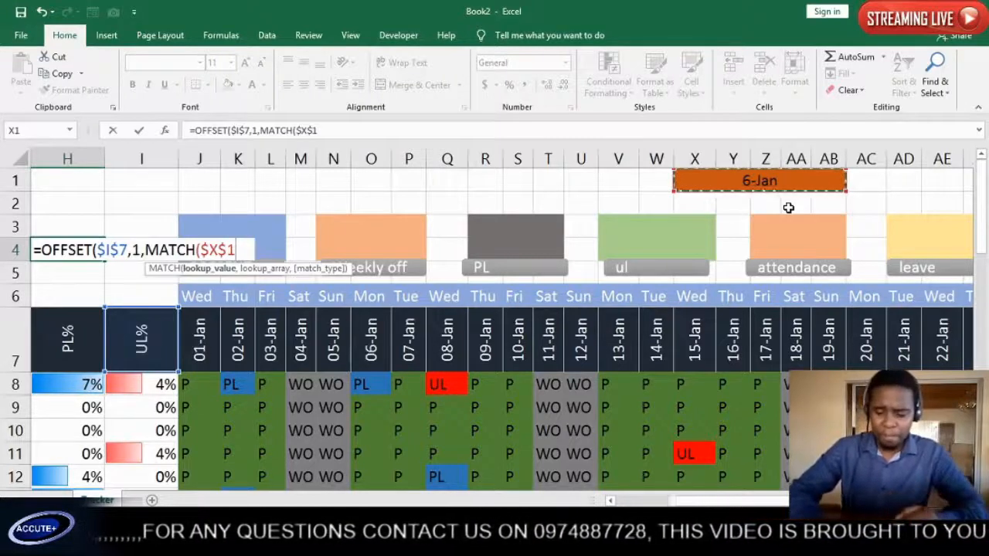
text(,)
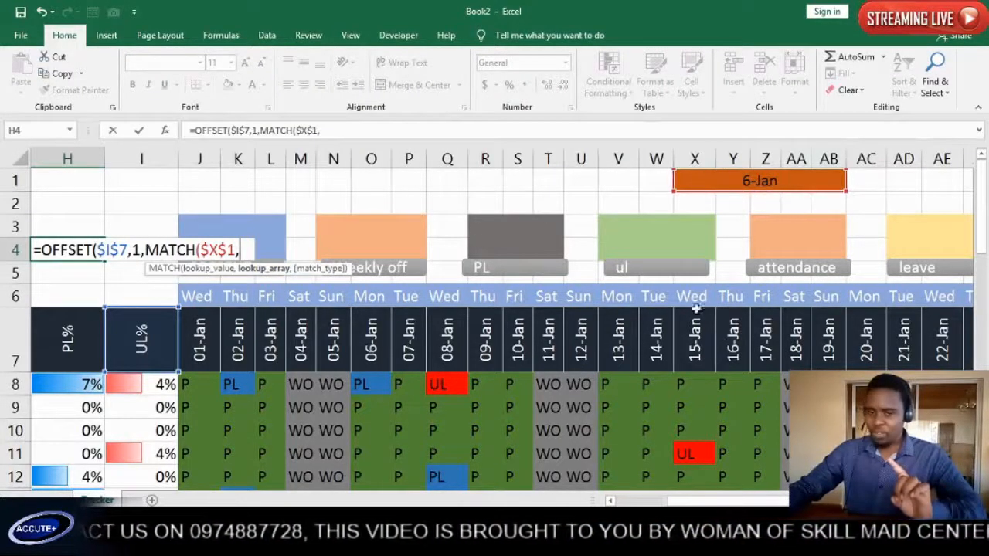
- Complete the MATCH function with the absolute date header range $J$7:$AU$7 as lookup array and exact match (0)
drag(199, 348, 879, 336)
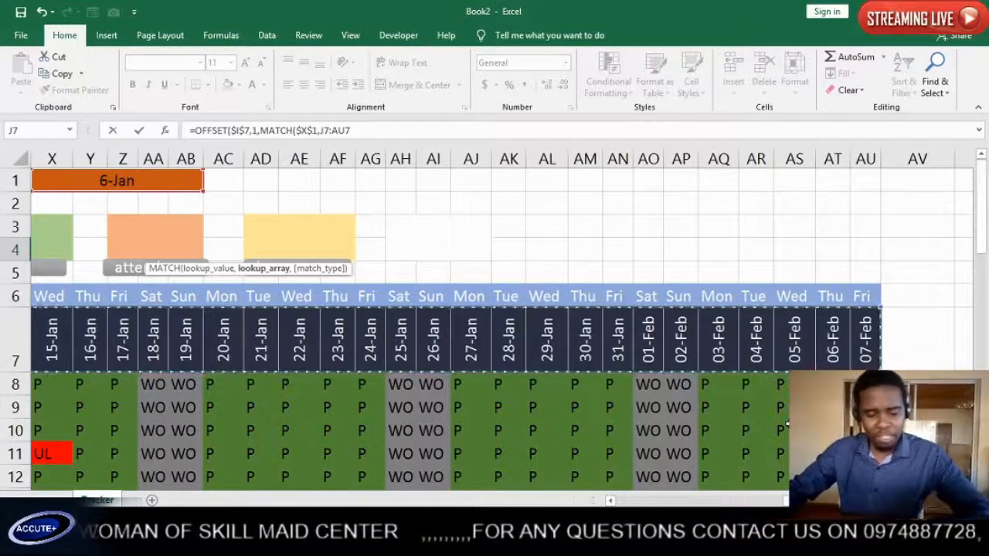
key(F4)
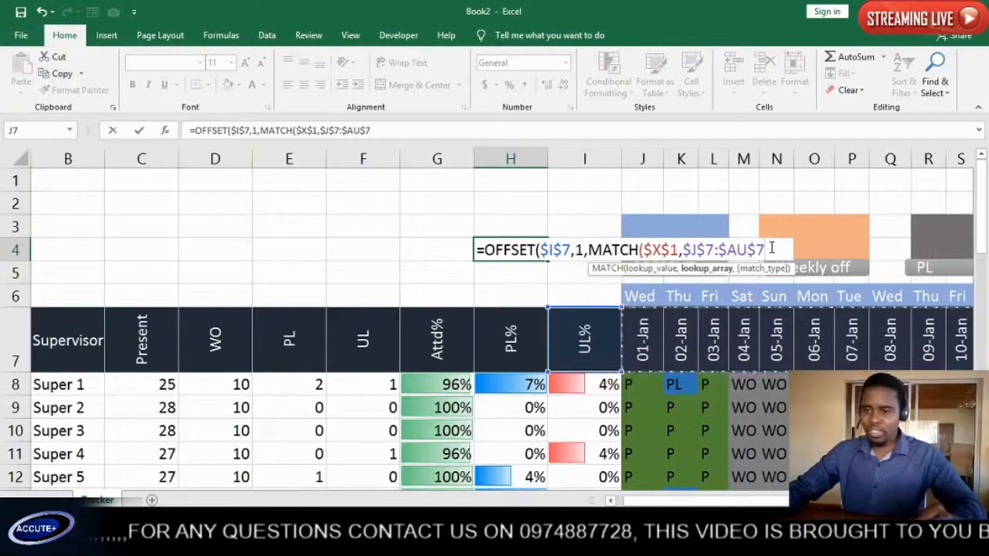
text(,)
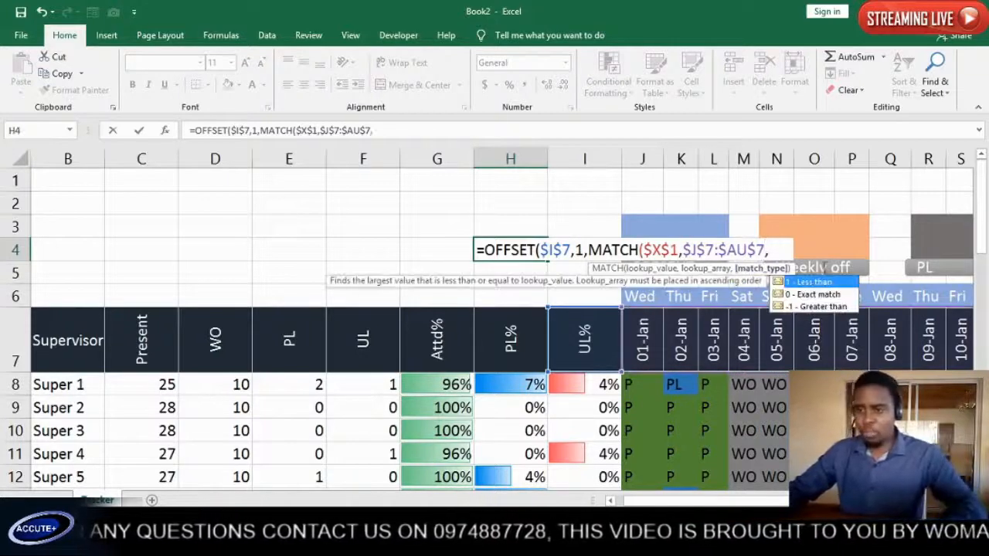
double_click(816, 296)
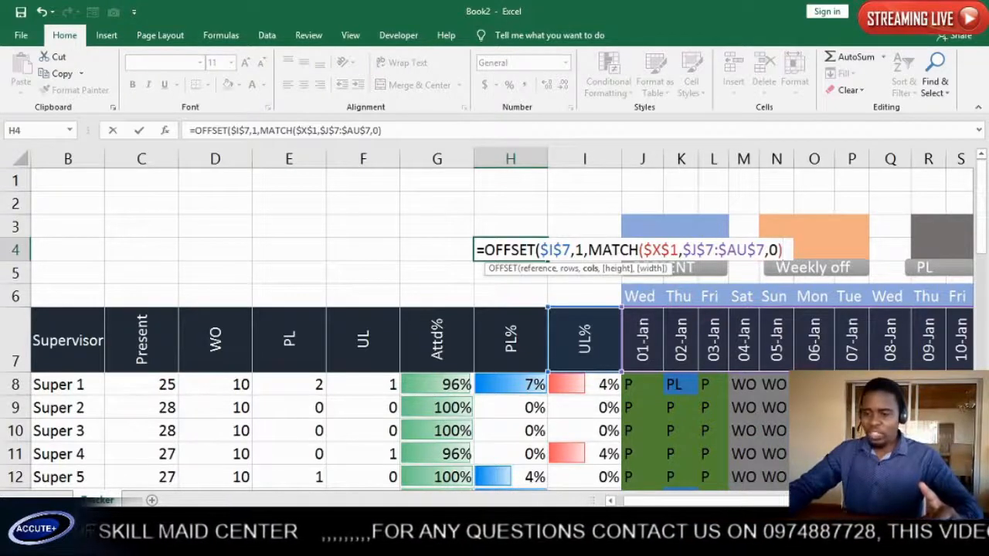
- Review the attendance rows down to row 44 and add a height of 37 to the OFFSET formula
scroll(502, 320, right, 5)
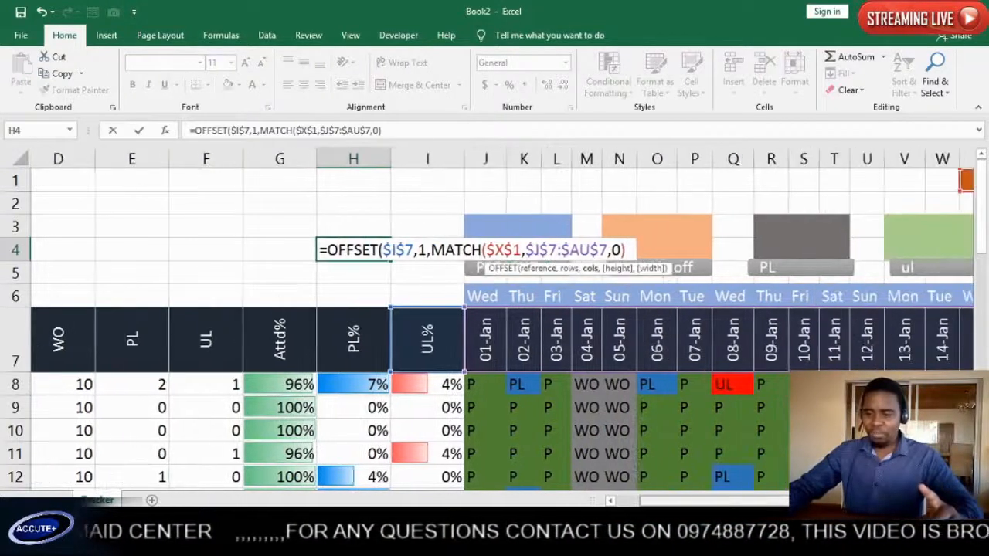
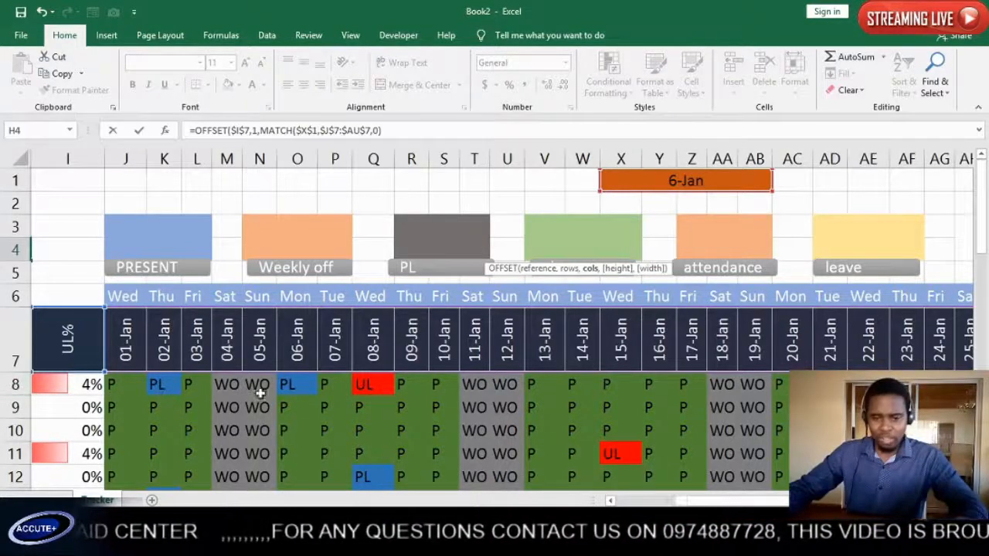
scroll(274, 388, down, 7)
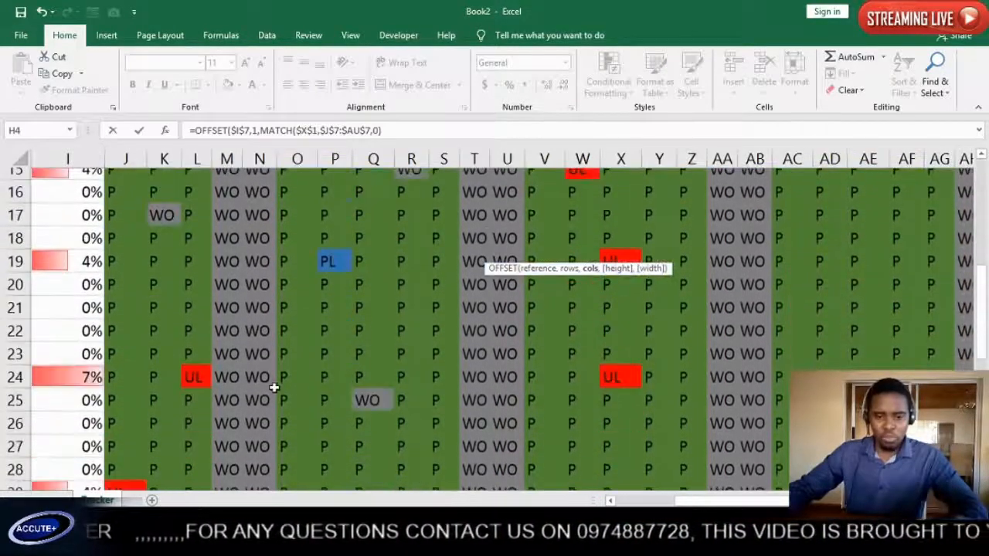
scroll(274, 388, down, 5)
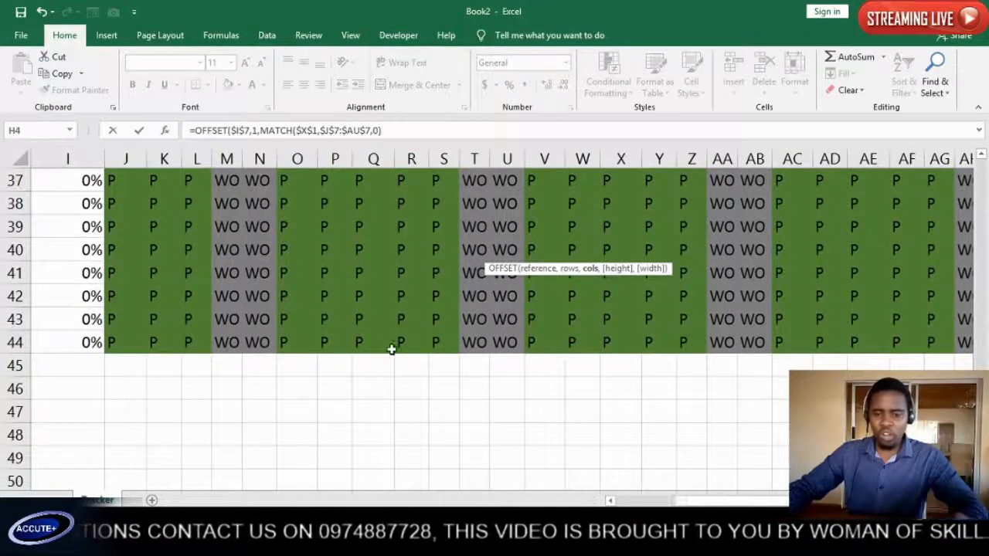
scroll(114, 348, up, 2)
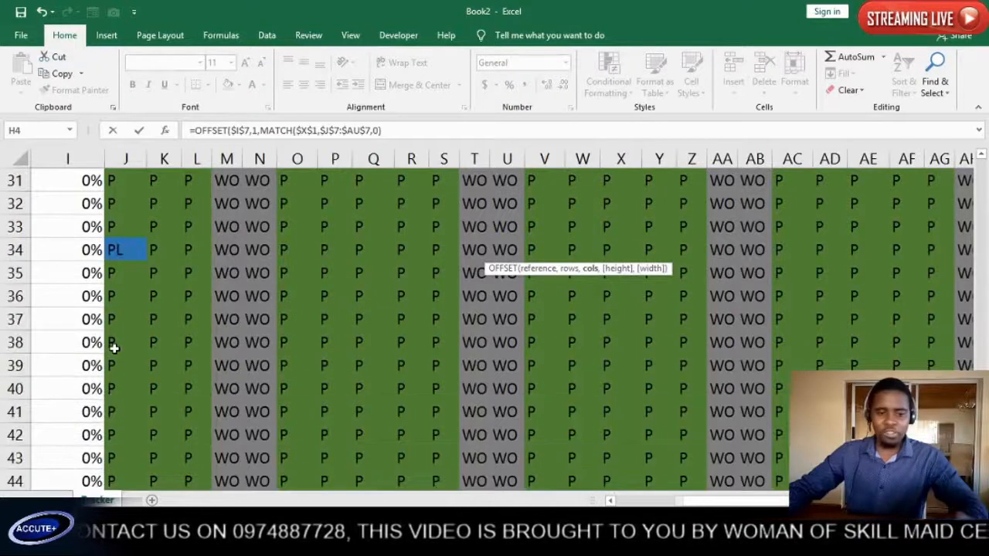
scroll(131, 273, up, 7)
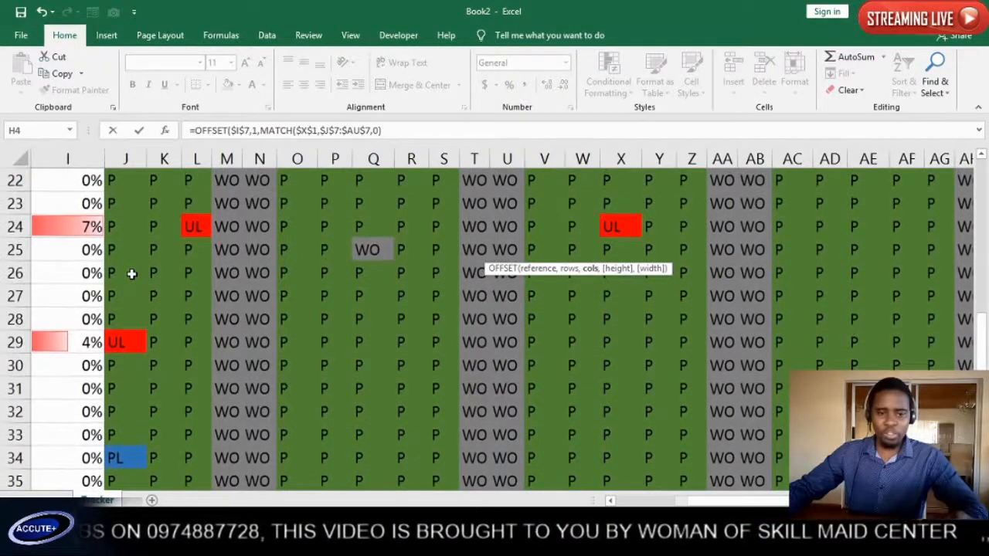
scroll(131, 274, up, 2)
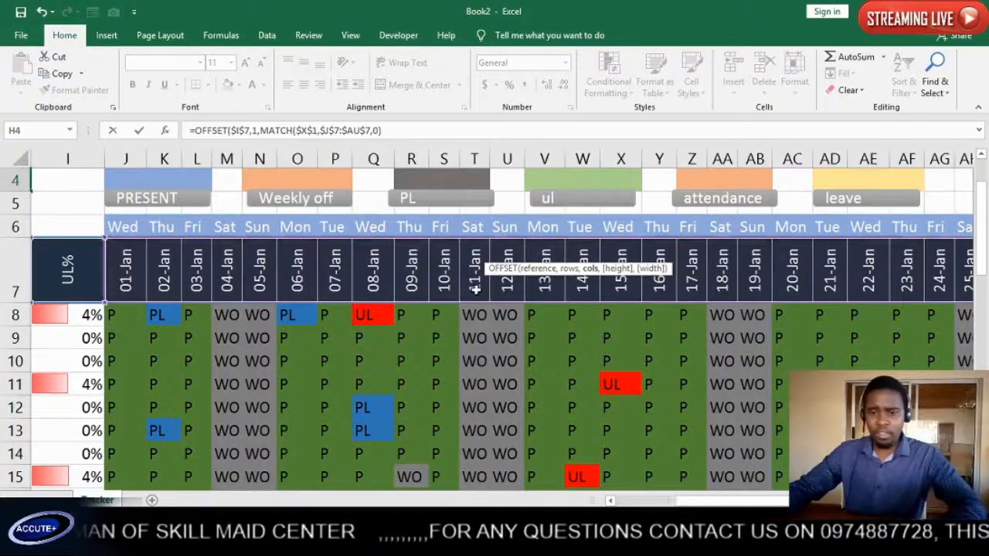
scroll(514, 277, up, 1)
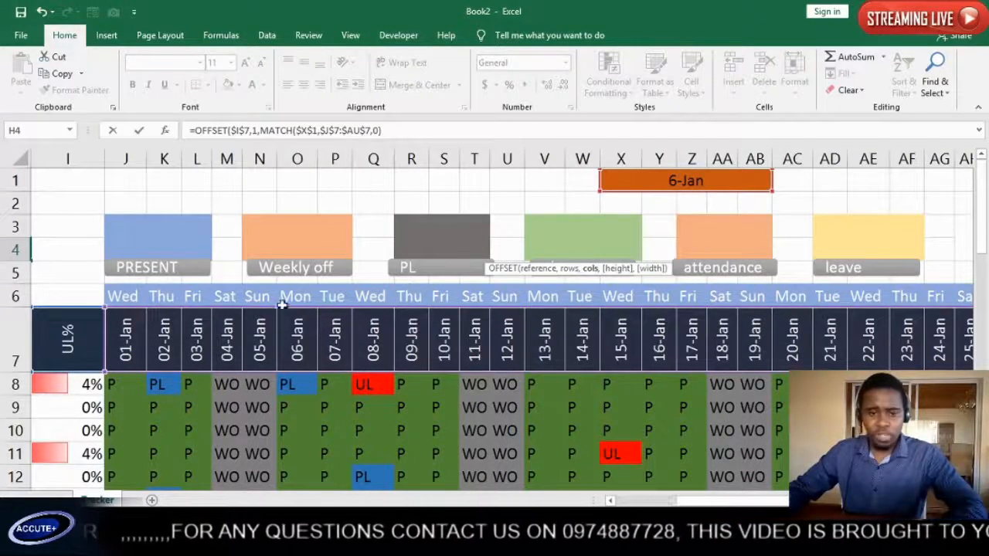
scroll(696, 501, left, 5)
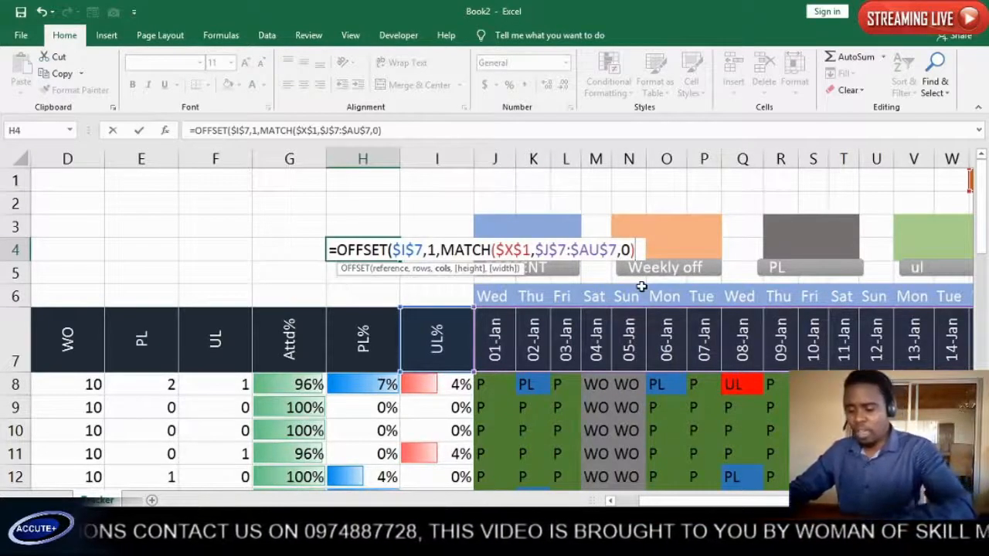
text(7)
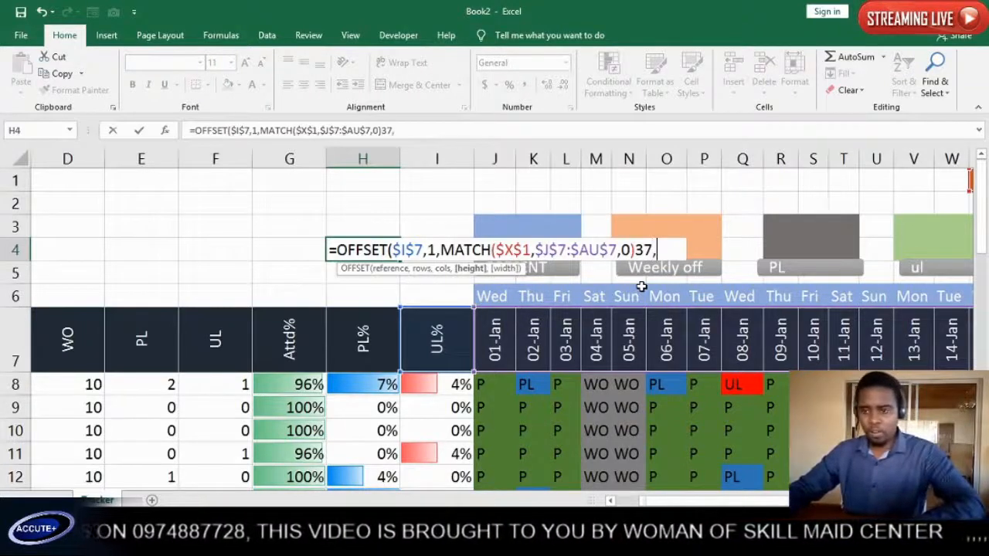
text(,)
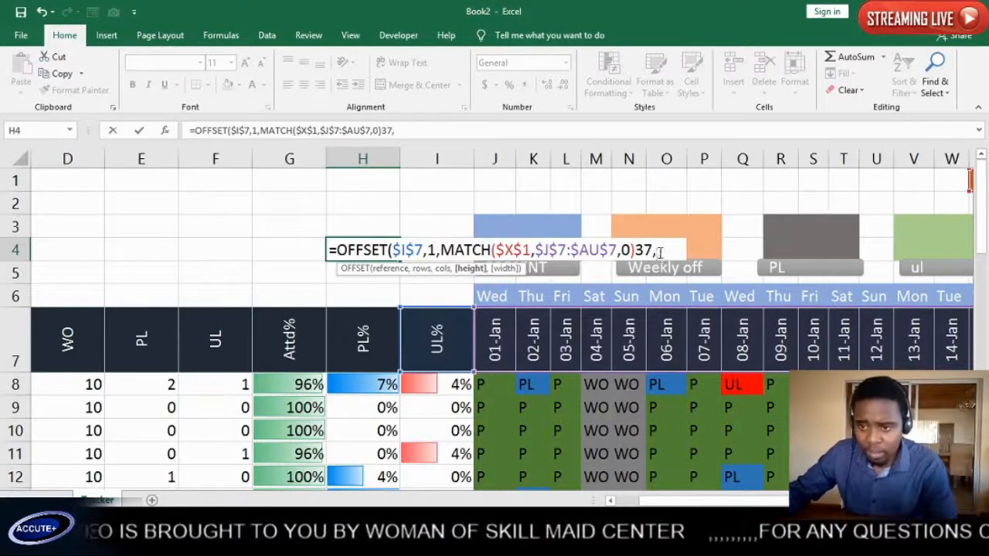
- Insert the missing comma before 37, set the OFFSET width to 1 and enter the completed formula in H4
click(635, 249)
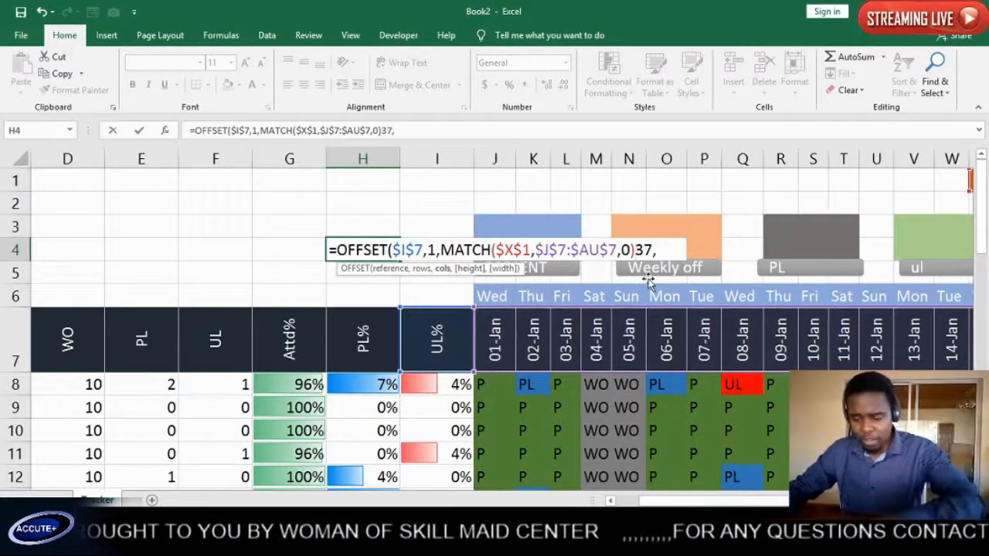
text(,)
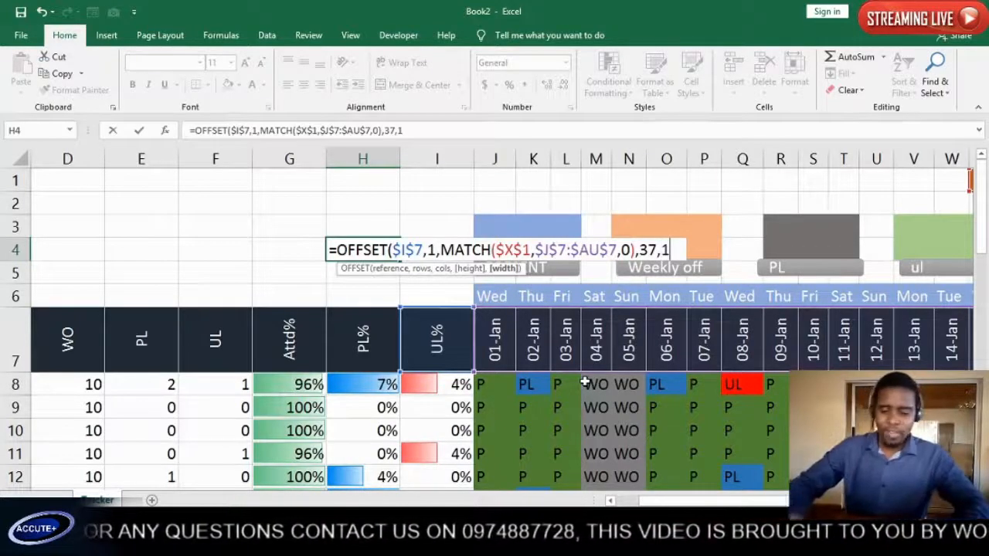
text())
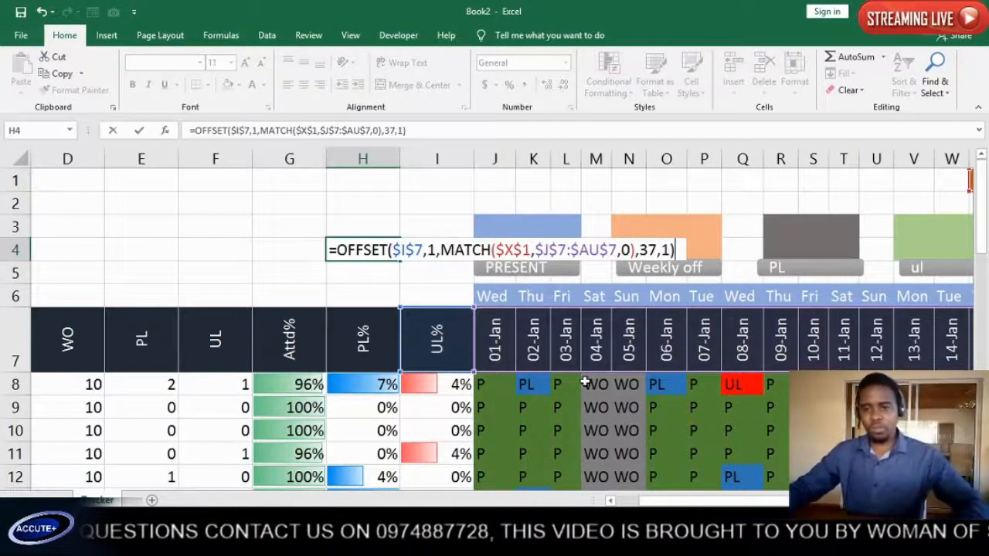
key(Return)
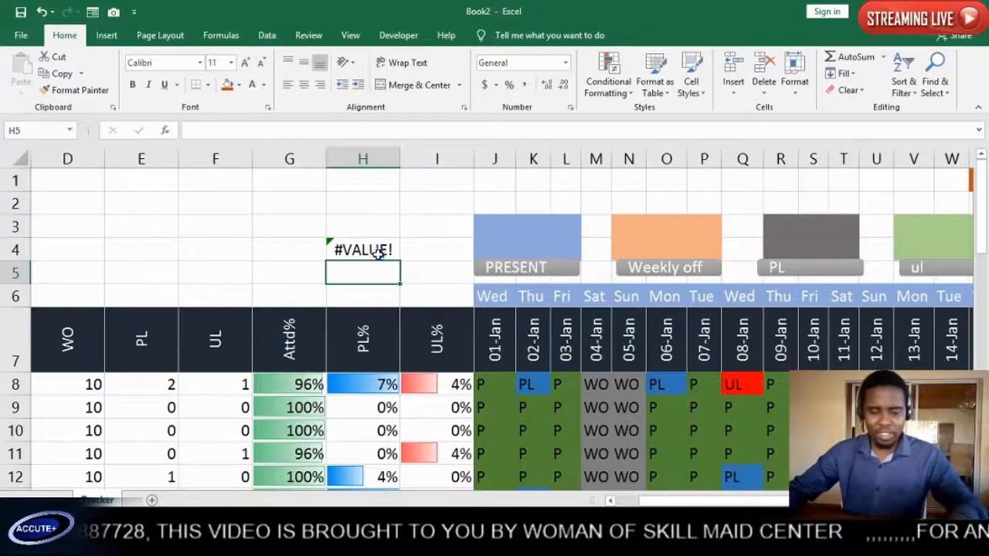
- Evaluate the whole OFFSET formula in place in H4 to inspect the array it returns, and undo the evaluation
scroll(378, 254, up, 1)
scroll(378, 256, up, 2)
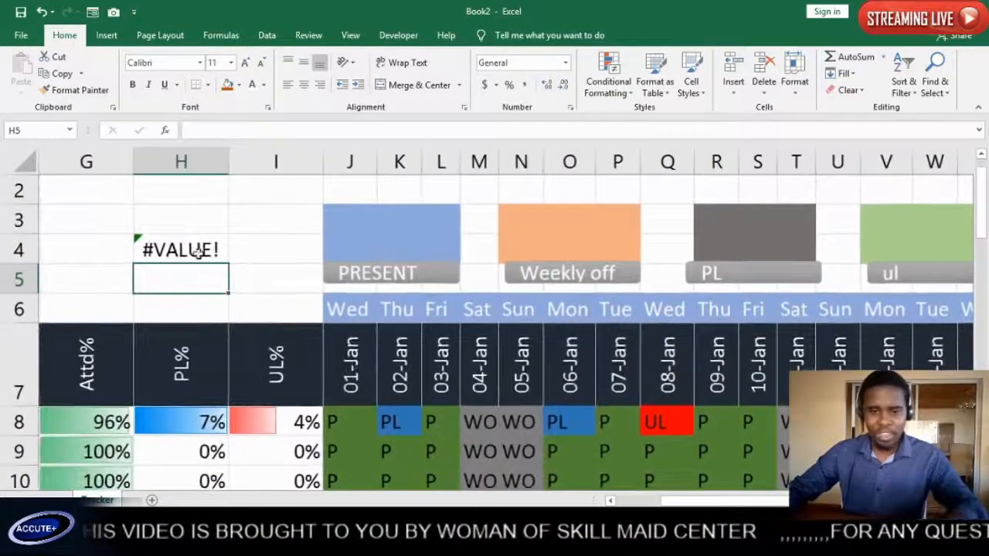
click(199, 252)
double_click(199, 252)
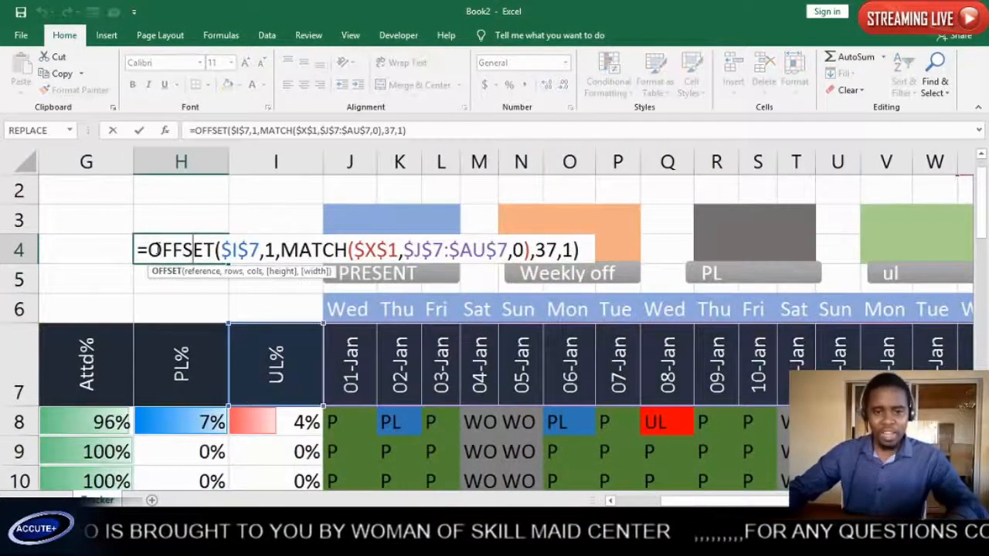
drag(142, 250, 595, 268)
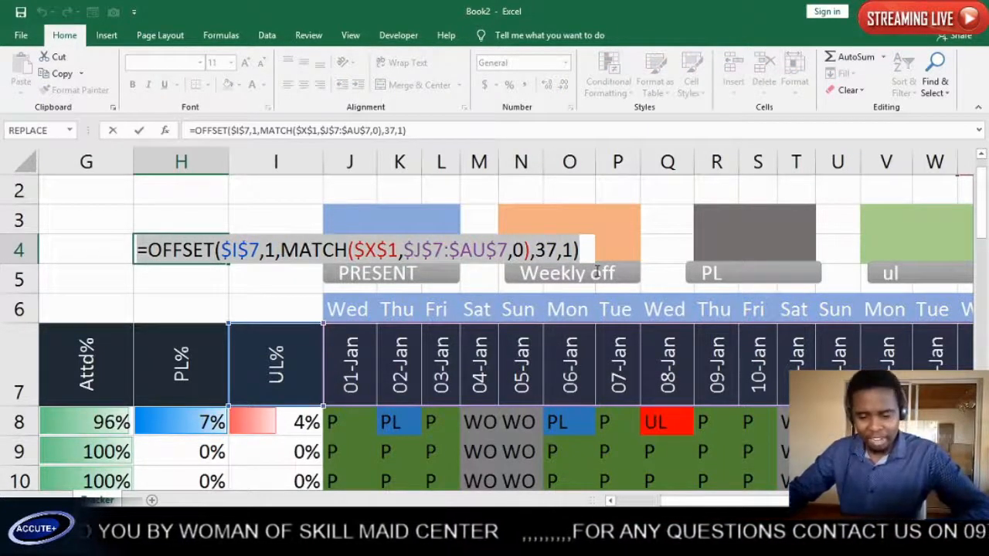
key(F9)
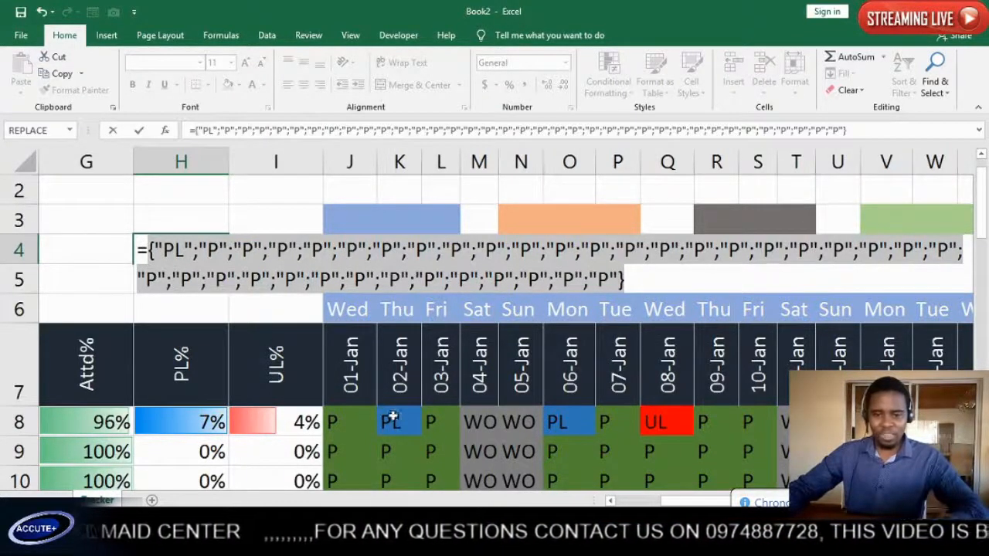
scroll(541, 288, up, 1)
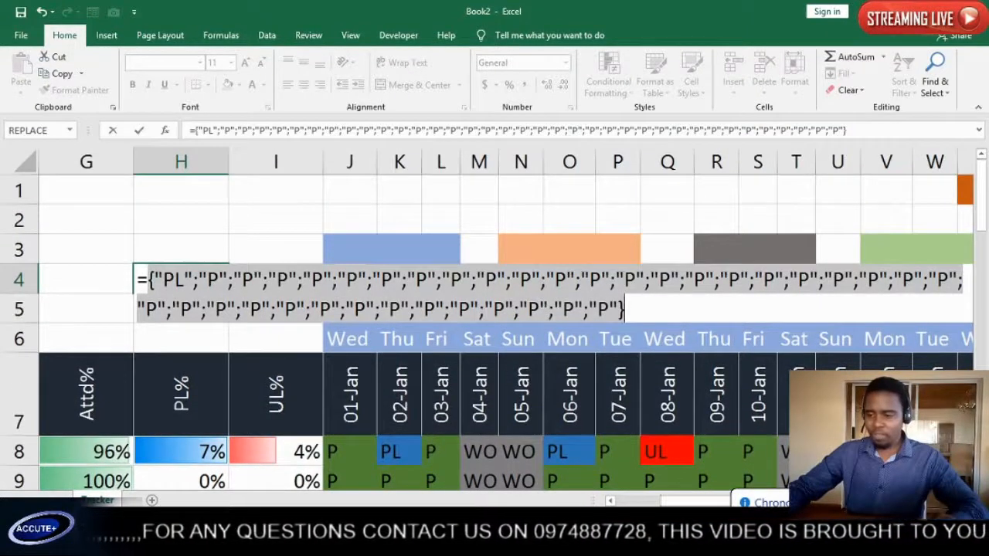
click(968, 501)
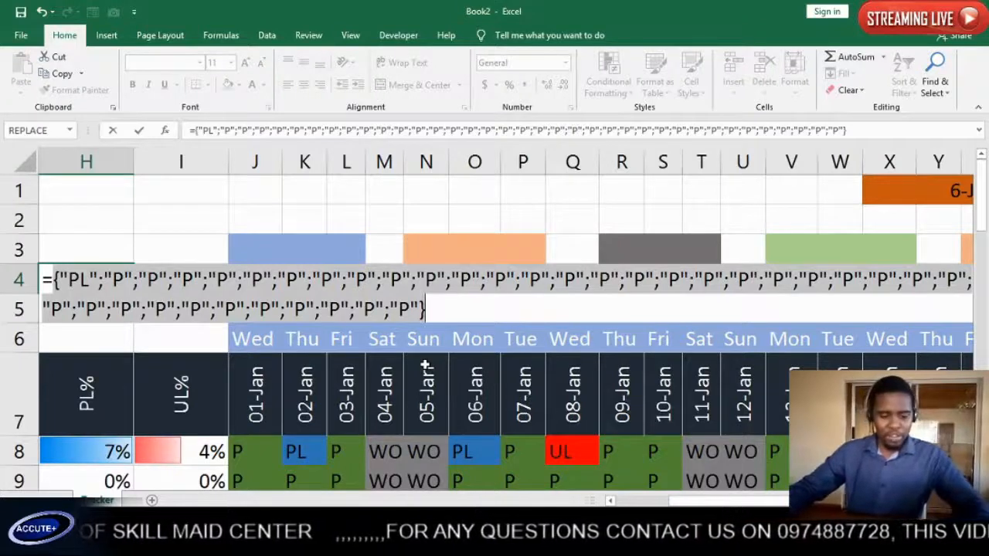
key(ctrl+z)
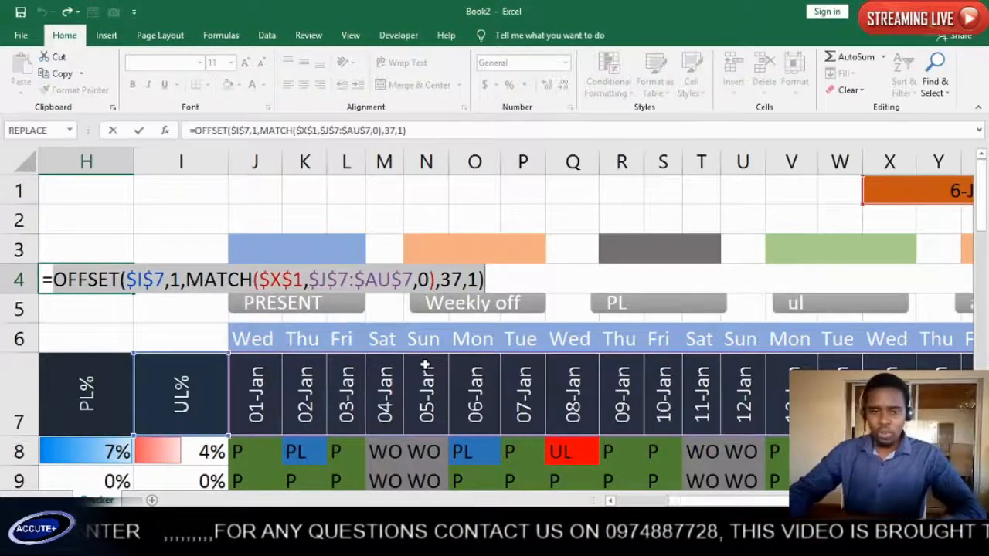
- Copy the entire OFFSET formula, including its equals sign, from cell H4 and leave the cell unchanged
click(55, 301)
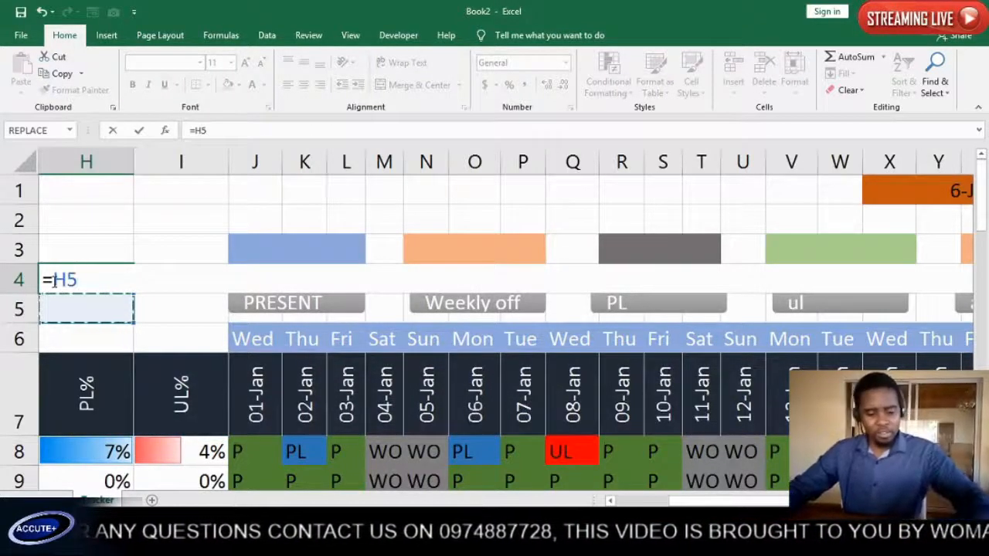
key(ctrl+z)
click(46, 279)
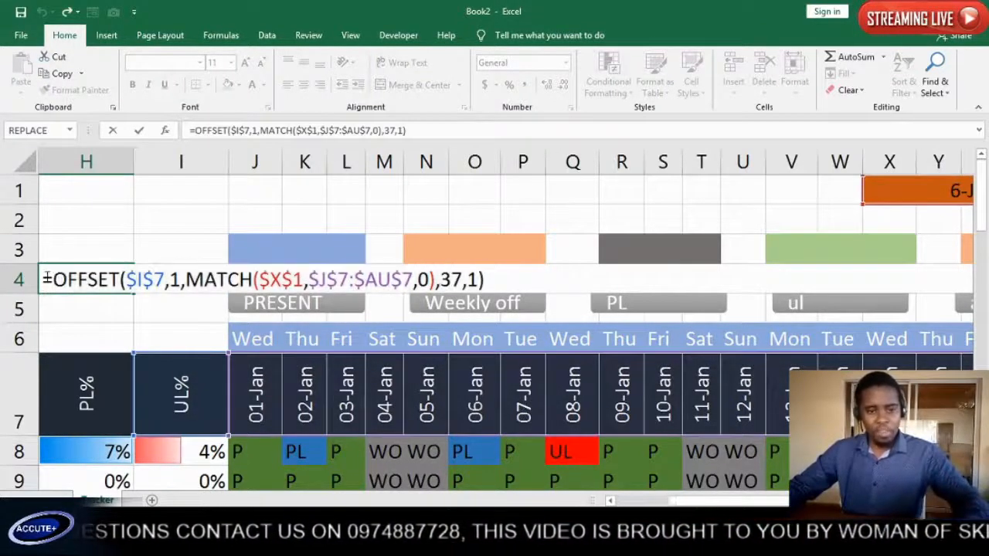
drag(46, 280, 485, 285)
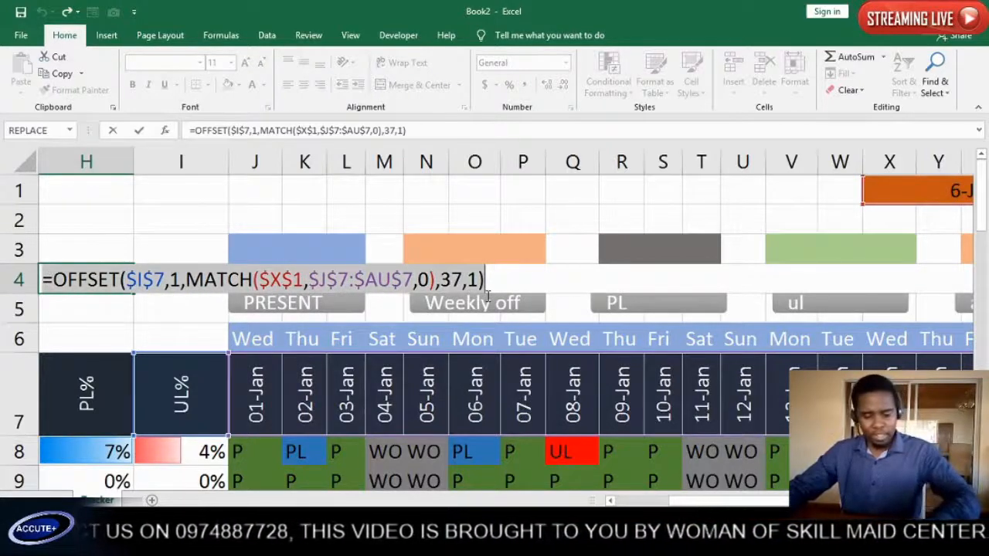
key(ctrl+c)
key(Escape)
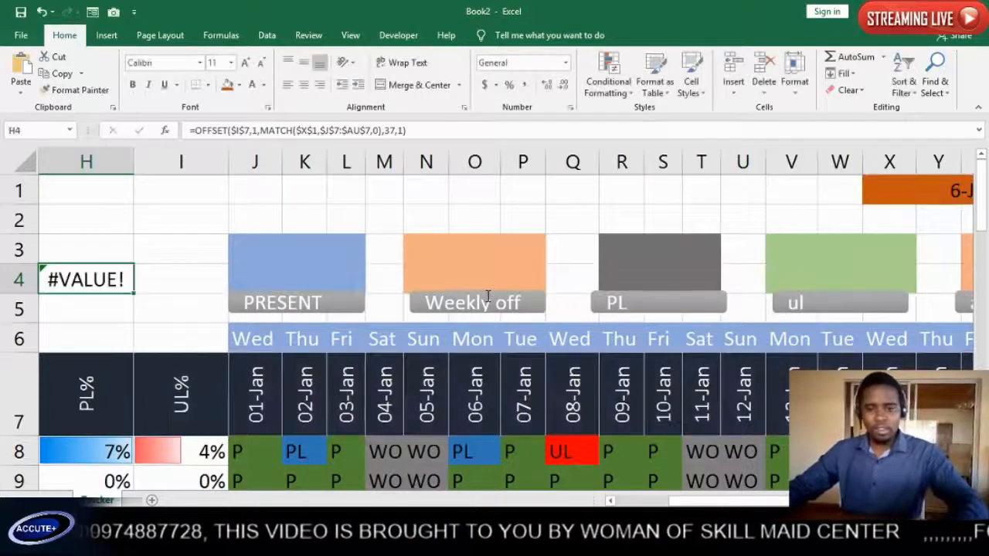
- Define the workbook-scope name select with the copied OFFSET formula as its reference, and clear the formula from H4
click(267, 35)
click(221, 35)
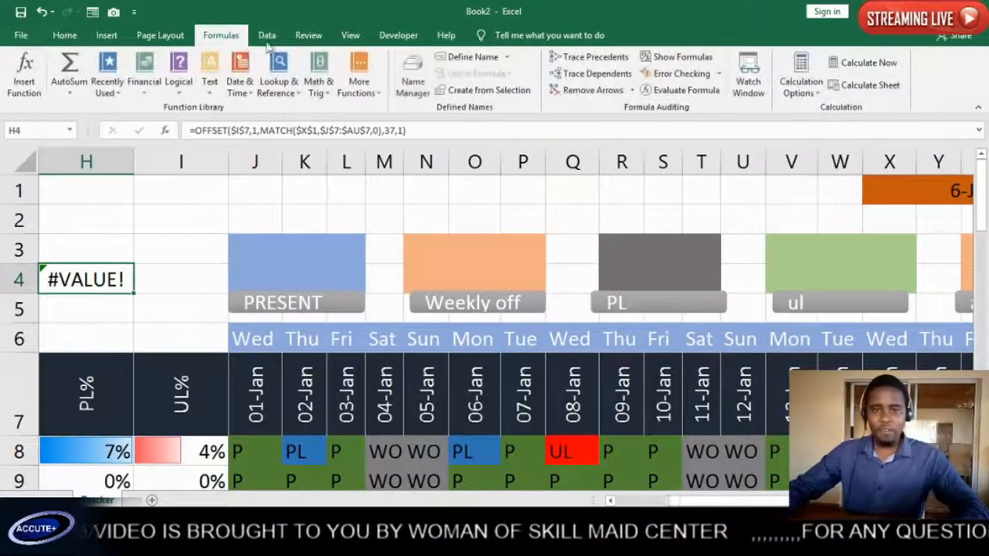
click(464, 57)
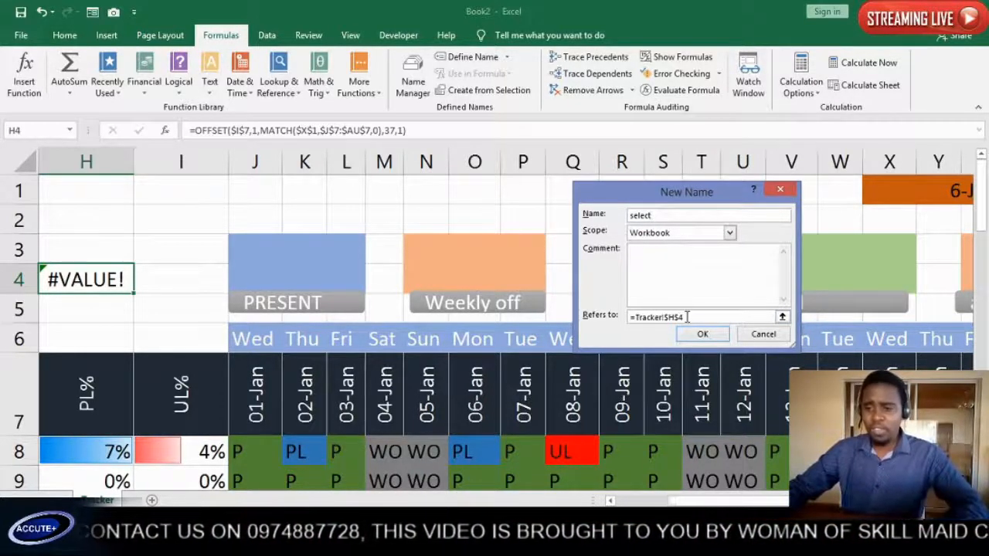
drag(687, 317, 611, 323)
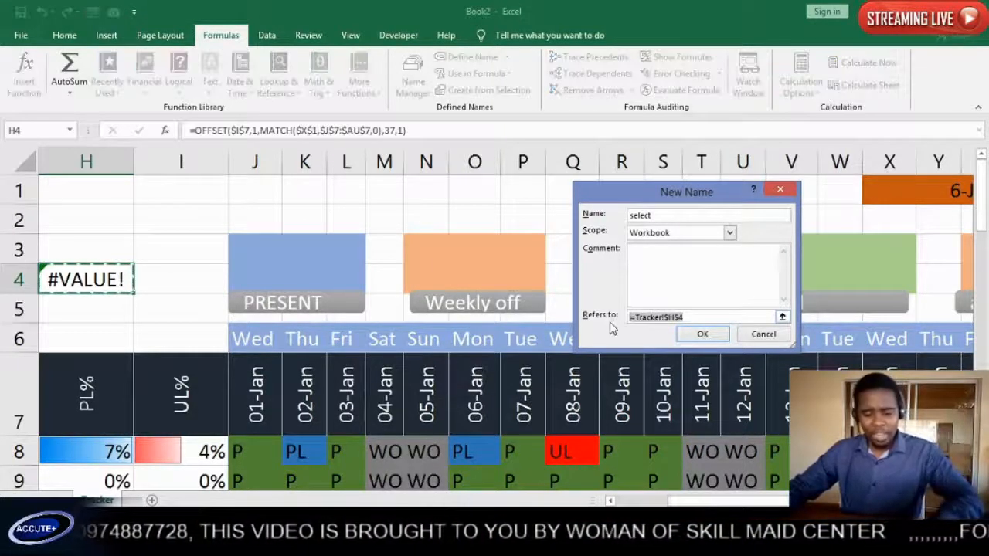
key(ctrl+v)
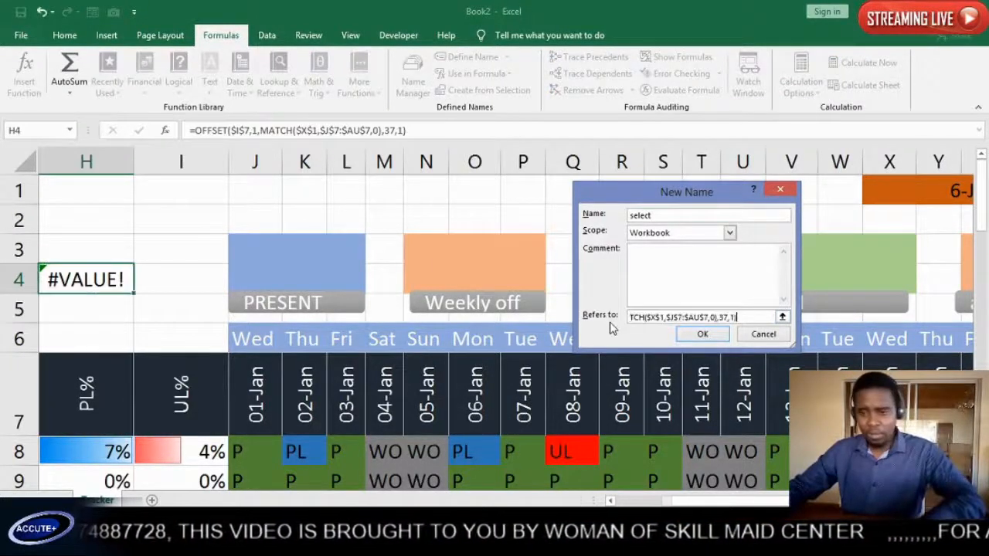
click(704, 333)
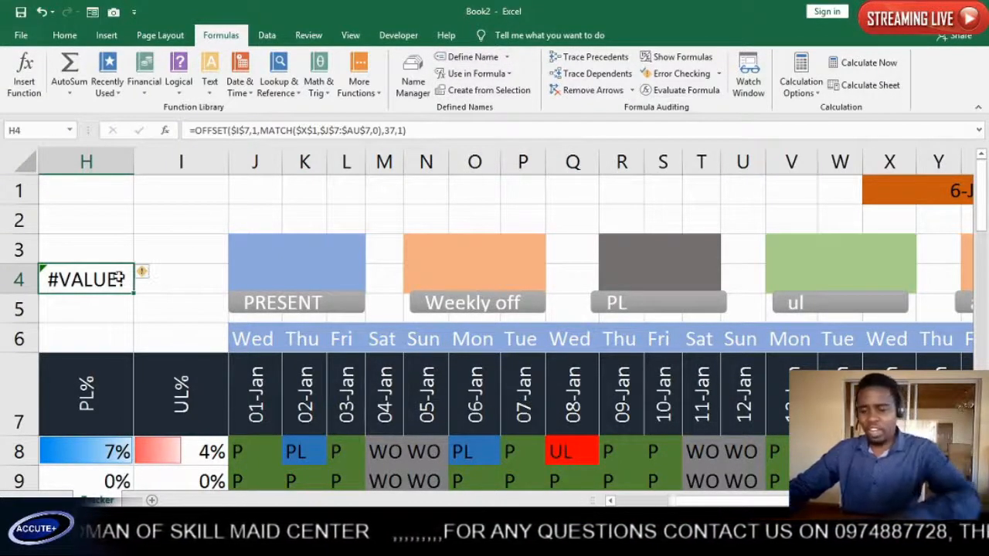
key(Delete)
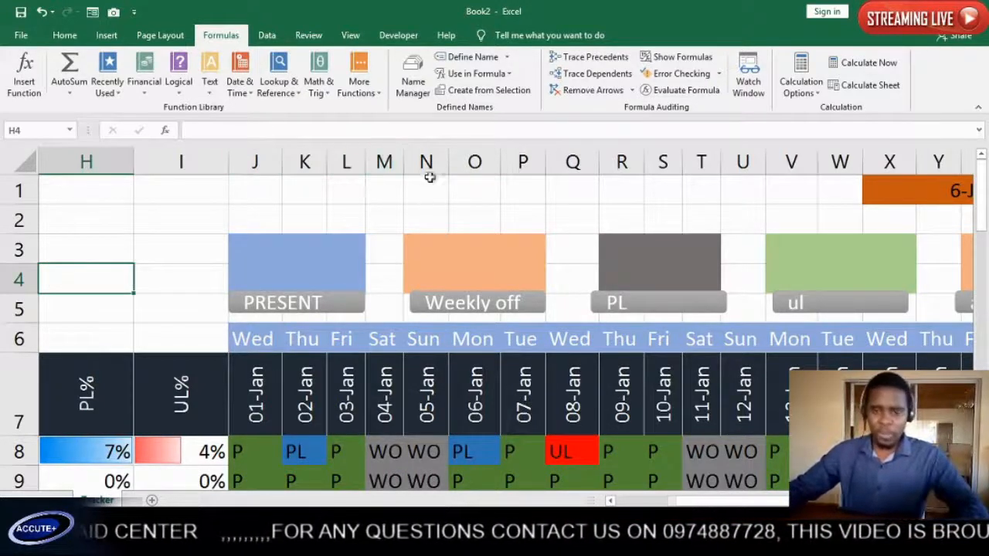
- Examine in the Name Manager which attendance range the name select refers to, down to row 44, and close it
click(412, 77)
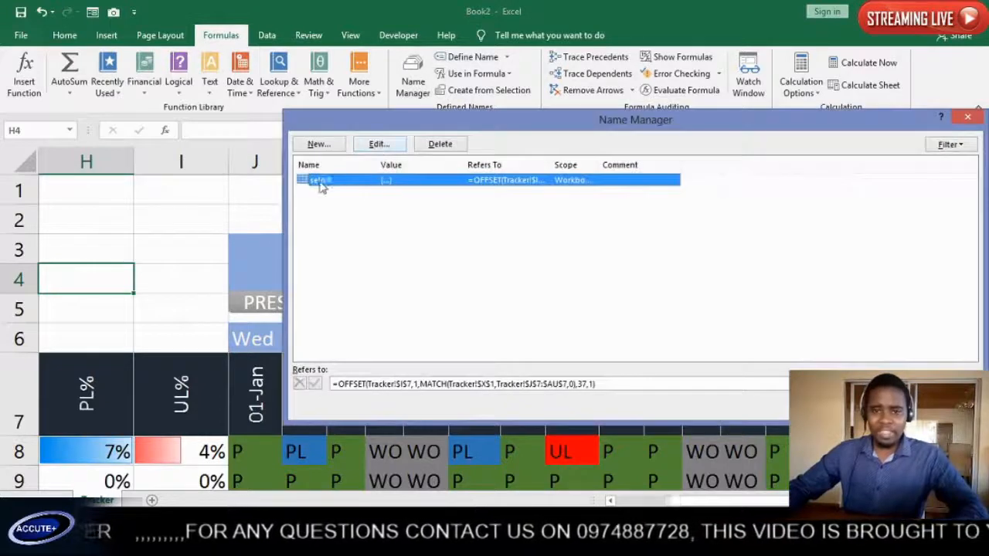
click(473, 384)
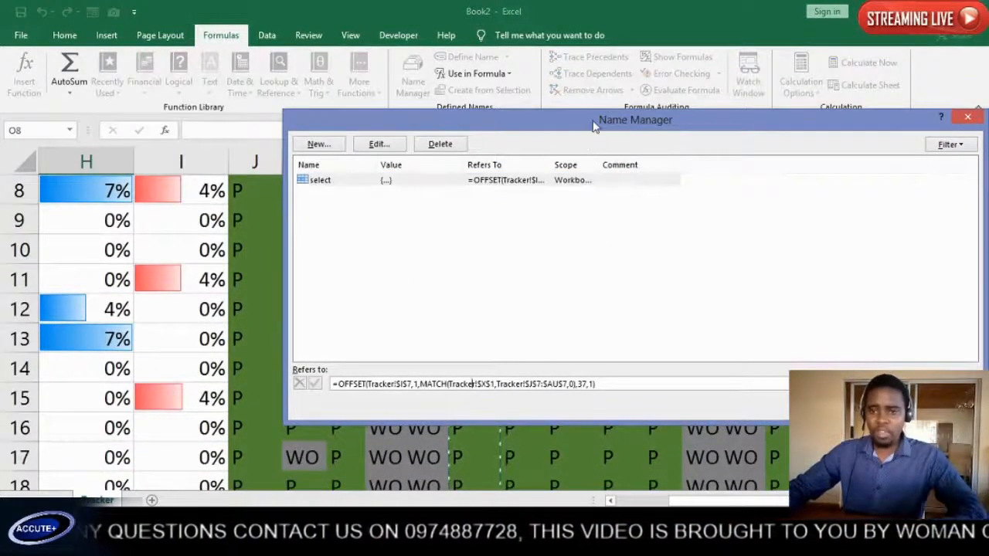
drag(594, 126, 439, 27)
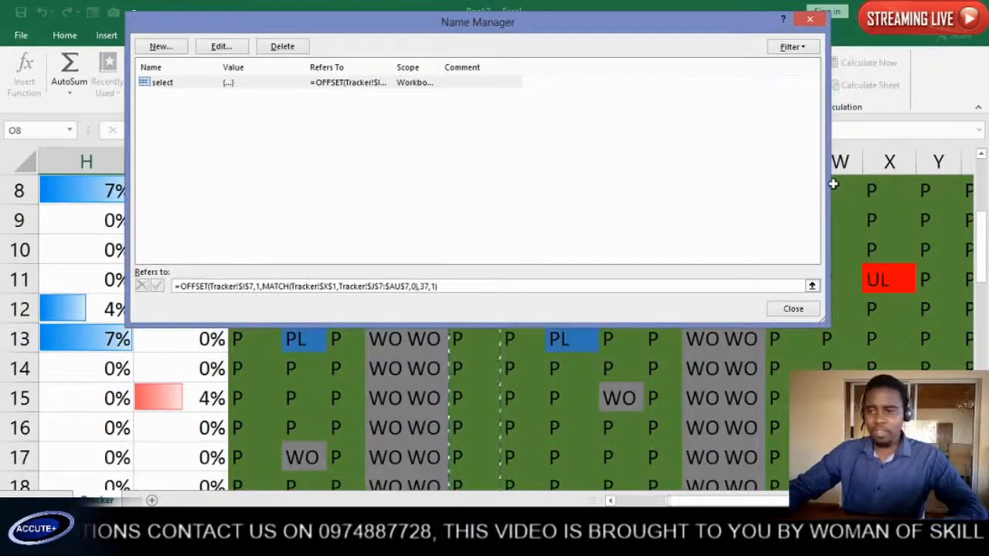
drag(833, 184, 478, 184)
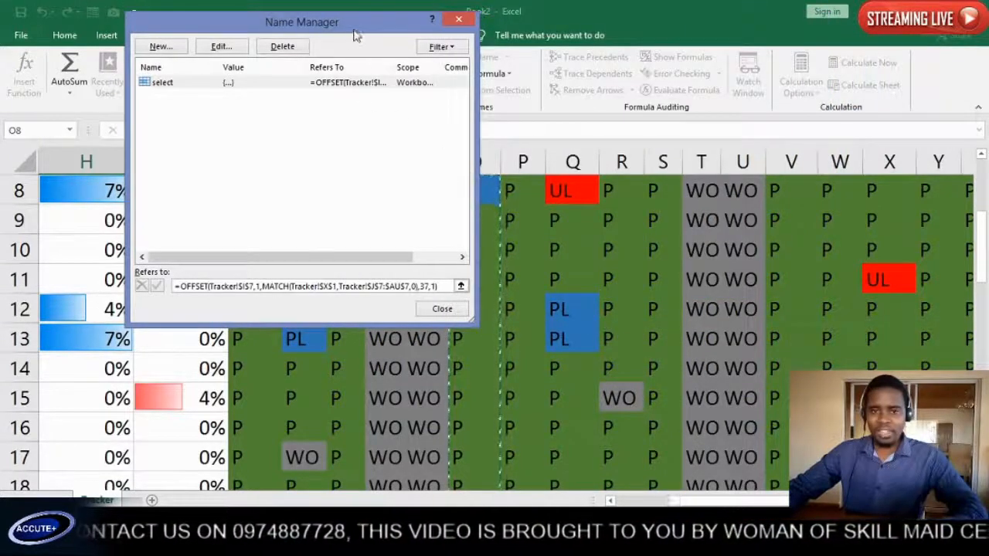
drag(355, 35, 269, 40)
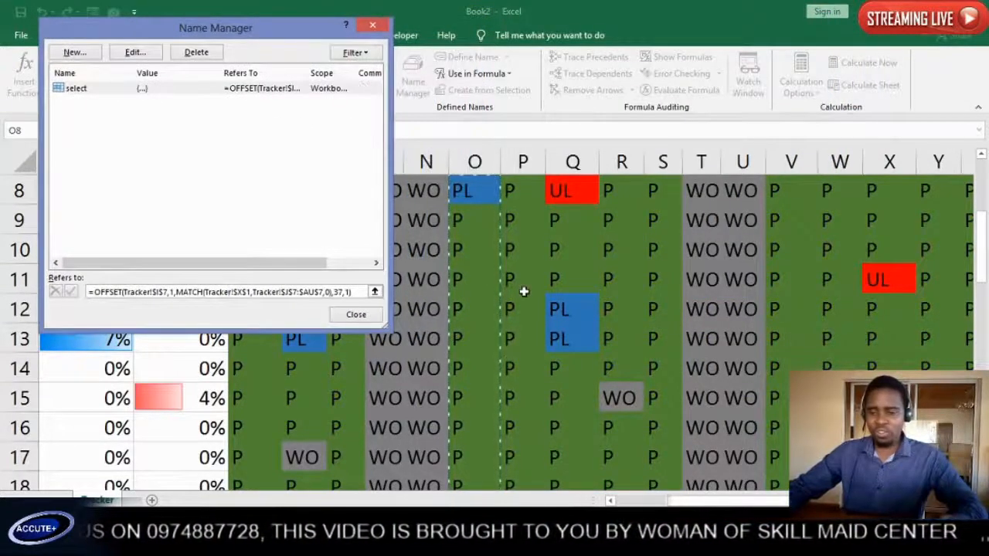
scroll(510, 332, up, 1)
scroll(492, 369, down, 8)
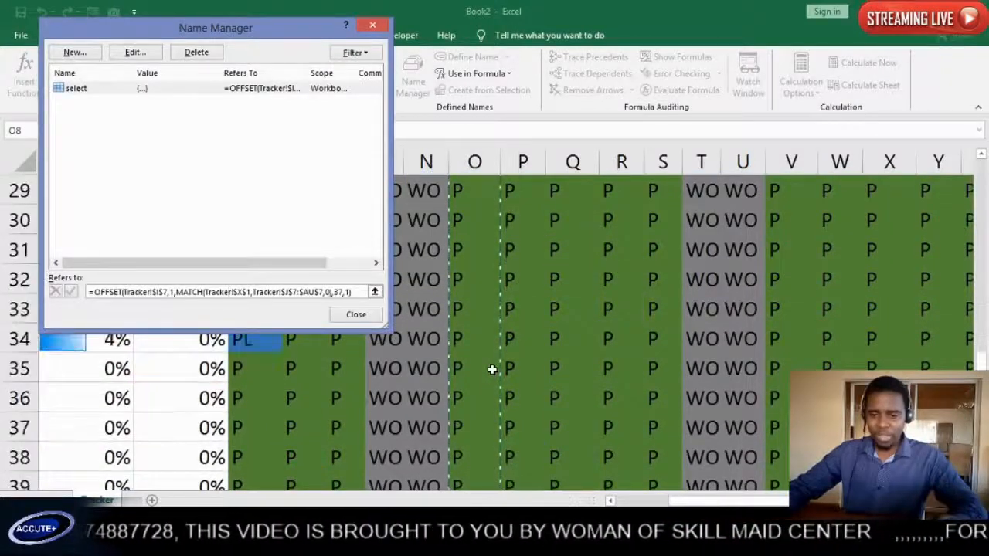
scroll(493, 369, down, 7)
scroll(492, 369, up, 2)
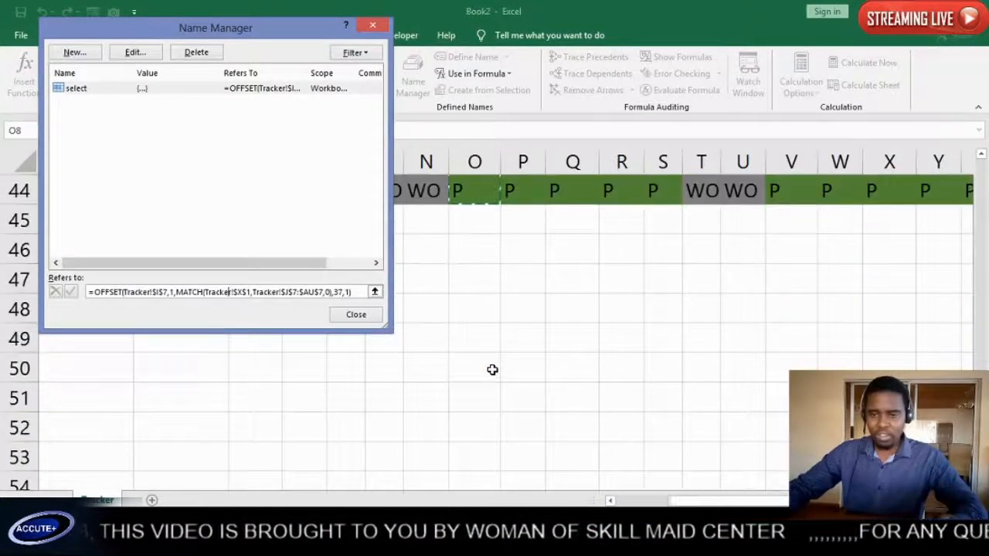
scroll(492, 369, up, 3)
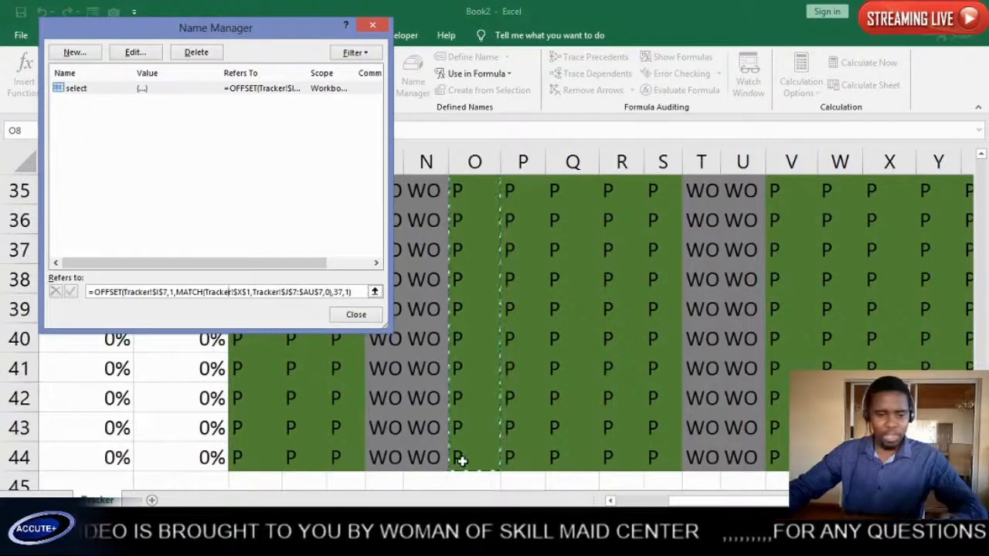
scroll(461, 453, up, 11)
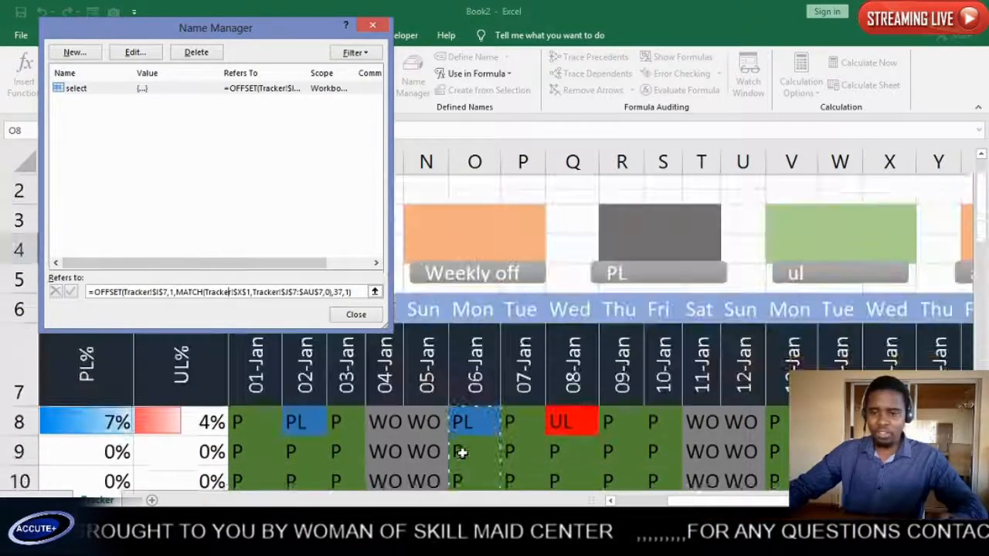
scroll(462, 452, up, 1)
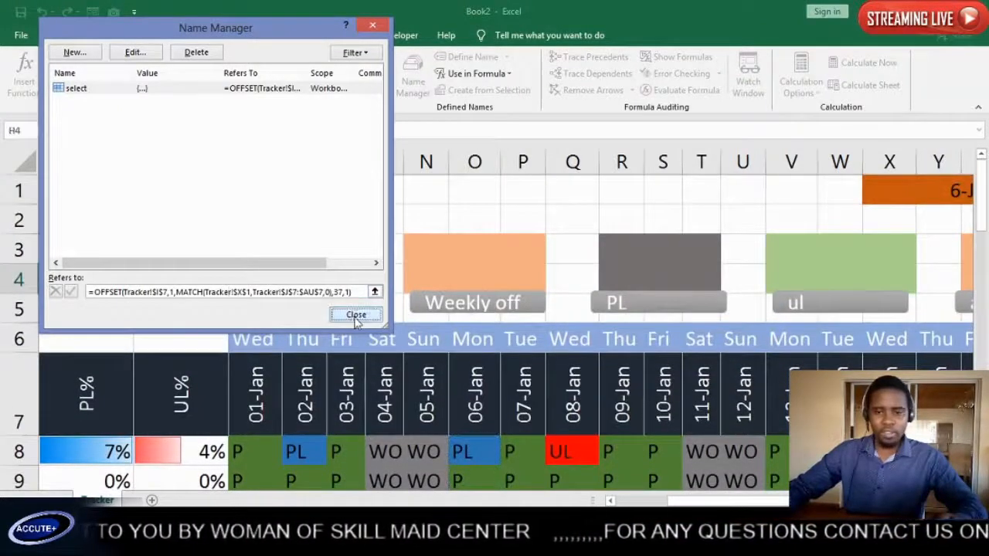
click(356, 315)
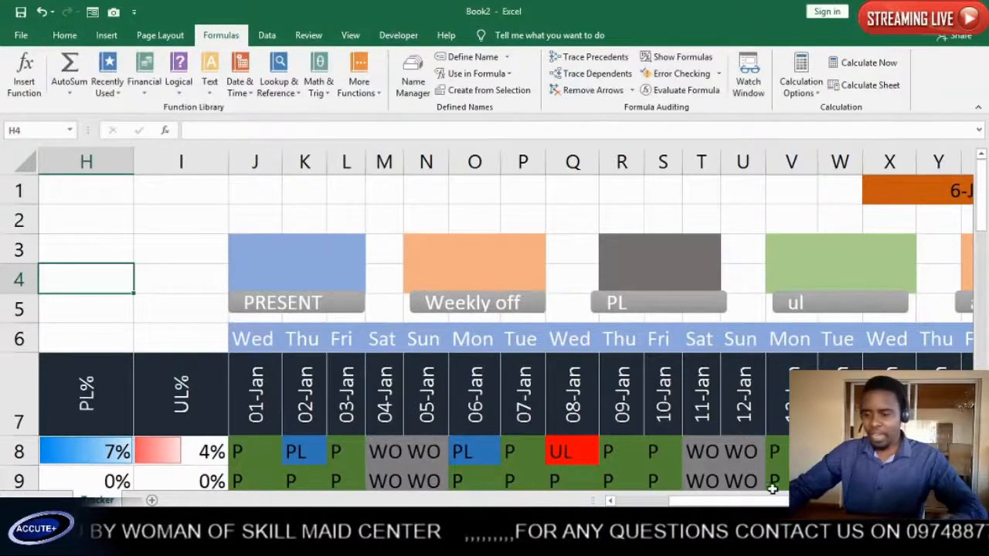
- Choose 01-Jan as the date in the X1 drop-down list
drag(773, 504, 788, 504)
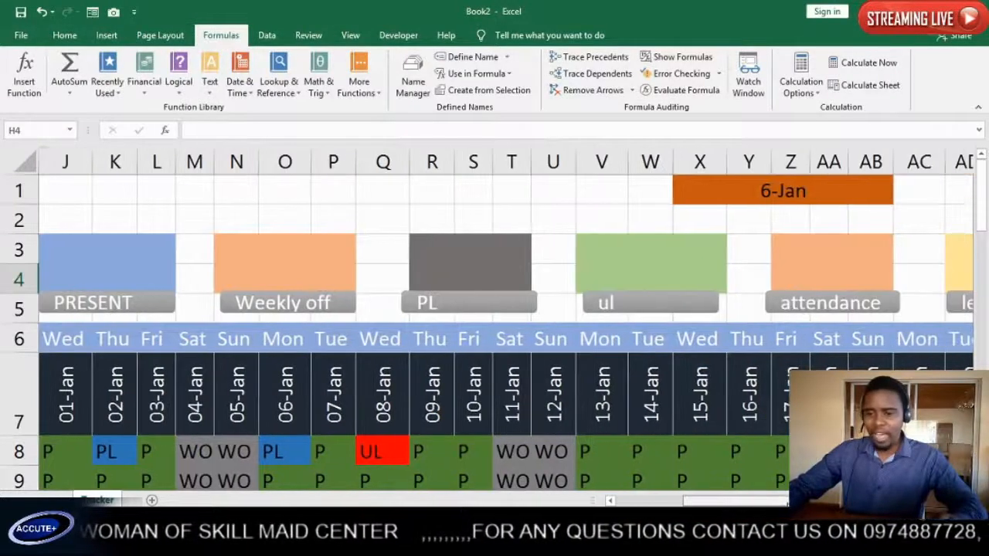
click(830, 199)
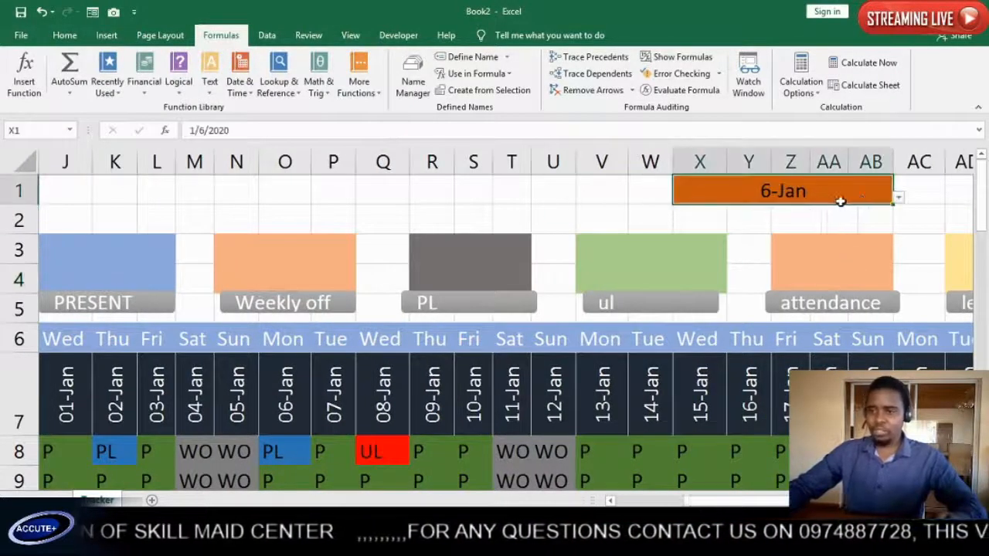
click(902, 197)
click(886, 195)
click(898, 199)
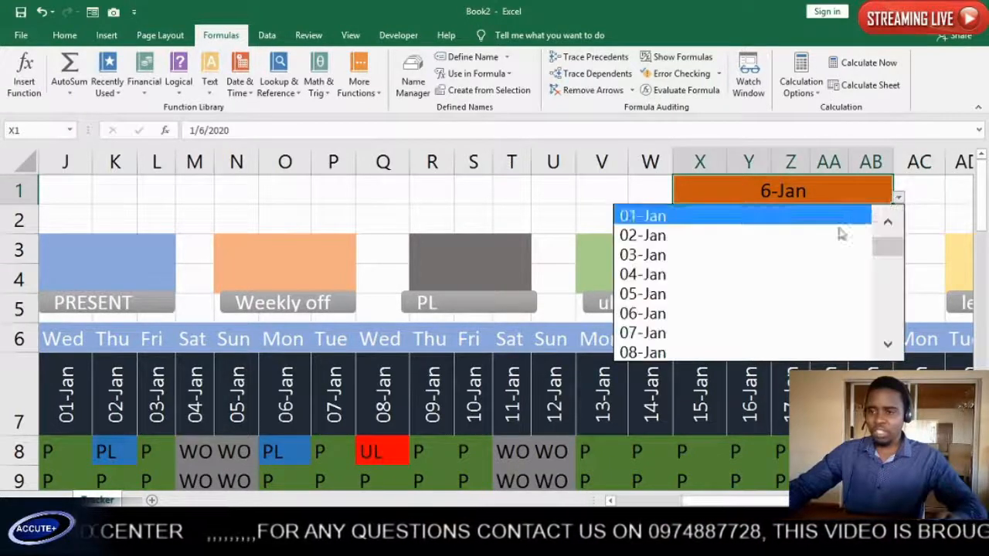
click(683, 216)
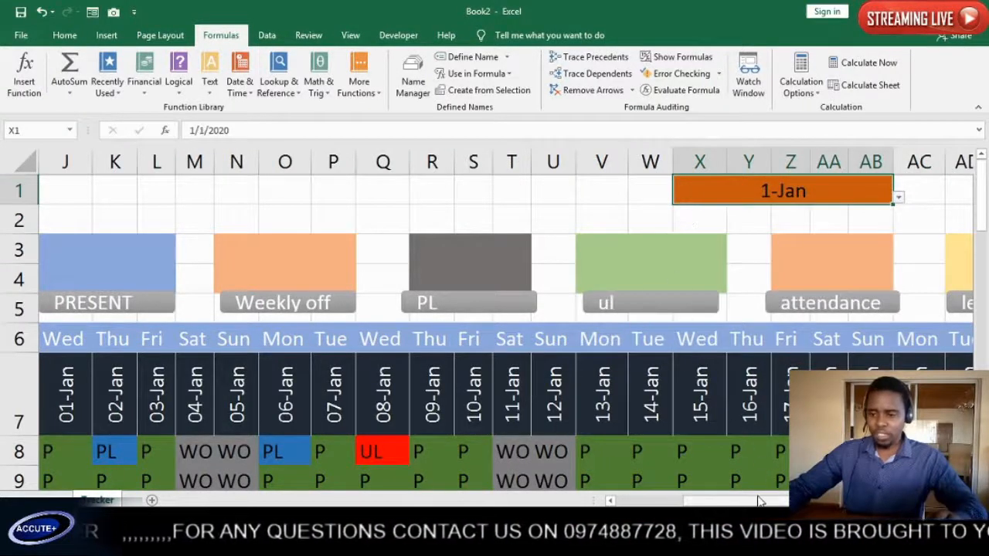
- Examine in the Name Manager which attendance column the name select refers to for the date chosen in X1
drag(753, 500, 697, 502)
scroll(782, 337, down, 3)
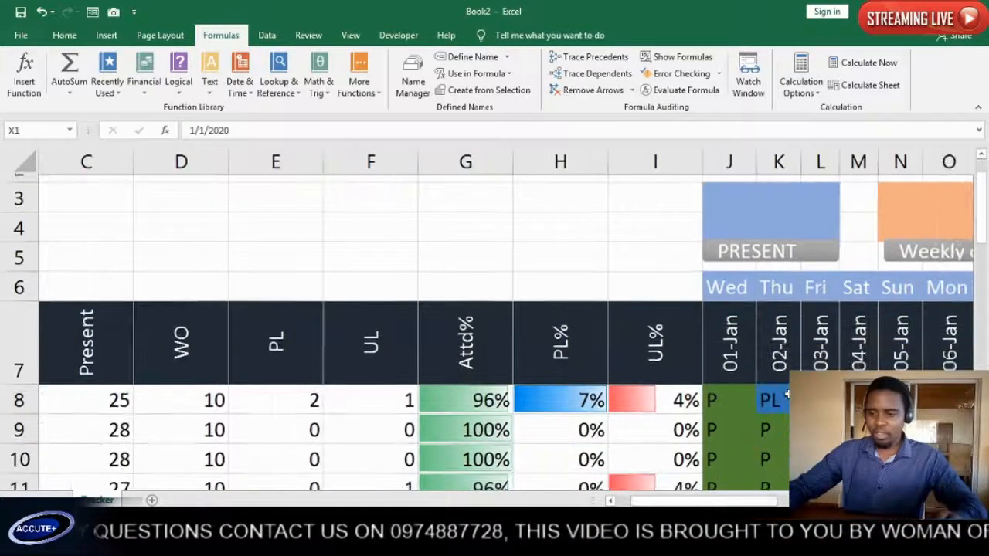
scroll(711, 238, up, 1)
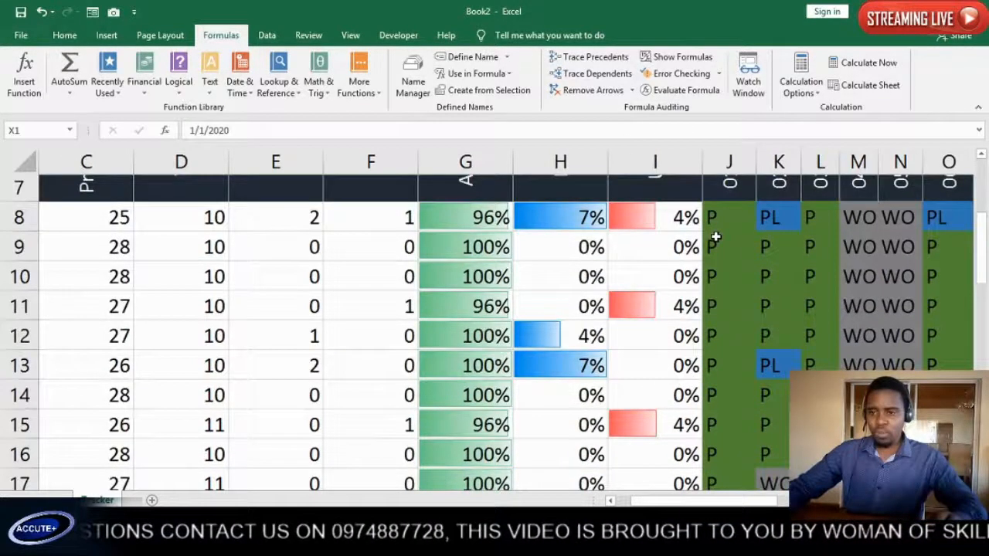
click(412, 81)
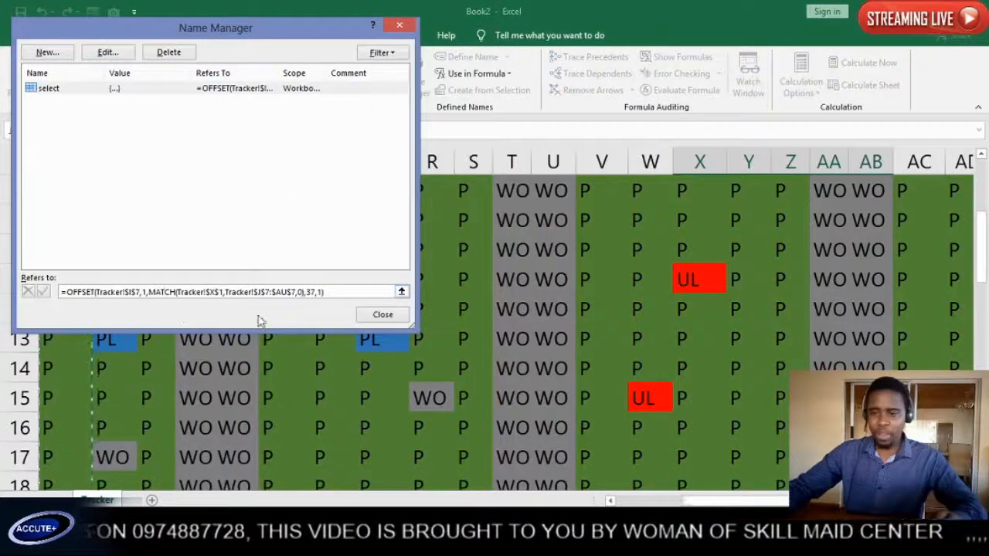
drag(198, 33, 567, 126)
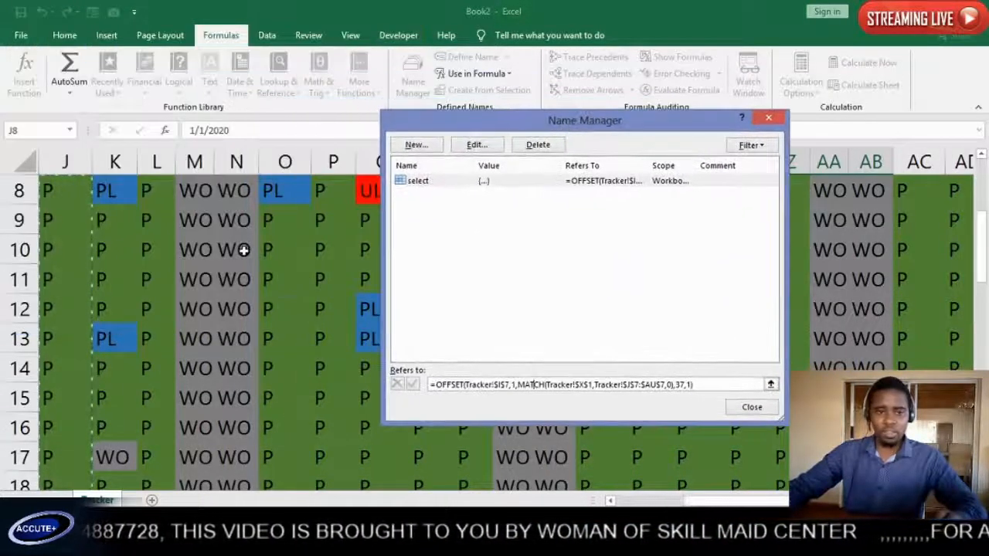
scroll(243, 250, up, 2)
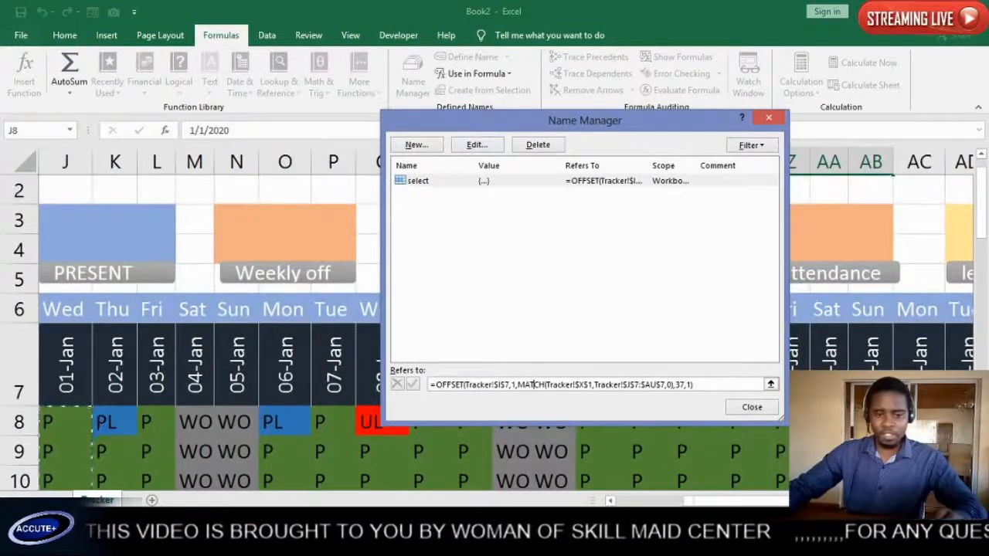
scroll(333, 415, left, 3)
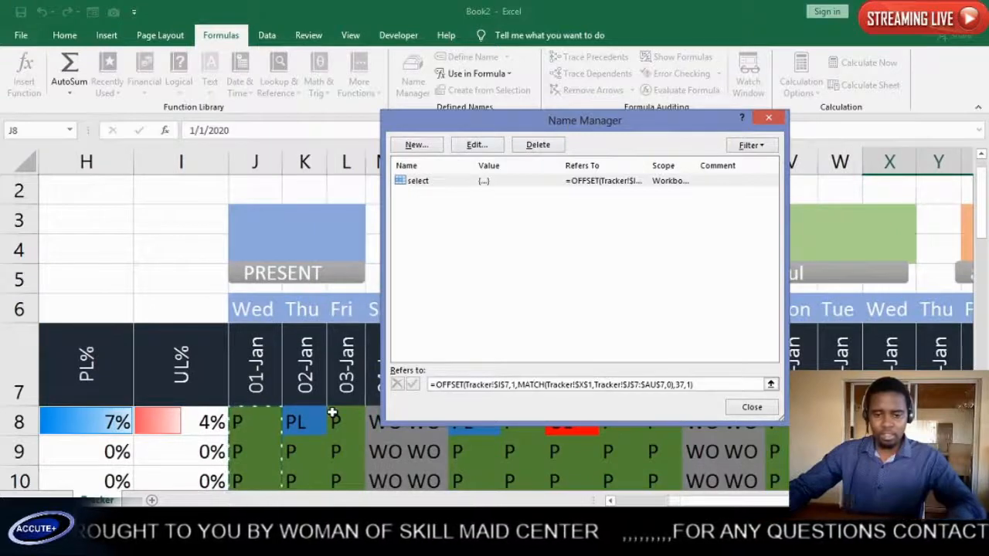
scroll(332, 415, down, 4)
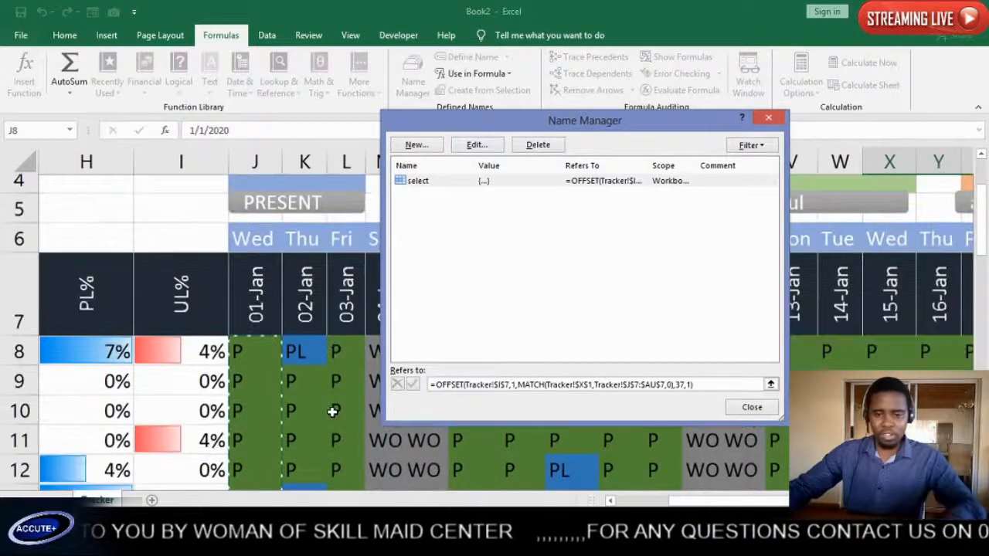
scroll(333, 412, down, 2)
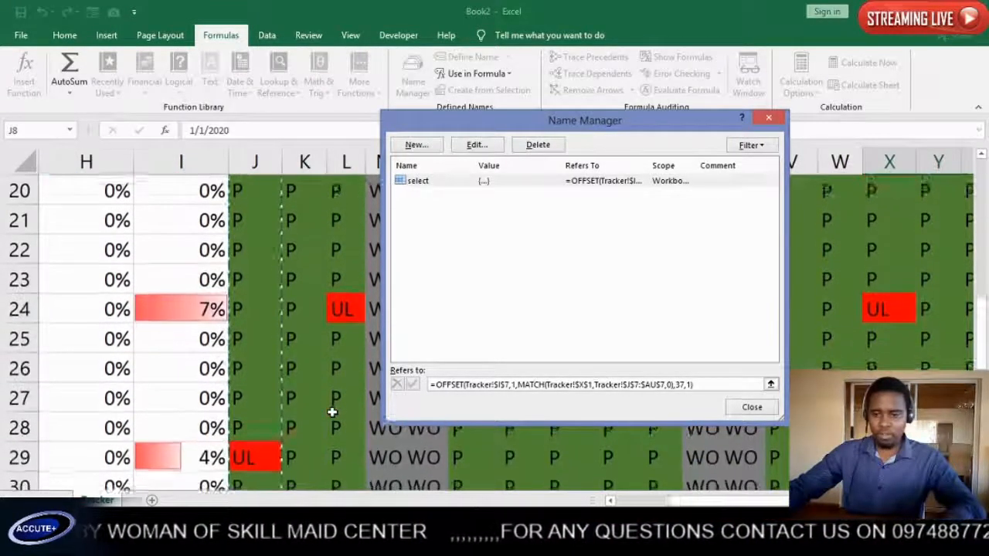
scroll(332, 413, up, 2)
scroll(332, 414, up, 3)
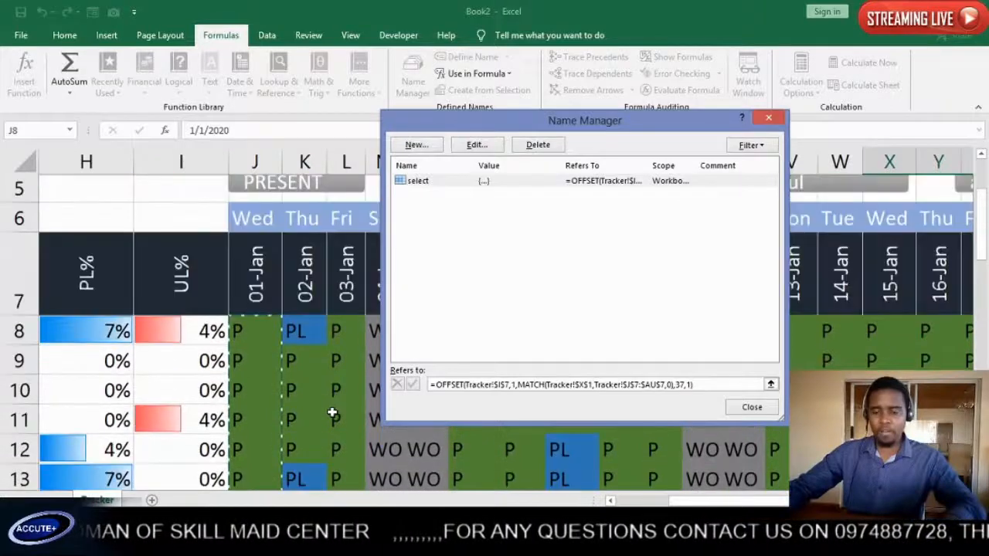
scroll(332, 415, up, 1)
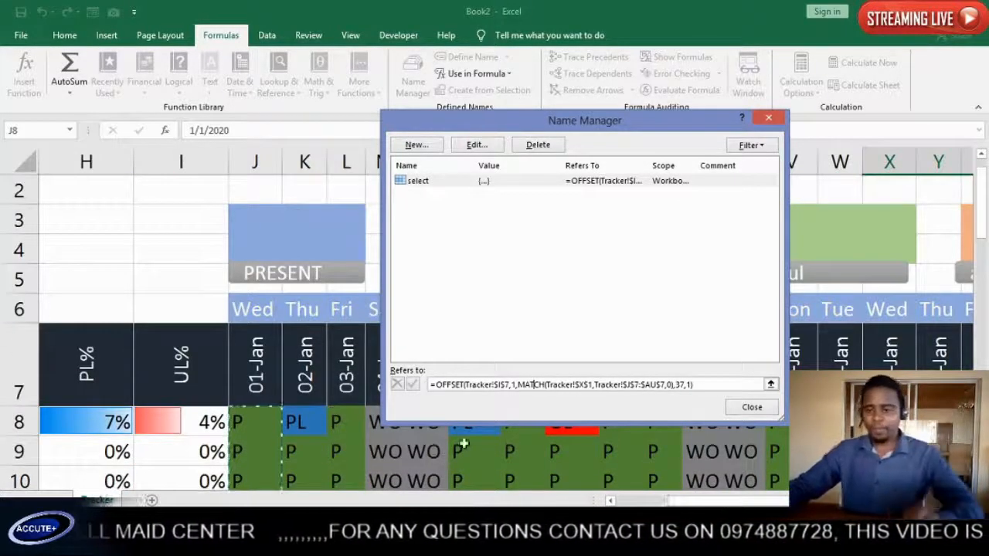
- Close the Name Manager and start a COUNTIFS formula in the PRESENT summary block at J3
click(753, 407)
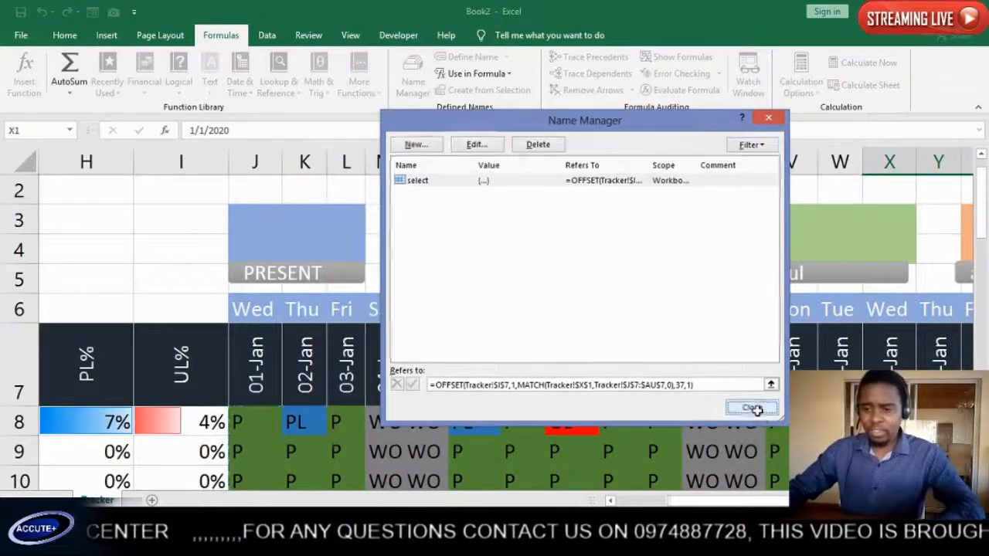
scroll(323, 303, up, 1)
scroll(323, 304, down, 3)
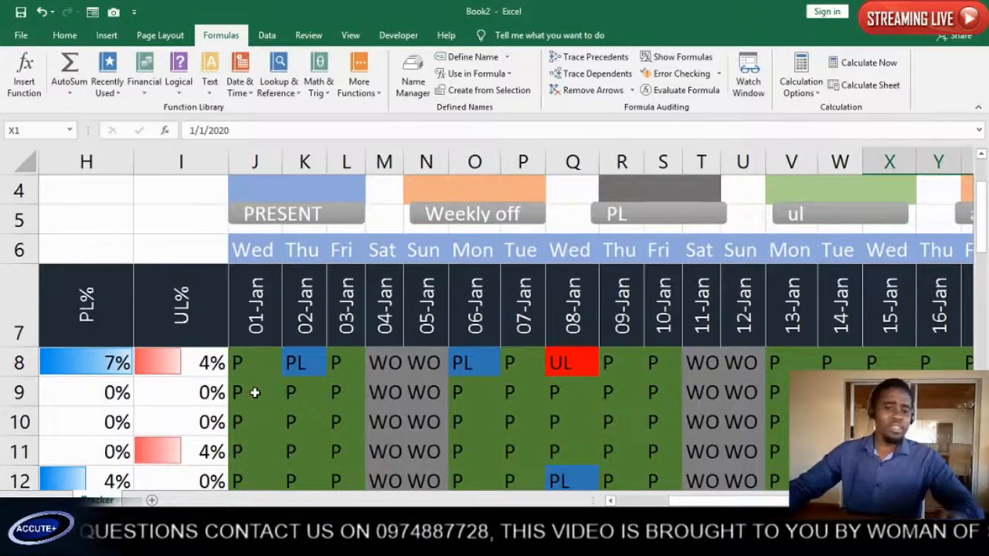
scroll(295, 362, up, 1)
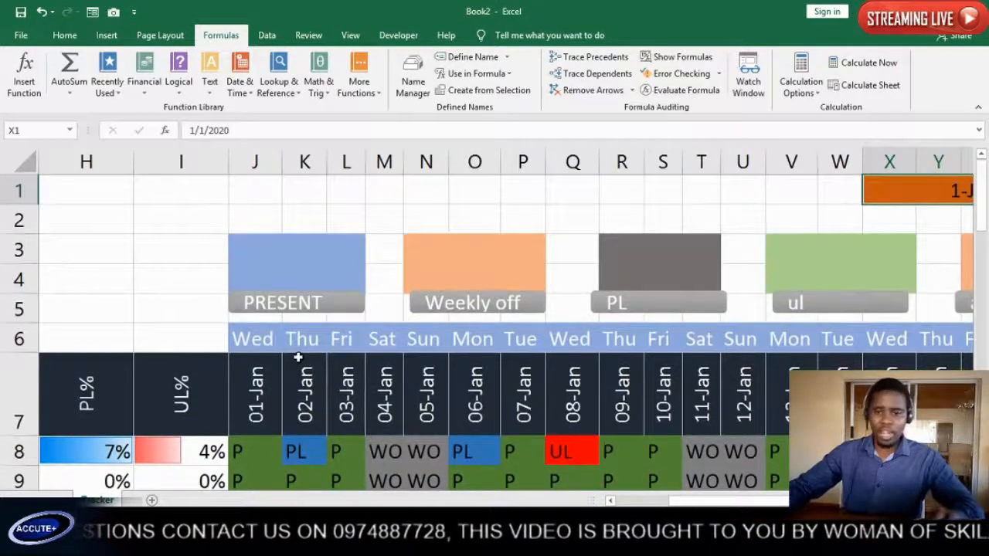
click(324, 278)
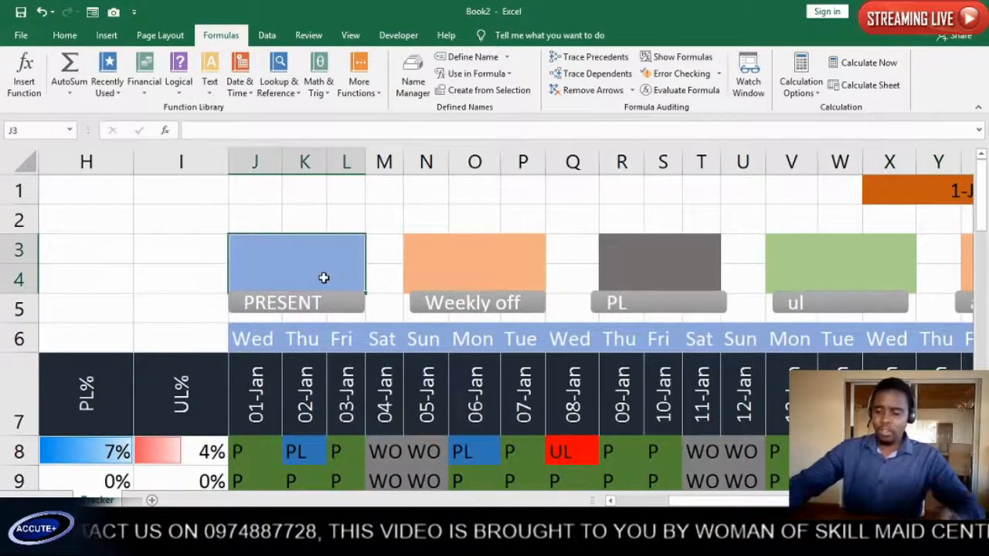
text(=)
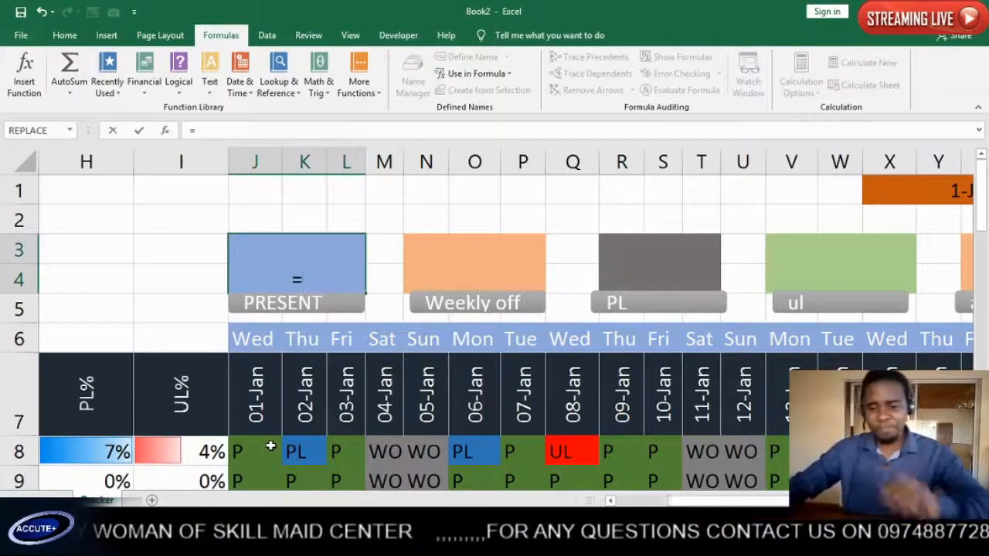
text(co)
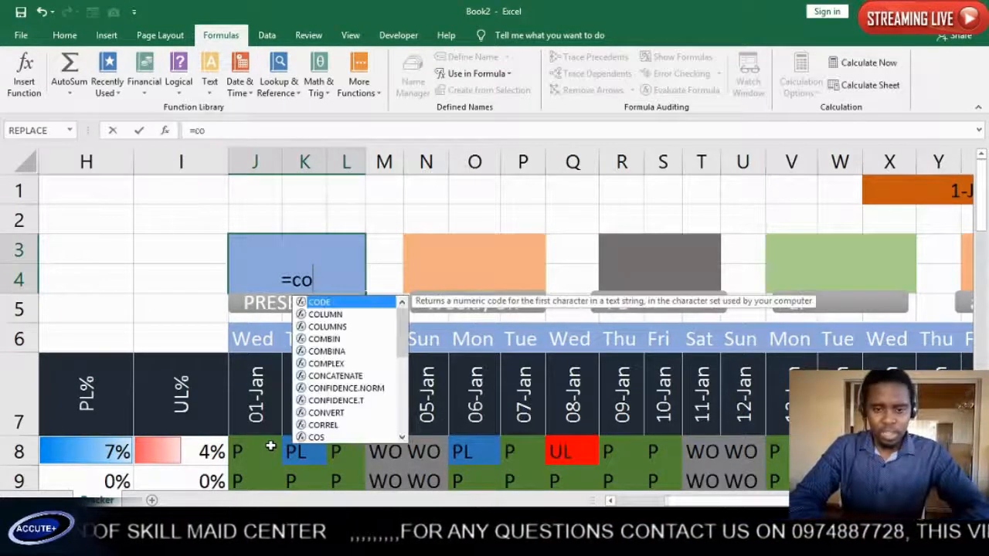
text(untif)
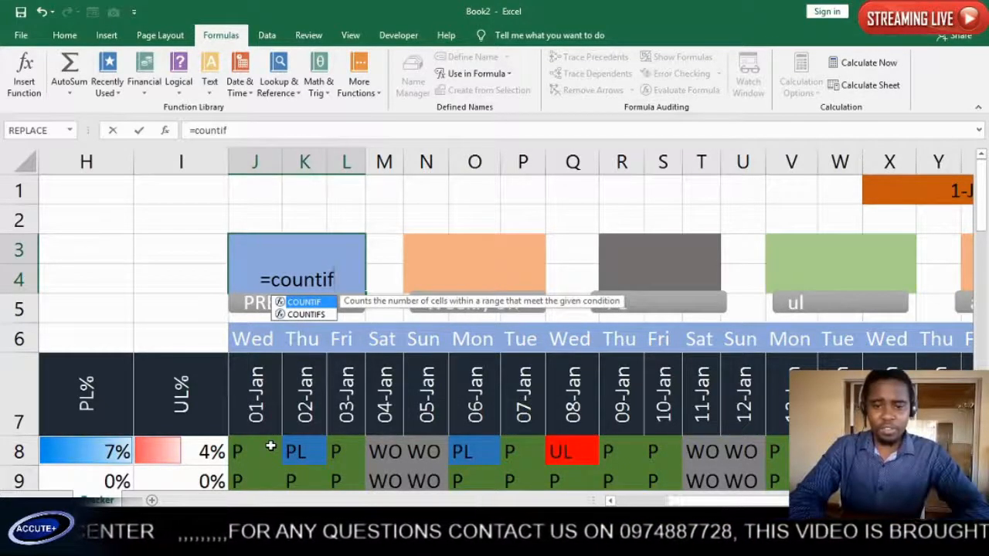
text(s)
key(Tab)
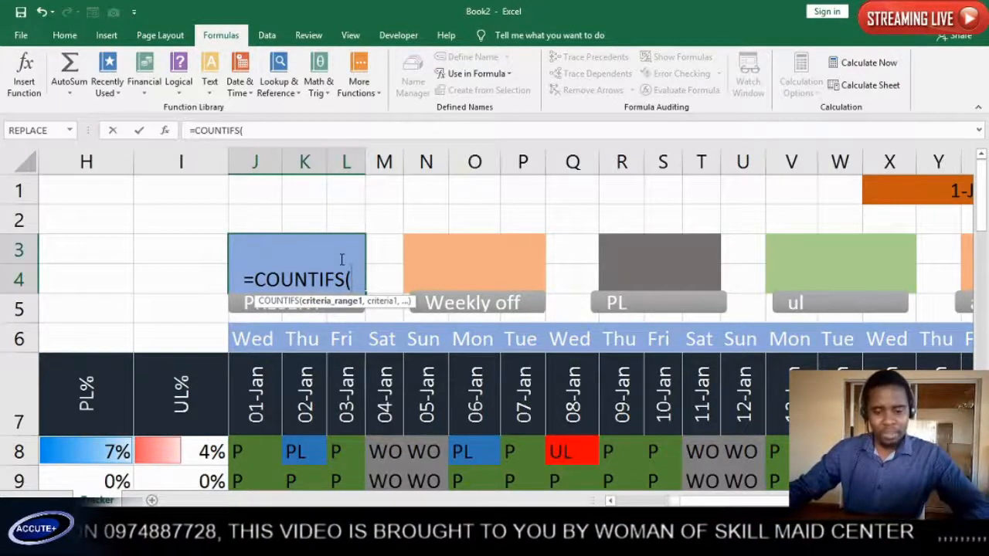
- Complete the PRESENT formula as =COUNTIFS(select,"P"), inserting select from the list of defined names
text(s)
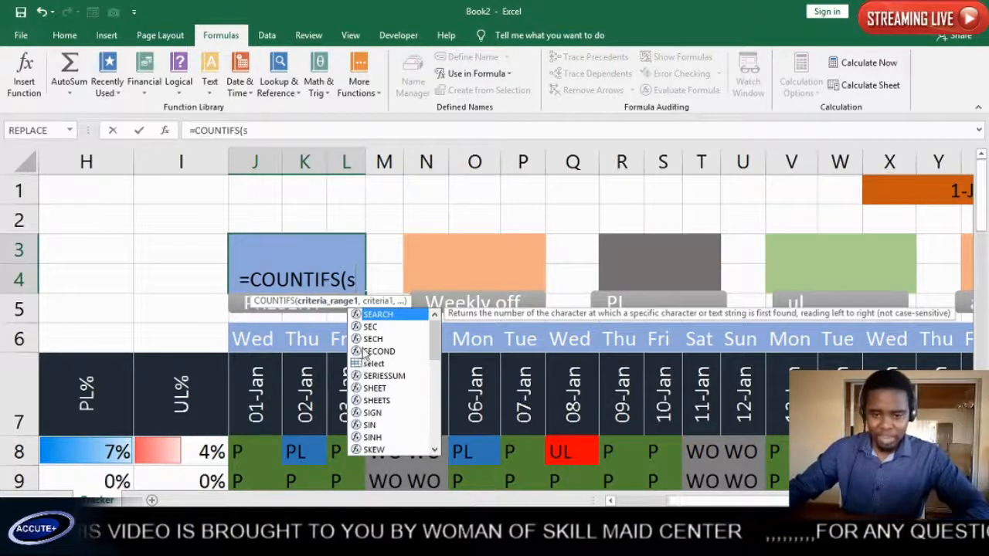
key(BackSpace)
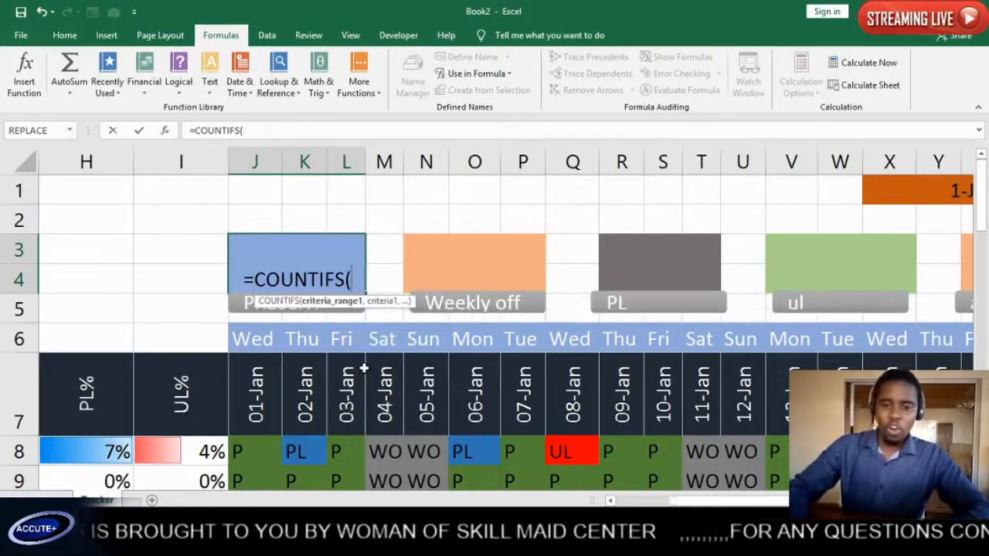
key(F3)
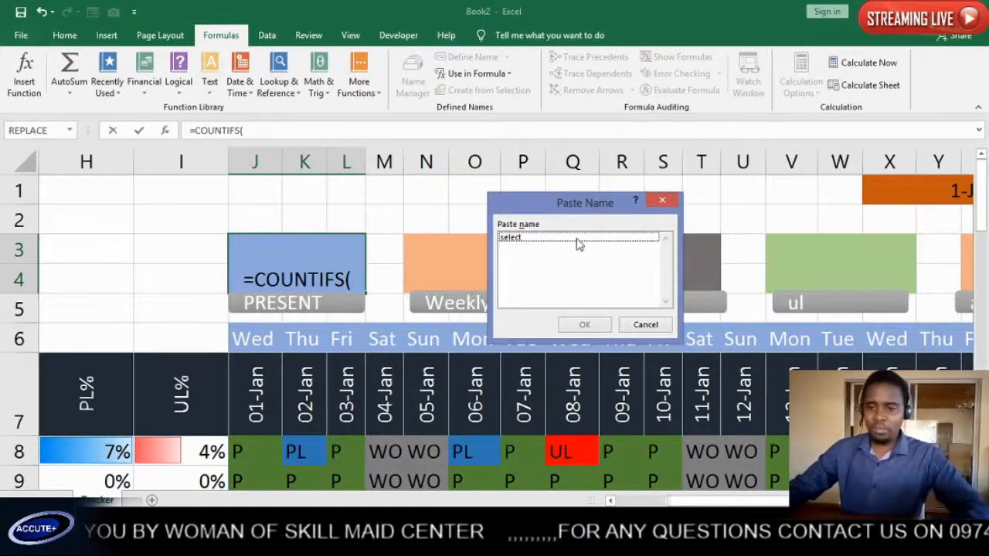
double_click(522, 240)
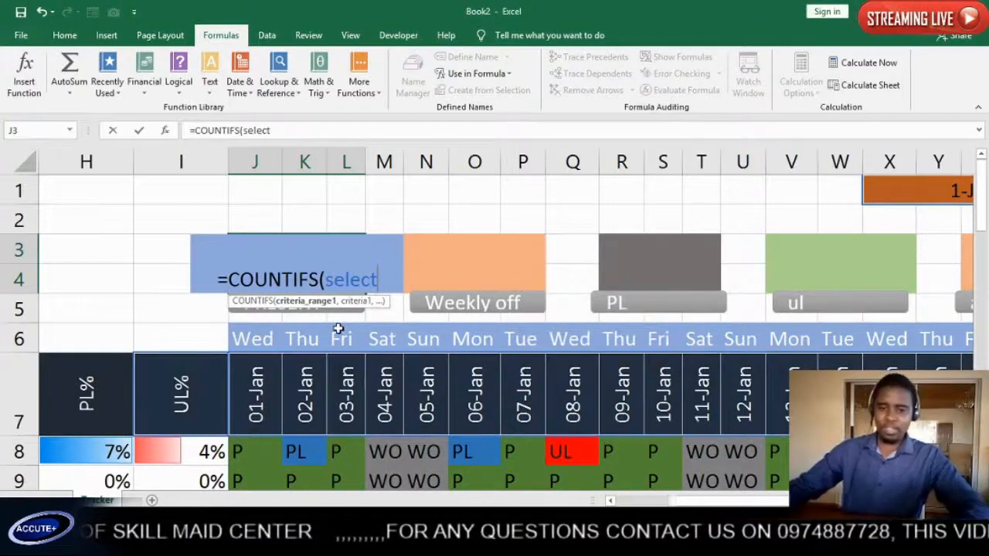
text(,)
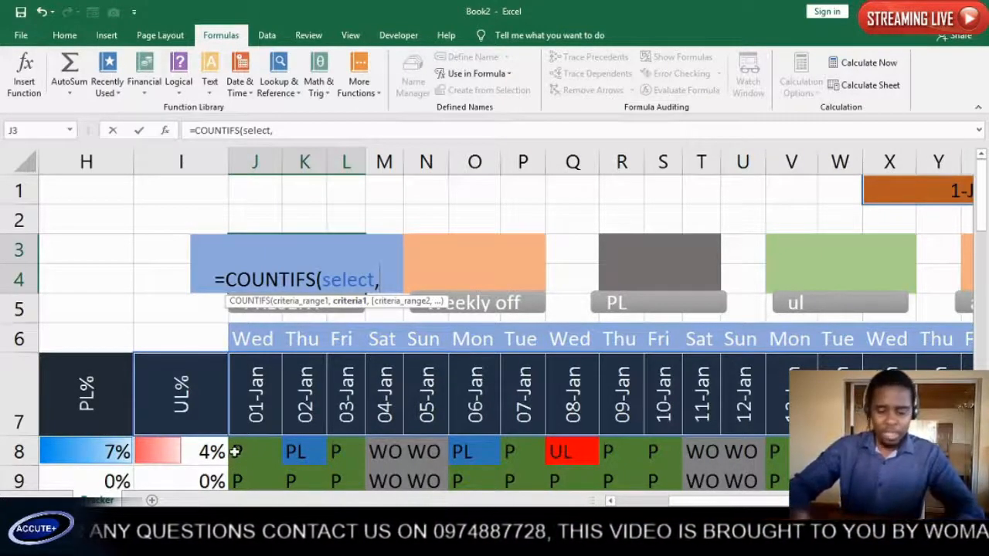
text("p)
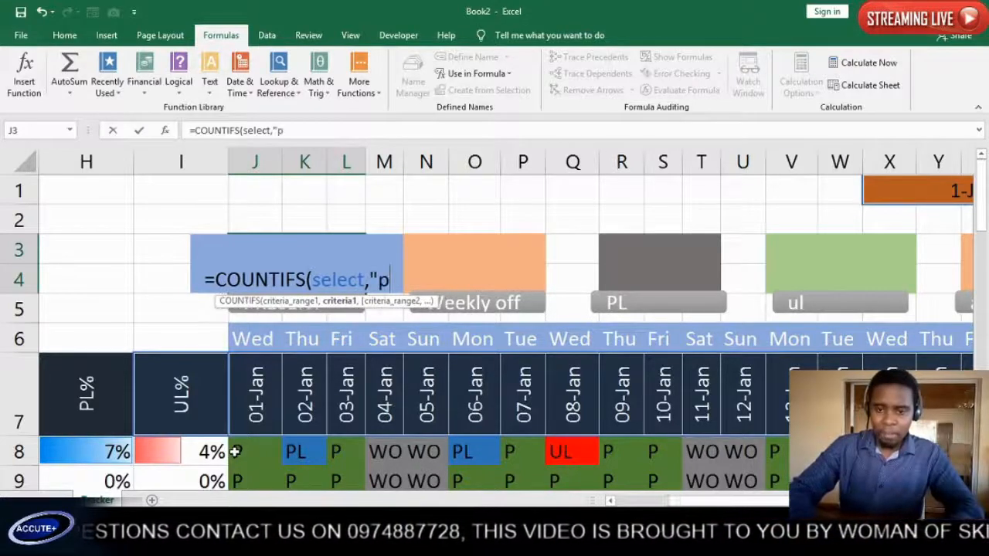
key(BackSpace)
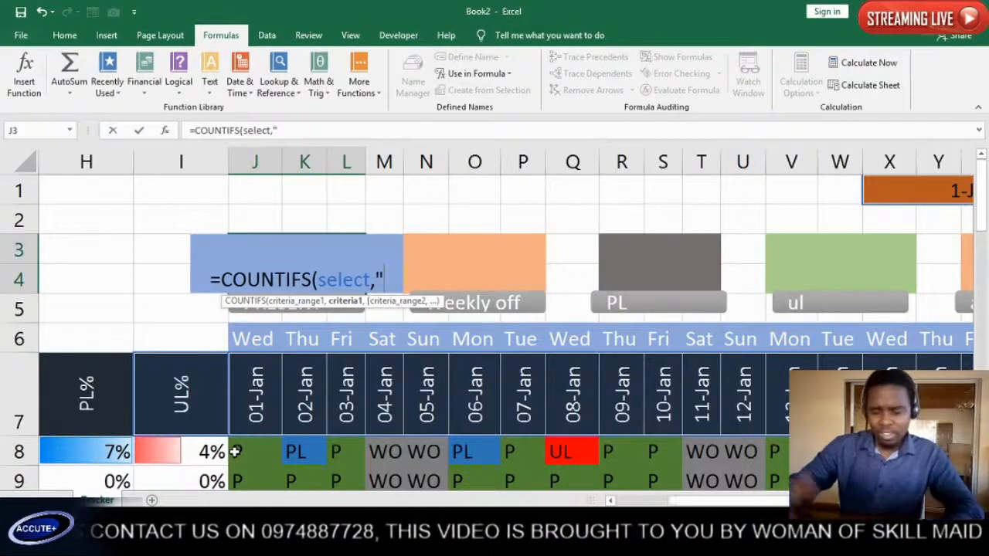
text(P)
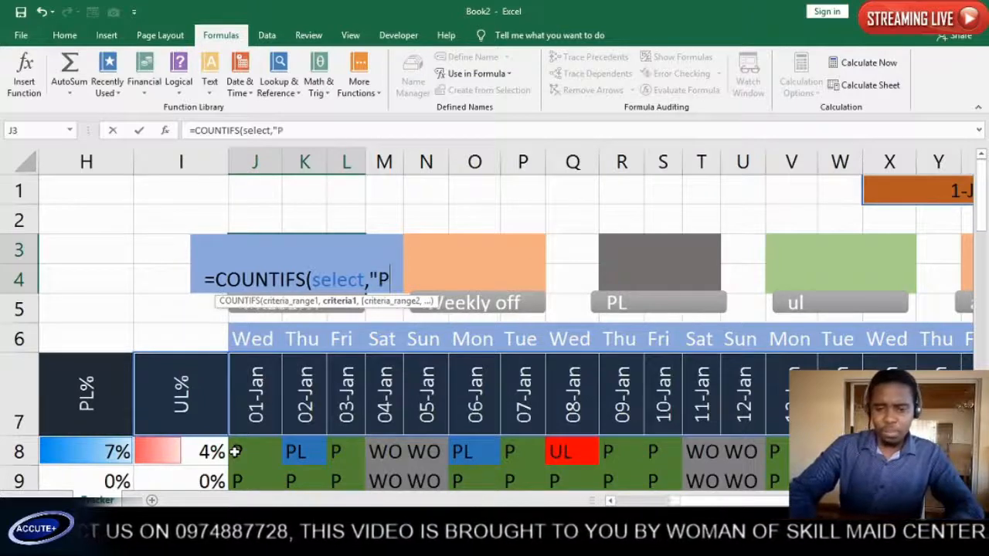
text(")
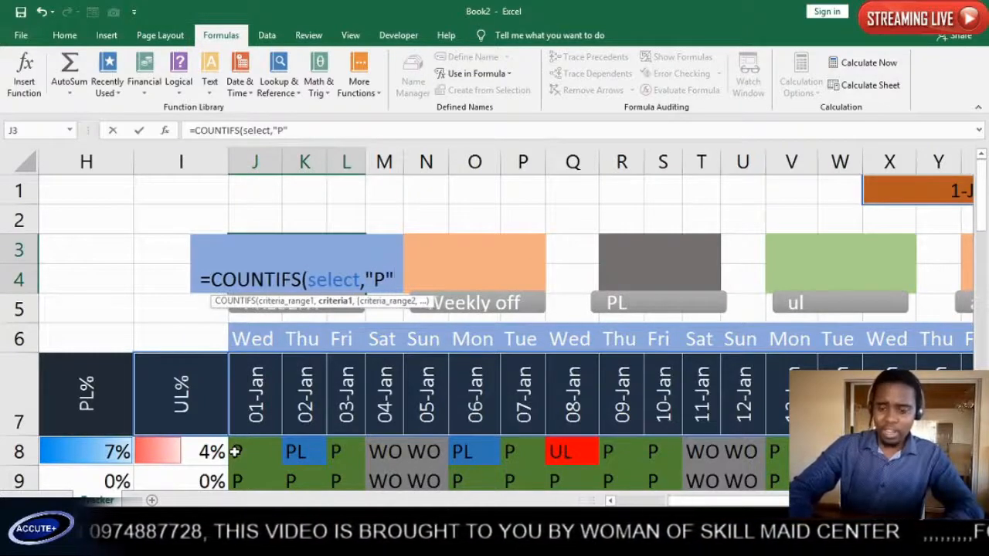
text())
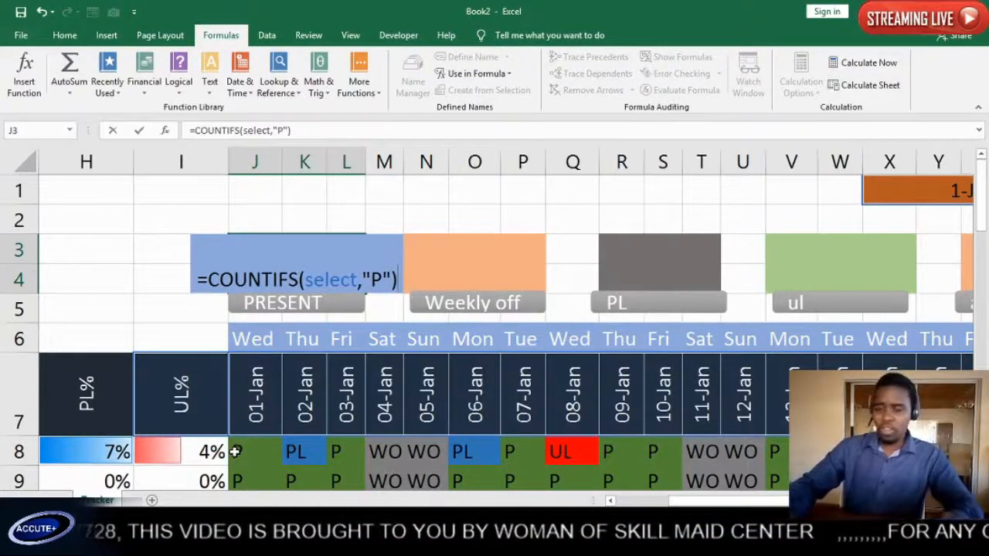
key(Return)
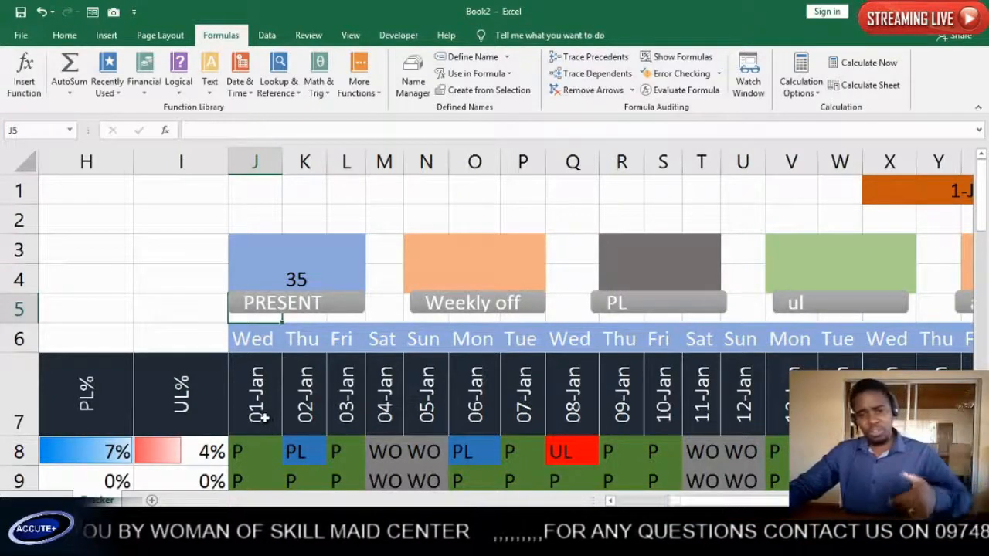
- Examine the 01-Jan attendance column down to the end of the tracker for entries other than P
scroll(262, 418, down, 2)
scroll(259, 419, down, 7)
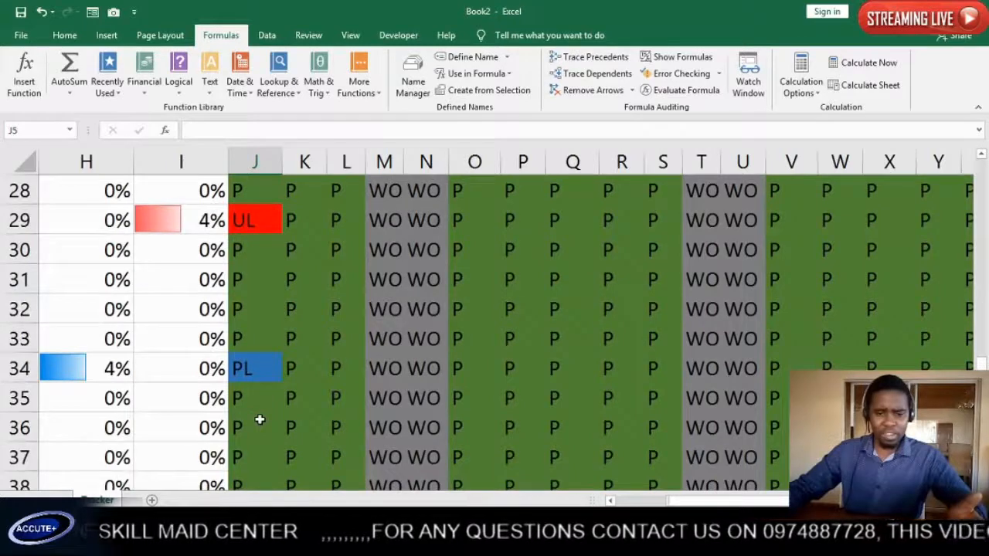
scroll(260, 419, up, 1)
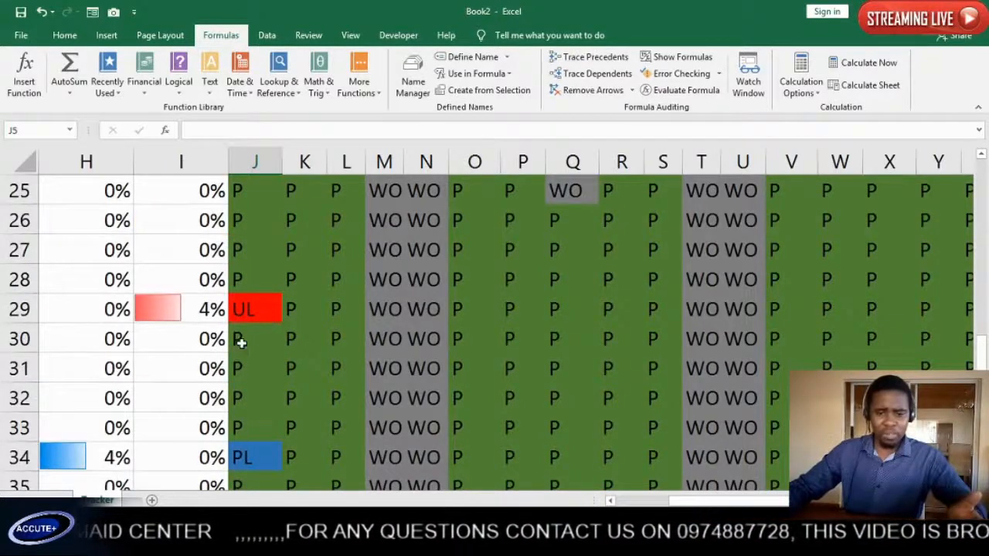
scroll(239, 470, down, 11)
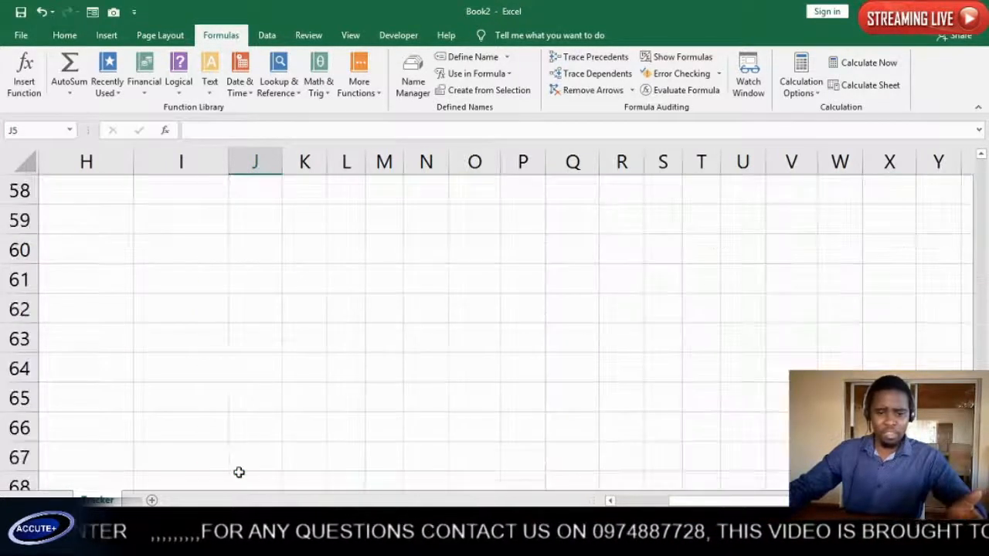
scroll(239, 468, up, 2)
scroll(240, 468, up, 5)
scroll(239, 468, up, 12)
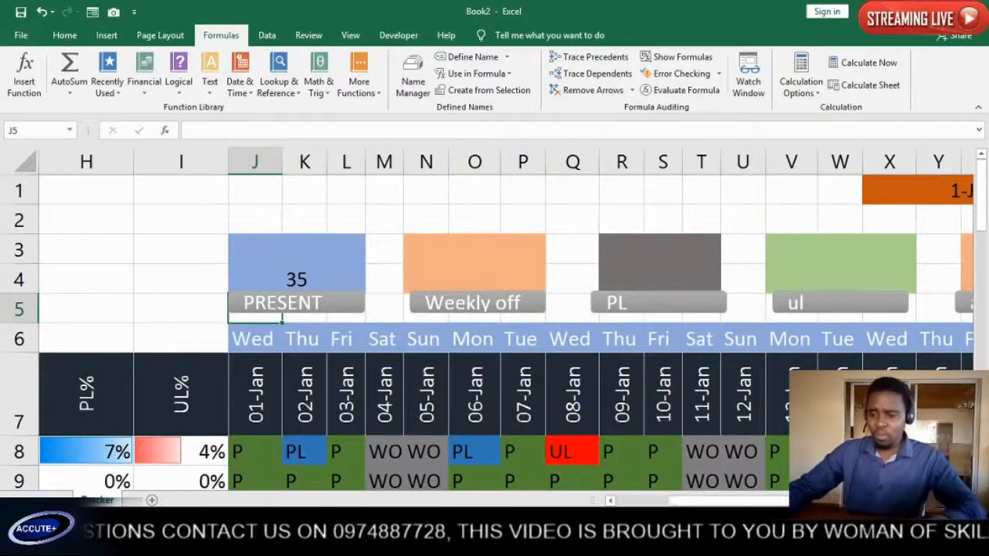
- Choose 02-Jan as the date in the X1 drop-down list
drag(761, 504, 778, 504)
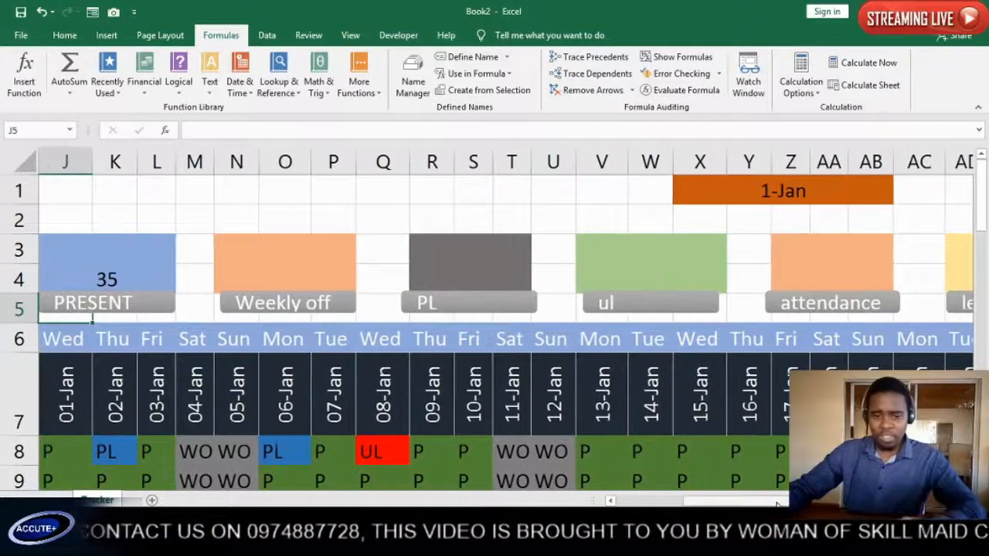
click(866, 198)
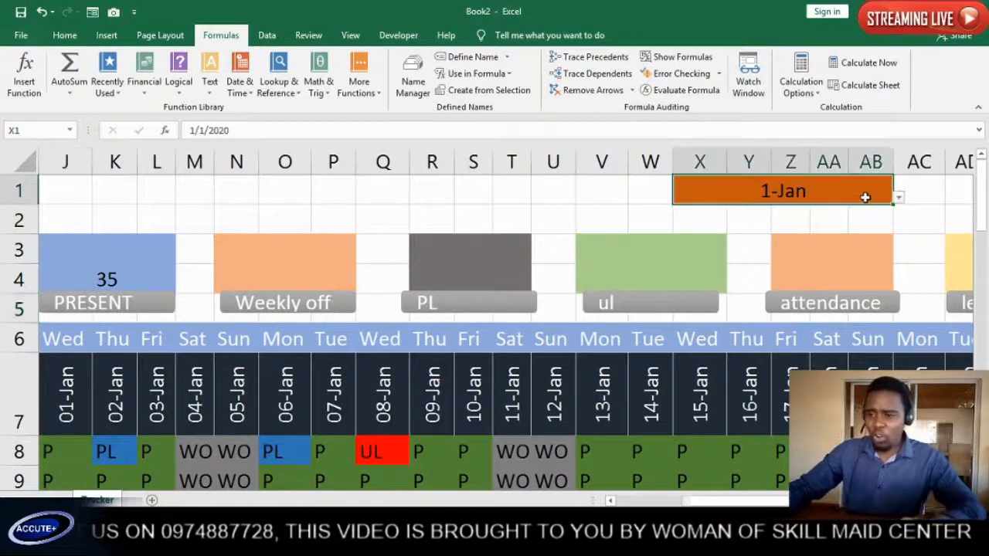
click(899, 198)
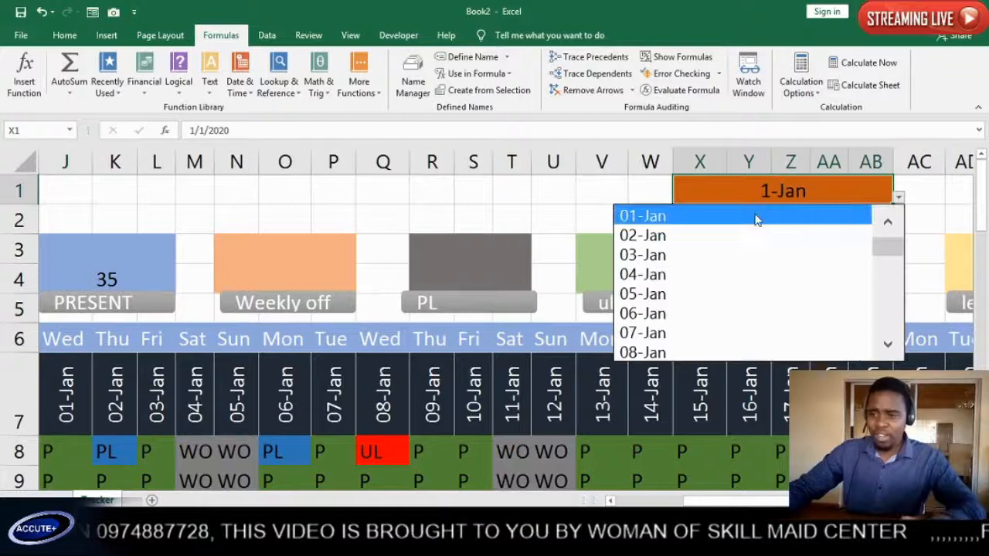
click(685, 235)
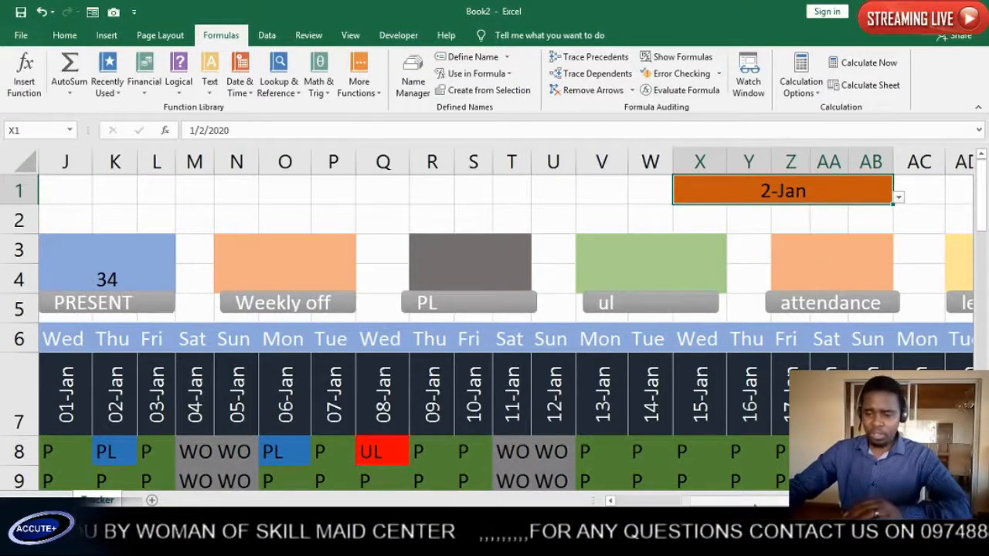
- Copy the PRESENT block's COUNTIFS formula into the Weekly off and PL summary blocks, pasting formulas only to keep their fill colors
scroll(507, 321, left, 5)
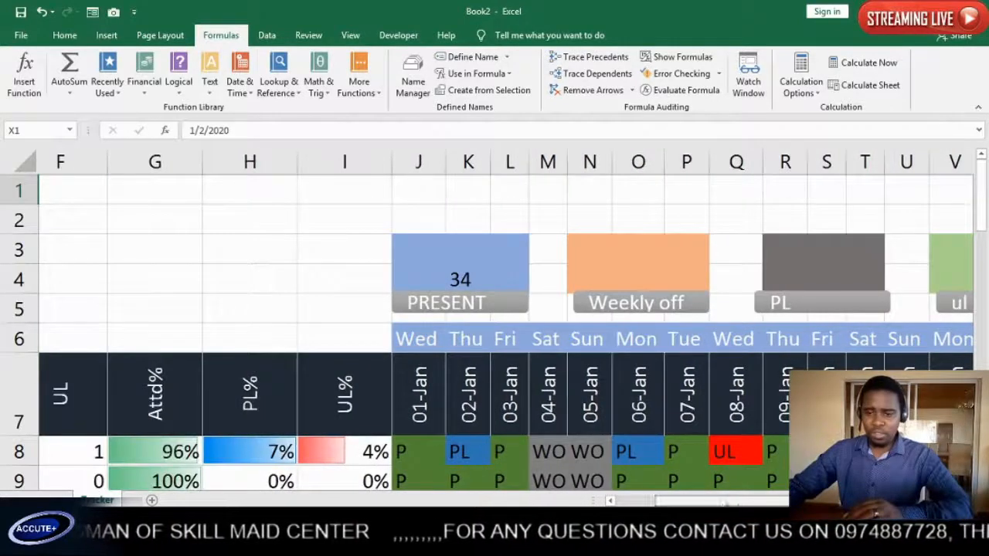
scroll(506, 321, left, 1)
click(510, 265)
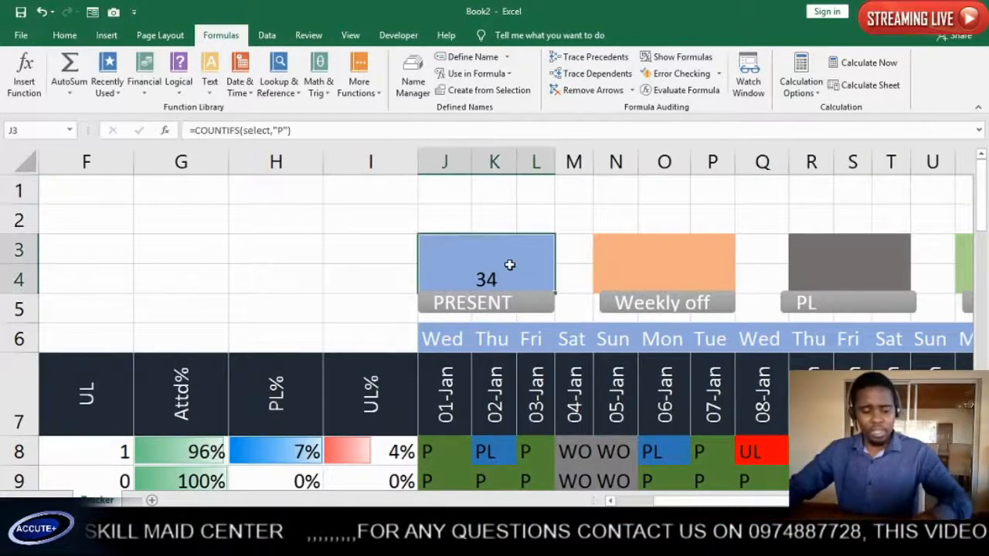
key(ctrl+c)
click(658, 274)
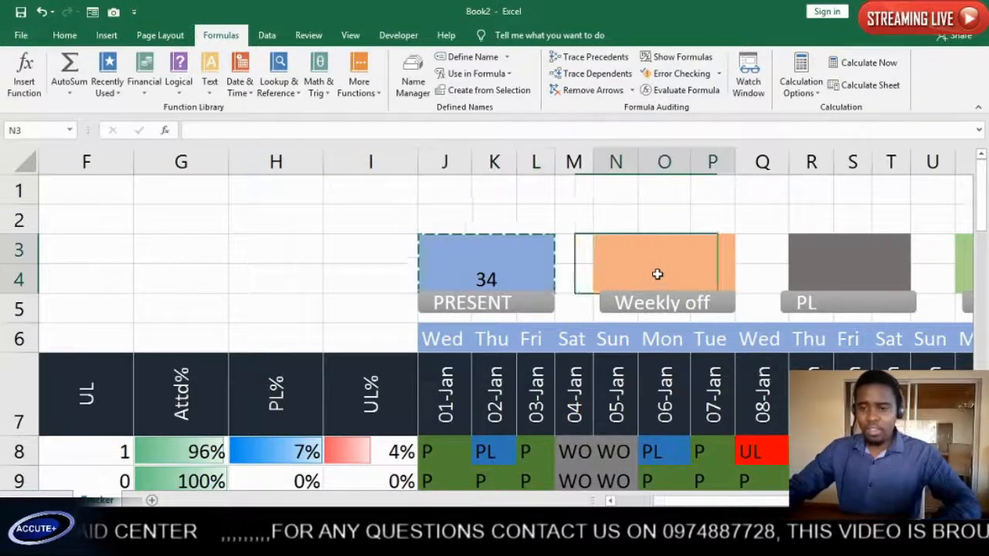
right_click(657, 274)
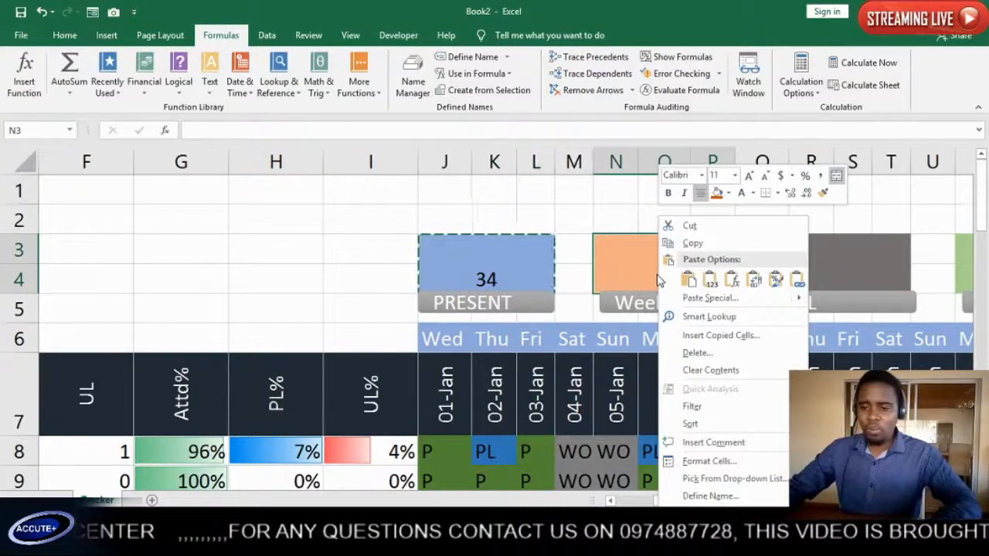
click(760, 284)
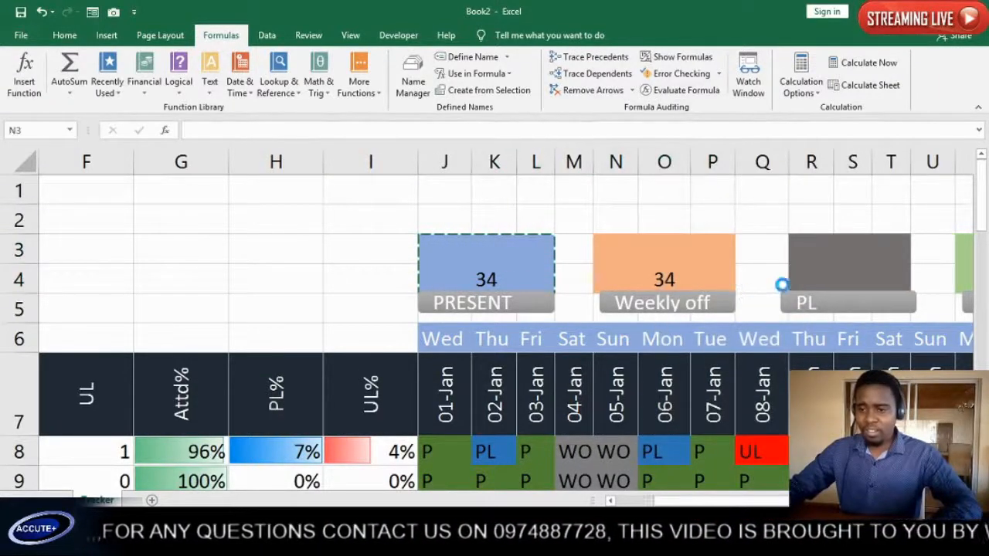
click(822, 269)
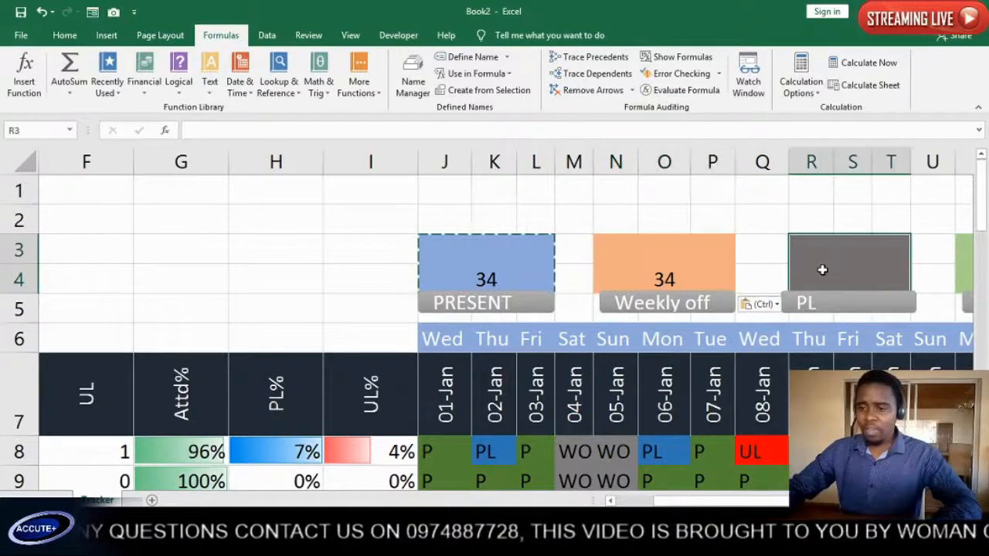
right_click(822, 269)
click(925, 281)
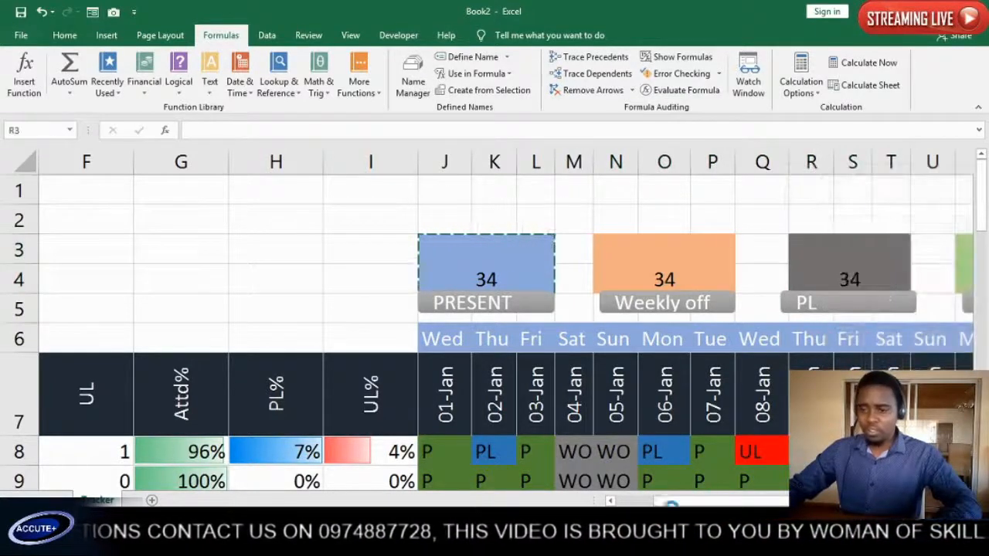
- Paste the copied PRESENT formula into the ul summary block as formulas only and end the copy mode
drag(670, 502, 716, 501)
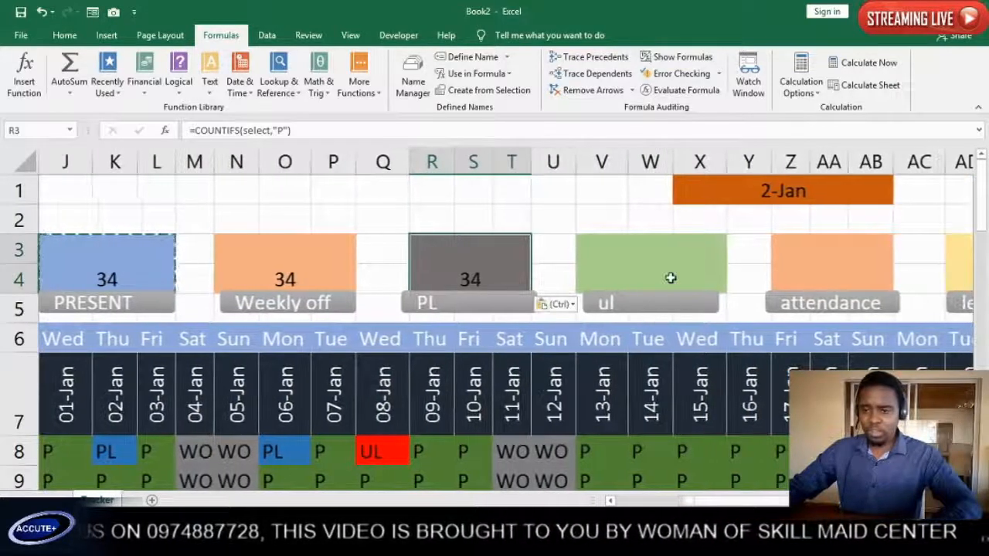
click(670, 278)
right_click(671, 278)
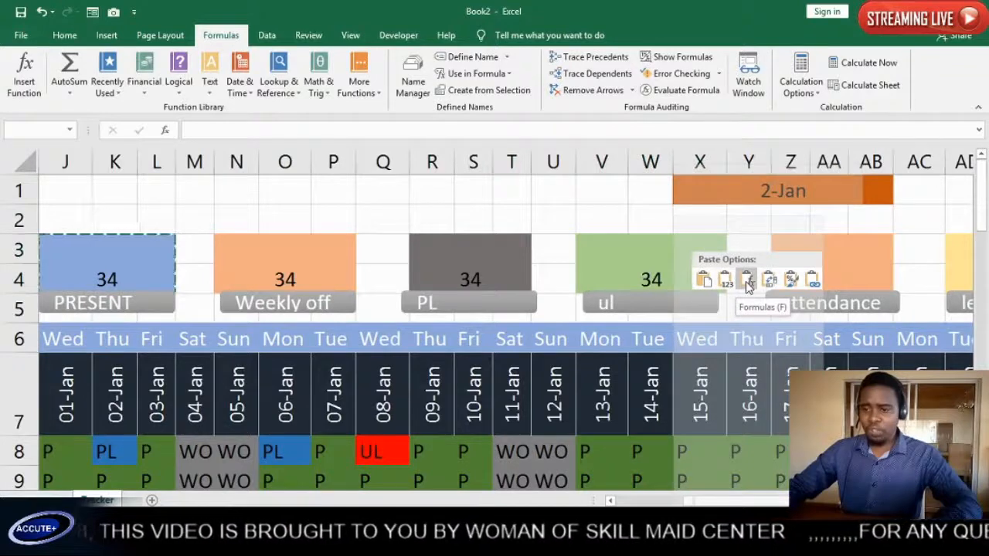
click(748, 282)
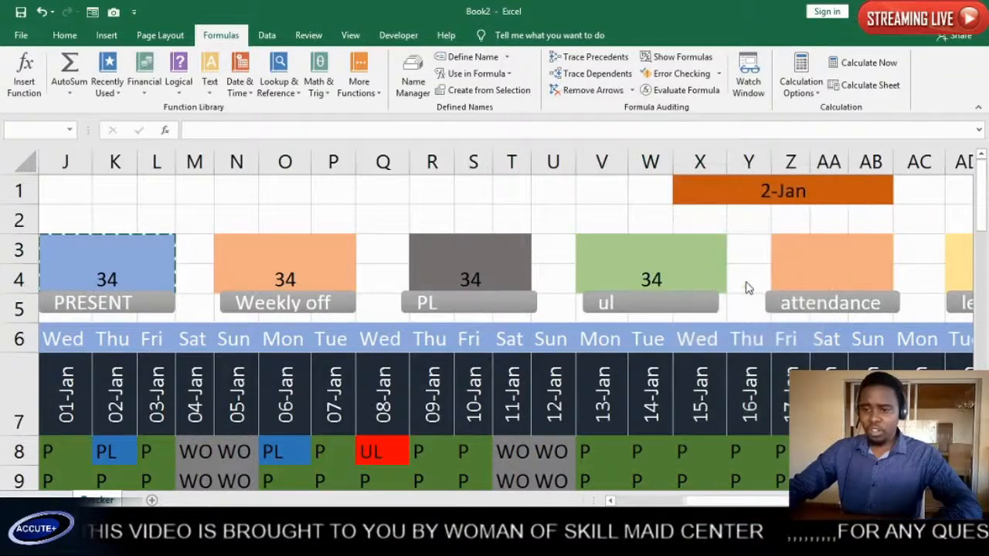
click(811, 273)
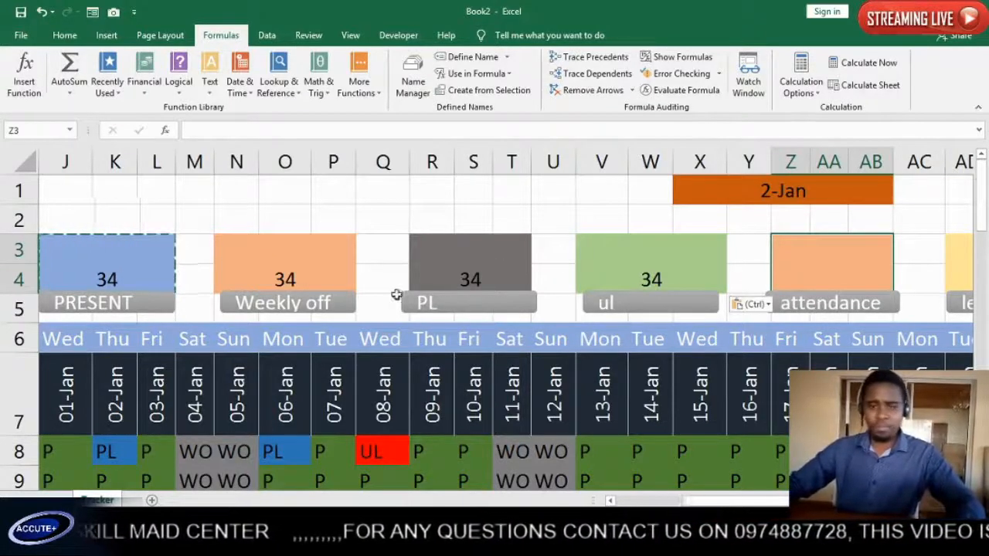
key(Escape)
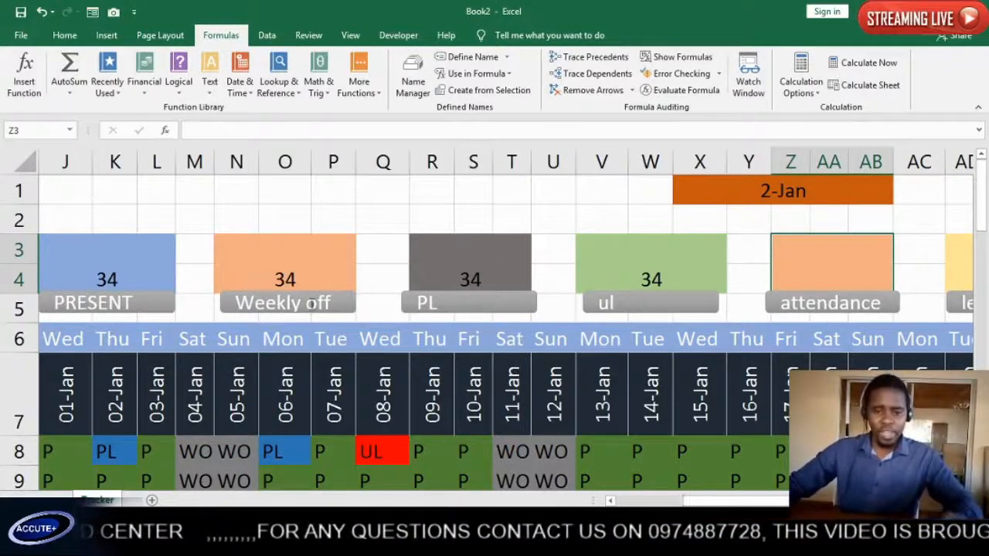
- Change the criterion in the Weekly off block's formula so it reads =COUNTIFS(select,"wo")
click(296, 280)
double_click(297, 279)
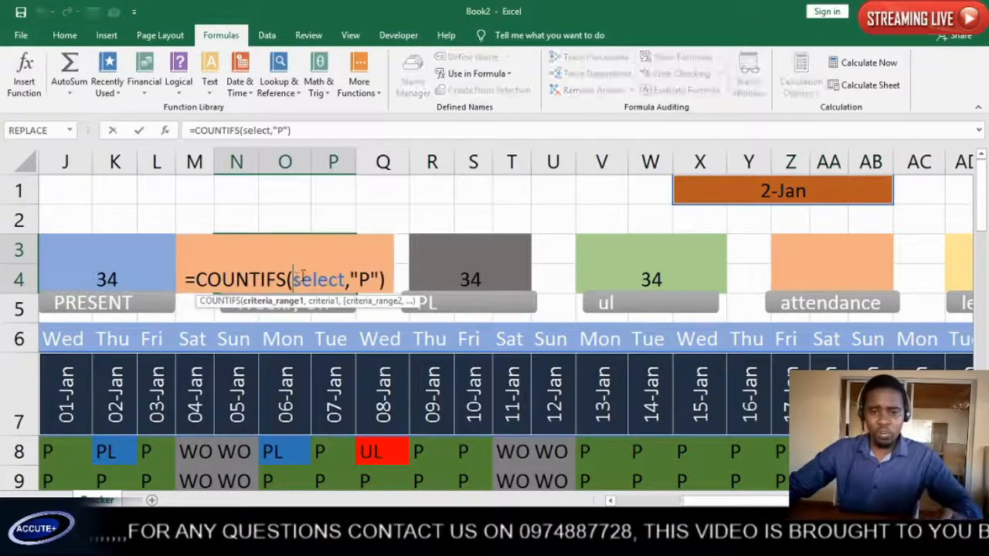
click(371, 280)
key(BackSpace)
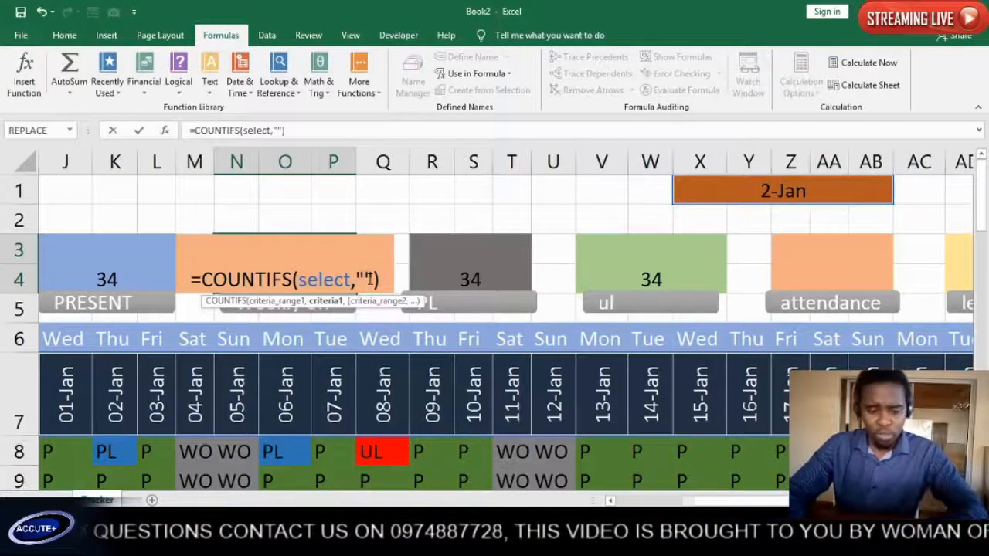
text(w)
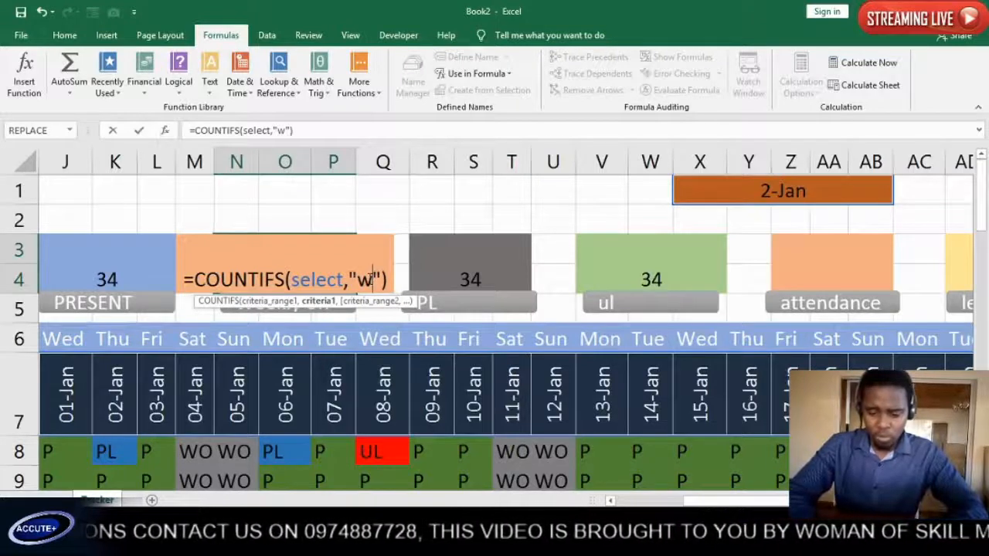
text(o)
key(Return)
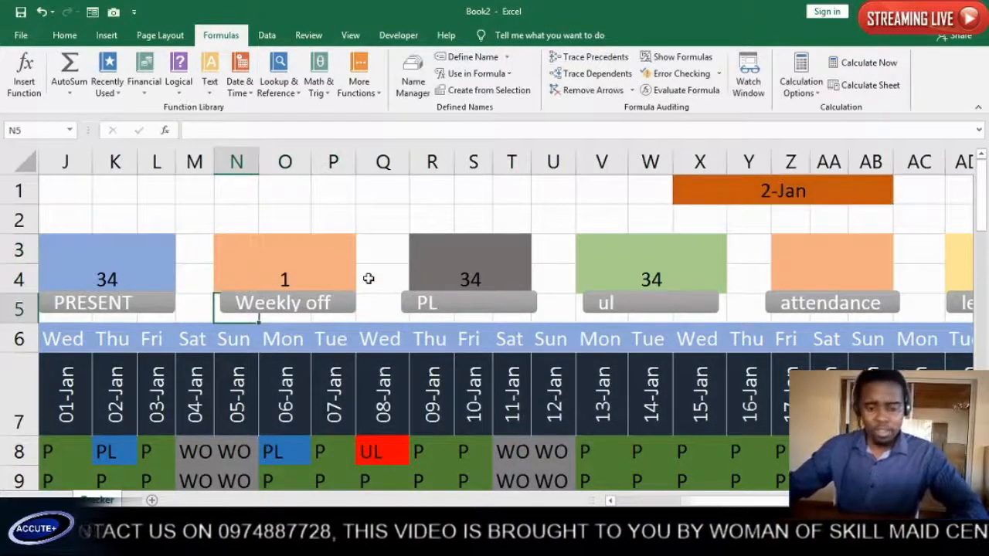
scroll(125, 449, down, 2)
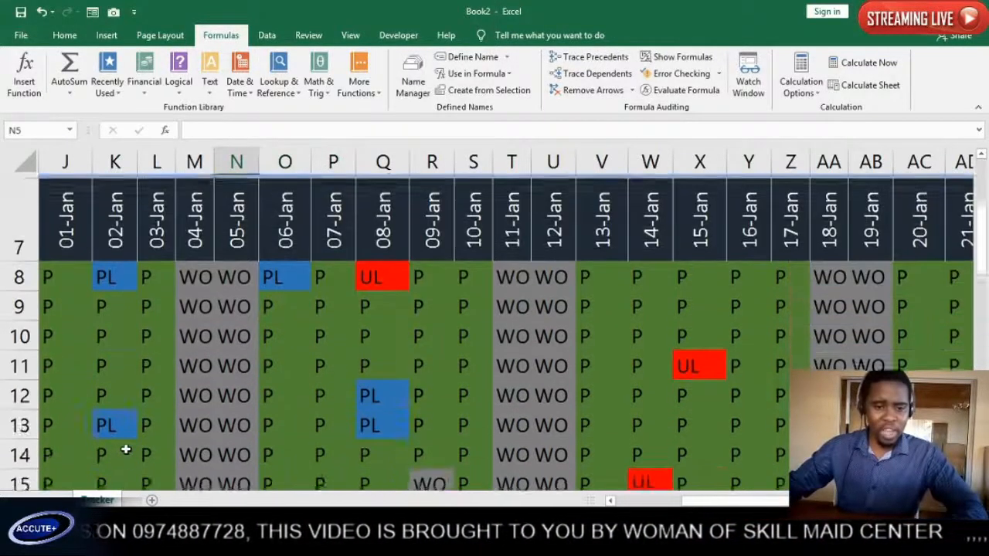
scroll(126, 450, down, 5)
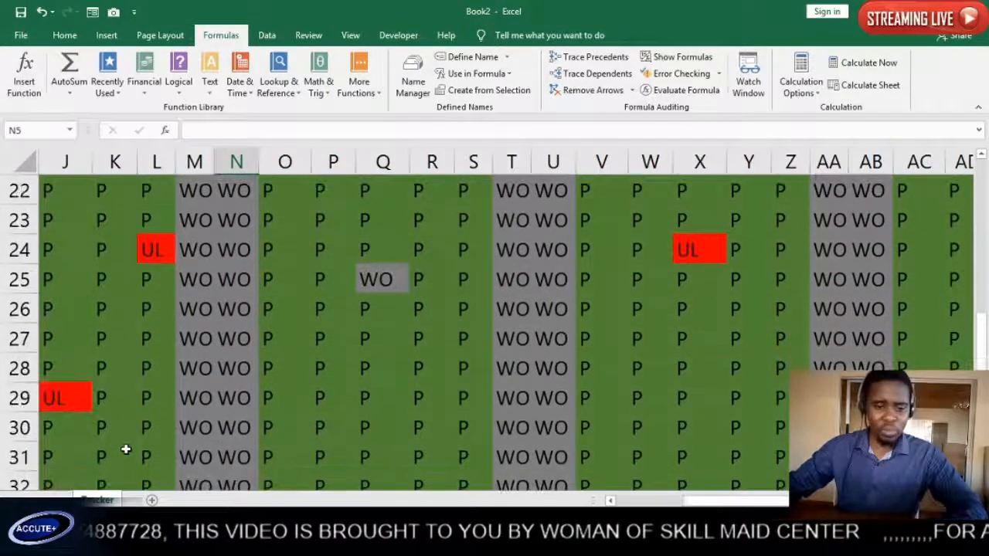
scroll(106, 337, up, 2)
scroll(317, 294, up, 4)
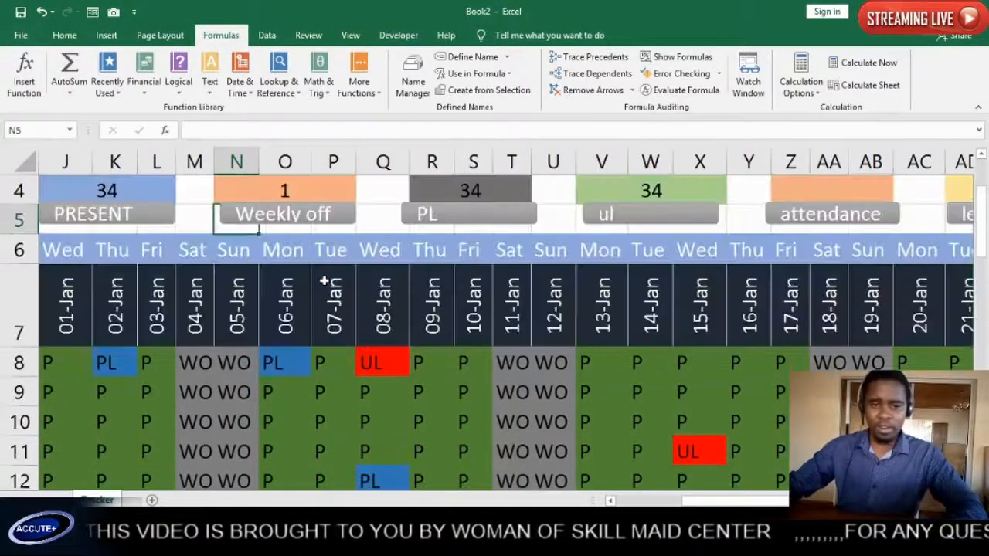
scroll(324, 282, up, 1)
click(474, 280)
double_click(485, 275)
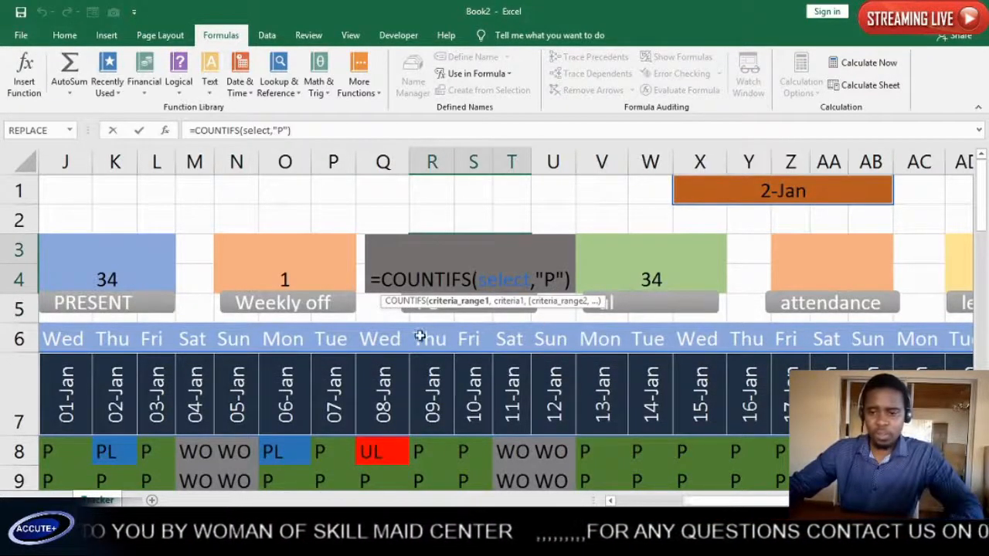
click(380, 321)
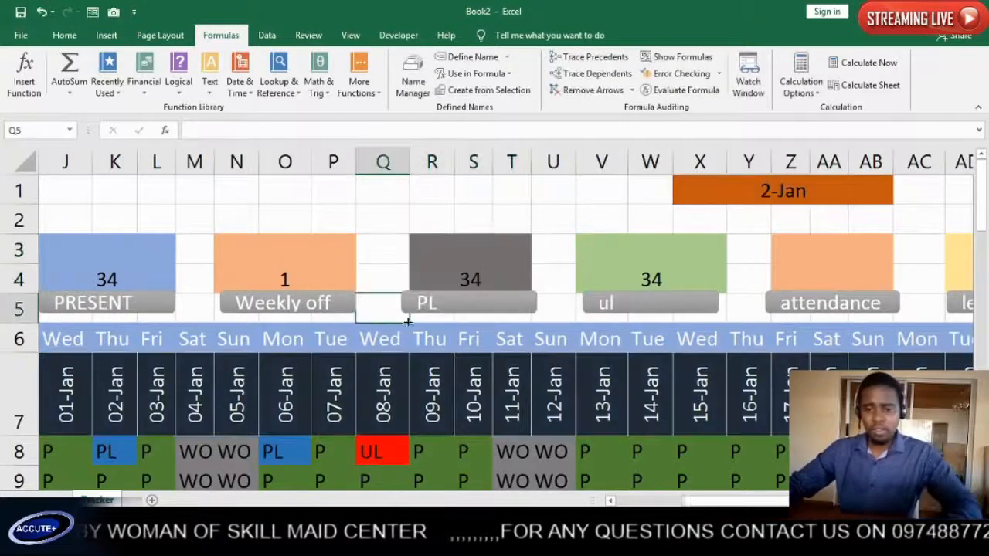
- Change the criterion in the PL block's formula so it reads =COUNTIFS(select,"PL")
click(481, 285)
double_click(510, 275)
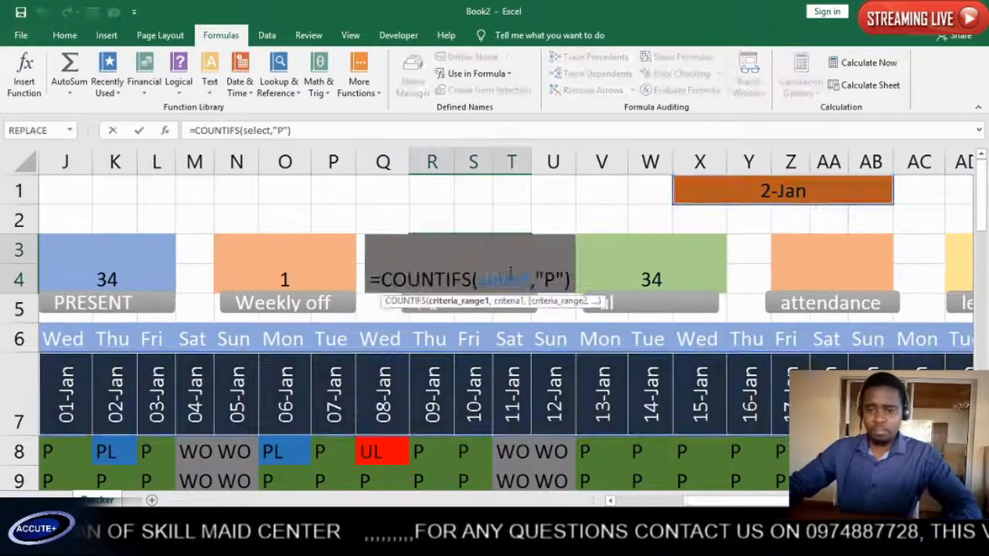
click(552, 280)
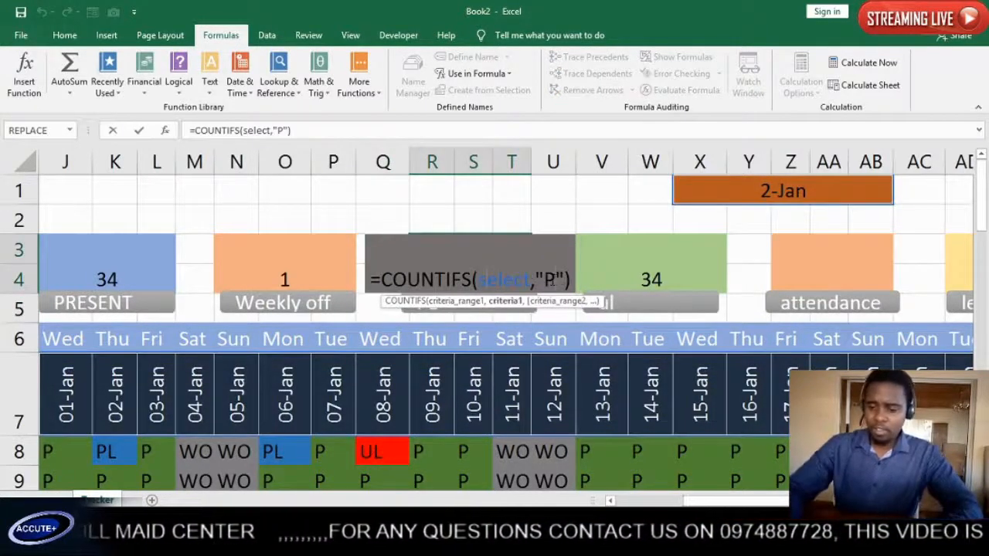
key(BackSpace)
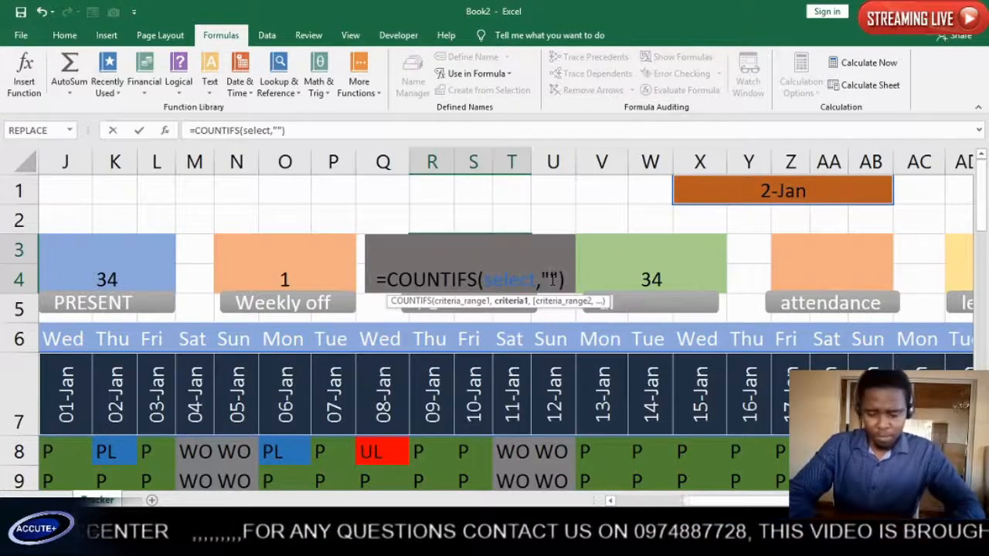
text(PL)
key(Return)
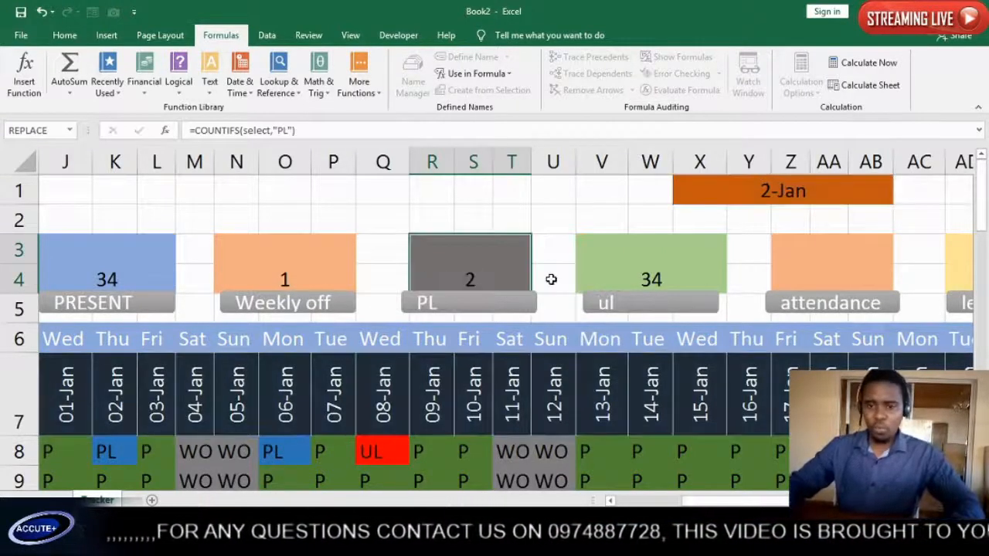
- Change the criterion in the ul block's formula so it reads =COUNTIFS(select,"UL")
double_click(697, 272)
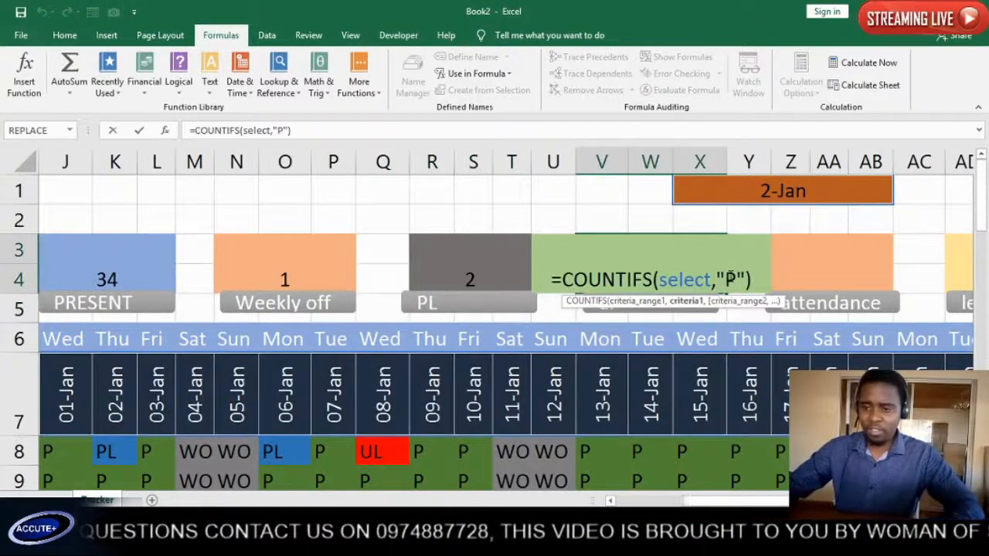
double_click(729, 279)
text(U)
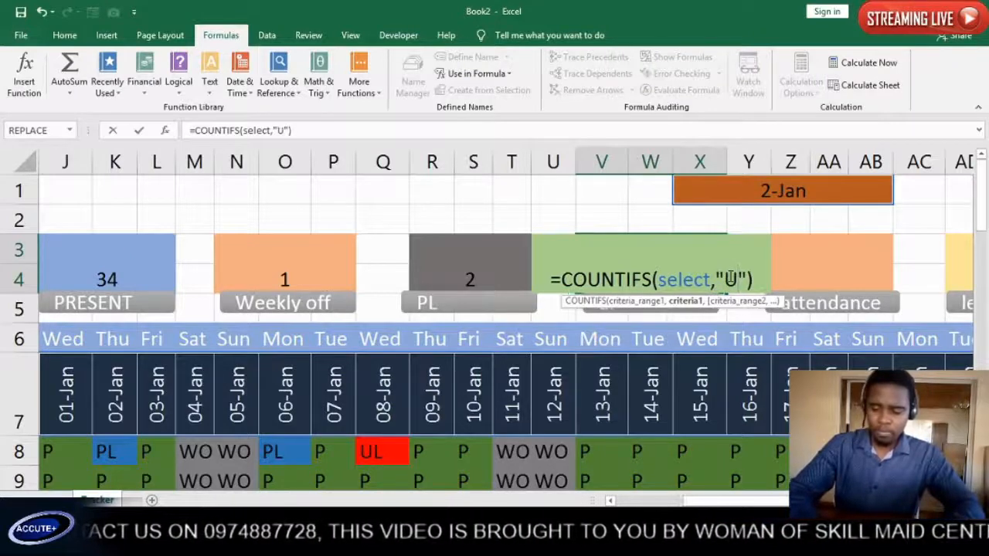
text(L)
key(Return)
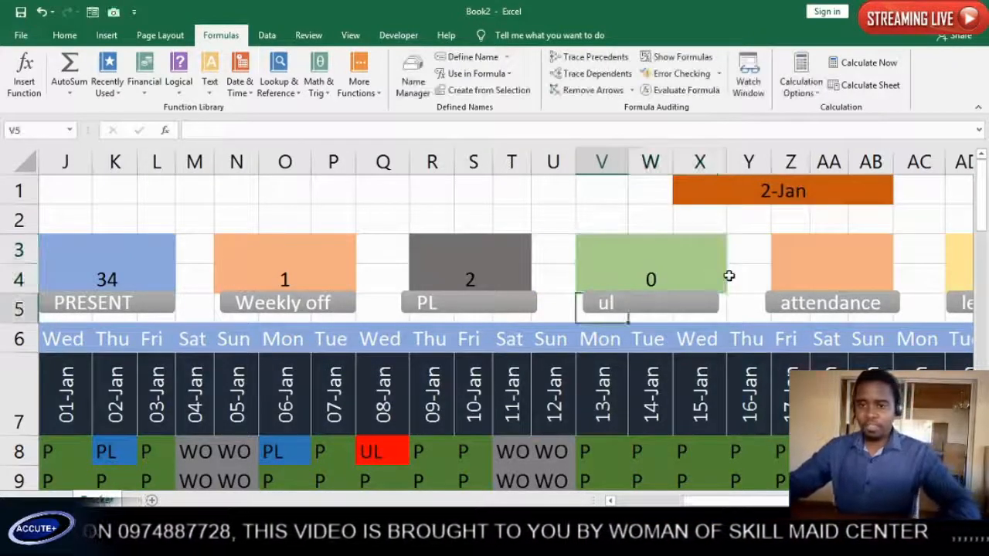
- Choose 1-Jan as the date in the X1 drop-down list
scroll(486, 316, down, 1)
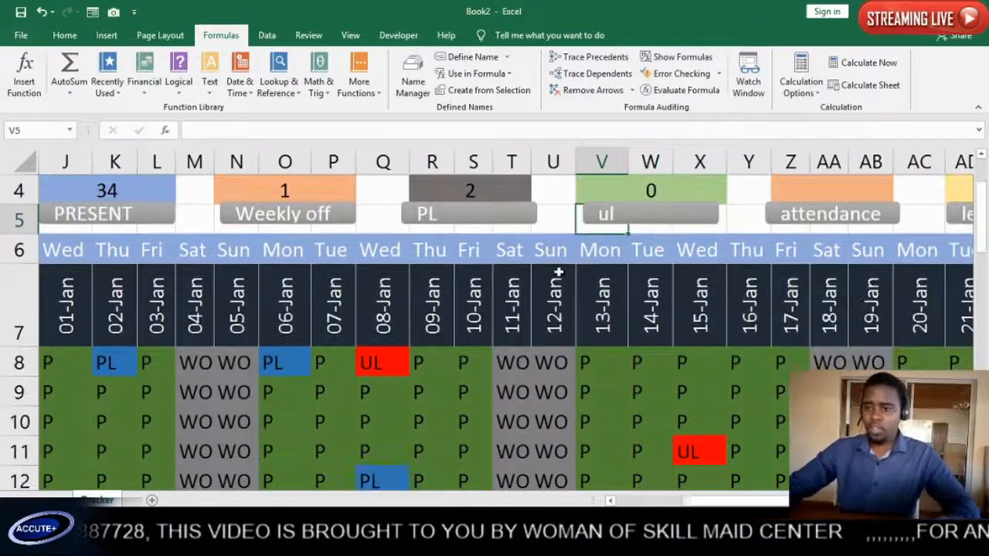
scroll(811, 230, up, 1)
click(849, 183)
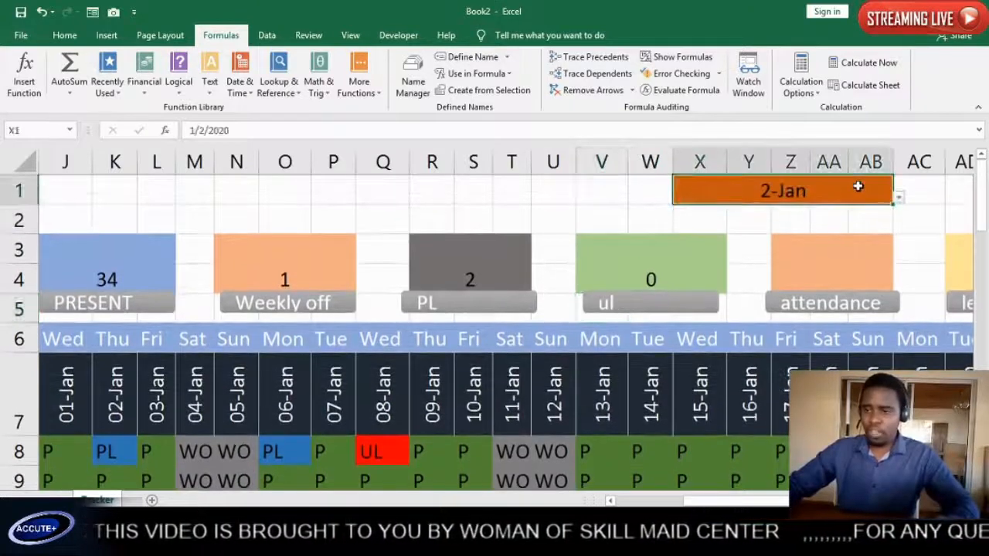
click(899, 198)
click(695, 219)
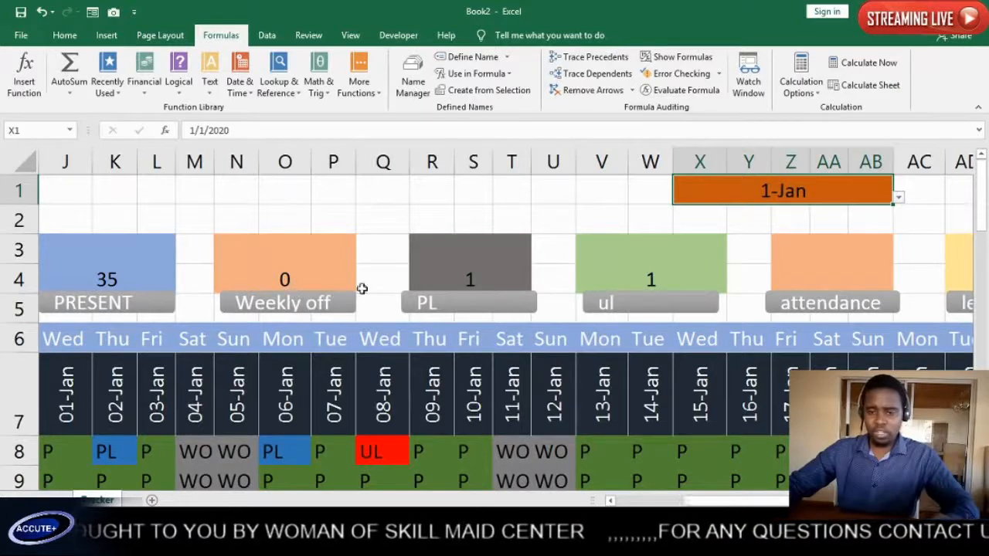
- Set the 01-Jan attendance status in cell J14 to WO from its drop-down list
scroll(477, 323, down, 2)
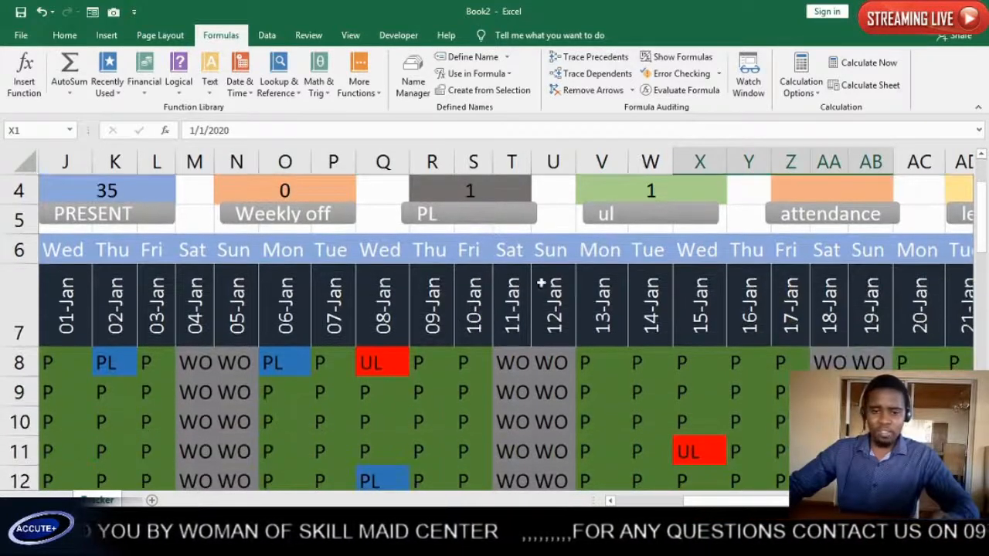
click(60, 427)
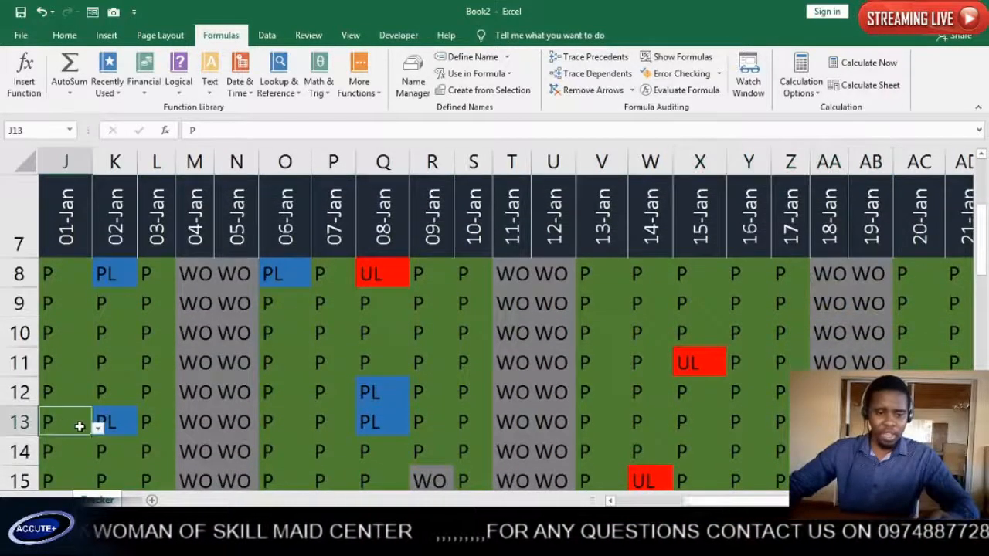
click(68, 462)
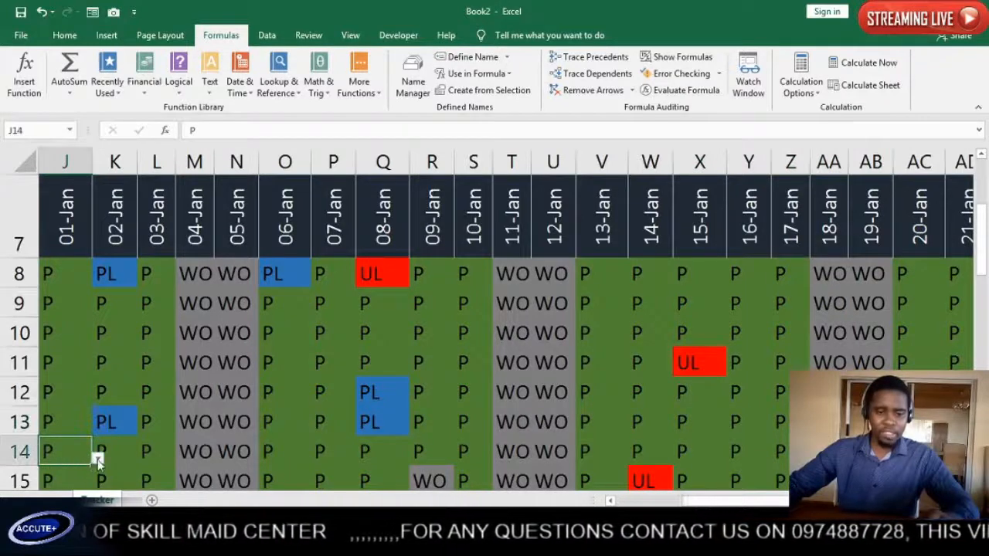
click(98, 459)
click(30, 391)
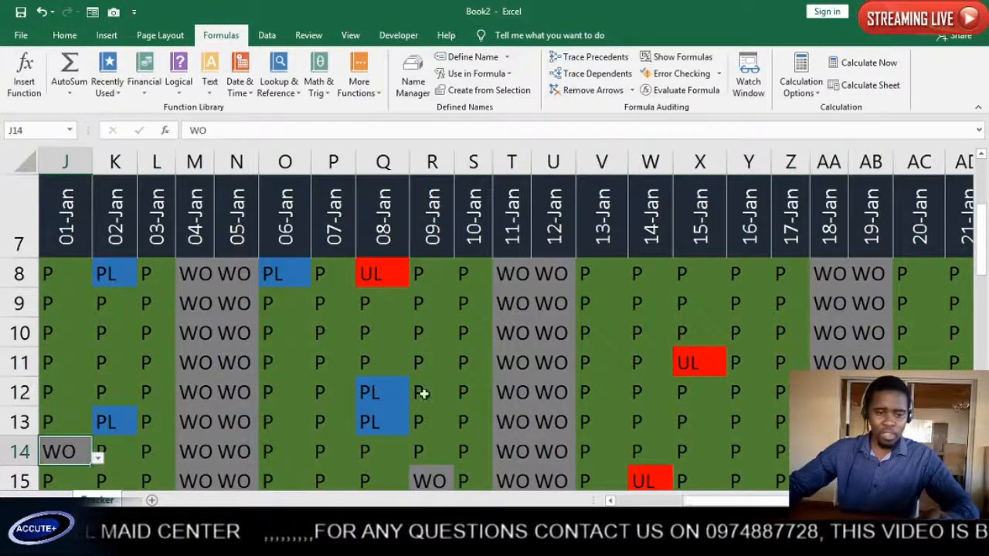
- Review the summary blocks for 1-Jan from PRESENT through leave, with the empty attendance block selected
scroll(550, 395, up, 2)
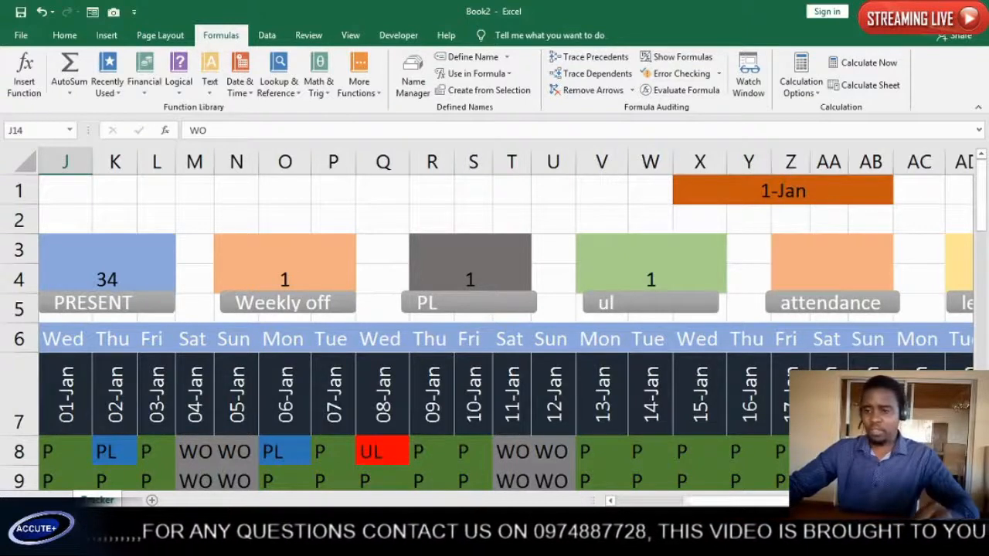
scroll(725, 479, down, 1)
scroll(725, 479, up, 1)
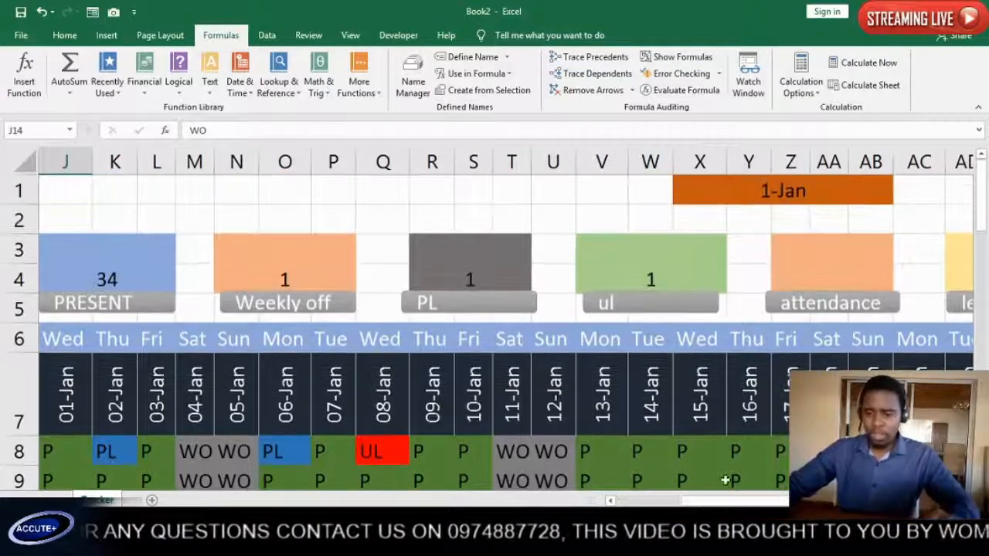
scroll(725, 504, right, 3)
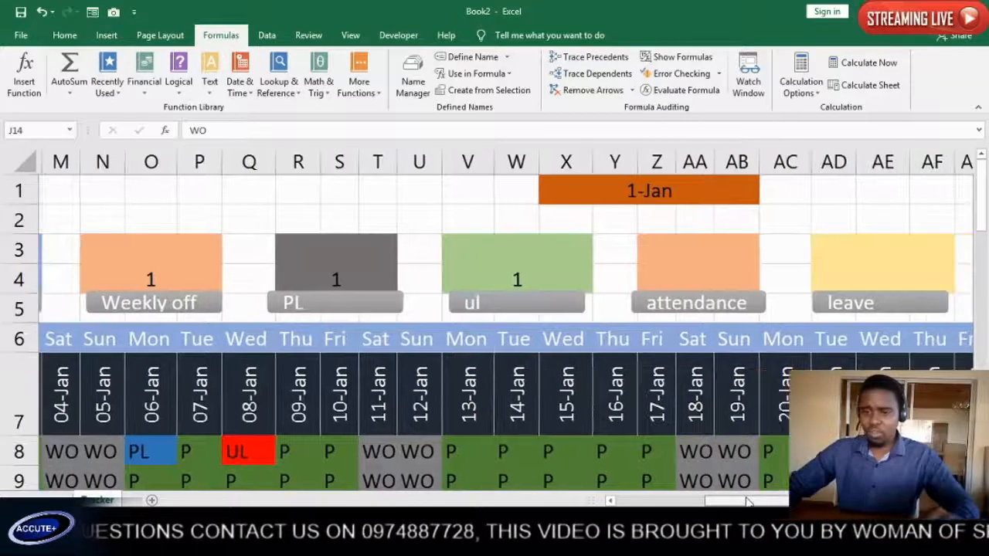
click(703, 247)
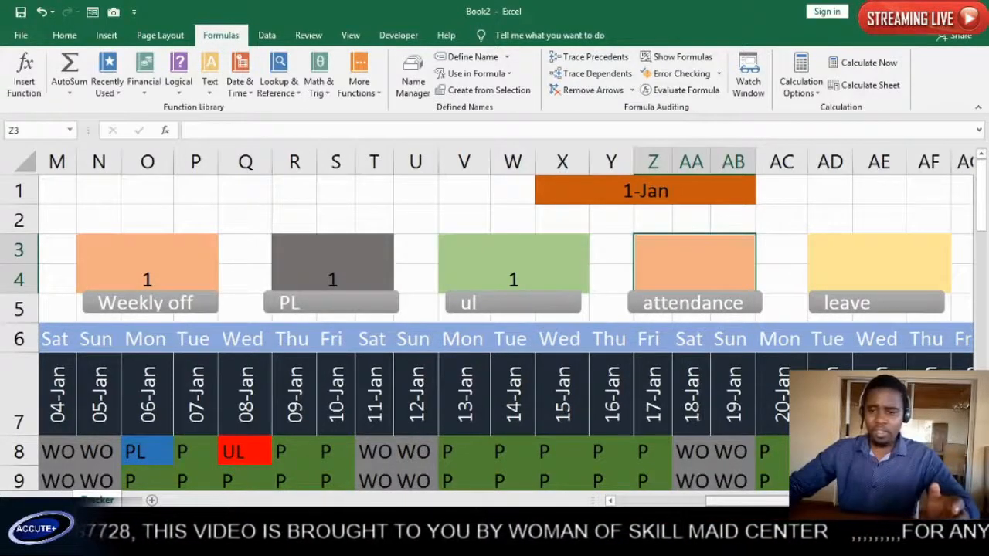
scroll(495, 321, left, 3)
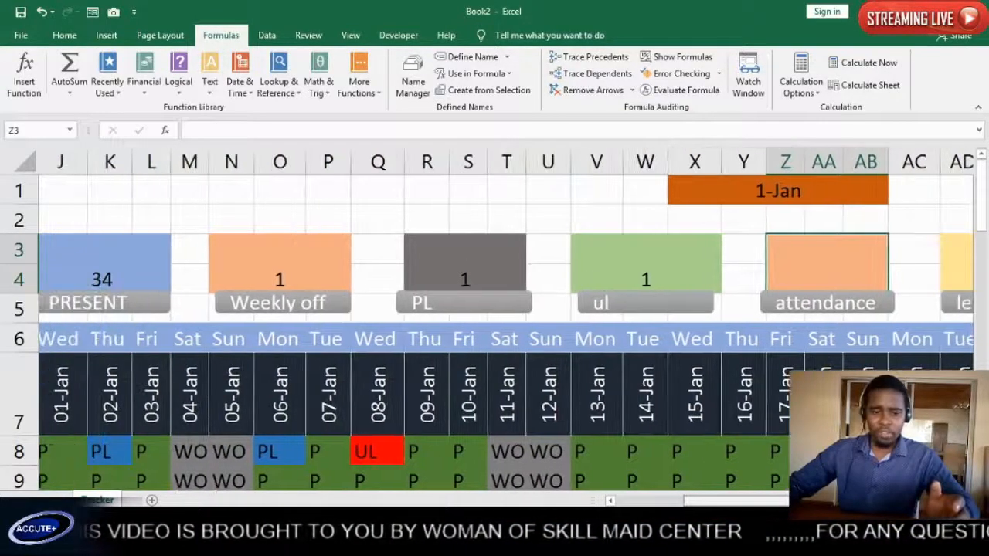
scroll(495, 320, left, 3)
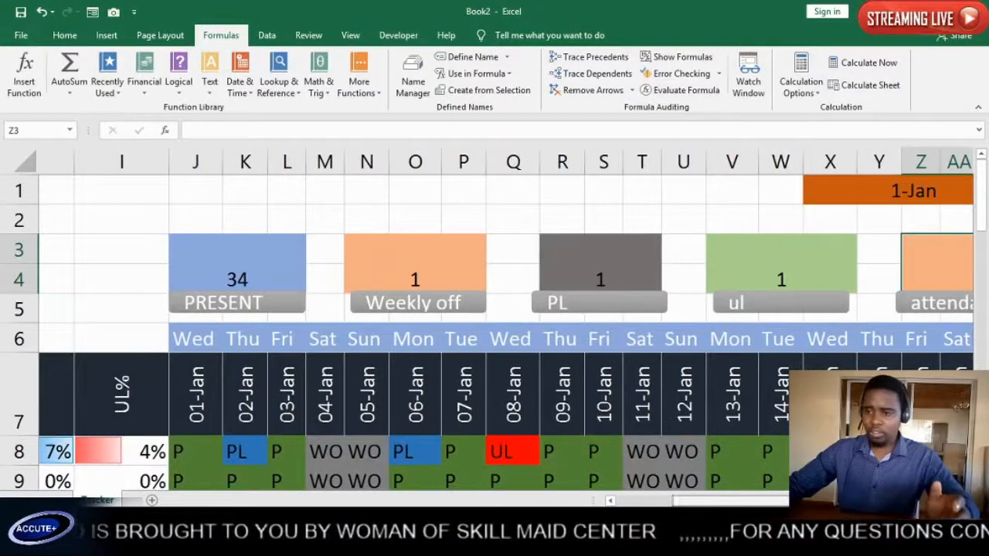
scroll(495, 321, right, 1)
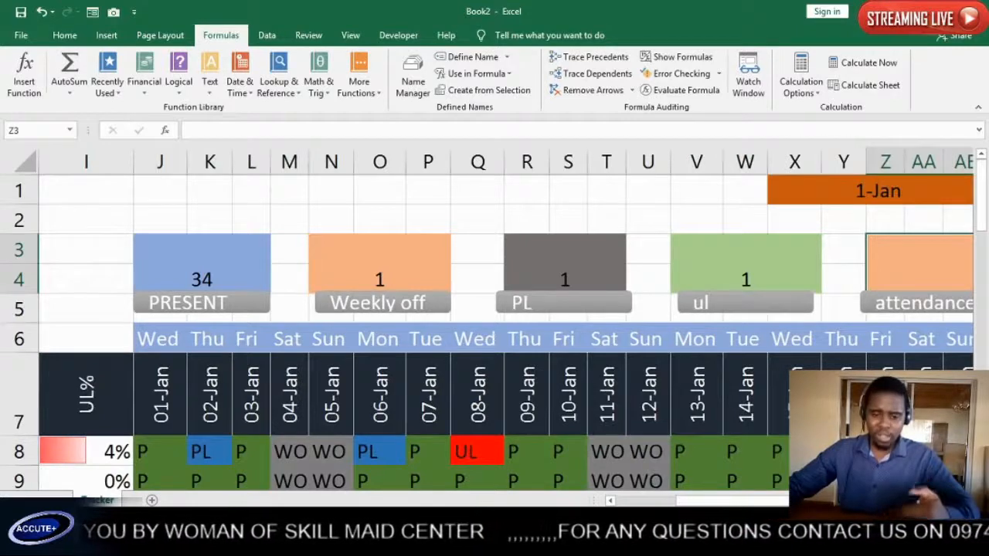
- Check the statuses down the 01-Jan column against the PRESENT, Weekly off, PL and ul blocks
scroll(498, 464, down, 1)
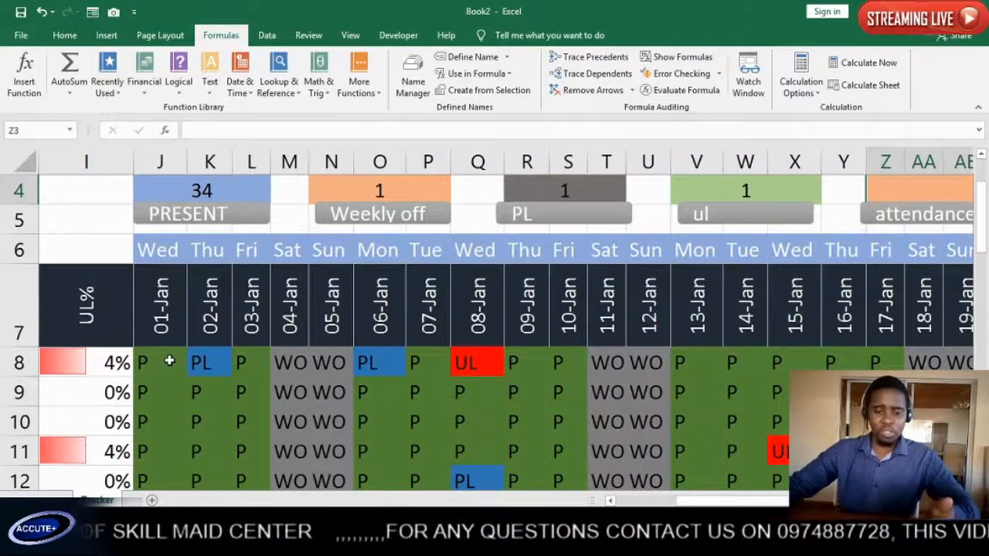
scroll(165, 360, down, 1)
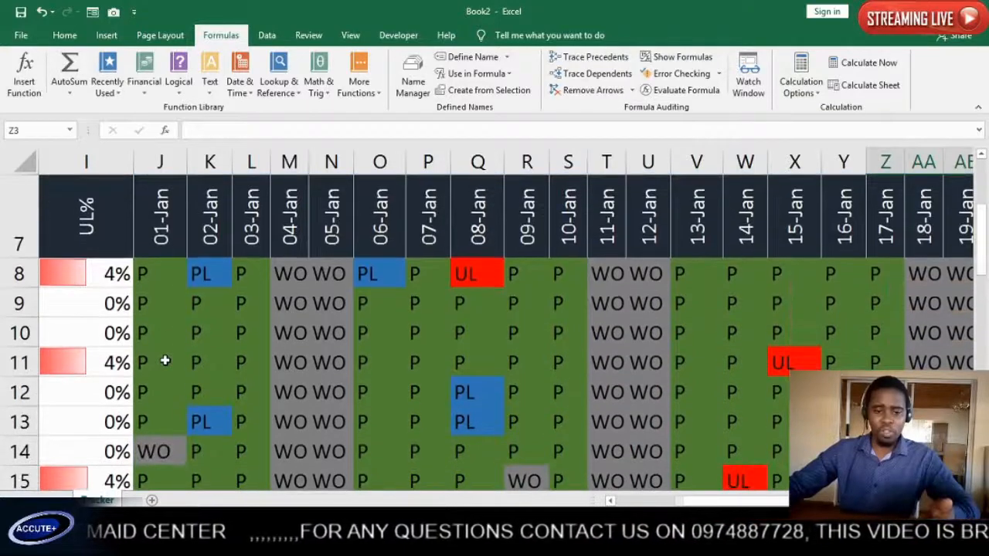
scroll(165, 361, down, 1)
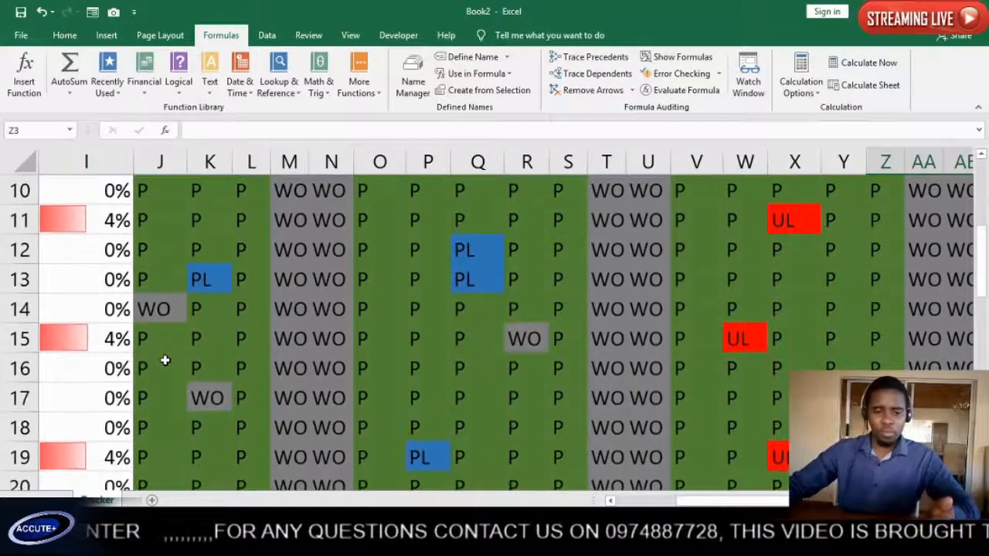
scroll(165, 361, down, 4)
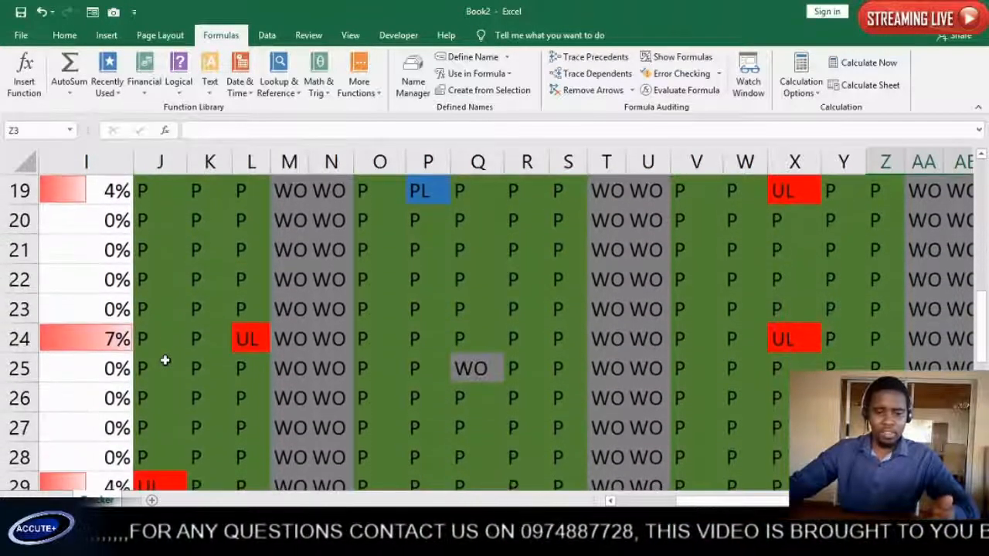
scroll(164, 360, down, 1)
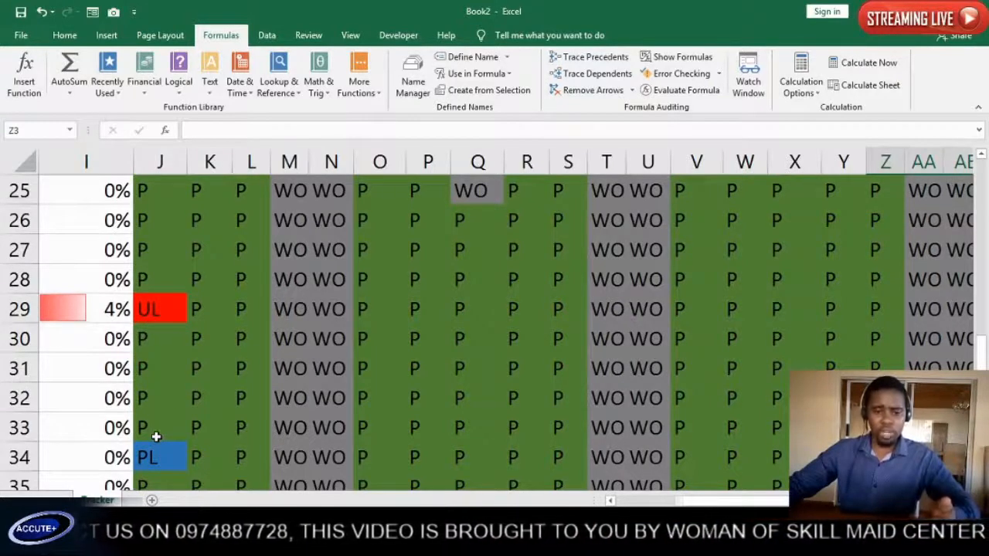
scroll(156, 436, up, 1)
scroll(156, 433, down, 4)
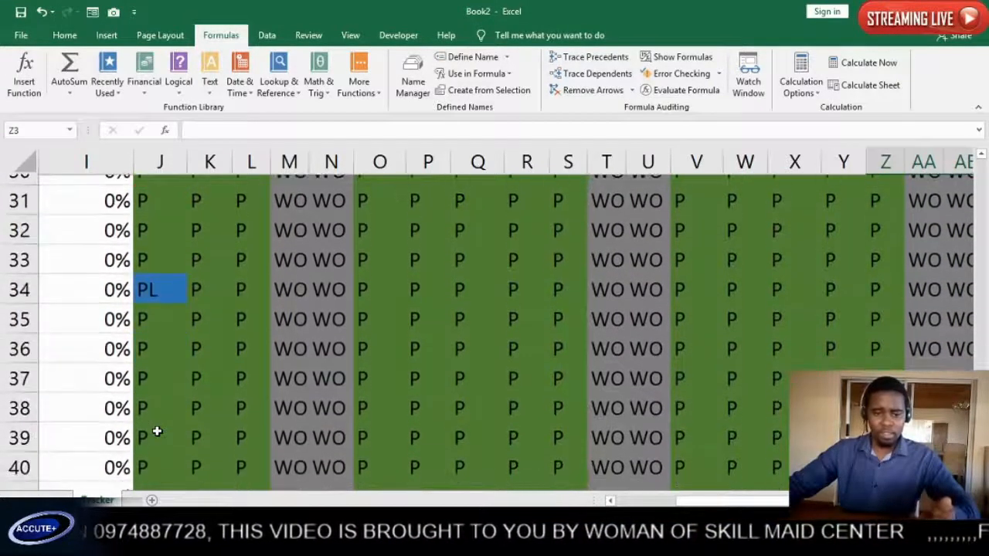
scroll(156, 431, up, 4)
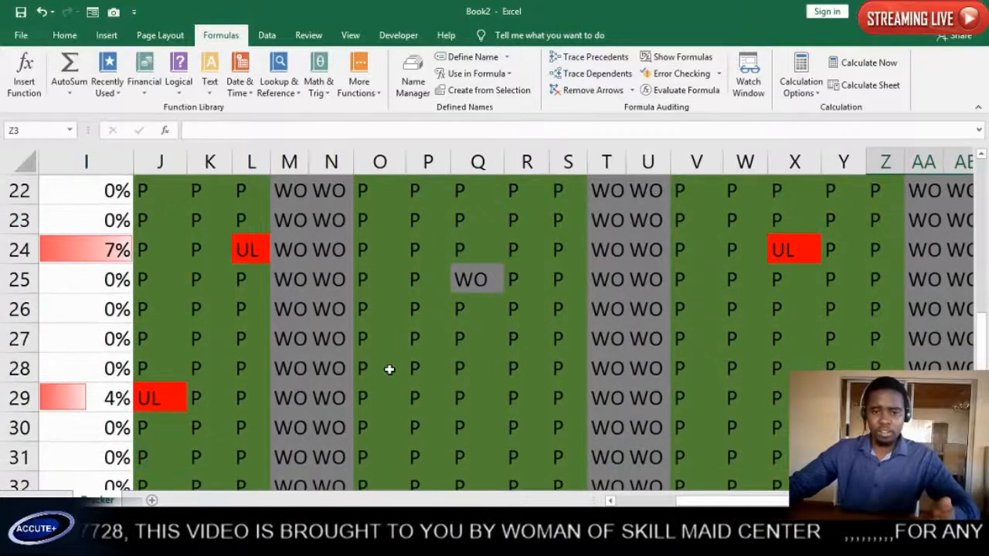
scroll(845, 325, up, 7)
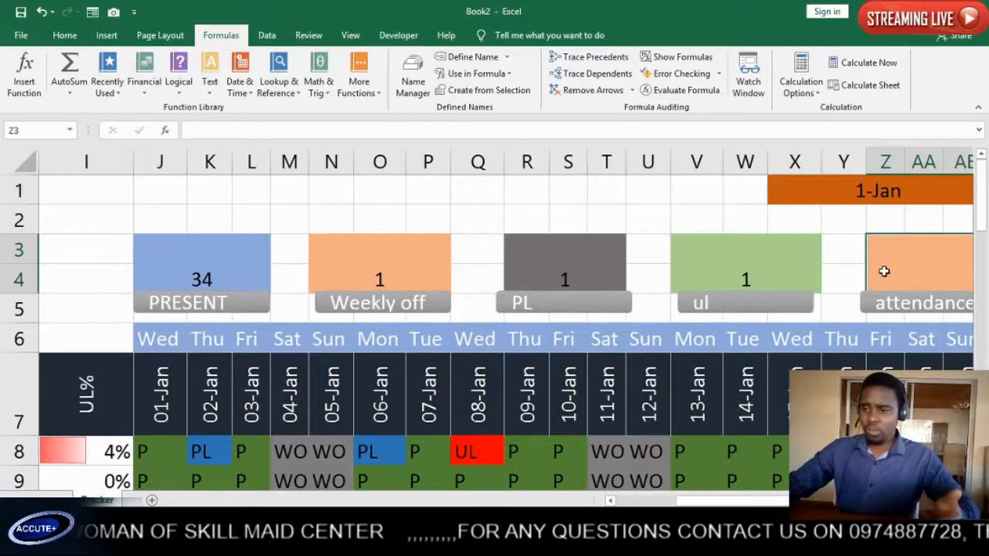
- Enter the formula =J3/(J3+V3) in the attendance block at Z3 to divide present by present plus unplanned leave
text(=)
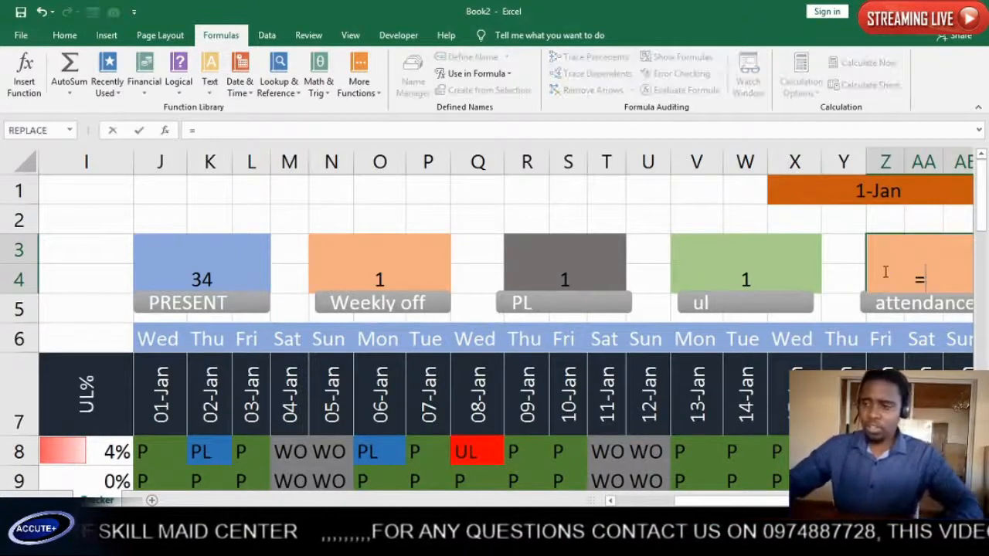
click(246, 266)
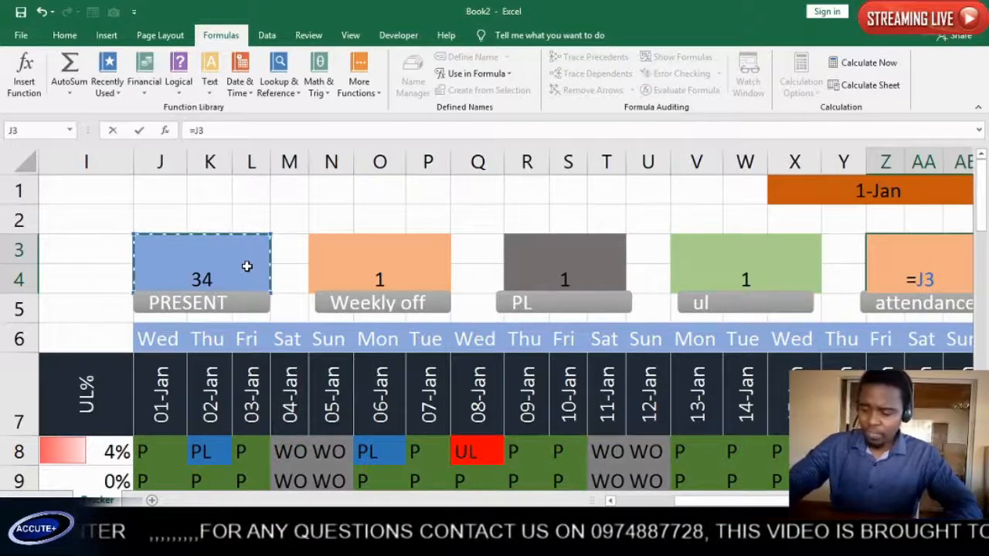
text(/)
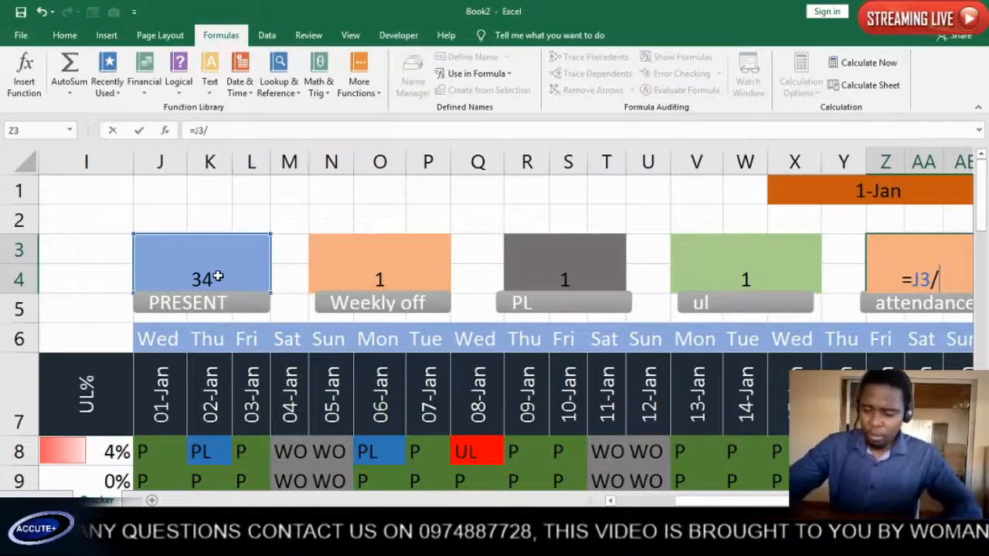
text(()
click(218, 277)
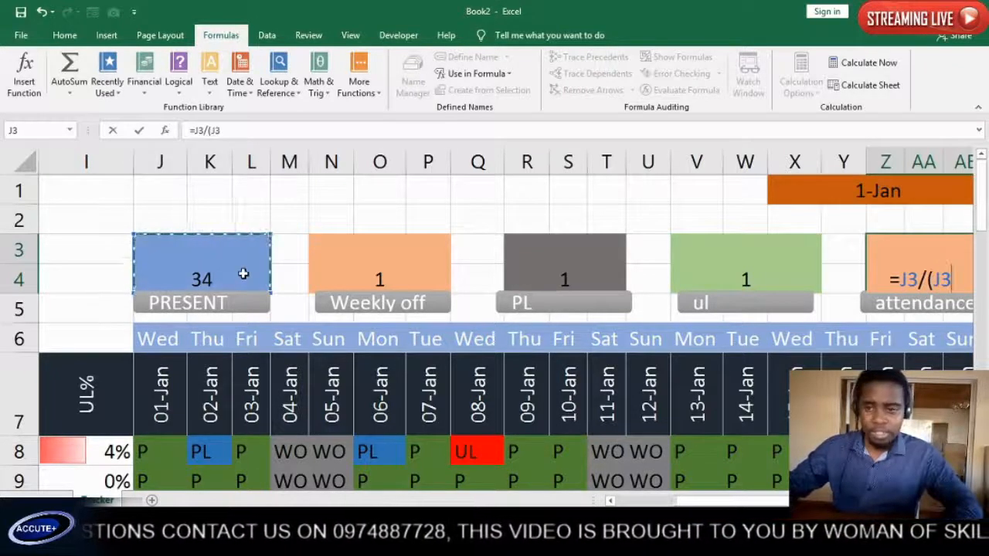
text(+)
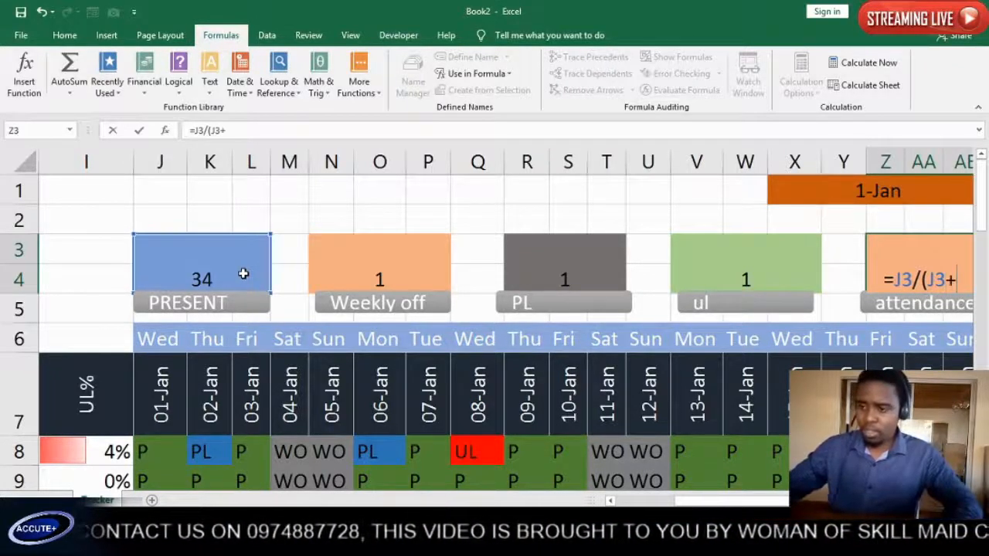
click(781, 263)
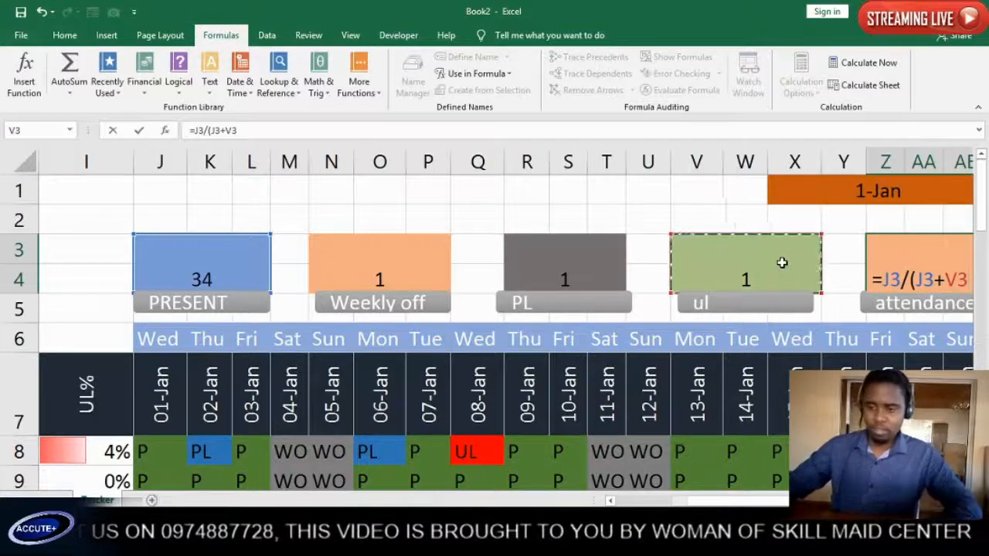
text())
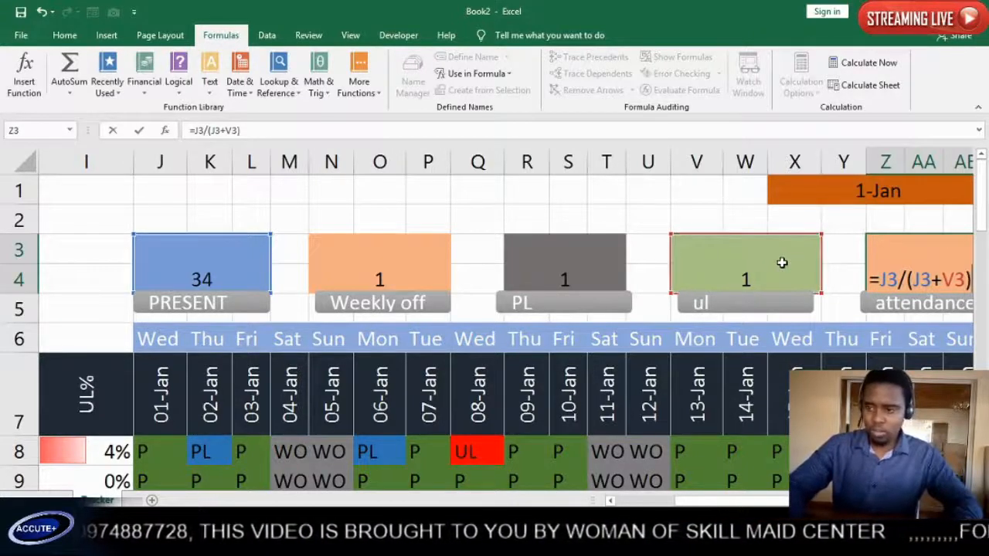
key(Return)
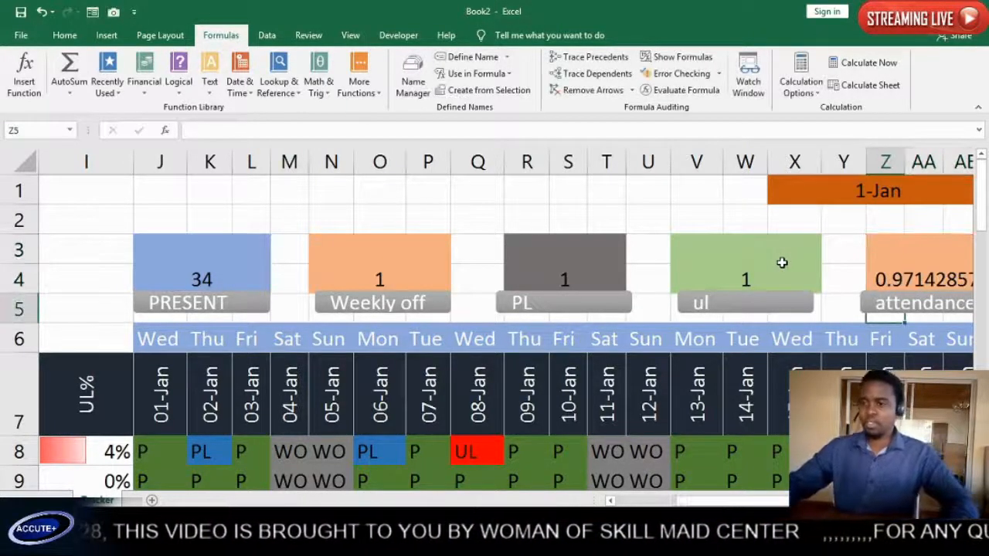
- Format the attendance block's result as a percentage with 1 decimal place
click(898, 266)
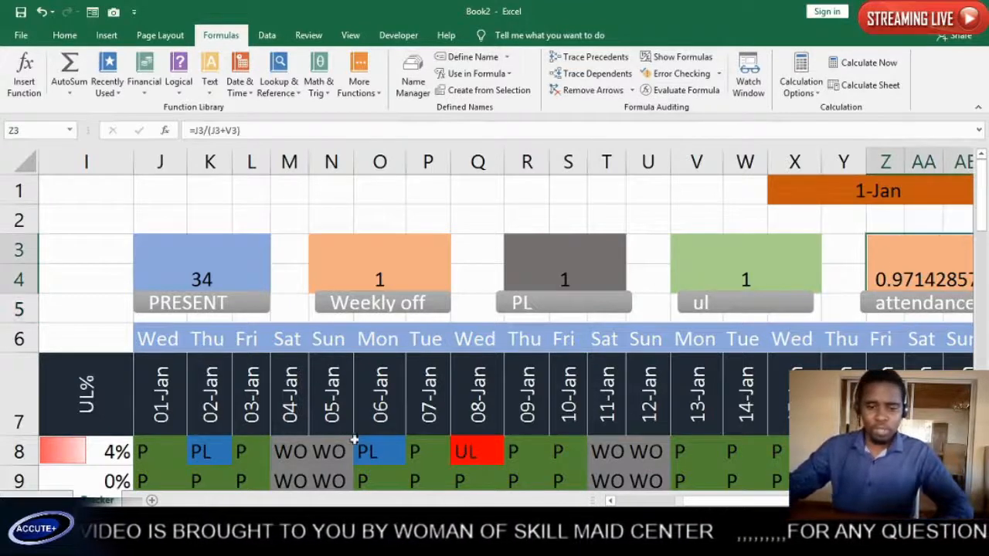
click(114, 451)
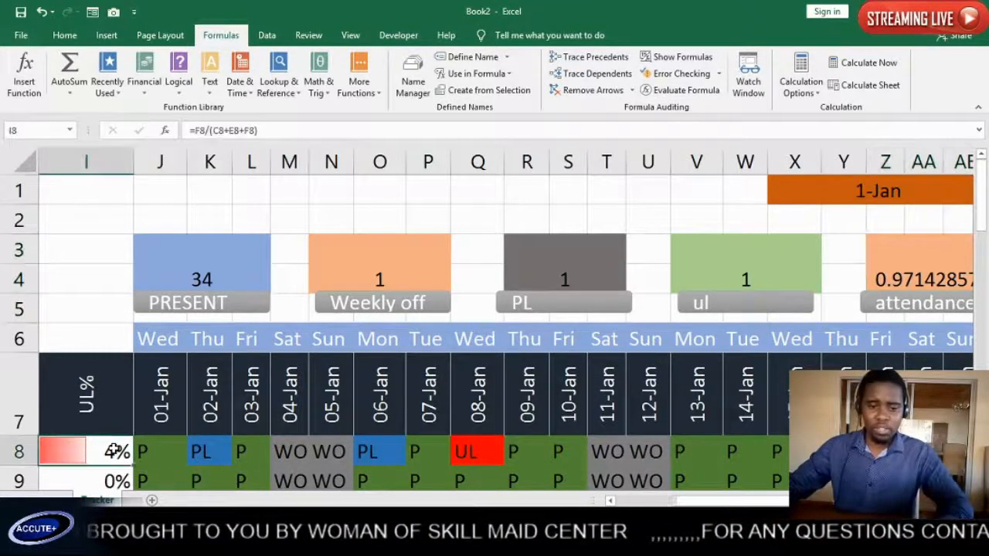
click(908, 269)
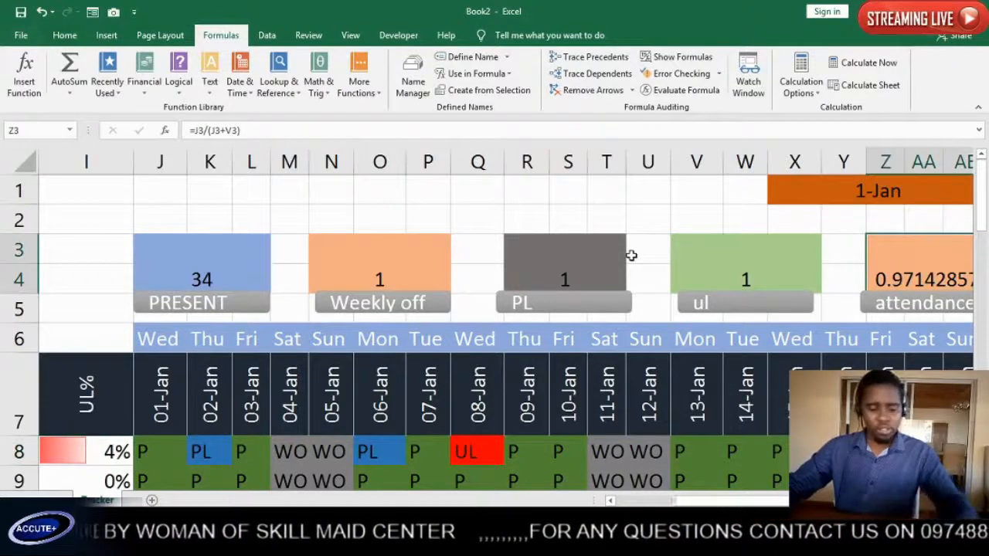
key(ctrl+1)
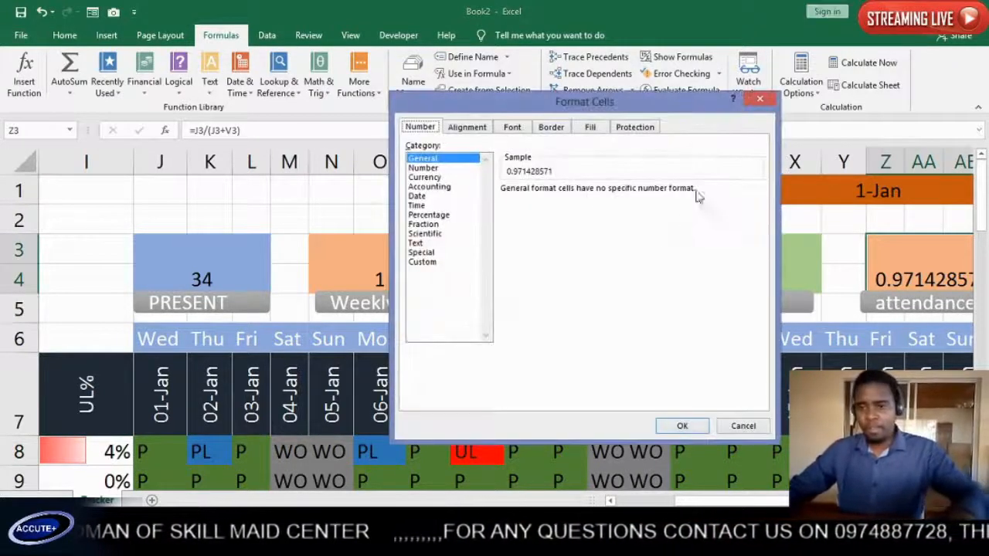
click(429, 215)
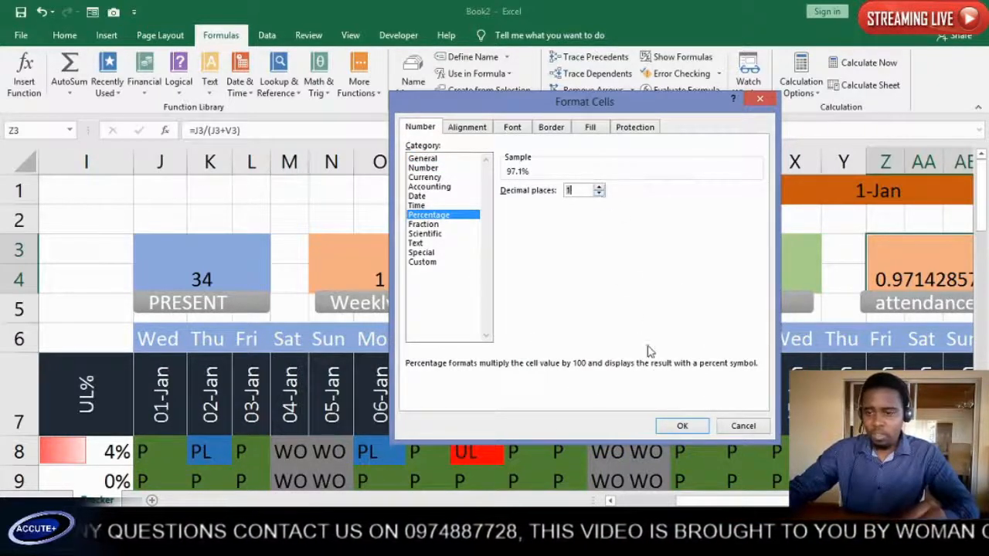
click(682, 426)
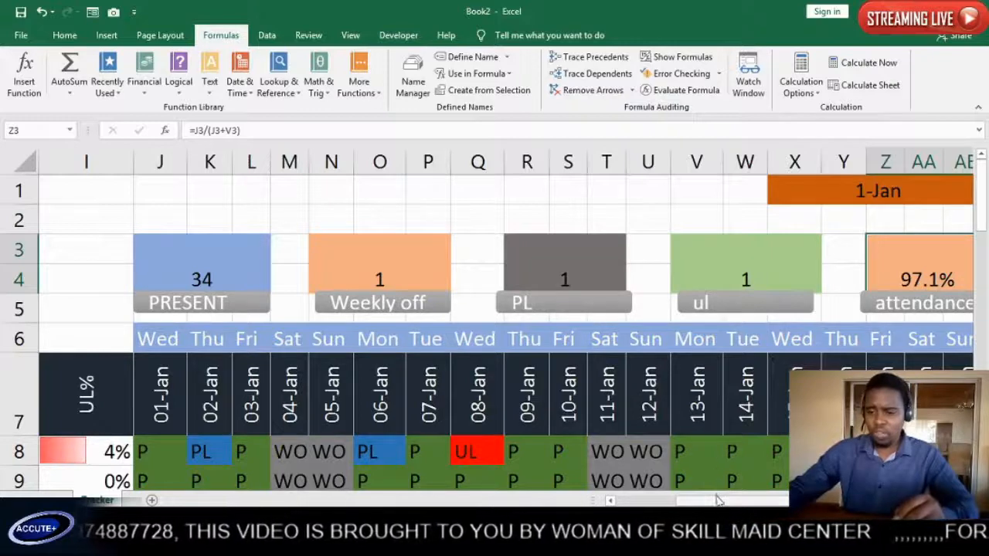
- Shift the leave label slightly beneath the yellow block and open its text for editing
drag(717, 500, 746, 501)
click(863, 256)
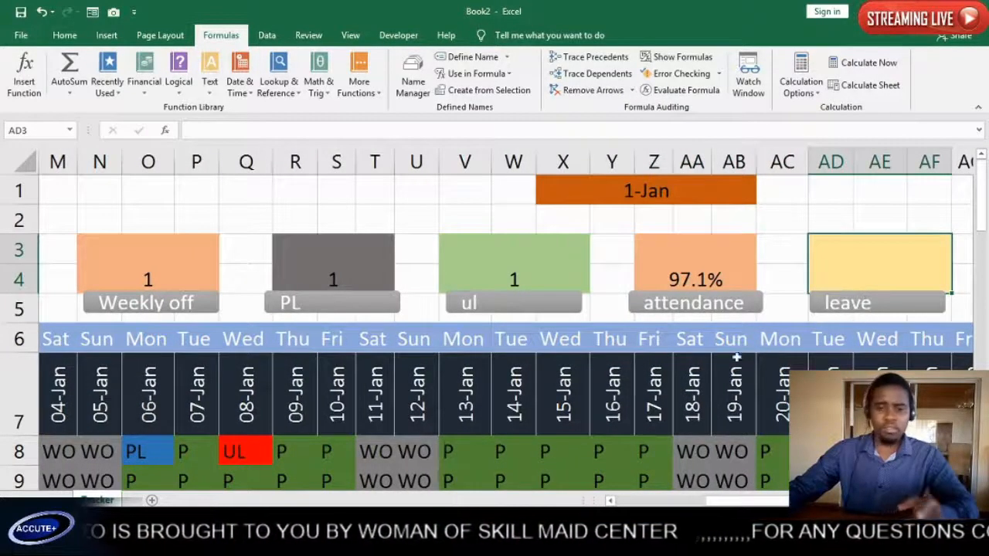
click(873, 308)
drag(873, 307, 877, 309)
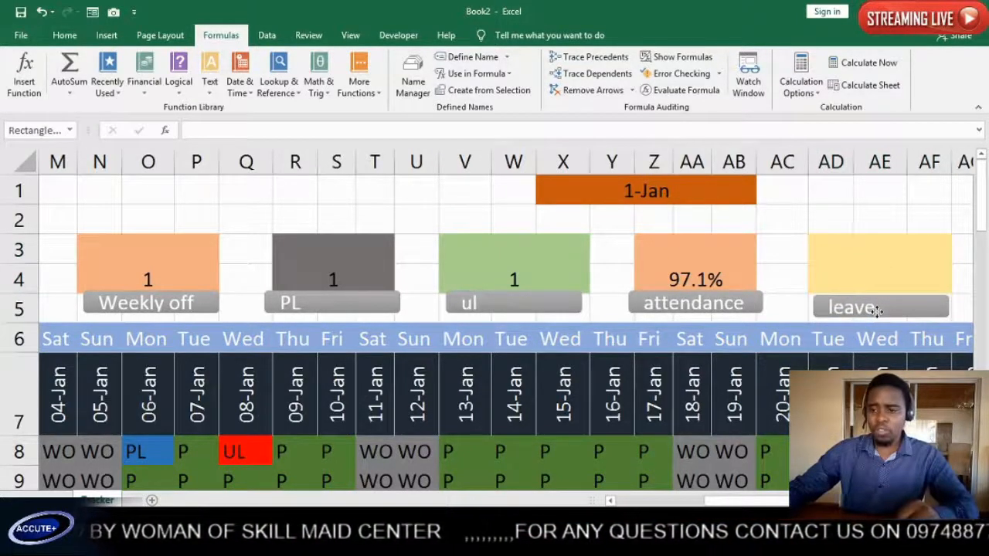
drag(877, 309, 879, 307)
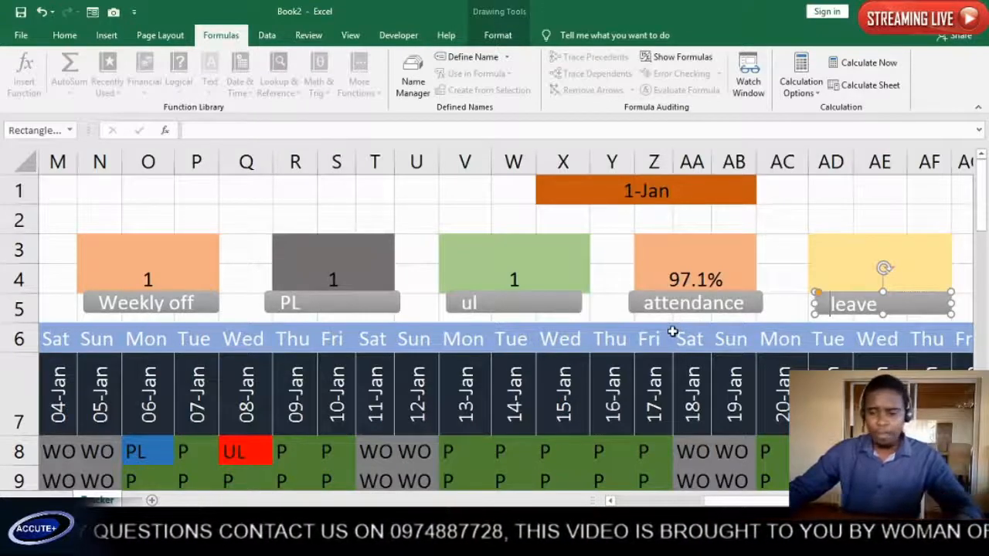
scroll(672, 332, down, 4)
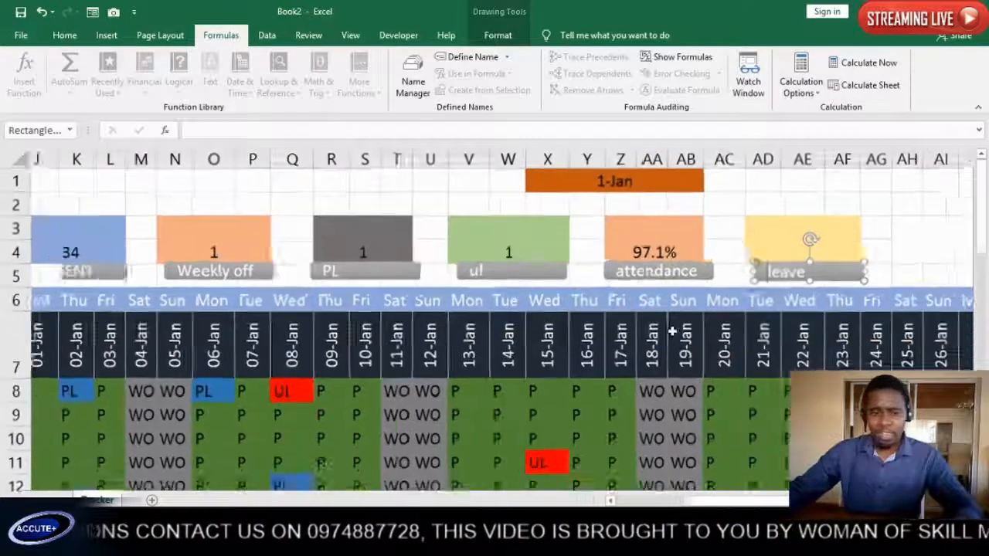
scroll(672, 332, down, 1)
scroll(710, 461, down, 3)
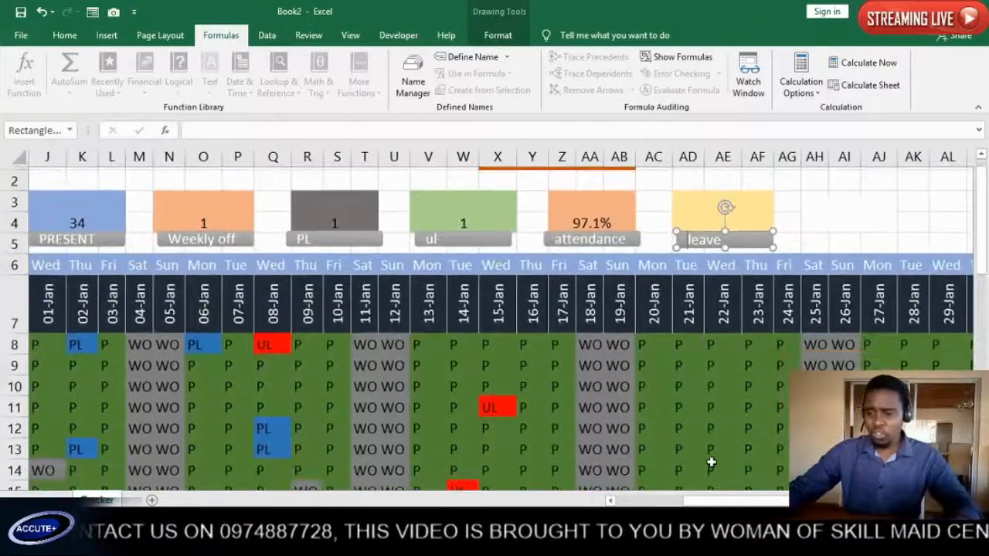
scroll(709, 461, down, 2)
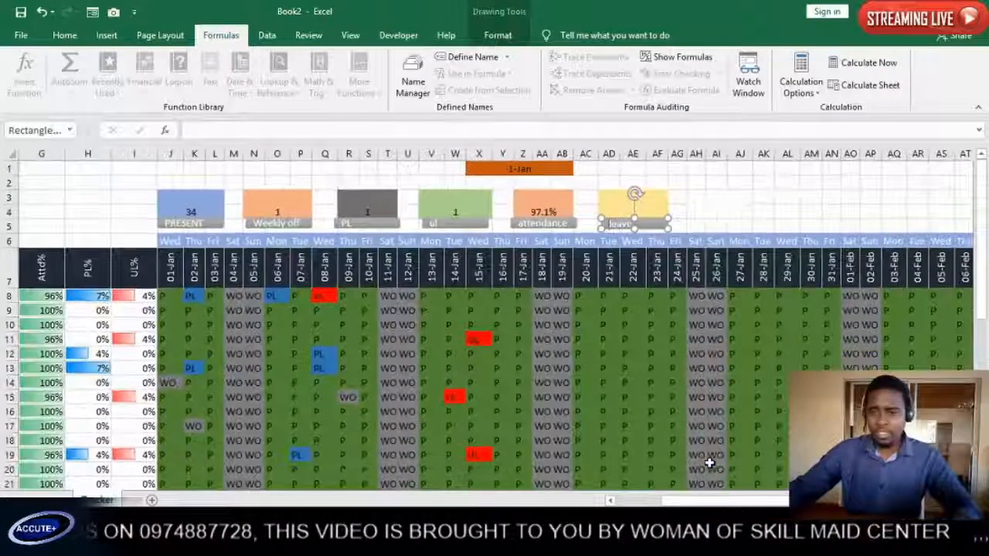
- Examine the employee rows from Emp 1 onward, covering their totals, percentage columns and daily January statuses
scroll(719, 460, down, 1)
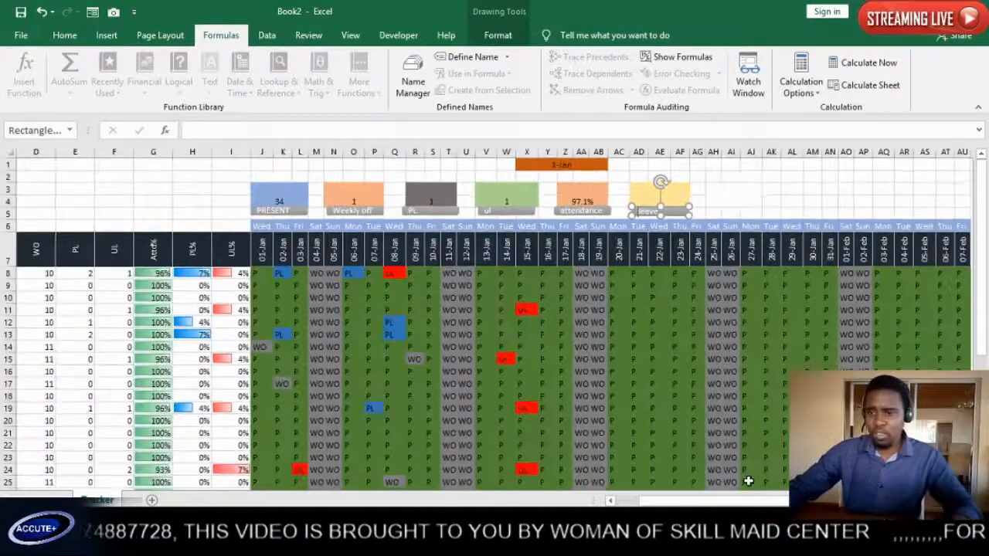
scroll(697, 426, down, 1)
drag(735, 501, 676, 504)
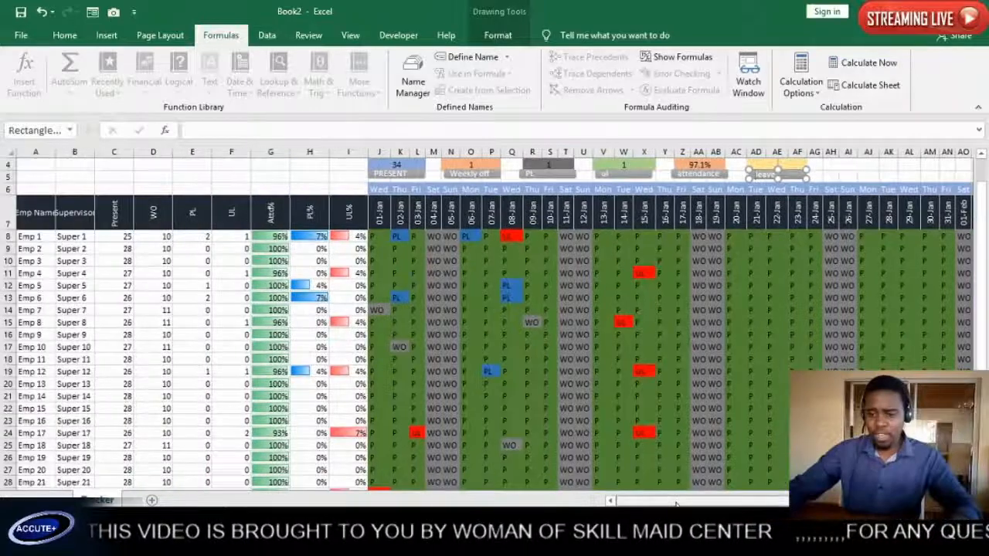
scroll(653, 360, up, 1)
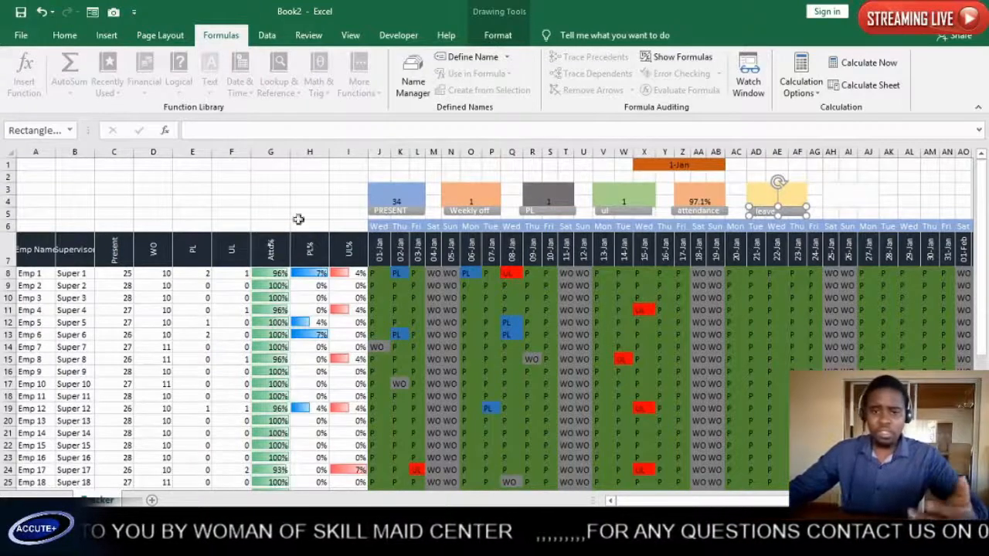
click(314, 192)
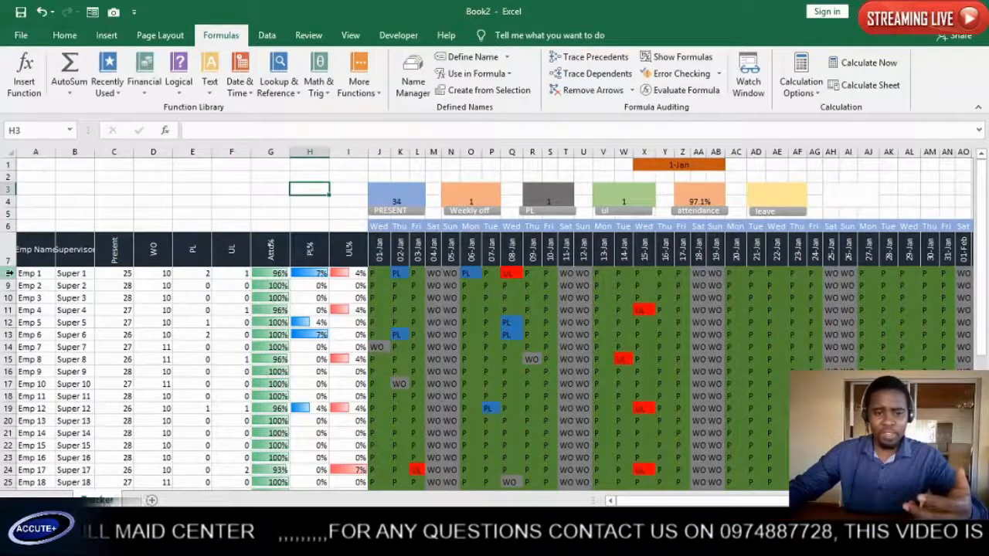
drag(24, 273, 890, 386)
scroll(619, 332, up, 4)
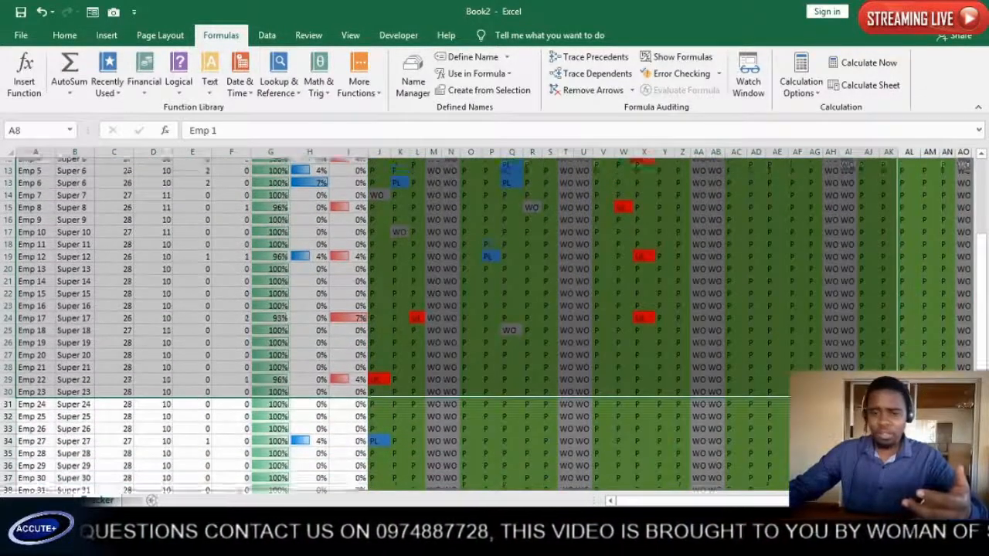
click(624, 335)
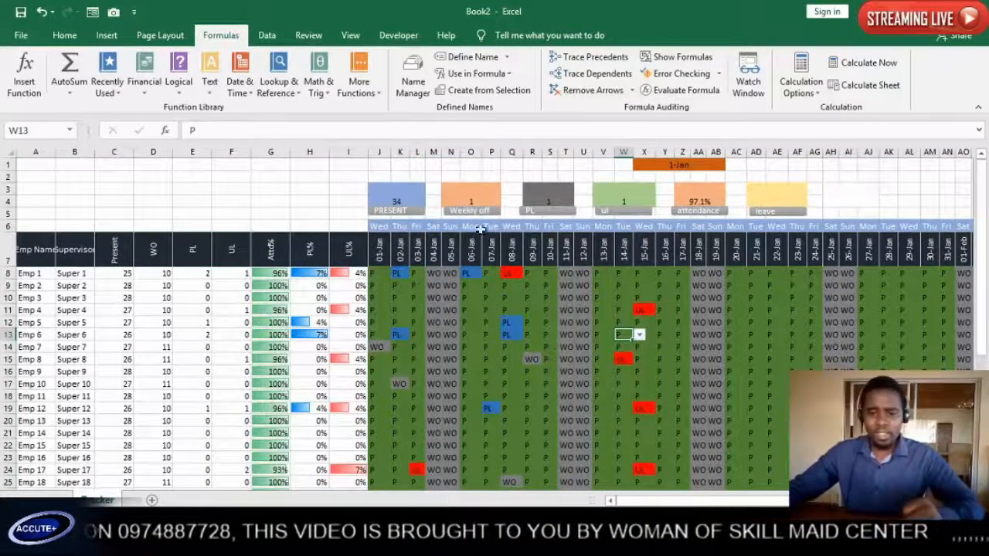
- Set the summary date in X1 to 6-Jan
click(704, 167)
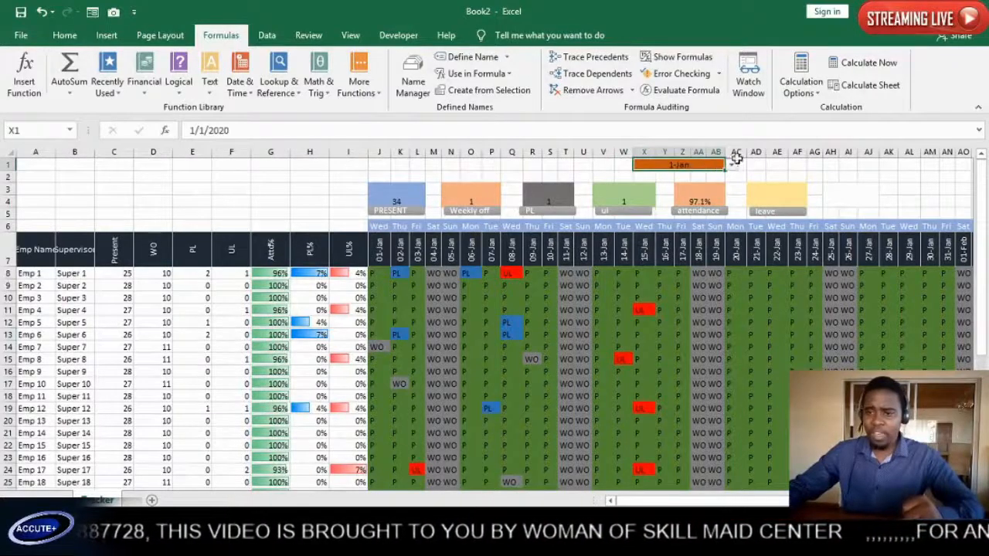
click(731, 165)
click(701, 215)
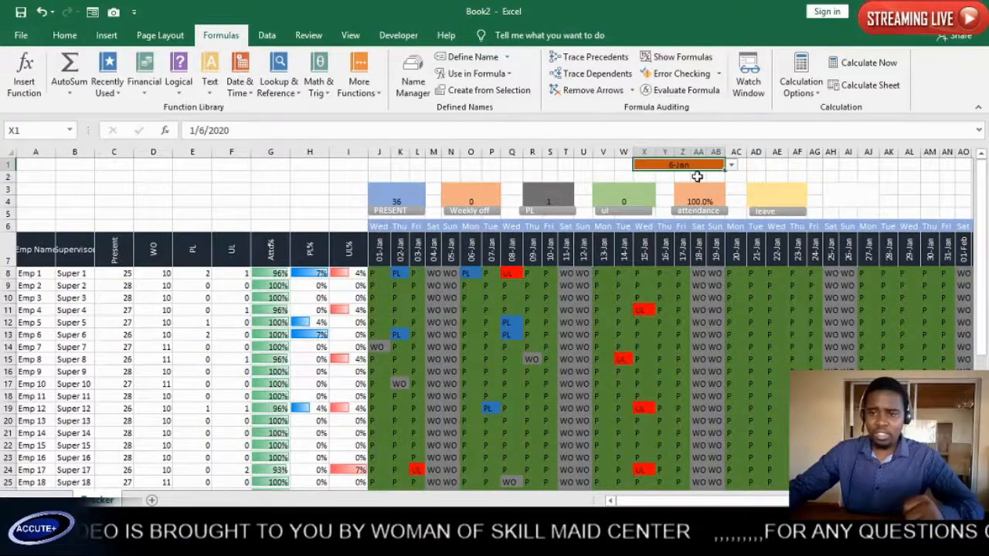
- Change Emp 11's status on 23-Jan to PL in the attendance grid
click(773, 398)
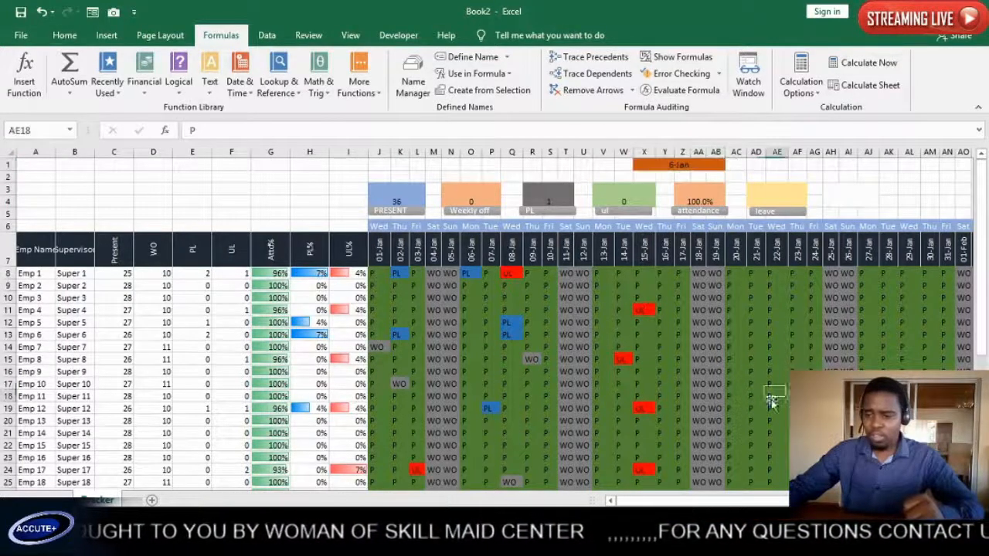
click(787, 409)
click(788, 396)
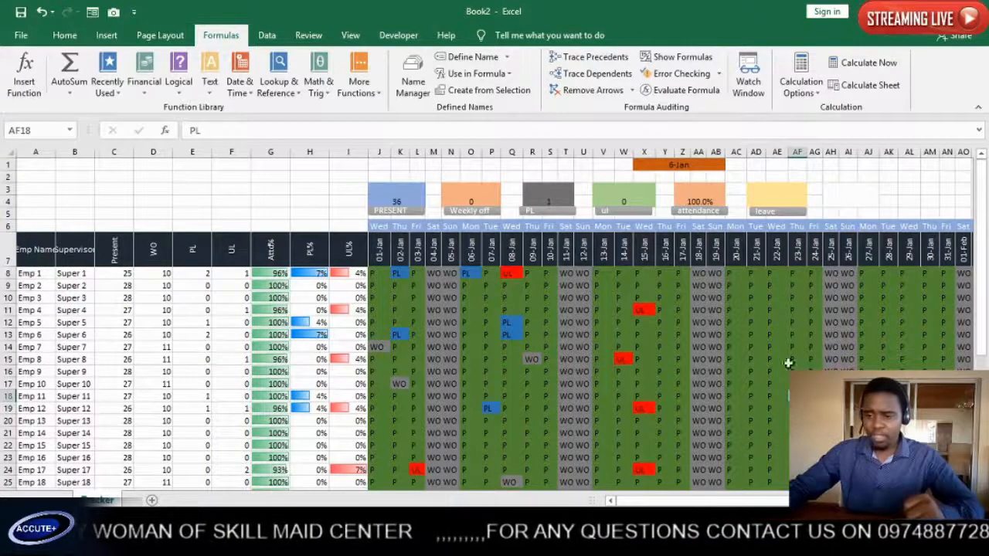
click(785, 347)
scroll(754, 407, down, 2)
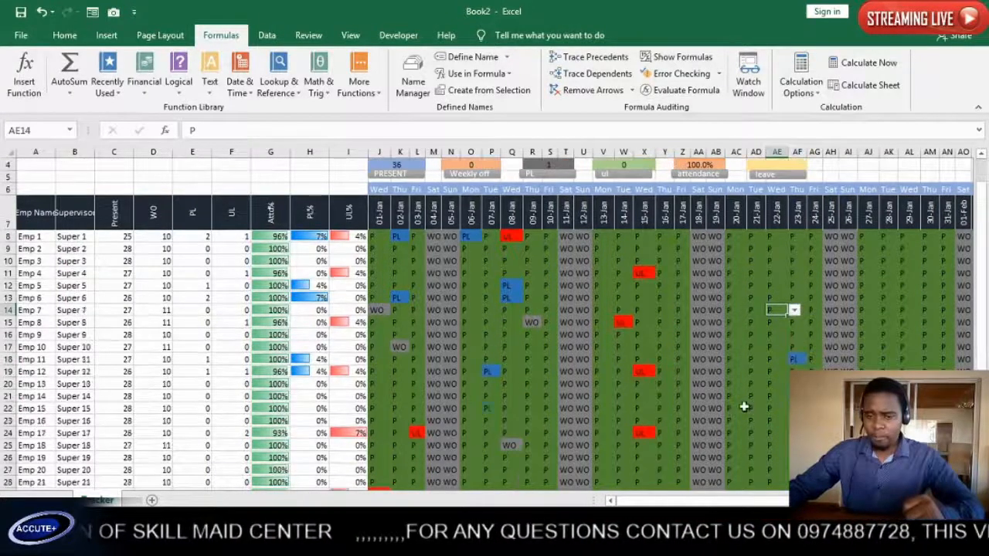
click(512, 445)
click(529, 446)
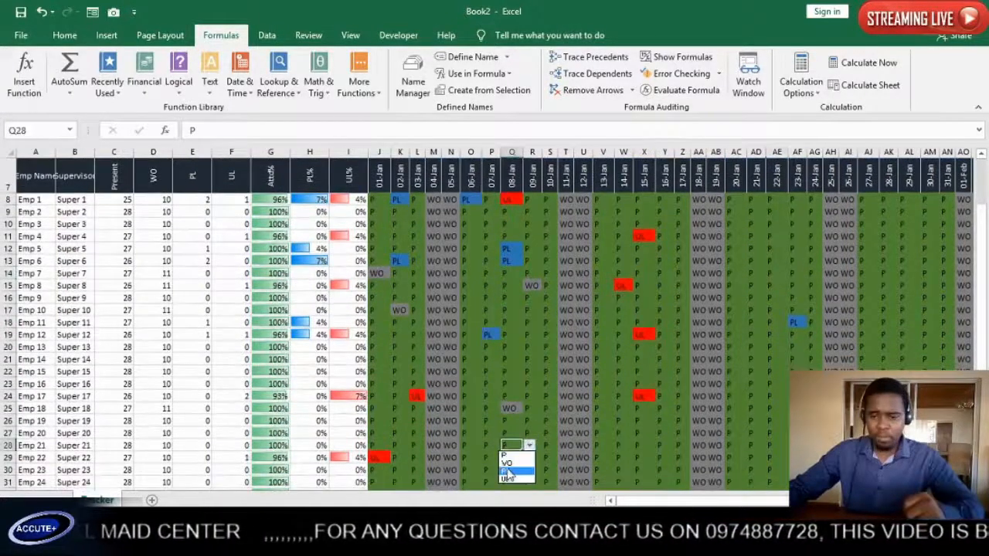
click(503, 457)
click(509, 470)
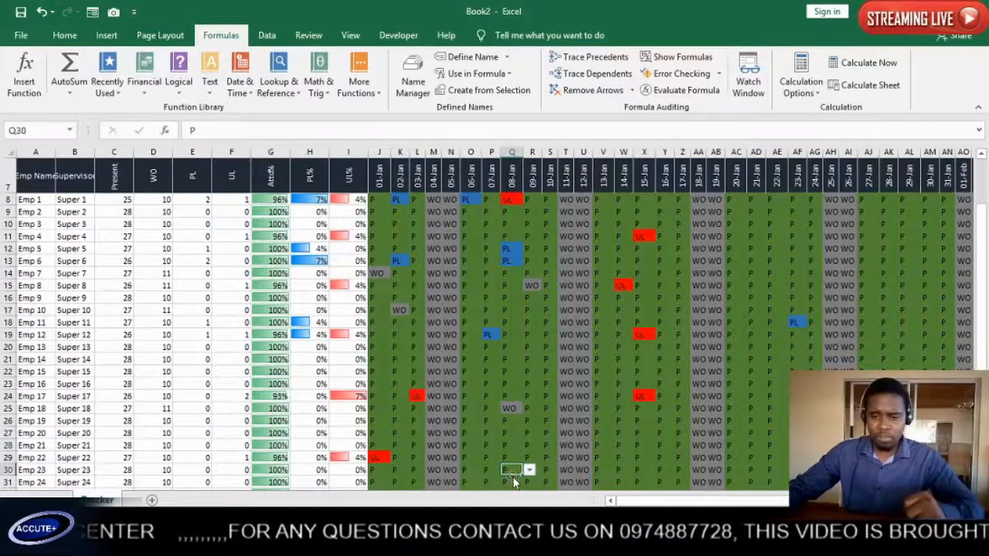
click(549, 471)
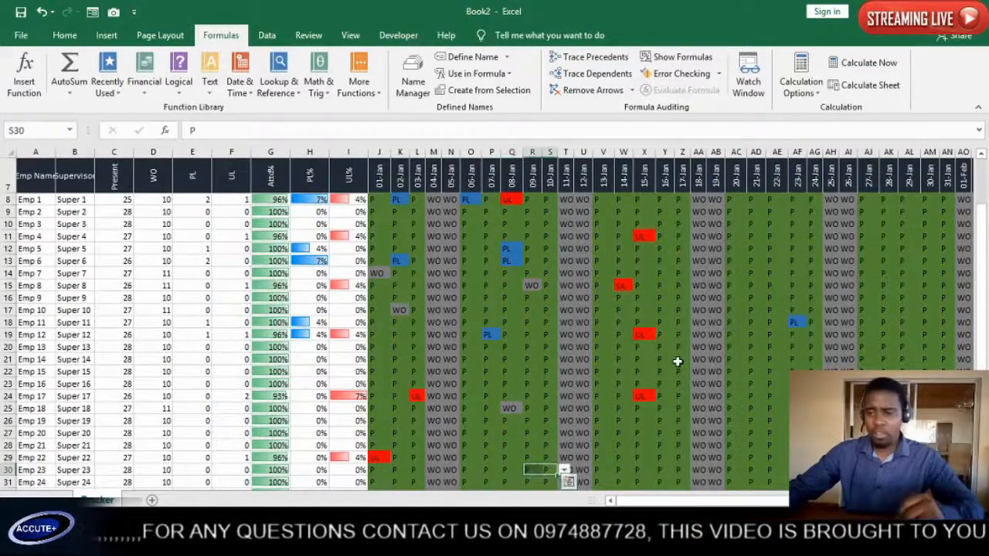
scroll(678, 376, down, 1)
scroll(677, 376, down, 5)
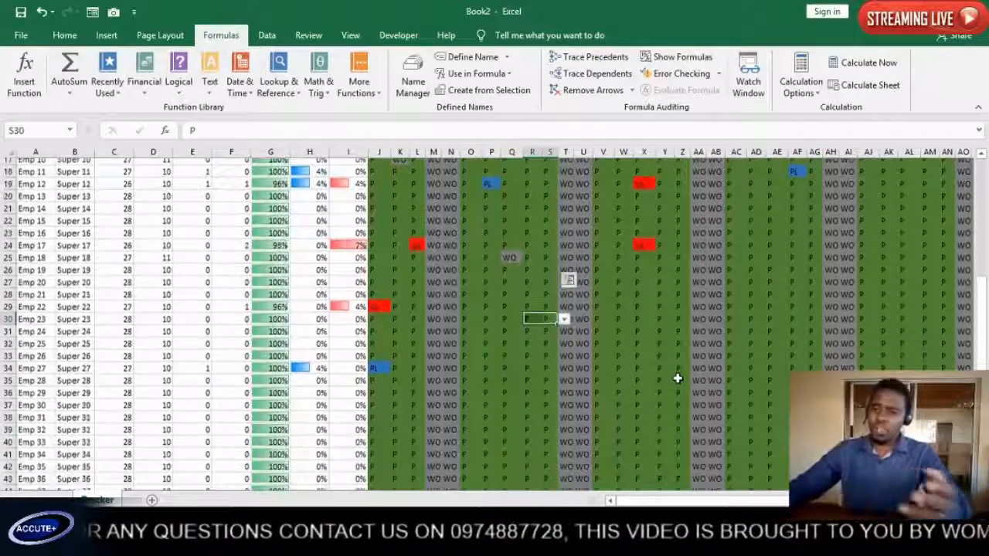
scroll(674, 378, up, 7)
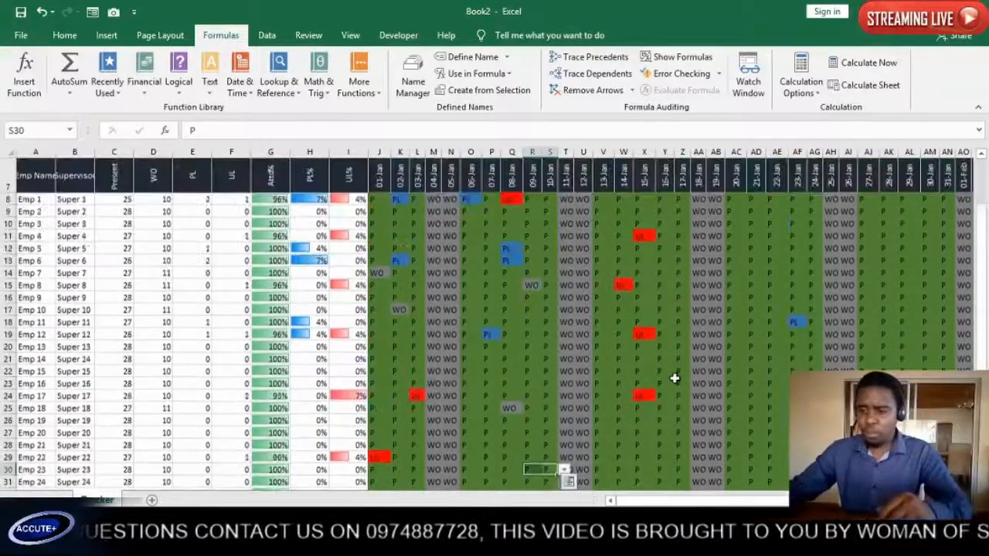